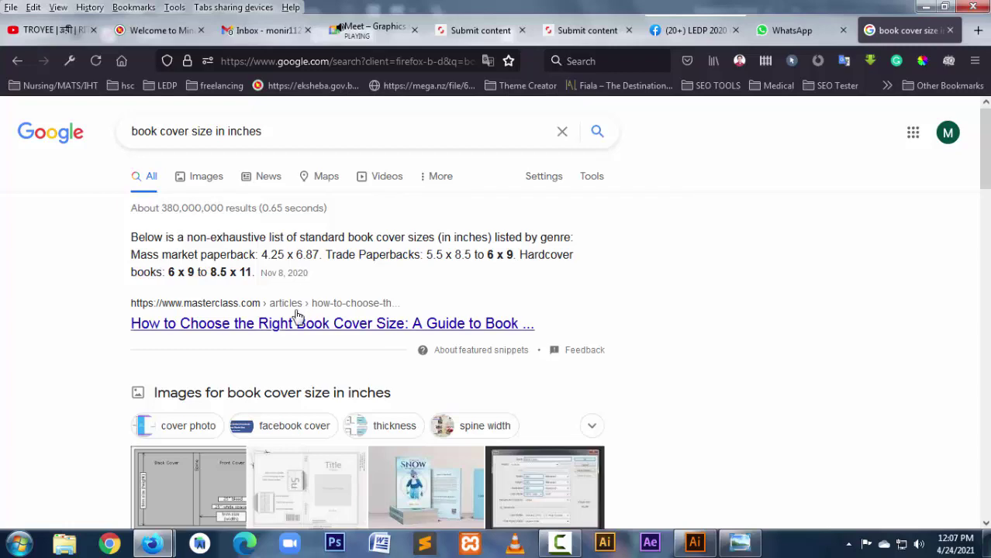
Step: Show image results for 'book cover size in inches' and preview the Helpful Tips cover diagram
{"action": "scroll", "coordinate": [302, 339], "scroll_direction": "down", "scroll_amount": 3}
{"action": "scroll", "coordinate": [223, 182], "scroll_direction": "up", "scroll_amount": 3}
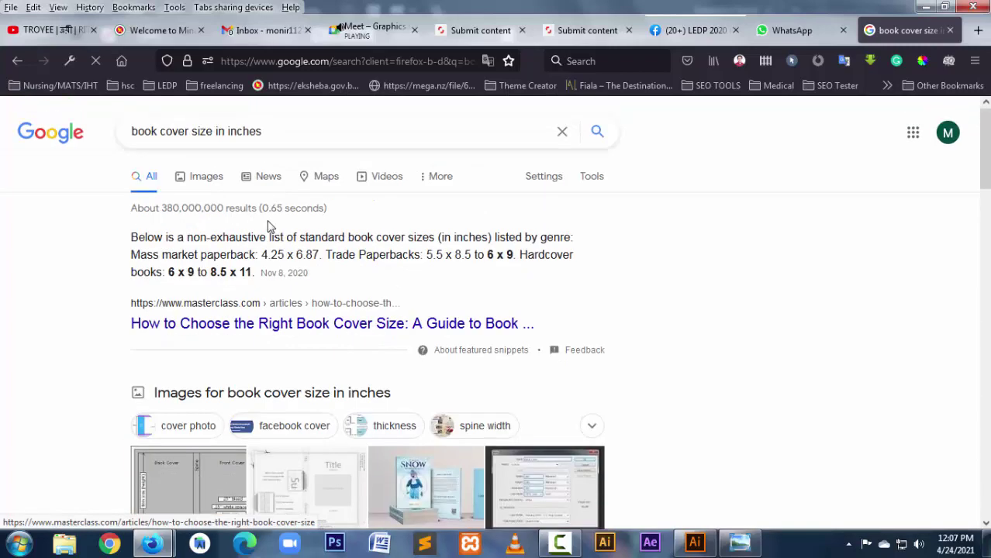
{"action": "left_click", "coordinate": [199, 188]}
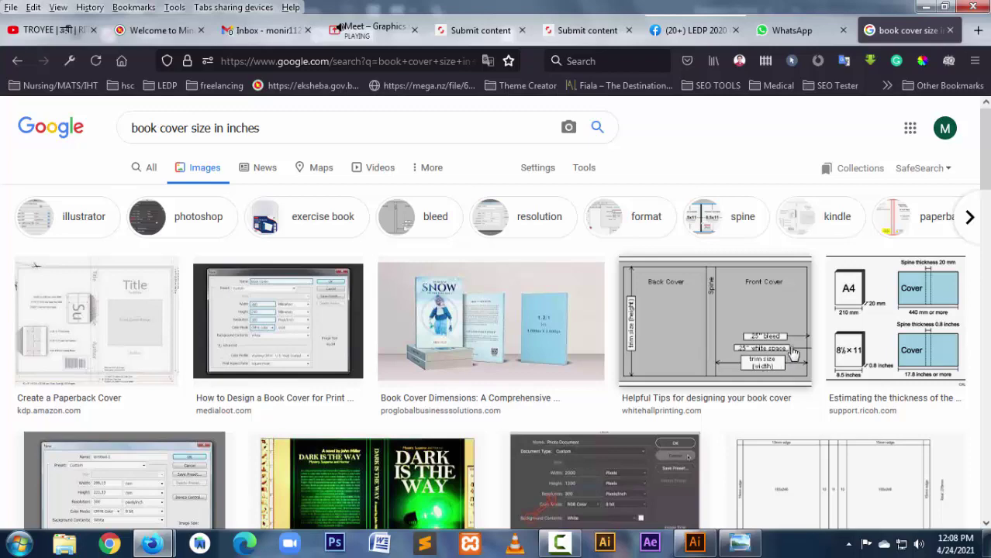
{"action": "left_click", "coordinate": [743, 343]}
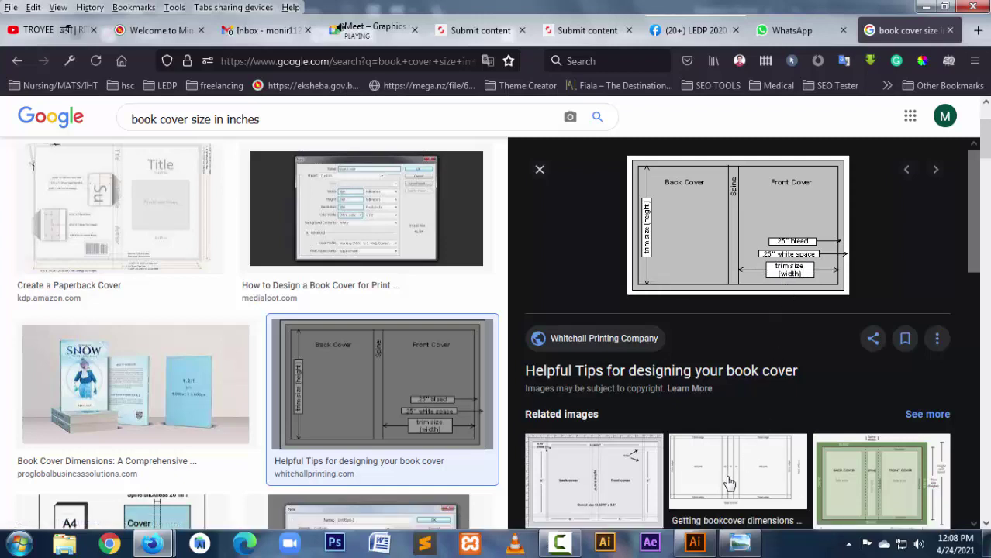
Step: Preview the Book Spine, medialoot and Ricoh spine-thickness diagrams, then scroll through related images
{"action": "left_click", "coordinate": [848, 499]}
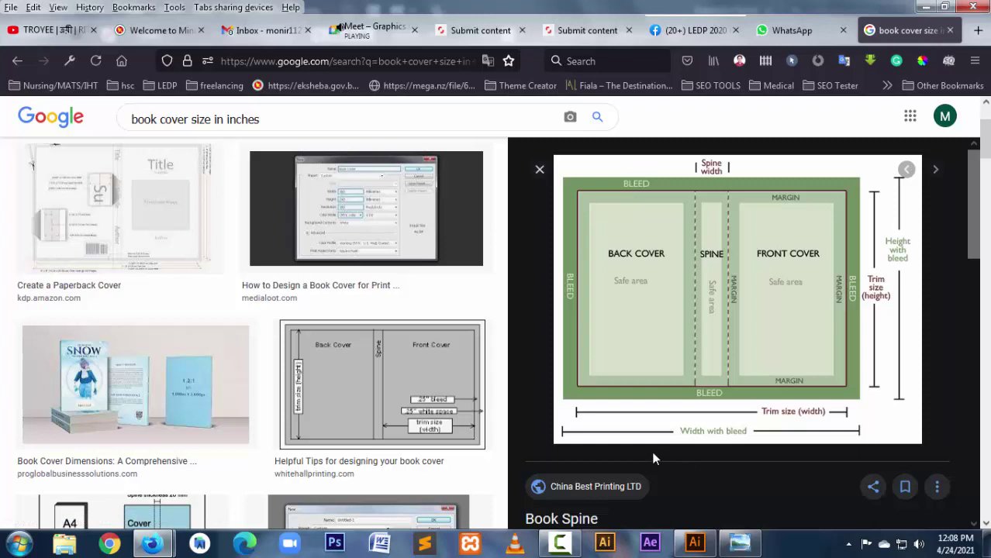
{"action": "left_click", "coordinate": [365, 236]}
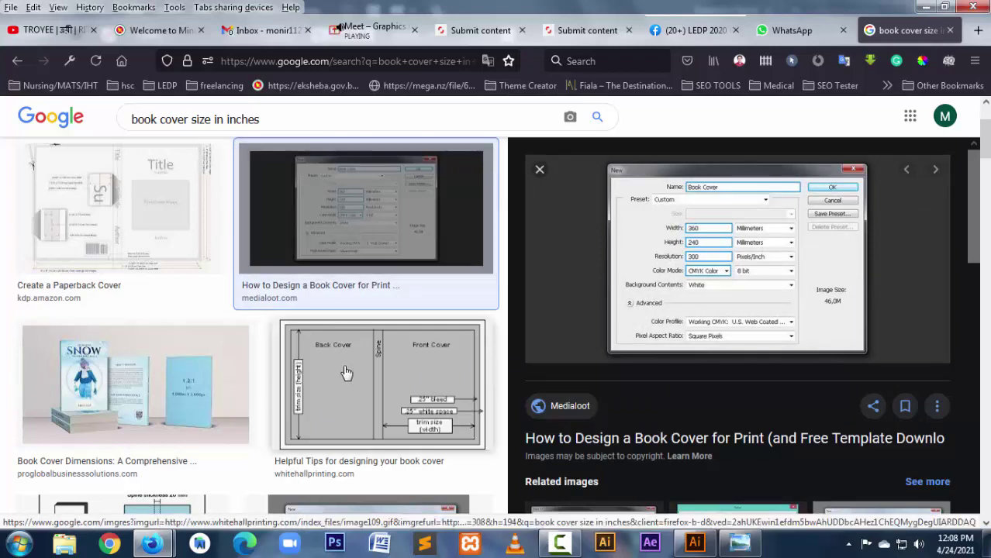
{"action": "scroll", "coordinate": [347, 377], "scroll_direction": "down", "scroll_amount": 4}
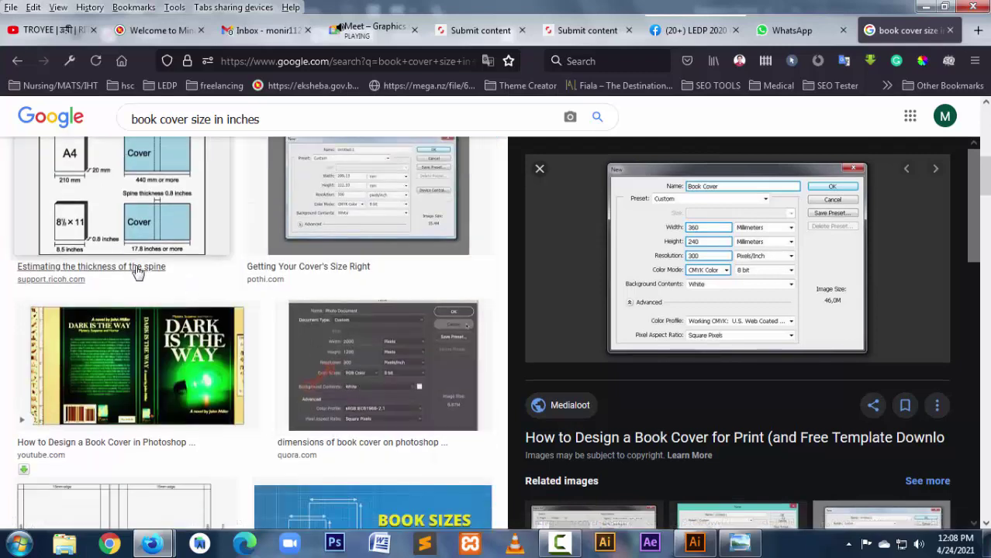
{"action": "left_click", "coordinate": [106, 212]}
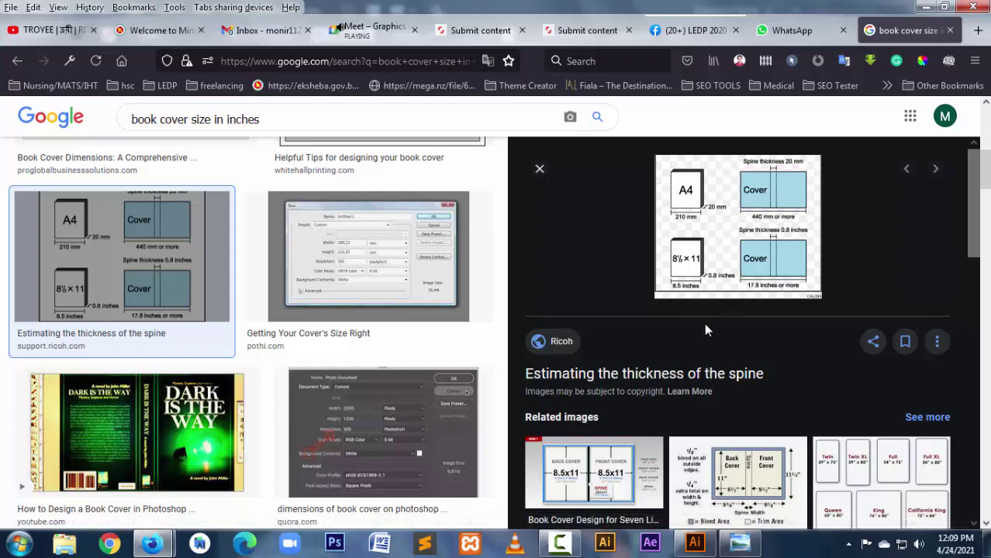
{"action": "scroll", "coordinate": [739, 492], "scroll_direction": "down", "scroll_amount": 3}
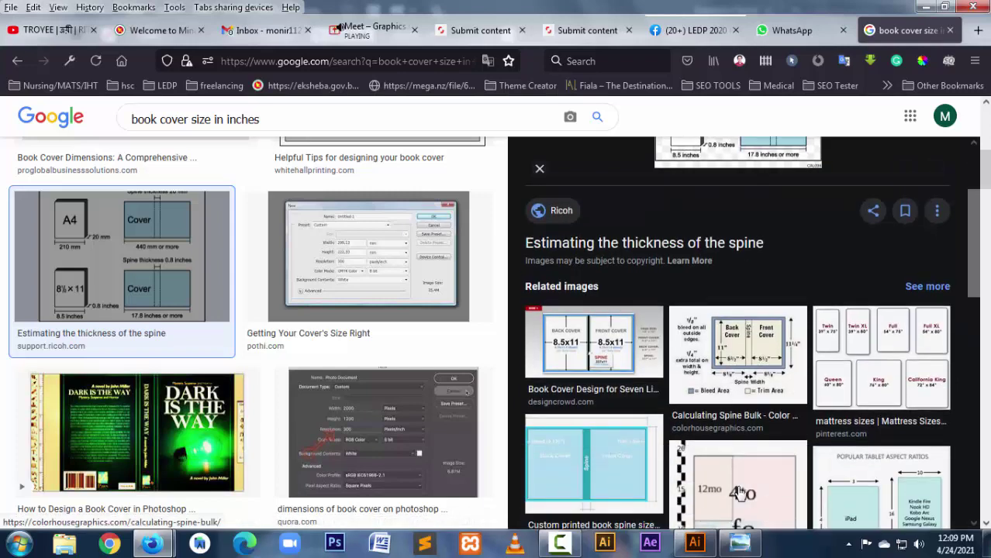
{"action": "scroll", "coordinate": [738, 493], "scroll_direction": "down", "scroll_amount": 3}
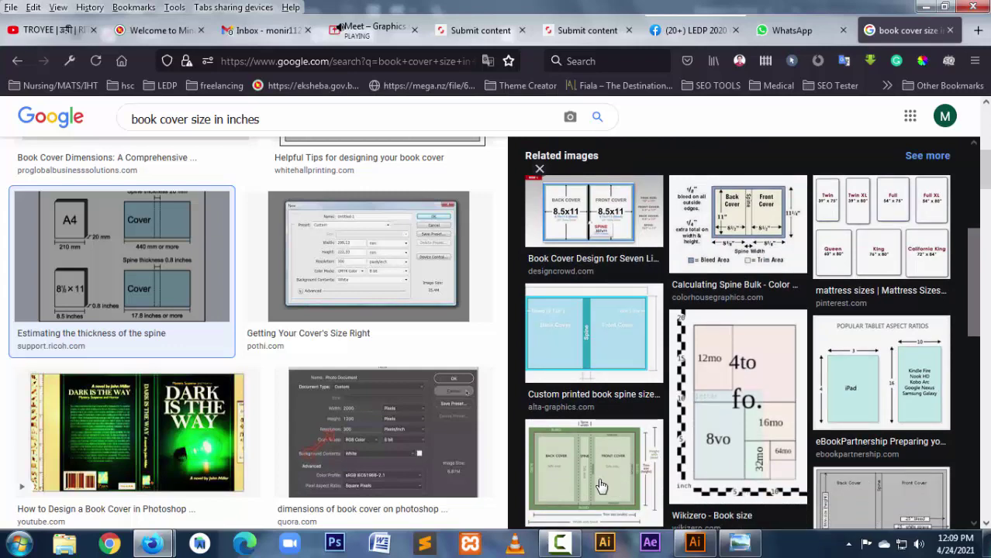
{"action": "scroll", "coordinate": [601, 485], "scroll_direction": "down", "scroll_amount": 4}
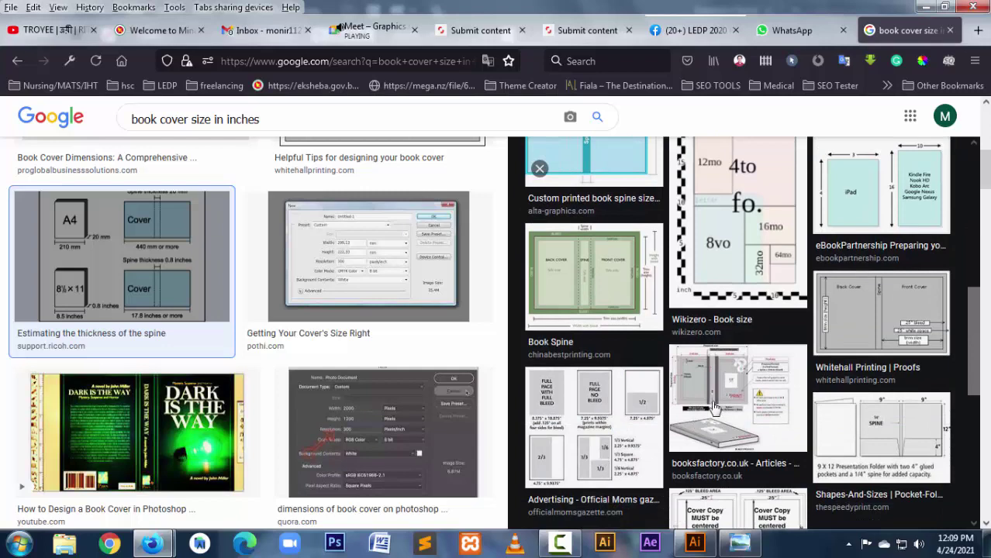
Step: Preview the booksfactory, Photoshop, Dark is the Way and TeX 371 mm cover diagrams, then switch to Illustrator
{"action": "left_click", "coordinate": [721, 404]}
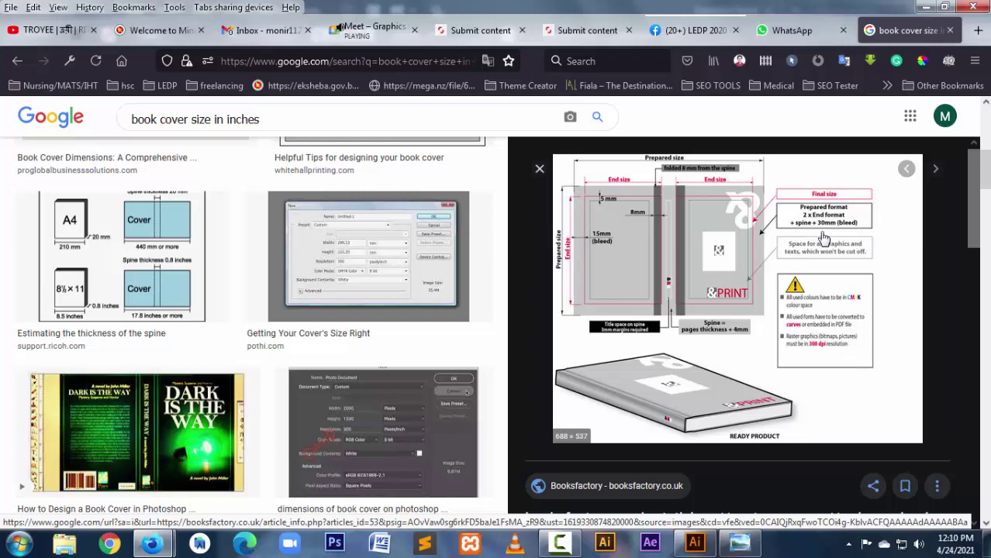
{"action": "left_click", "coordinate": [387, 457]}
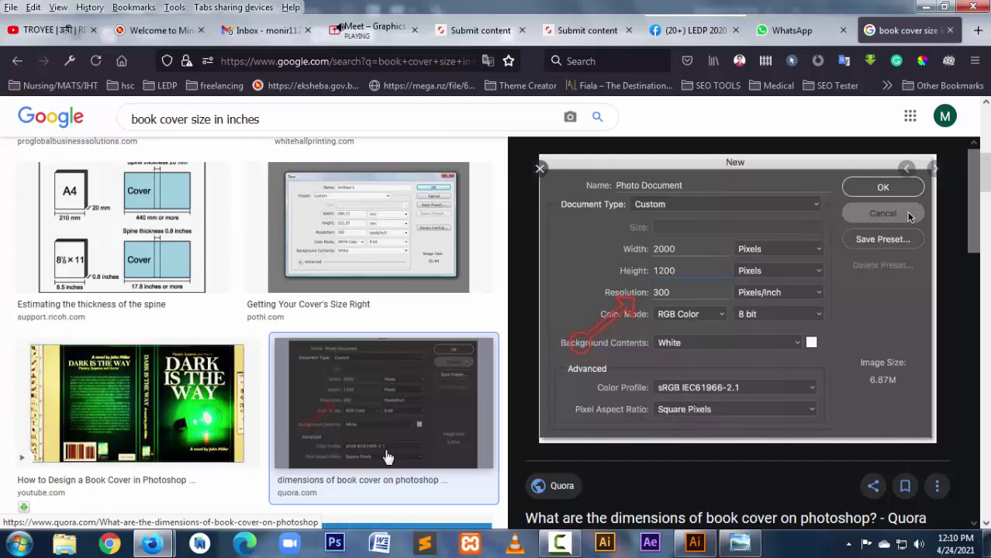
{"action": "left_click", "coordinate": [92, 353]}
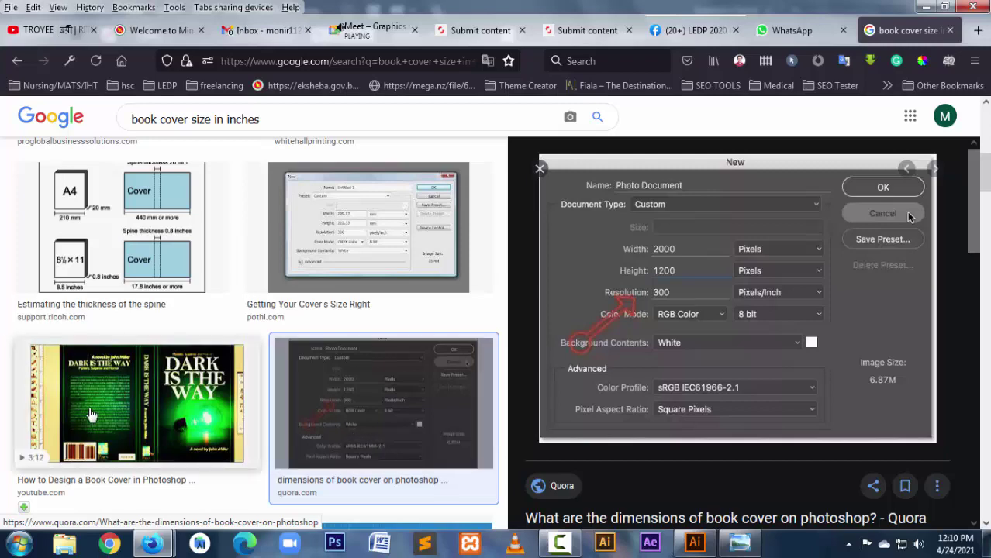
{"action": "scroll", "coordinate": [149, 411], "scroll_direction": "down", "scroll_amount": 5}
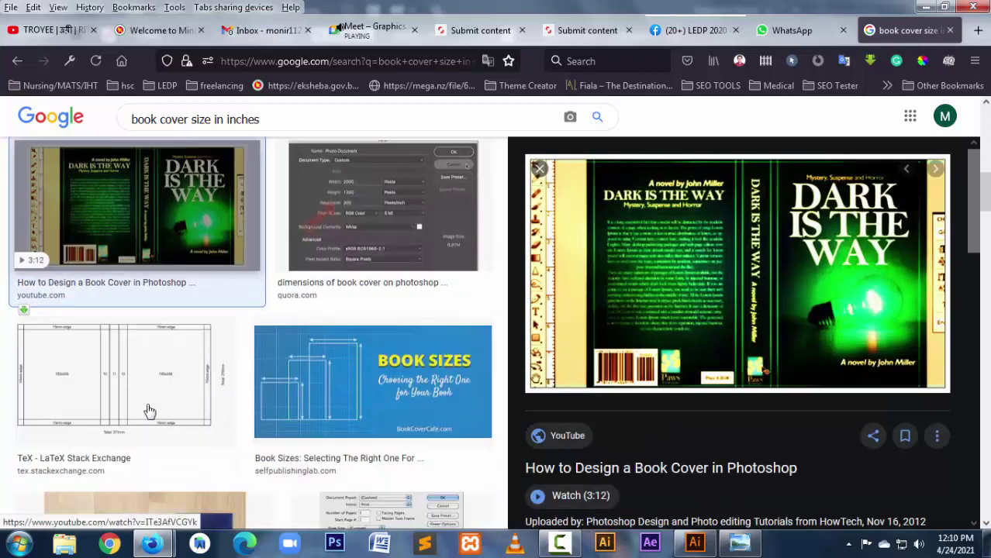
{"action": "left_click", "coordinate": [179, 378]}
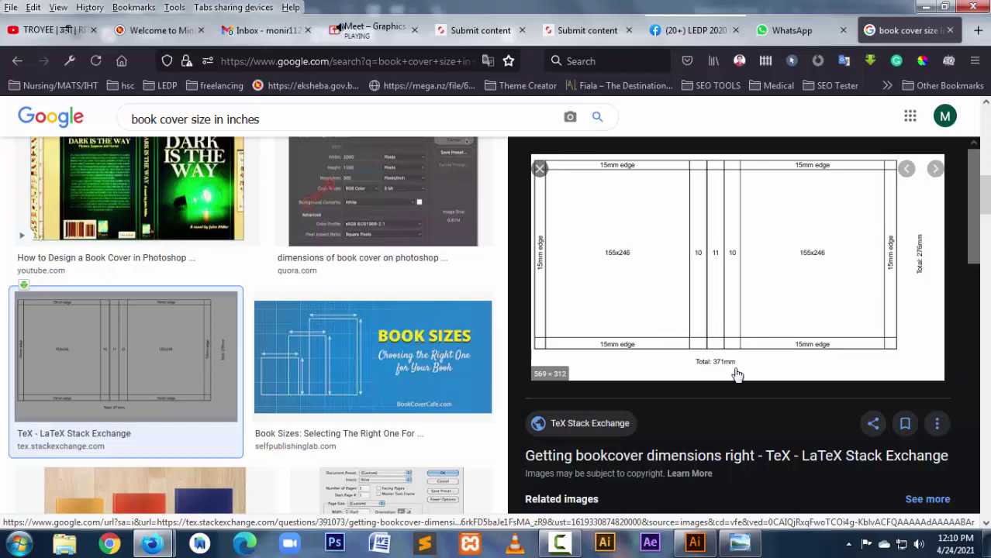
{"action": "left_click", "coordinate": [695, 542]}
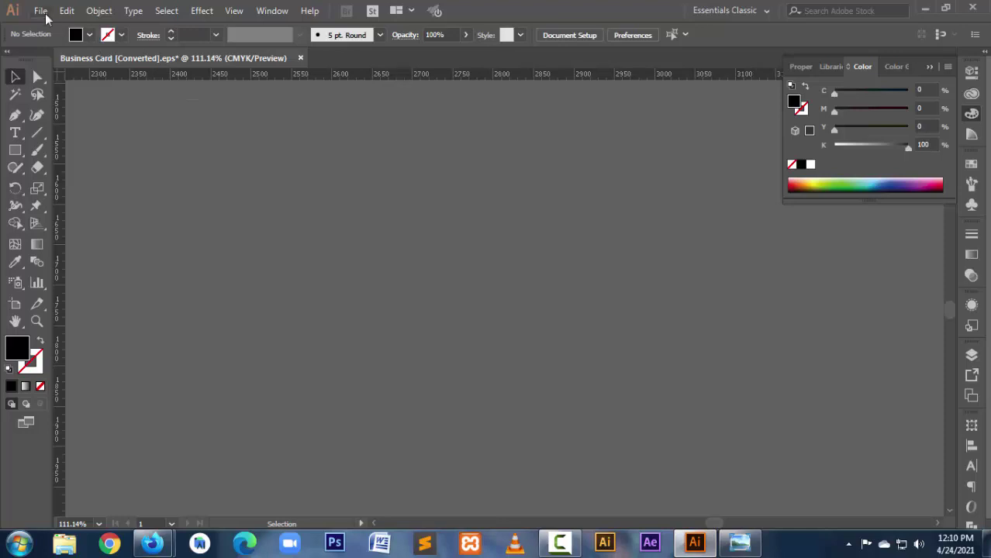
Step: Start a new Print A4 document in landscape with 15 mm bleed on all sides
{"action": "left_click", "coordinate": [40, 11]}
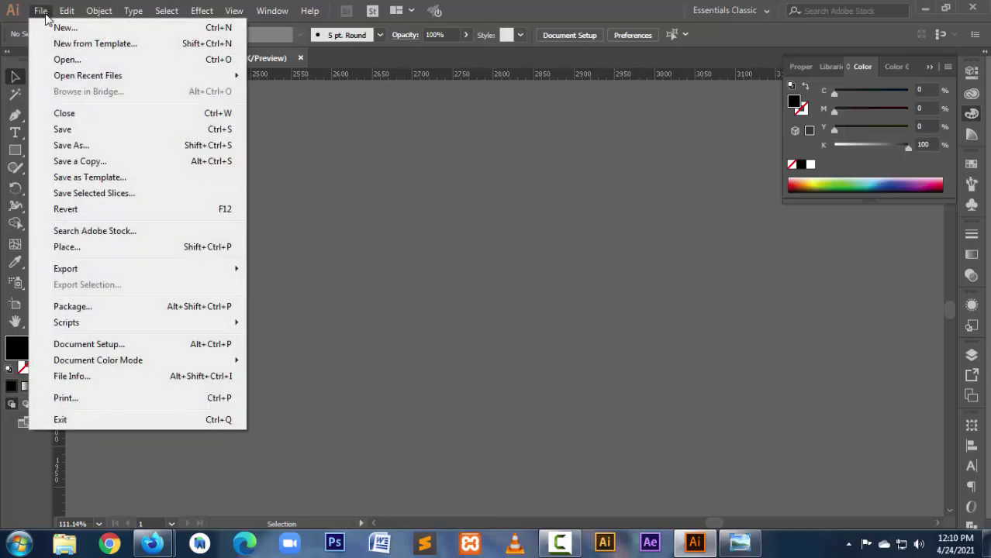
{"action": "left_click", "coordinate": [88, 39]}
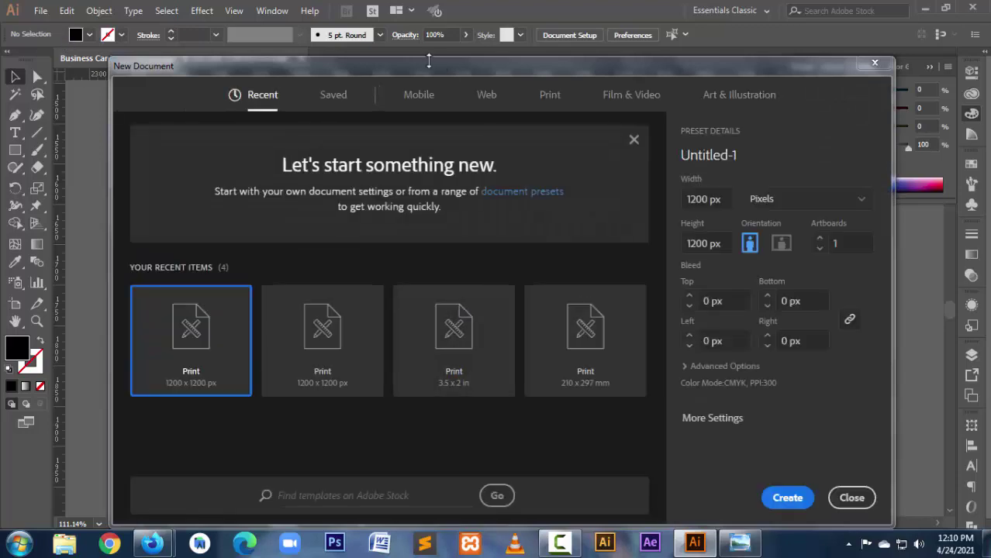
{"action": "left_click", "coordinate": [548, 96]}
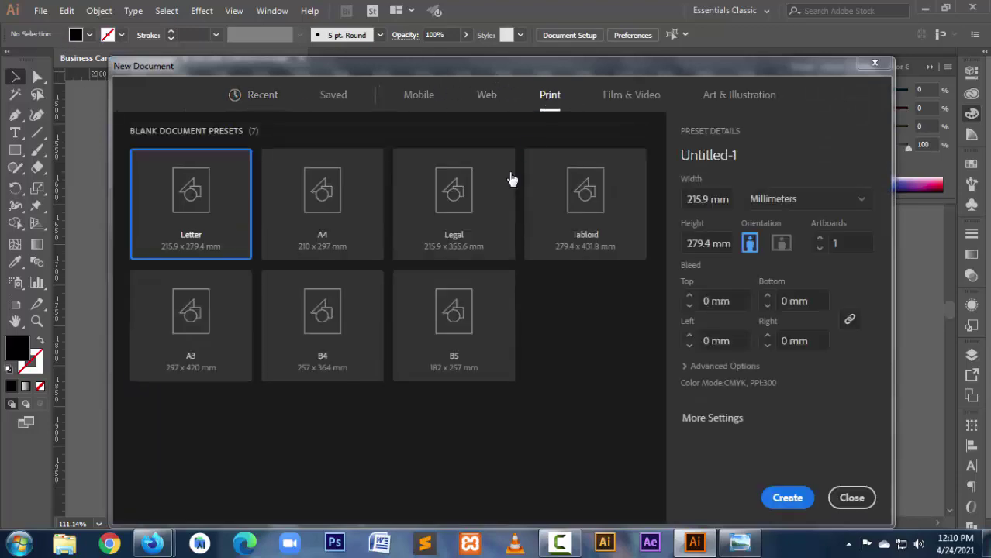
{"action": "left_click", "coordinate": [322, 221]}
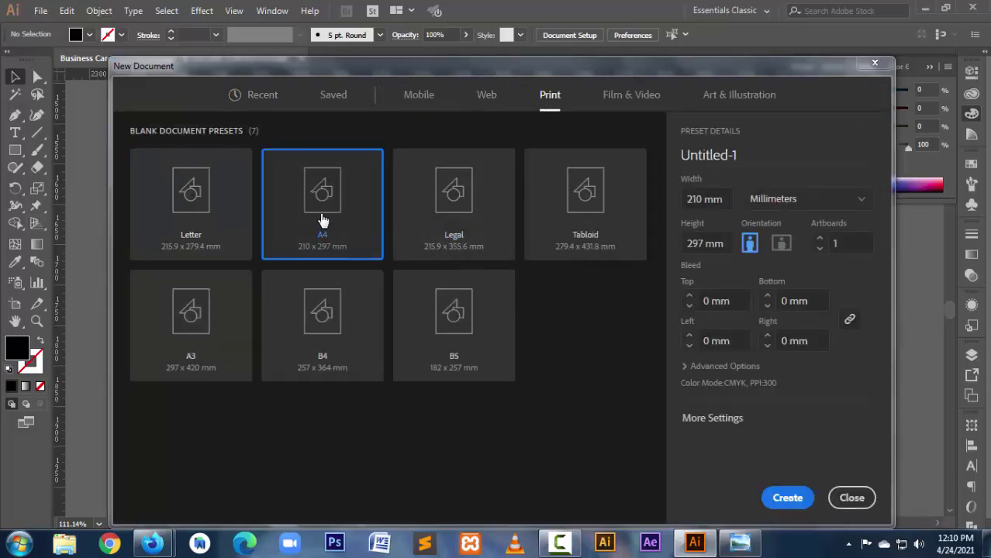
{"action": "left_click", "coordinate": [781, 245]}
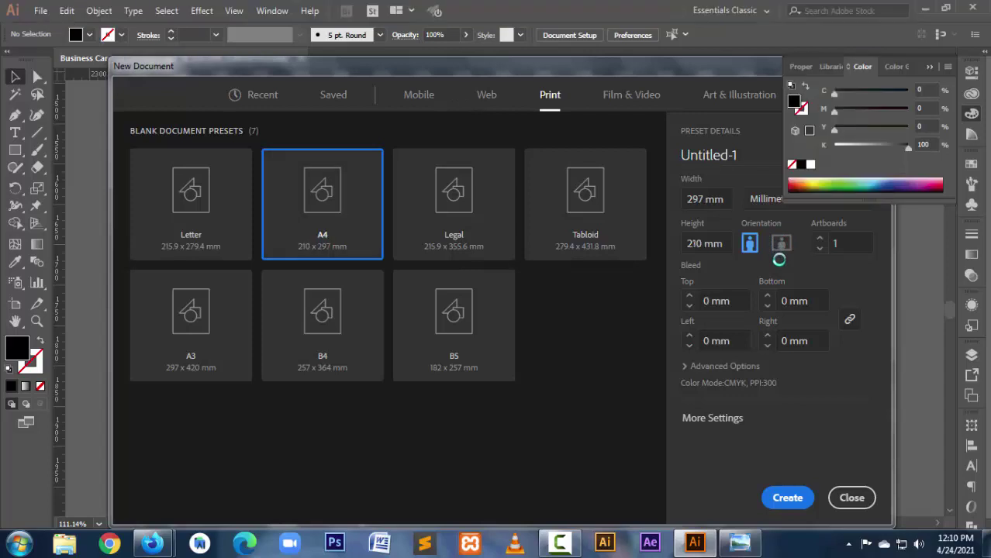
{"action": "double_click", "coordinate": [704, 305]}
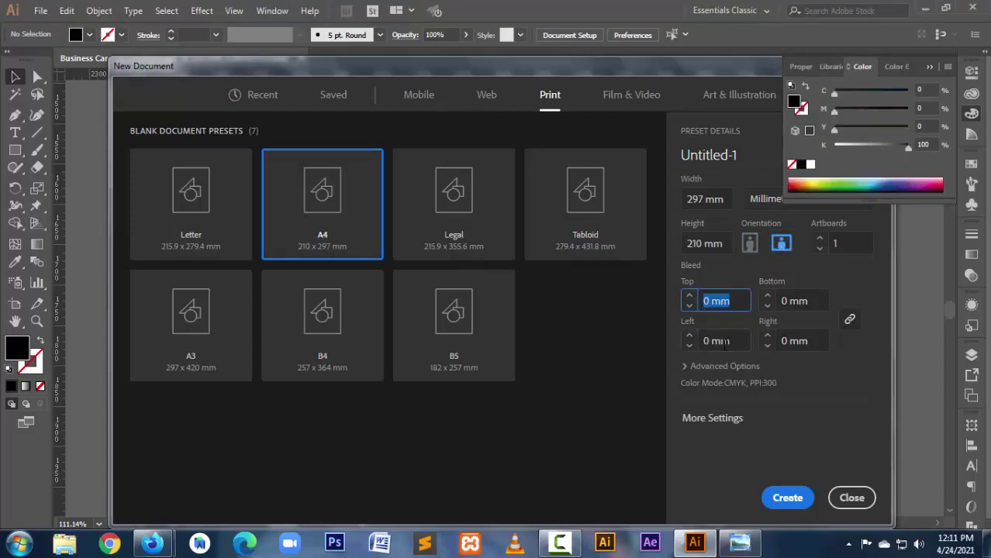
{"action": "type", "text": "15"}
{"action": "left_click", "coordinate": [730, 344]}
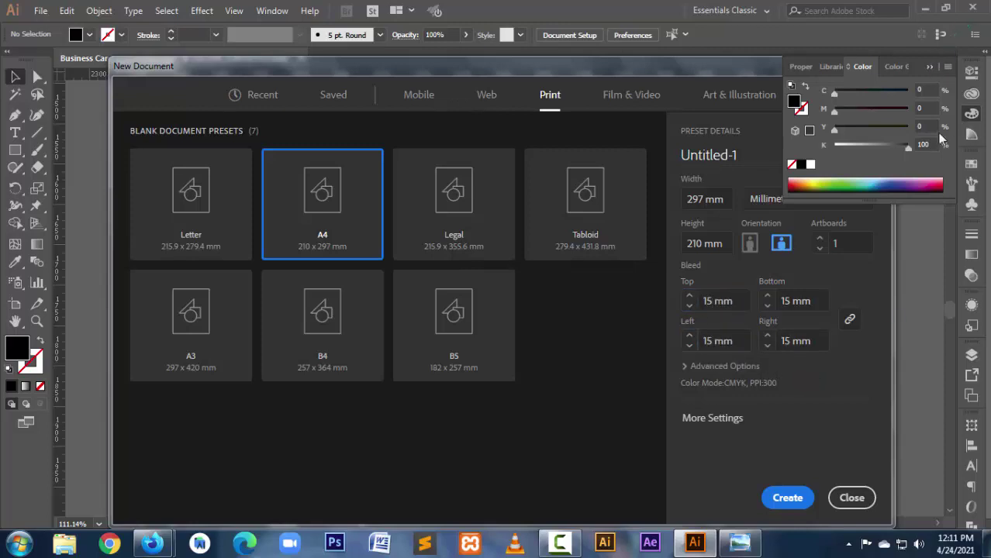
Step: Name the document 'Book cover', set it to 267 × 180 mm, and create it
{"action": "left_click", "coordinate": [689, 73]}
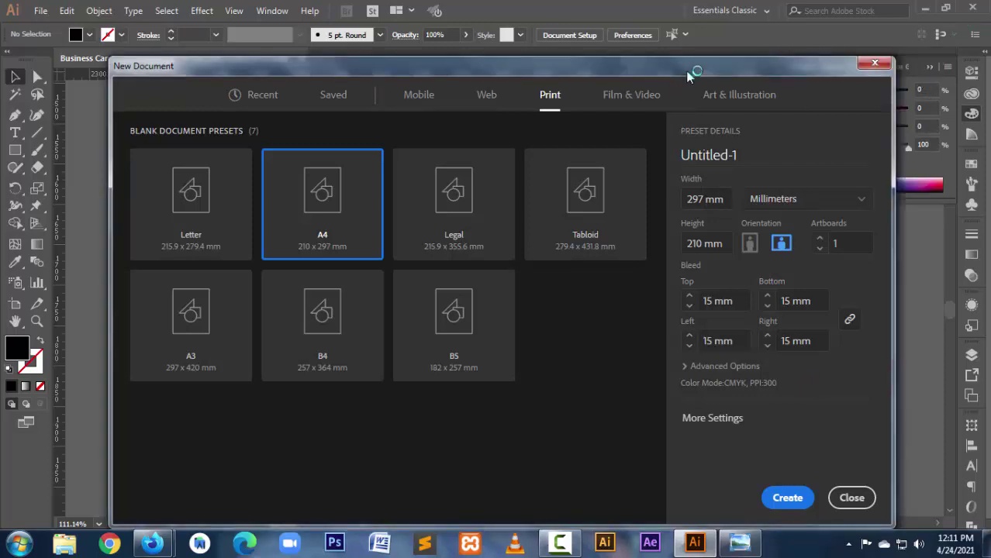
{"action": "left_click", "coordinate": [736, 159]}
{"action": "type", "text": "Bo"}
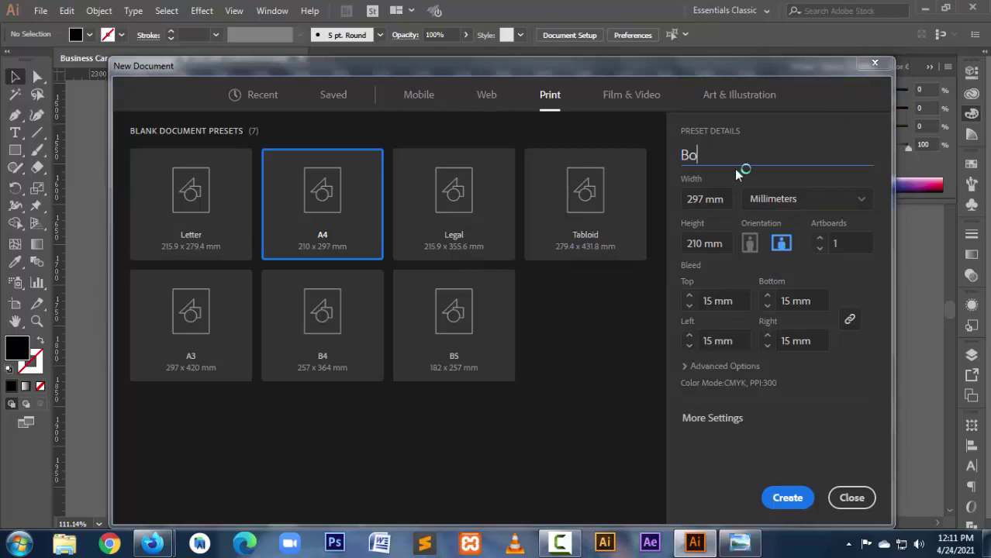
{"action": "type", "text": "ok co"}
{"action": "type", "text": "ver"}
{"action": "left_click", "coordinate": [703, 199]}
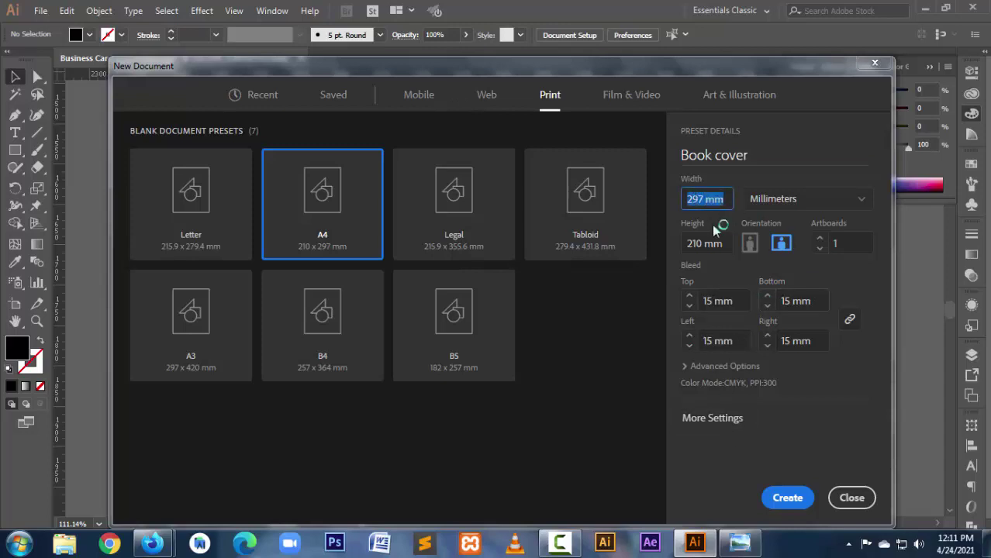
{"action": "left_click", "coordinate": [697, 199]}
{"action": "type", "text": "6"}
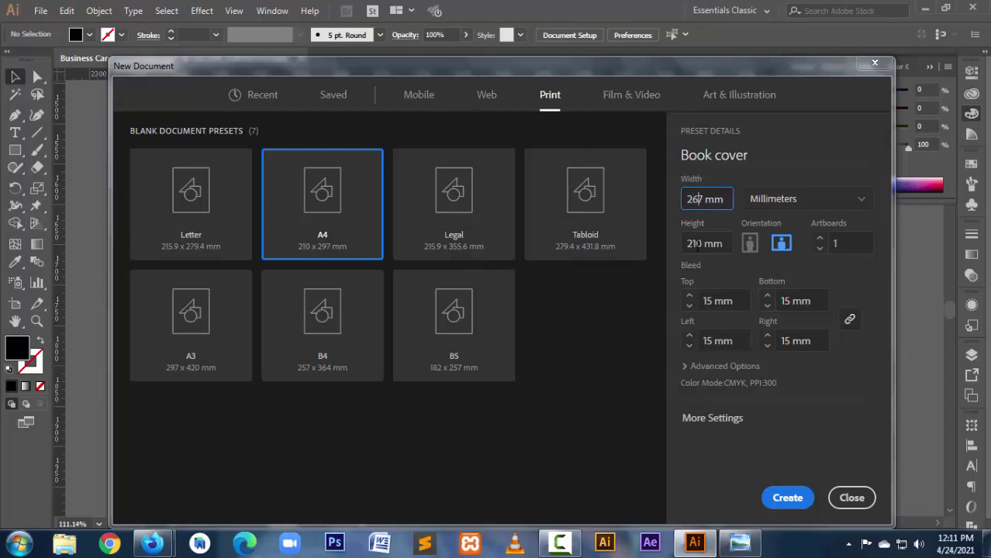
{"action": "left_click", "coordinate": [702, 244]}
{"action": "left_click", "coordinate": [700, 245]}
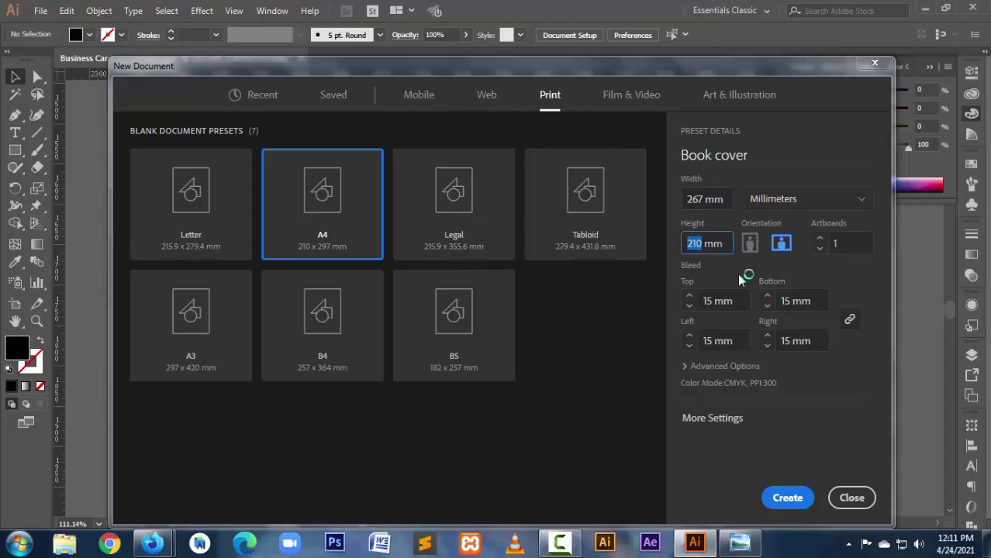
{"action": "type", "text": "18"}
{"action": "type", "text": "0"}
{"action": "left_click", "coordinate": [777, 497]}
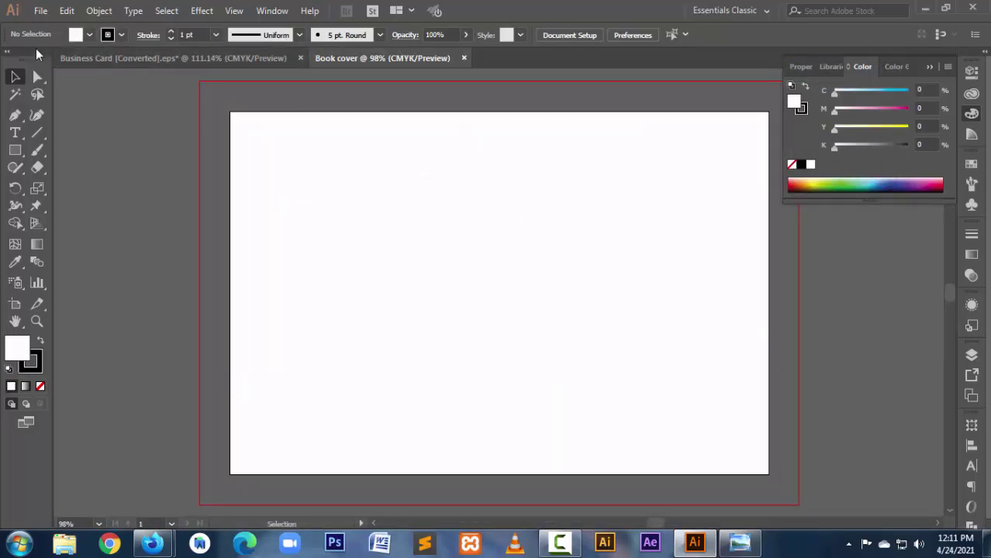
Step: Open New from Template's Blank Templates folder and browse from Labels to Promotional 1
{"action": "left_click", "coordinate": [40, 10]}
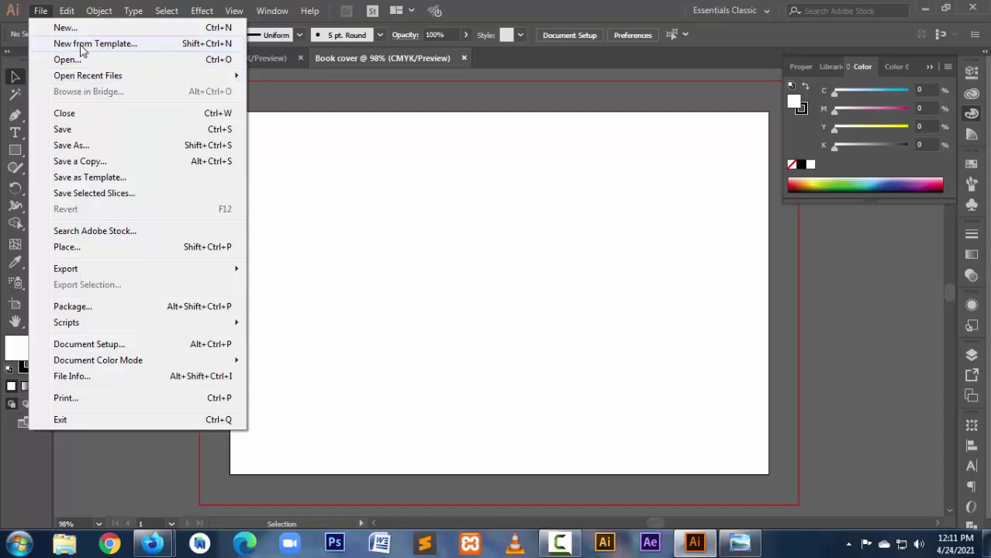
{"action": "left_click", "coordinate": [112, 44]}
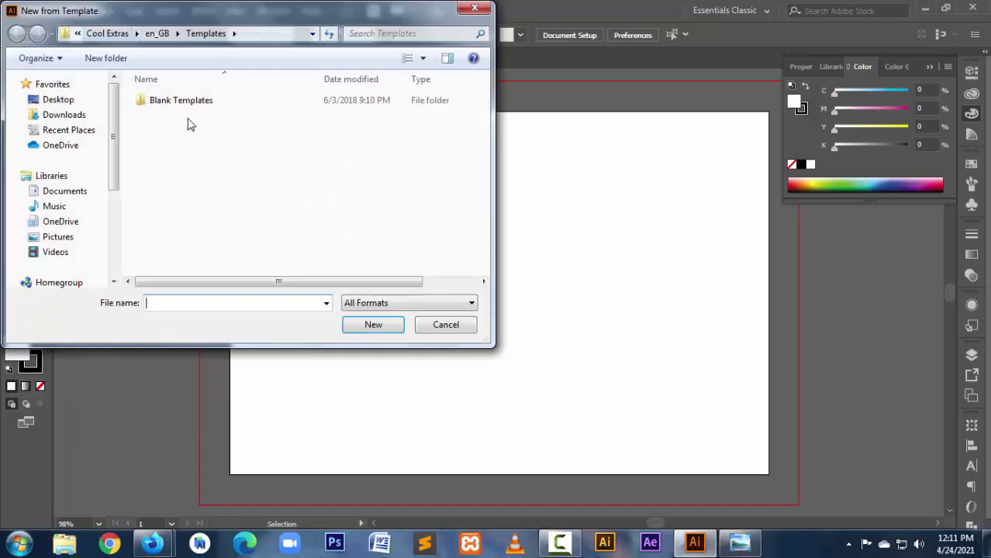
{"action": "double_click", "coordinate": [184, 102]}
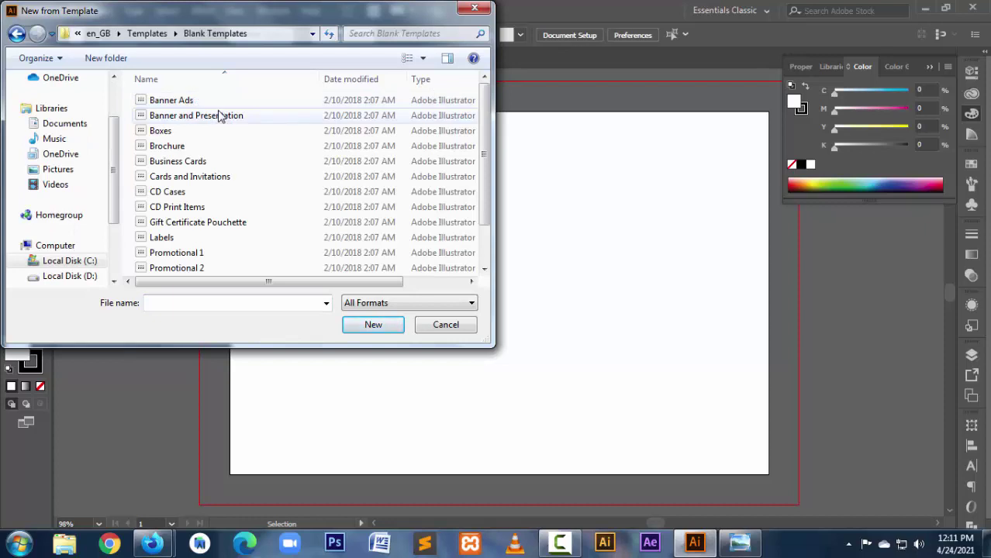
{"action": "left_click", "coordinate": [216, 242]}
{"action": "scroll", "coordinate": [217, 248], "scroll_direction": "down", "scroll_amount": 1}
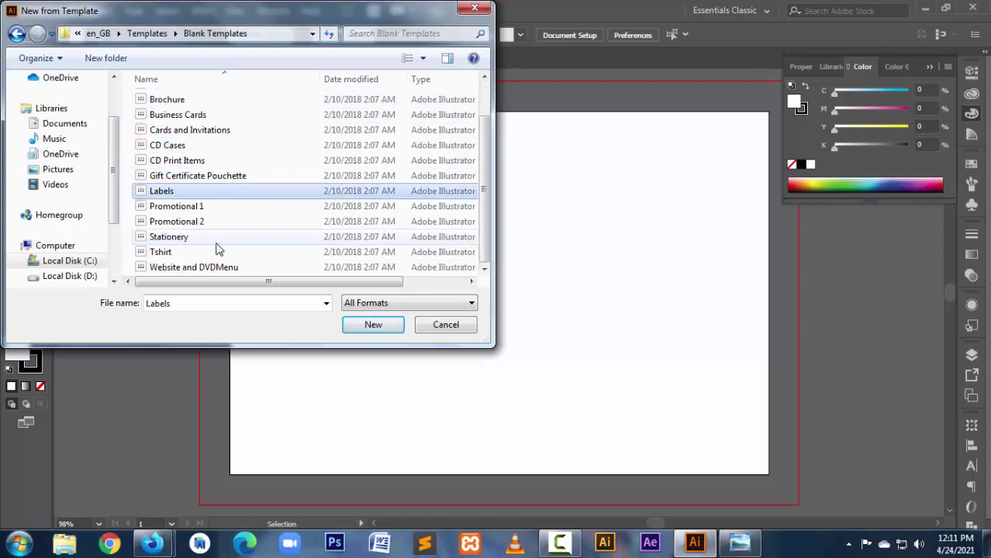
{"action": "left_click", "coordinate": [195, 267]}
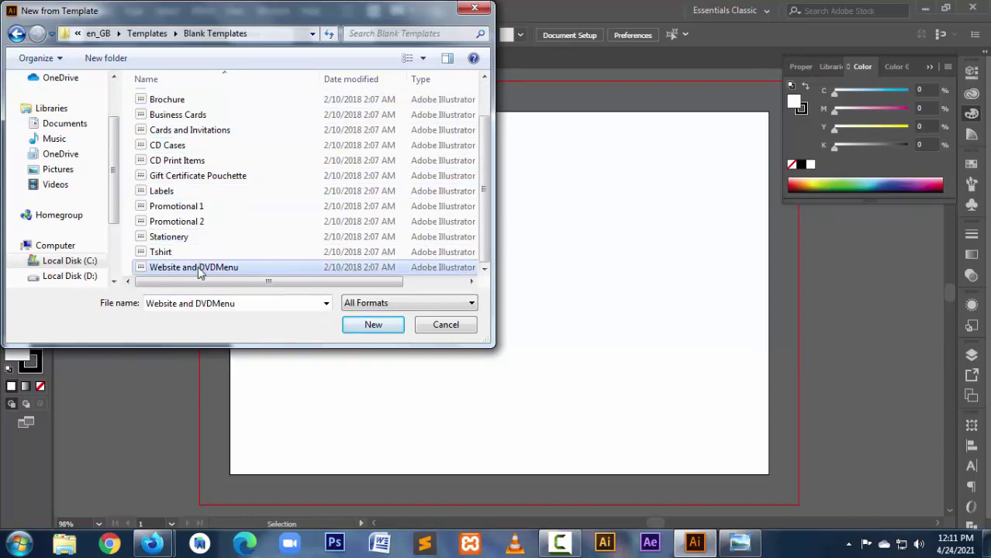
{"action": "left_click", "coordinate": [183, 253]}
{"action": "left_click", "coordinate": [202, 239]}
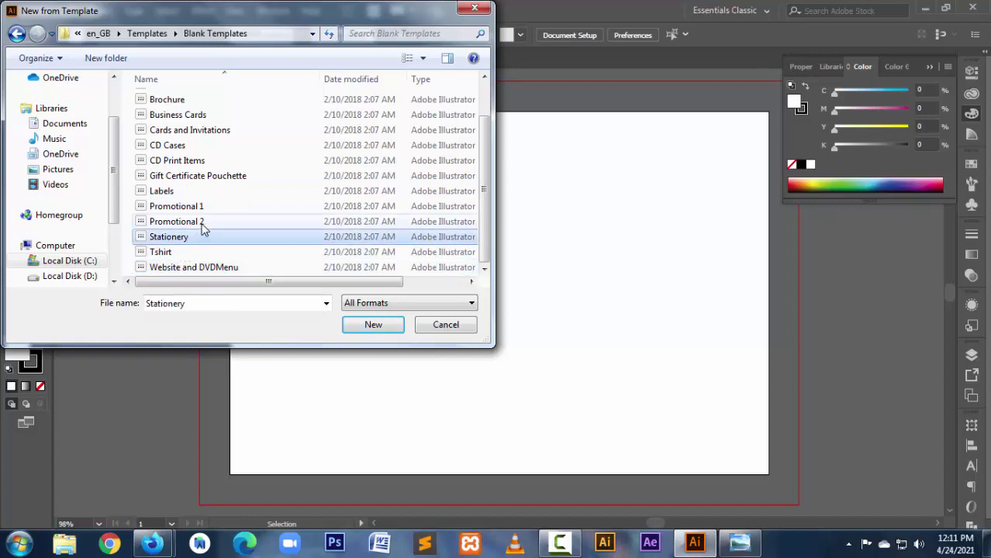
{"action": "left_click", "coordinate": [200, 221]}
{"action": "left_click", "coordinate": [200, 208]}
Step: Browse the Blank Templates again, from Labels through Stationery, Tshirt and Website and DVDMenu
{"action": "scroll", "coordinate": [243, 230], "scroll_direction": "up", "scroll_amount": 1}
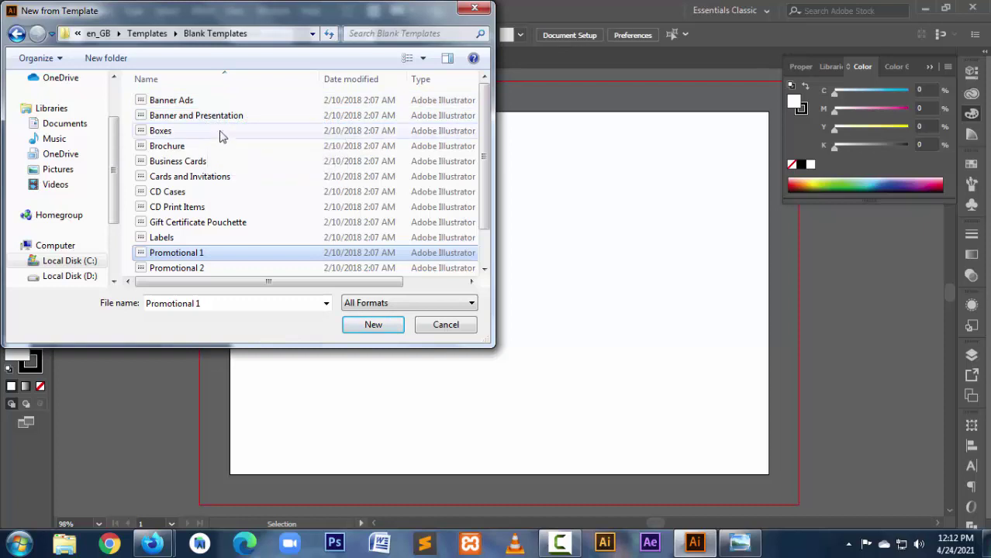
{"action": "left_click", "coordinate": [240, 237]}
{"action": "left_click", "coordinate": [231, 256]}
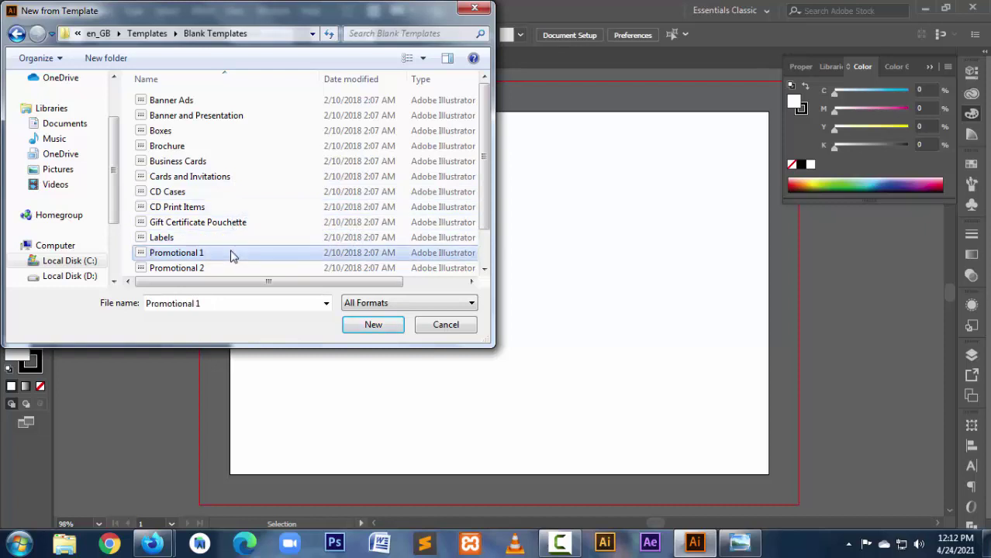
{"action": "left_click", "coordinate": [233, 269]}
{"action": "scroll", "coordinate": [237, 270], "scroll_direction": "down", "scroll_amount": 1}
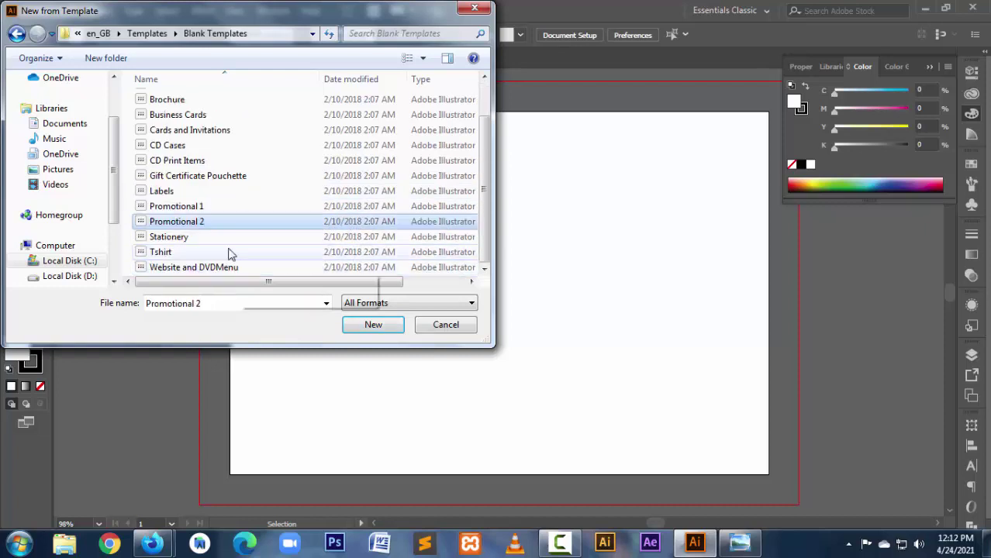
{"action": "left_click", "coordinate": [221, 238]}
{"action": "left_click", "coordinate": [217, 254]}
{"action": "left_click", "coordinate": [267, 269]}
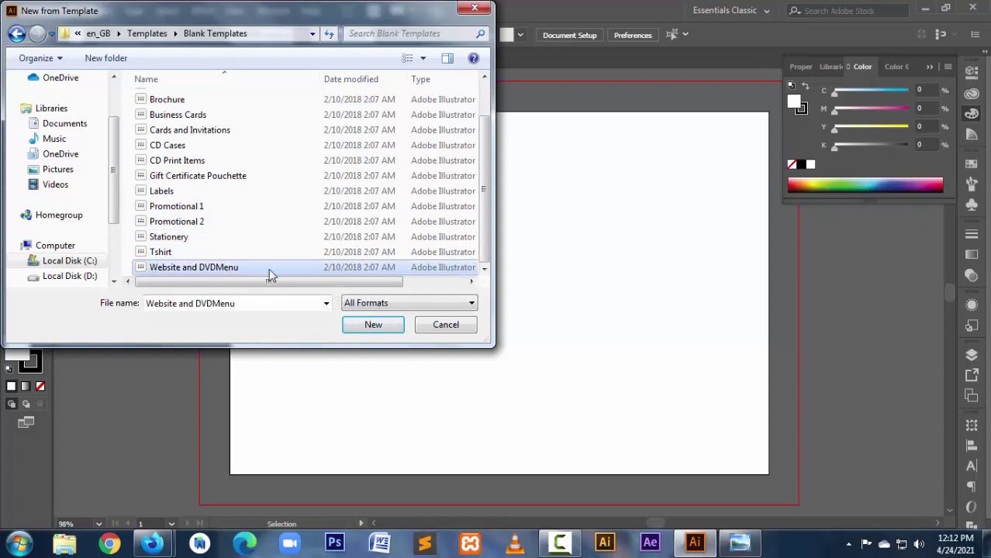
{"action": "scroll", "coordinate": [294, 269], "scroll_direction": "up", "scroll_amount": 1}
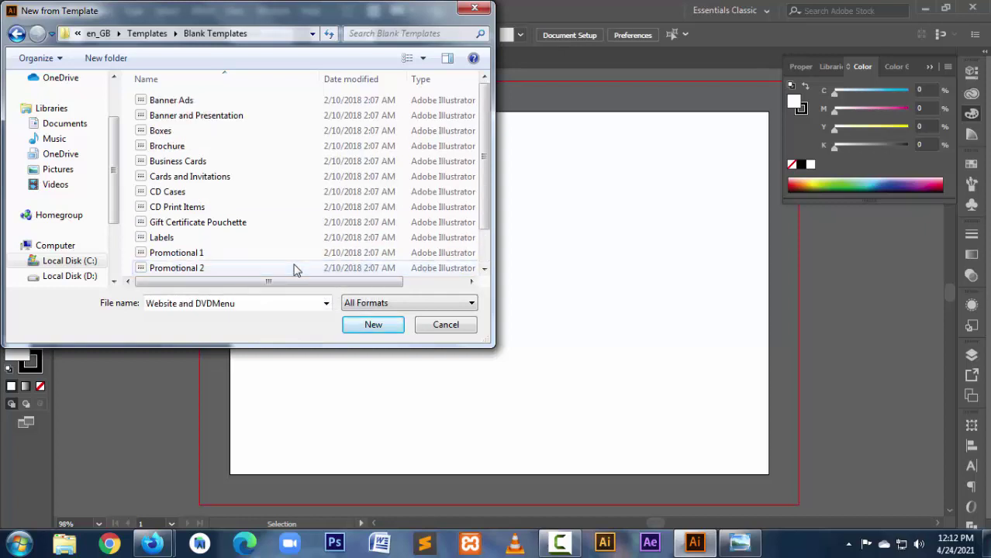
Step: Create a new document from the Boxes template and pan across its box layouts
{"action": "left_click", "coordinate": [200, 131]}
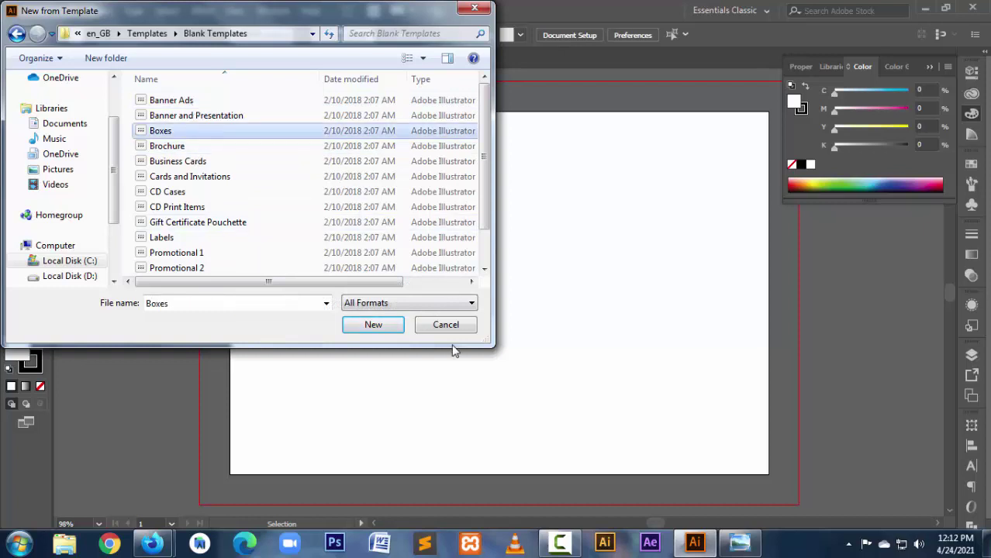
{"action": "left_click", "coordinate": [387, 327]}
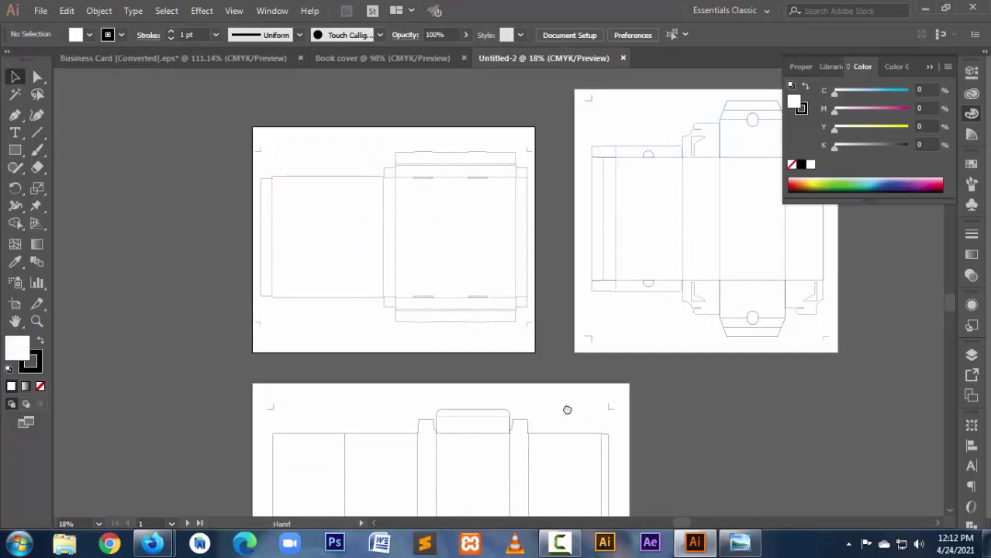
{"action": "left_click_drag", "start_coordinate": [583, 419], "coordinate": [460, 441]}
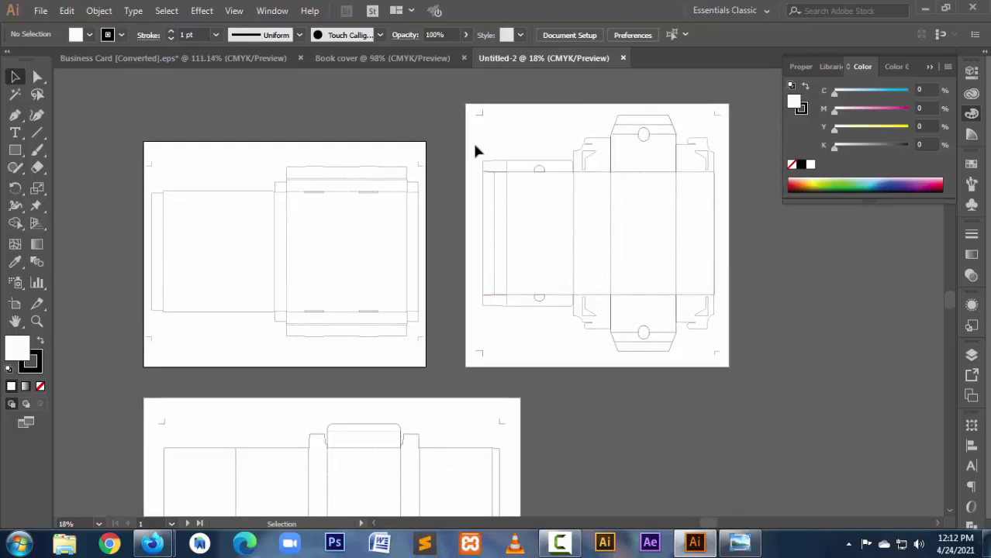
Step: Select and deselect the box dieline and a corner mark, then close the template document
{"action": "left_click_drag", "start_coordinate": [475, 151], "coordinate": [783, 348]}
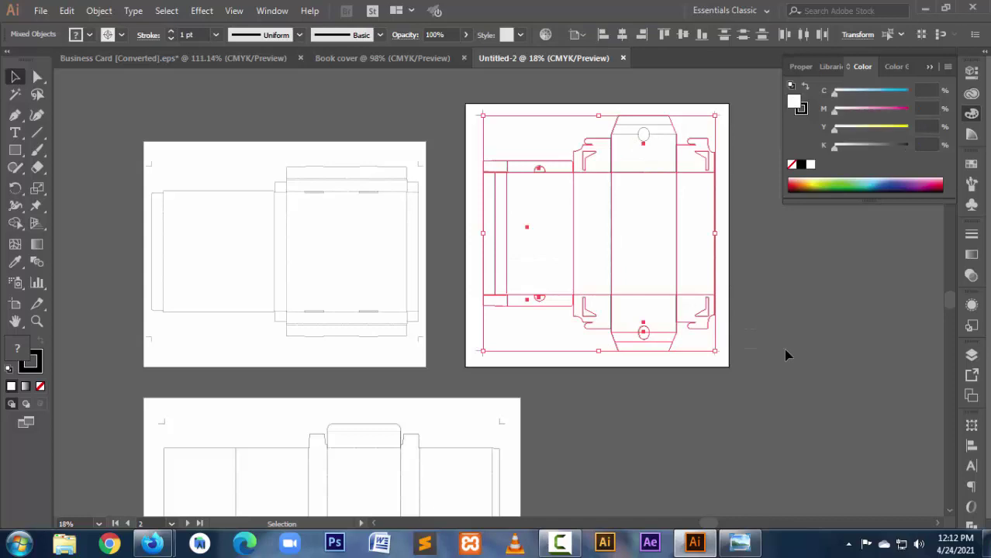
{"action": "left_click", "coordinate": [786, 355]}
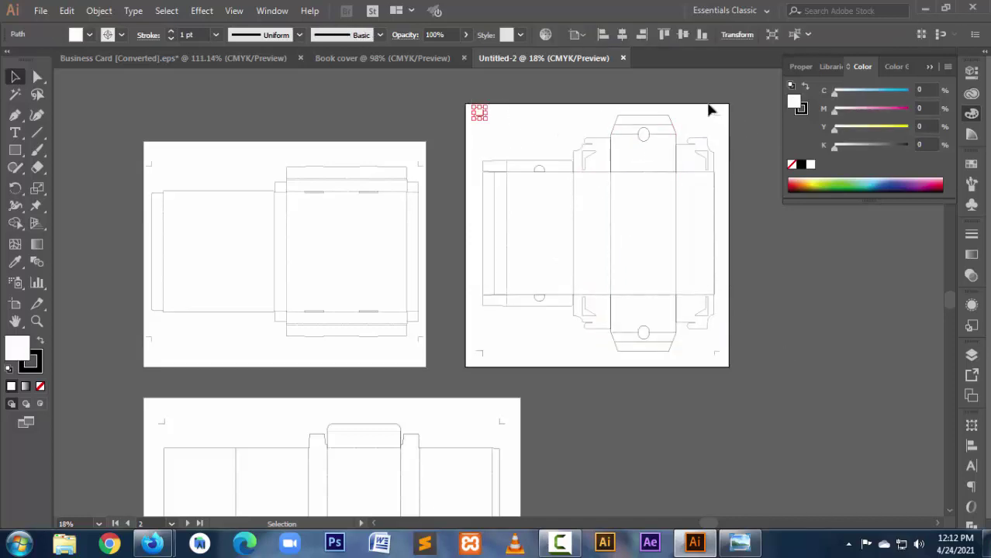
{"action": "left_click_drag", "start_coordinate": [710, 107], "coordinate": [734, 128]}
{"action": "left_click", "coordinate": [766, 288]}
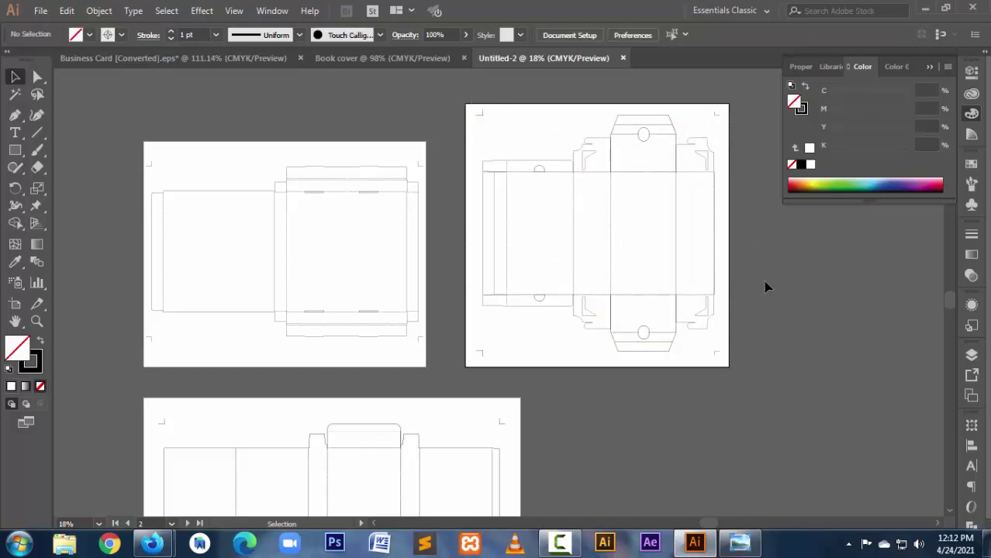
{"action": "left_click", "coordinate": [623, 58]}
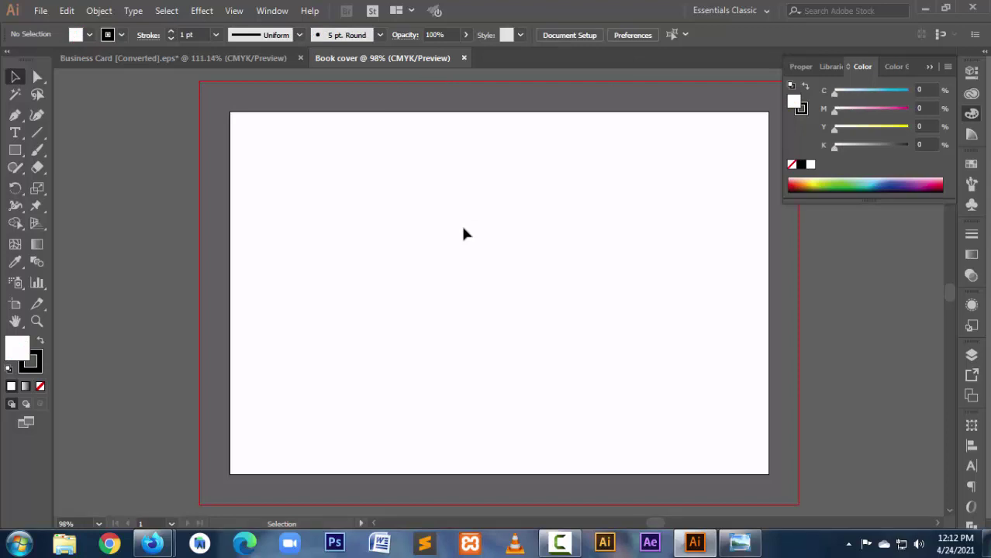
Step: Close the Business Card document without saving and save the book cover to Downloads
{"action": "left_click", "coordinate": [300, 58]}
{"action": "left_click", "coordinate": [568, 293]}
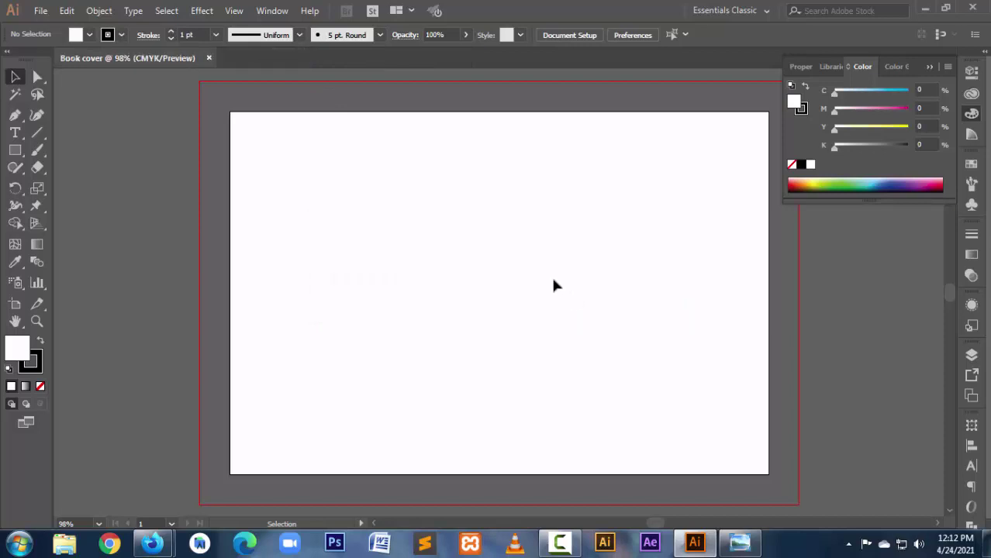
{"action": "key", "text": "ctrl+s"}
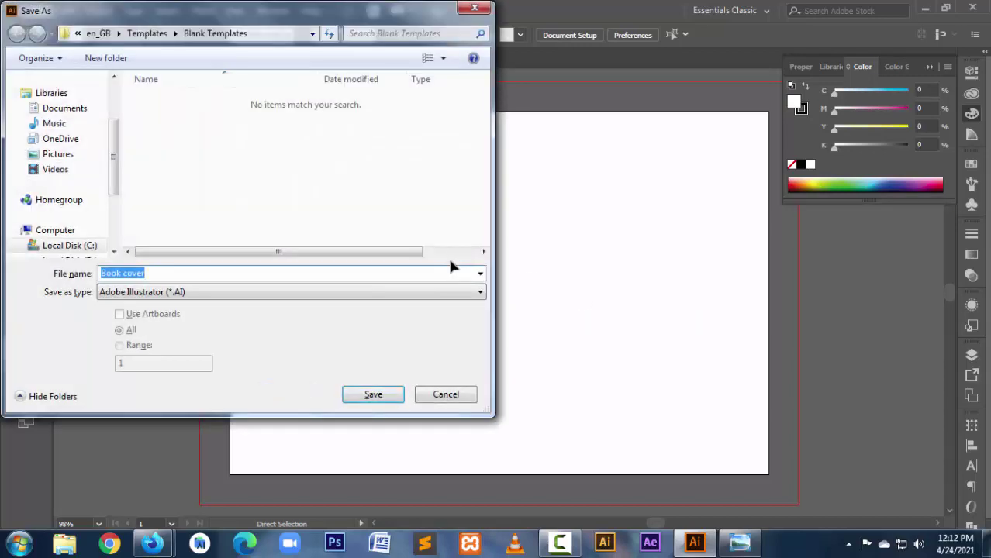
{"action": "left_click_drag", "start_coordinate": [115, 167], "coordinate": [116, 137]}
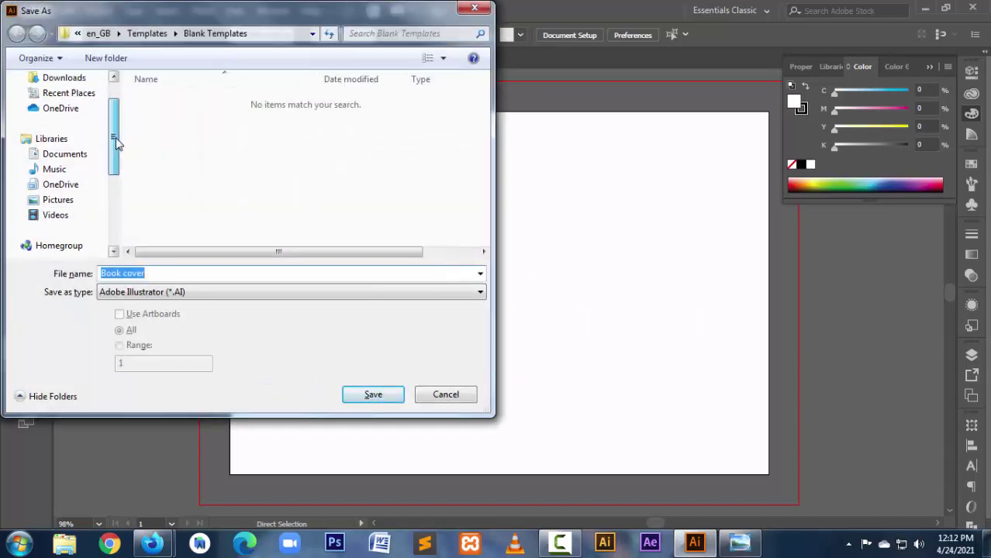
{"action": "left_click", "coordinate": [65, 94]}
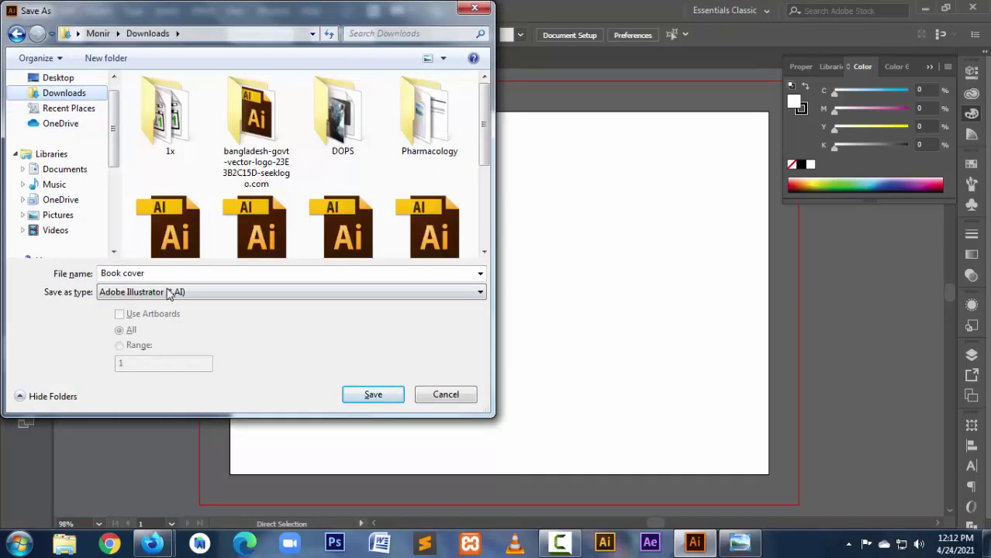
{"action": "left_click", "coordinate": [372, 395]}
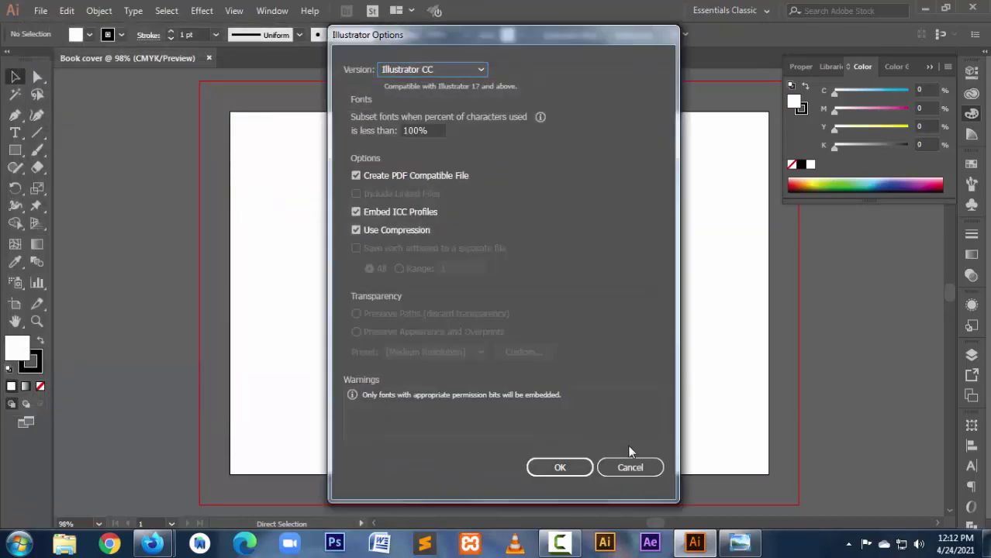
Step: Save Book cover.ai as Illustrator CS6 compatible, then bring the book cover size results forward
{"action": "left_click", "coordinate": [441, 71]}
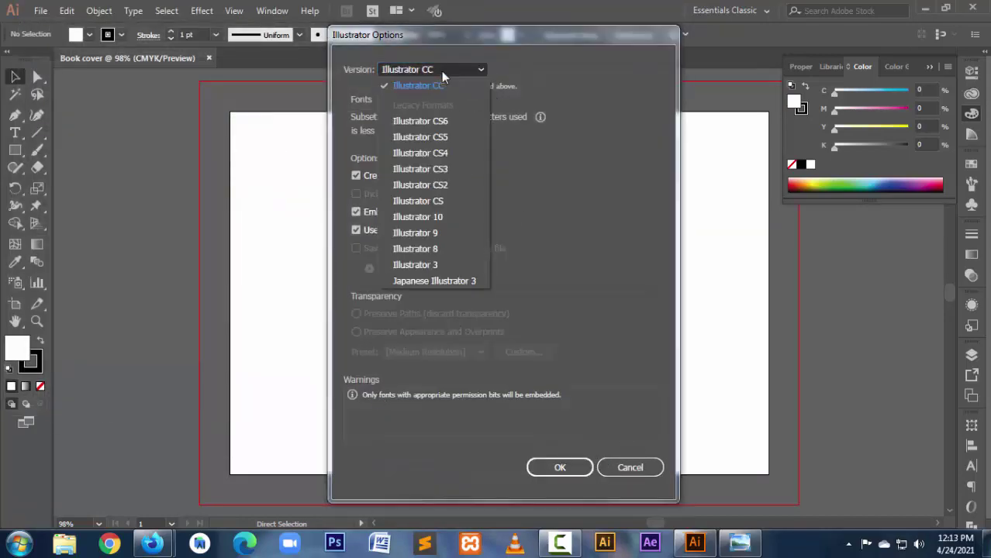
{"action": "left_click", "coordinate": [444, 119]}
{"action": "left_click", "coordinate": [555, 453]}
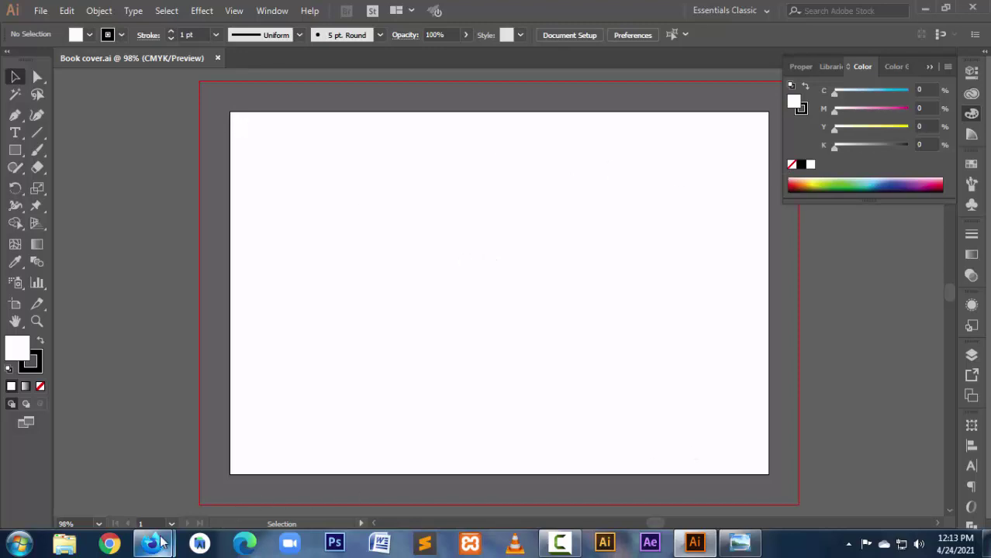
{"action": "left_click", "coordinate": [99, 483]}
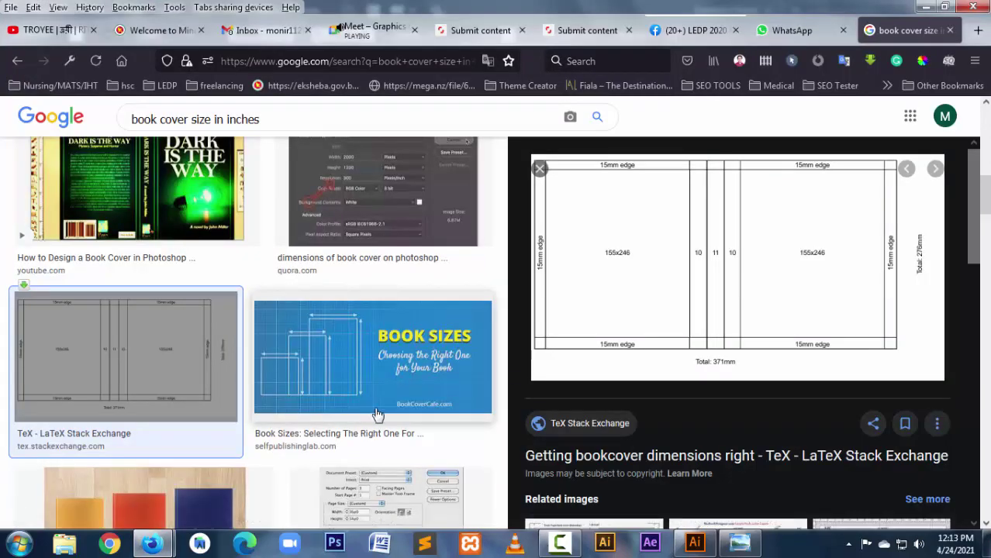
Step: Scroll through the book cover size image results in Firefox, then return to Illustrator
{"action": "scroll", "coordinate": [378, 431], "scroll_direction": "down", "scroll_amount": 2}
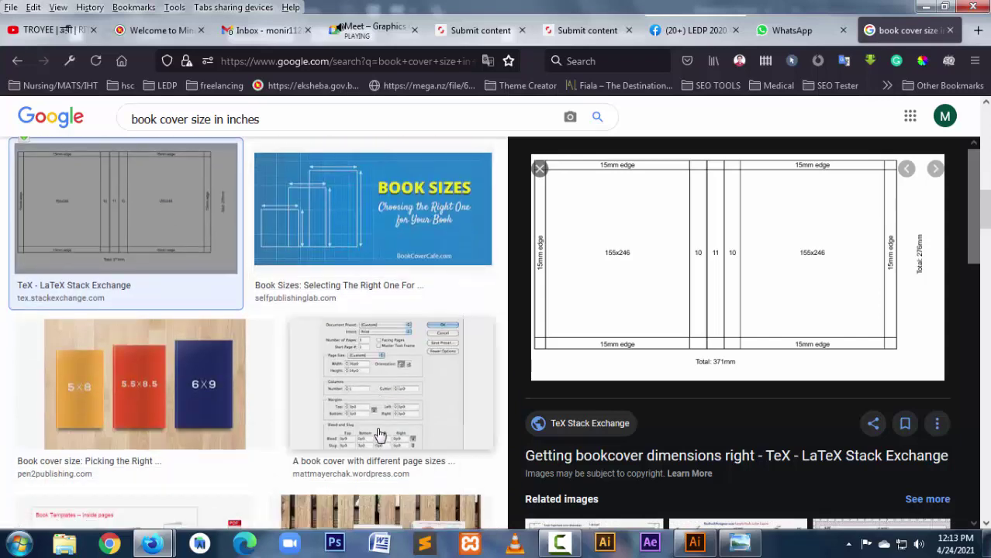
{"action": "scroll", "coordinate": [378, 434], "scroll_direction": "down", "scroll_amount": 2}
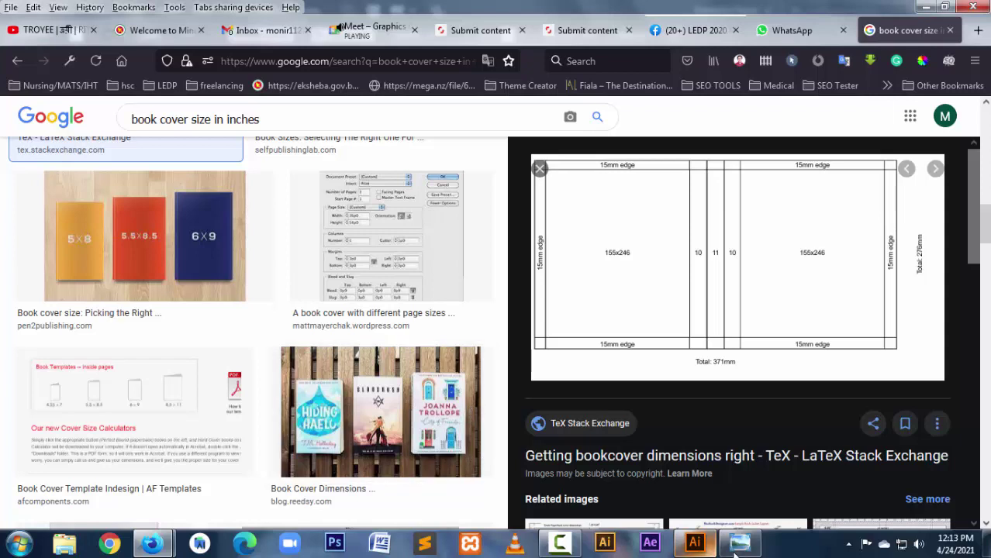
{"action": "left_click", "coordinate": [695, 542]}
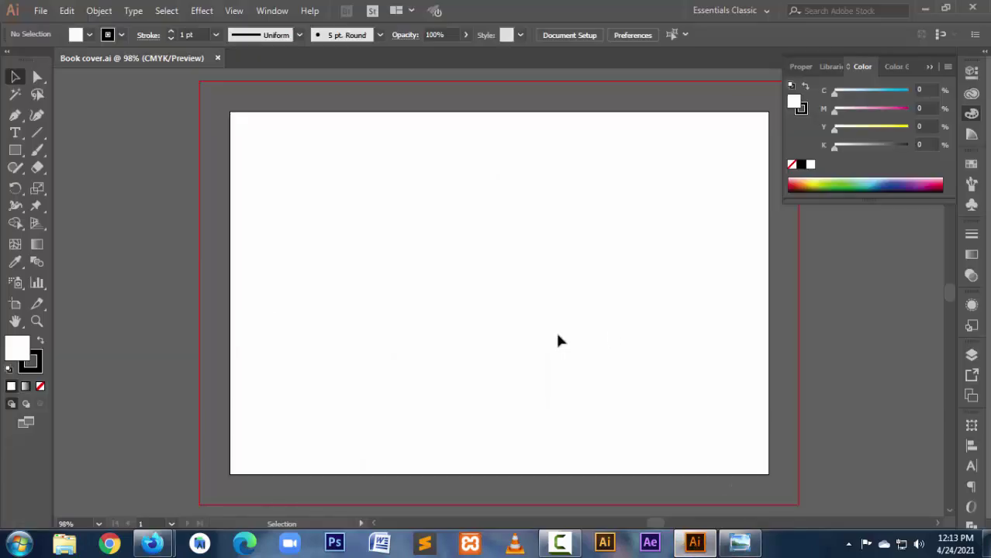
Step: Draw an 8 mm-wide rectangle on the Book cover artboard using the Rectangle dialog
{"action": "left_click", "coordinate": [15, 150]}
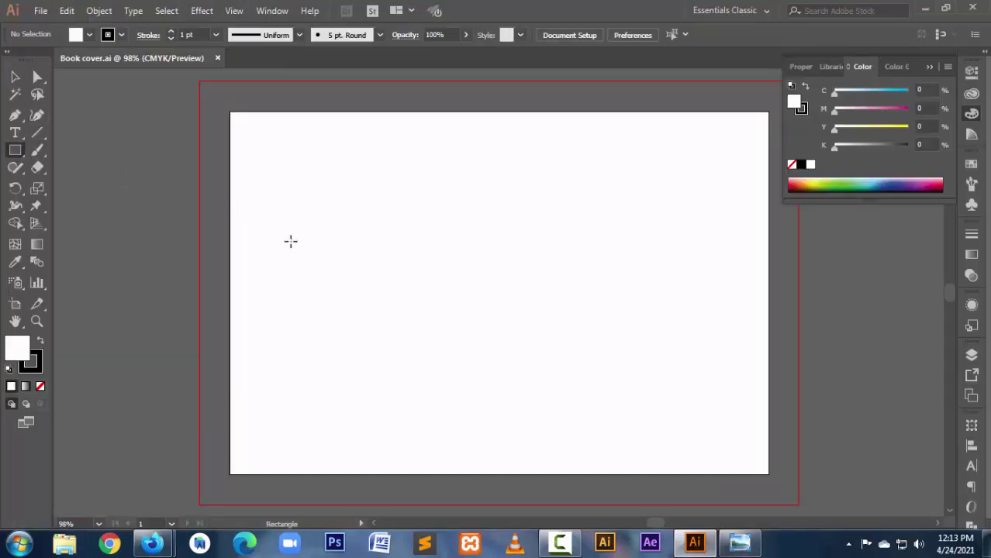
{"action": "left_click", "coordinate": [324, 242]}
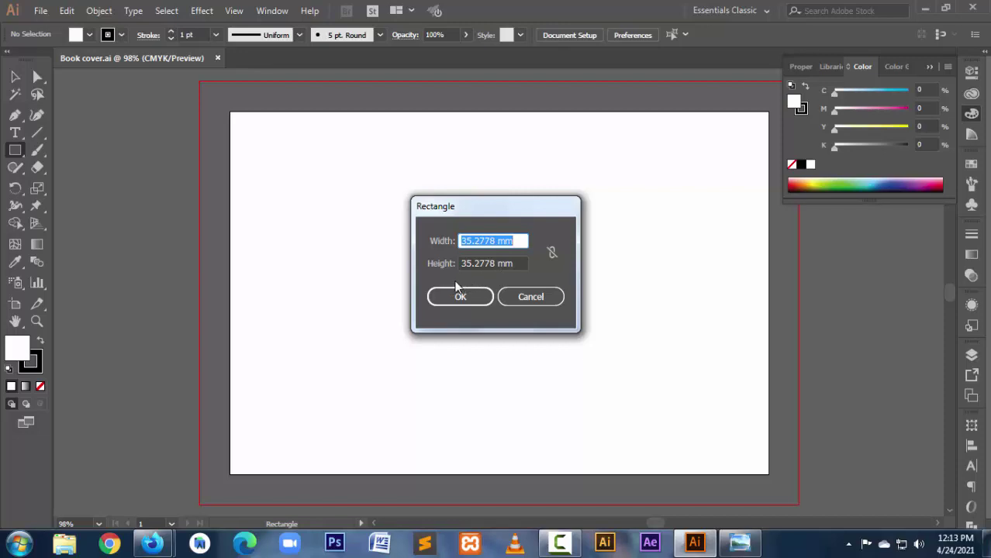
{"action": "type", "text": "8"}
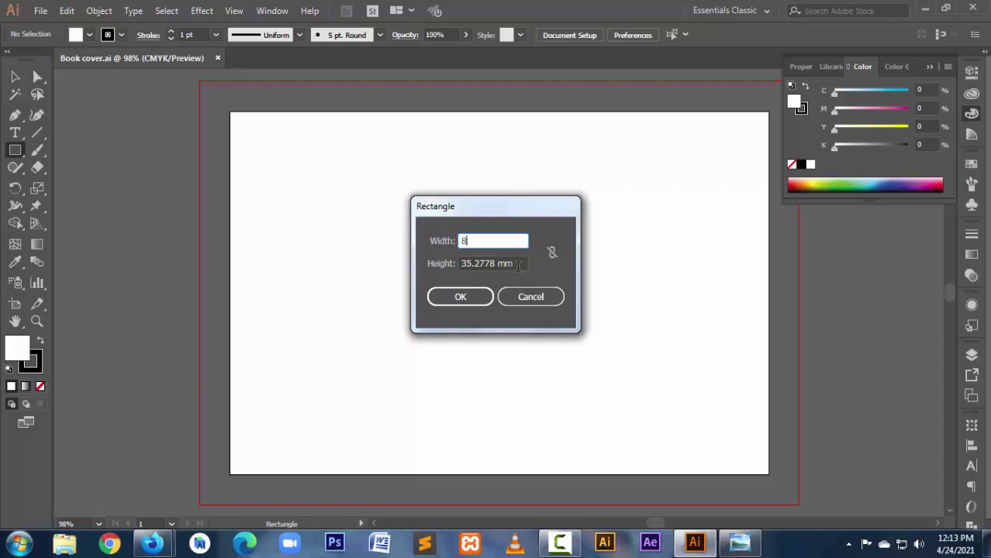
{"action": "key", "text": "Tab"}
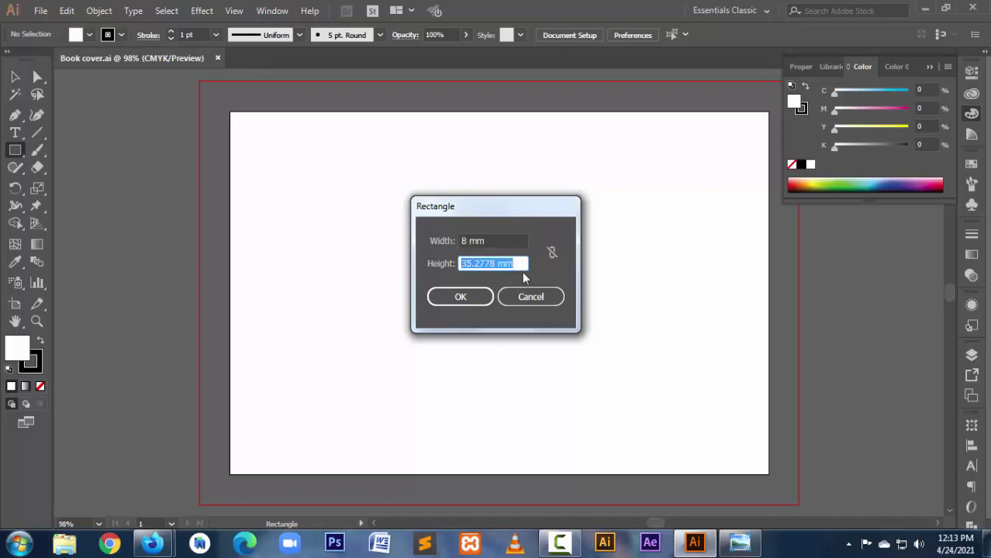
{"action": "left_click", "coordinate": [460, 296]}
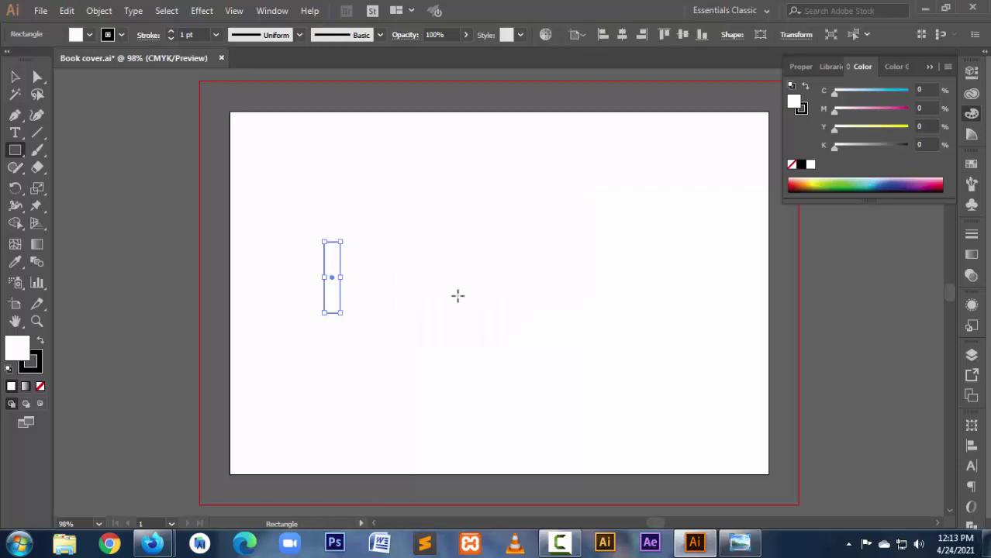
{"action": "key", "text": "v"}
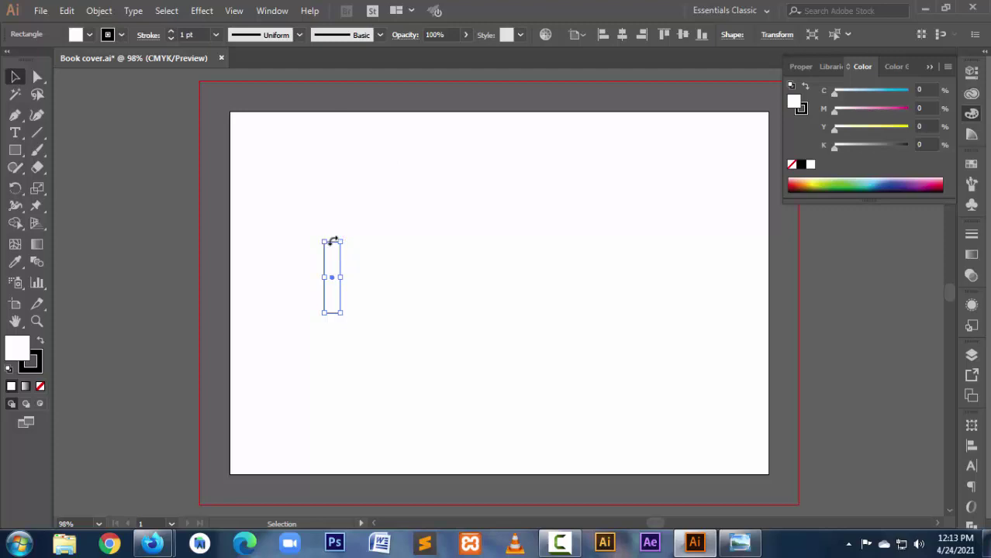
Step: Zoom in on the 8 mm strip and stretch its top edge to the artboard top
{"action": "left_click_drag", "start_coordinate": [309, 221], "coordinate": [418, 349]}
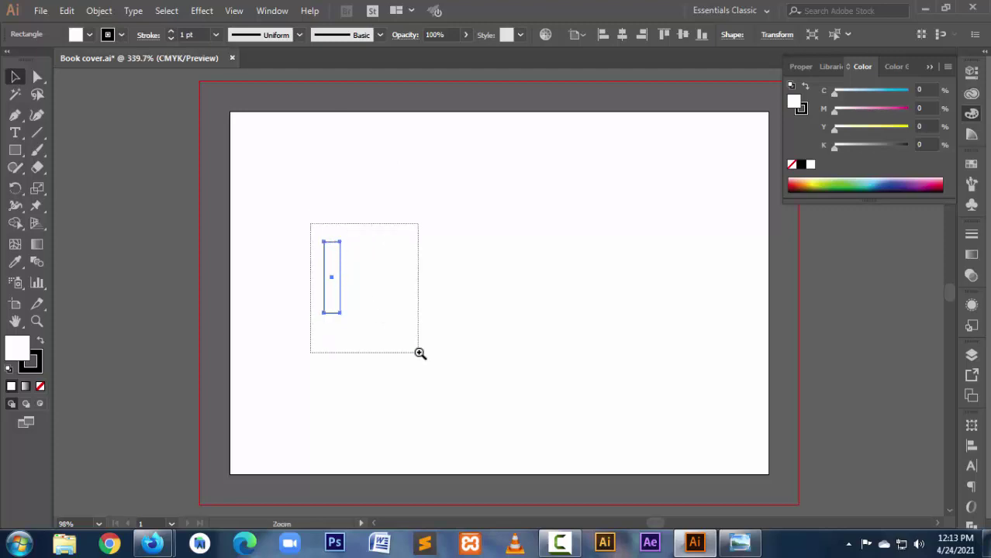
{"action": "key", "text": "ctrl+minus"}
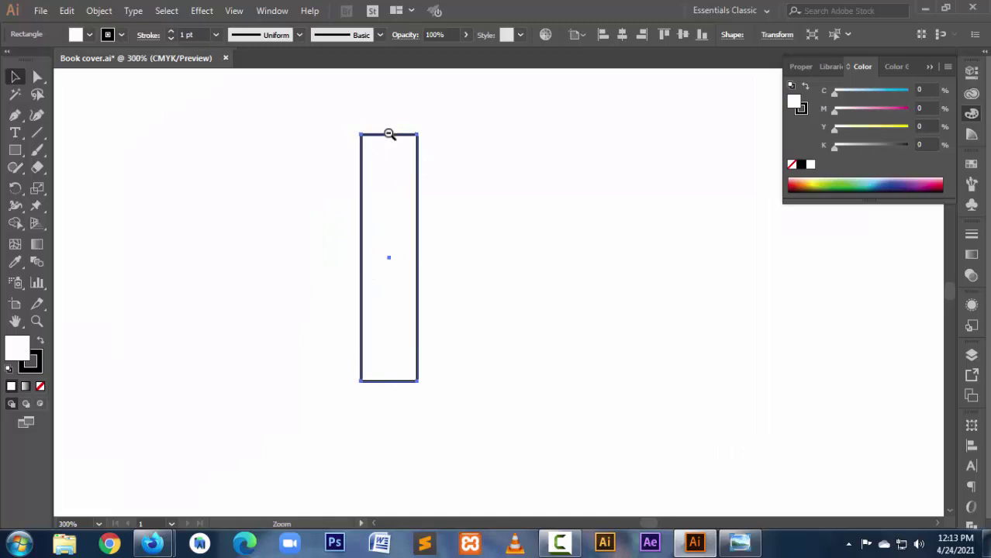
{"action": "left_click_drag", "start_coordinate": [498, 297], "coordinate": [521, 94]}
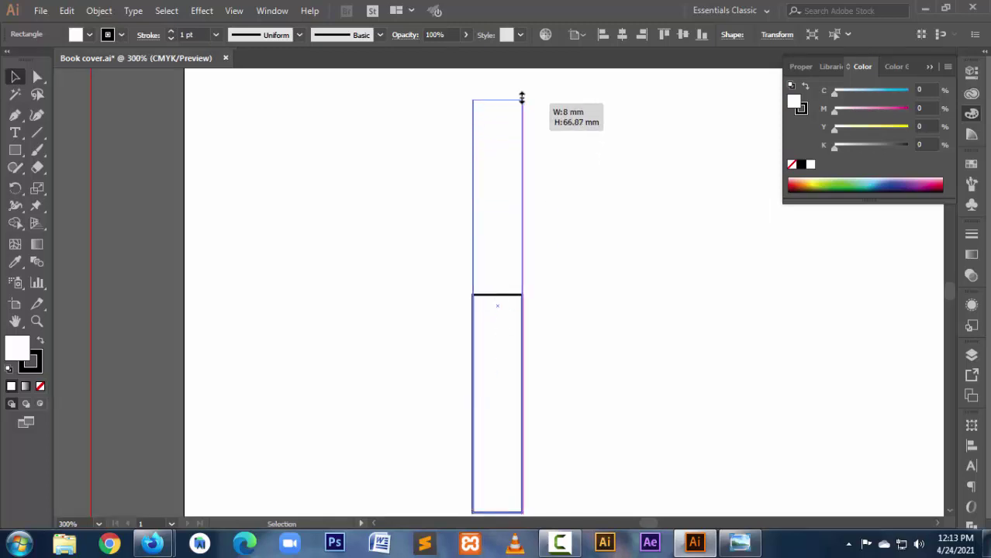
{"action": "left_click_drag", "start_coordinate": [490, 146], "coordinate": [500, 424]}
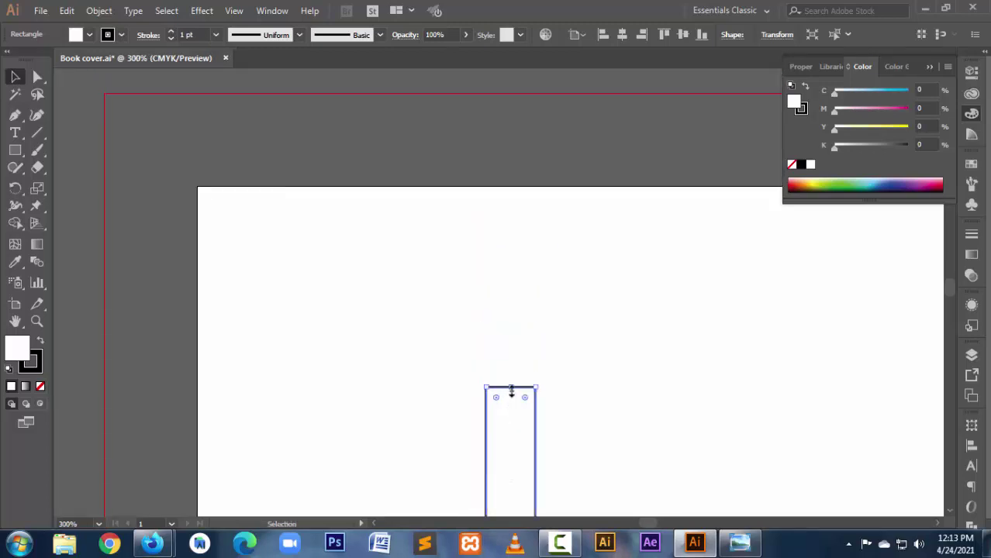
{"action": "left_click_drag", "start_coordinate": [511, 385], "coordinate": [523, 187]}
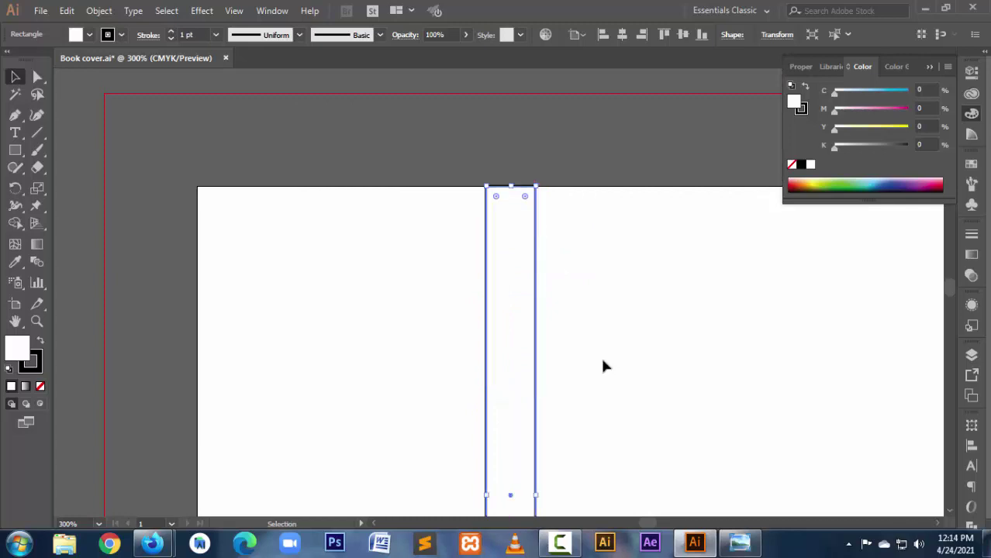
Step: Extend the strip's bottom edge to the artboard bottom, then zoom out to the whole artboard
{"action": "scroll", "coordinate": [600, 355], "scroll_direction": "down", "scroll_amount": 3}
{"action": "scroll", "coordinate": [599, 355], "scroll_direction": "down", "scroll_amount": 2}
{"action": "scroll", "coordinate": [598, 356], "scroll_direction": "down", "scroll_amount": 2}
{"action": "scroll", "coordinate": [598, 369], "scroll_direction": "down", "scroll_amount": 3}
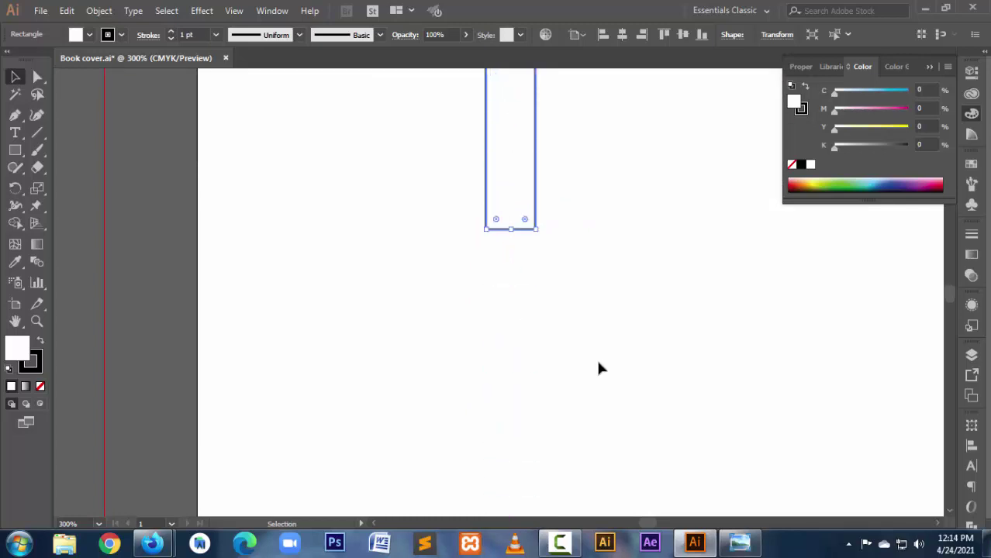
{"action": "scroll", "coordinate": [597, 369], "scroll_direction": "down", "scroll_amount": 3}
{"action": "left_click", "coordinate": [512, 298], "text": "ctrl+alt"}
{"action": "left_click", "coordinate": [513, 298], "text": "ctrl+alt"}
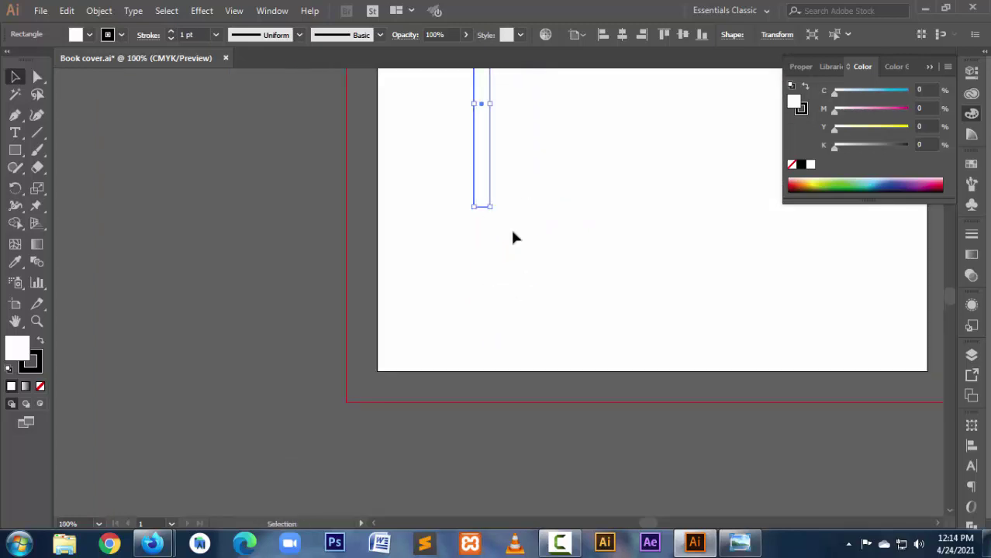
{"action": "left_click_drag", "start_coordinate": [463, 204], "coordinate": [552, 382]}
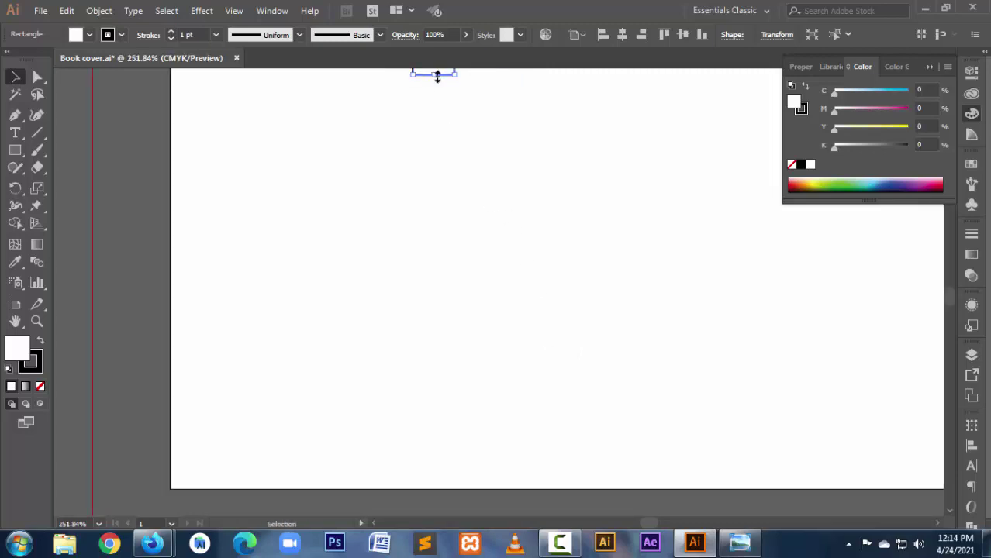
{"action": "left_click_drag", "start_coordinate": [436, 75], "coordinate": [448, 486]}
{"action": "left_click", "coordinate": [443, 312], "text": "alt"}
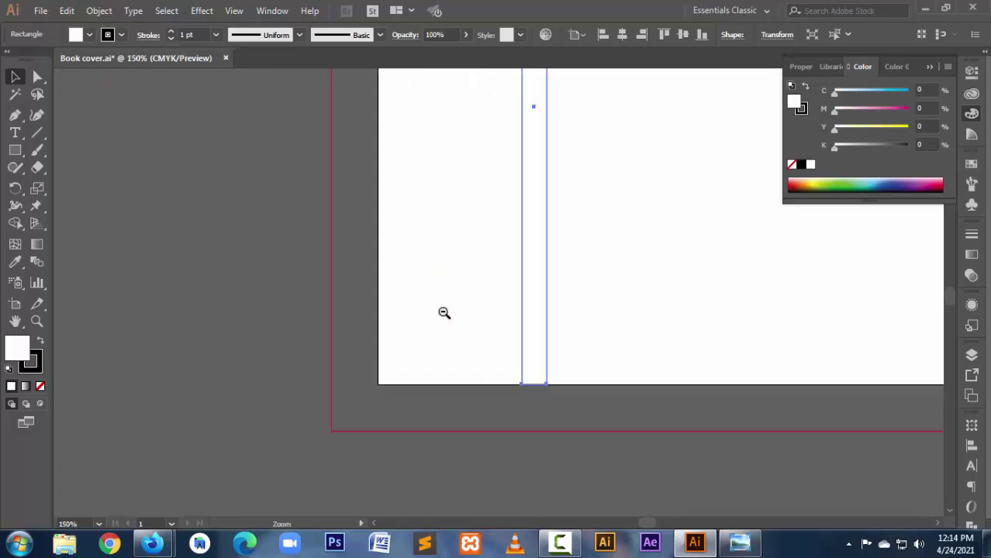
{"action": "left_click", "coordinate": [592, 291], "text": "alt"}
{"action": "left_click", "coordinate": [617, 273], "text": "alt"}
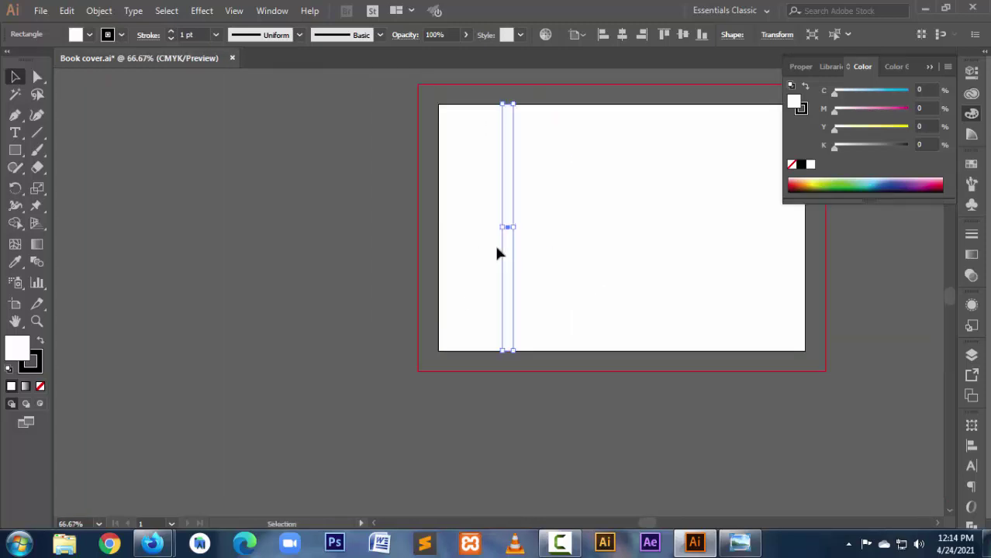
{"action": "left_click", "coordinate": [638, 267]}
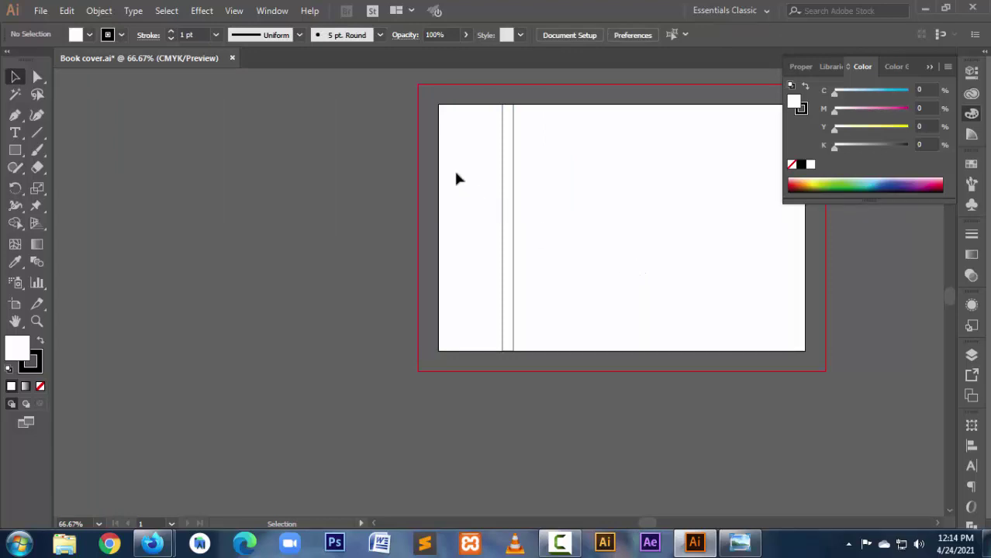
Step: Save the file and centre the 8 mm spine strip horizontally relative to the artboard
{"action": "left_click_drag", "start_coordinate": [456, 179], "coordinate": [593, 267]}
{"action": "key", "text": "ctrl+s"}
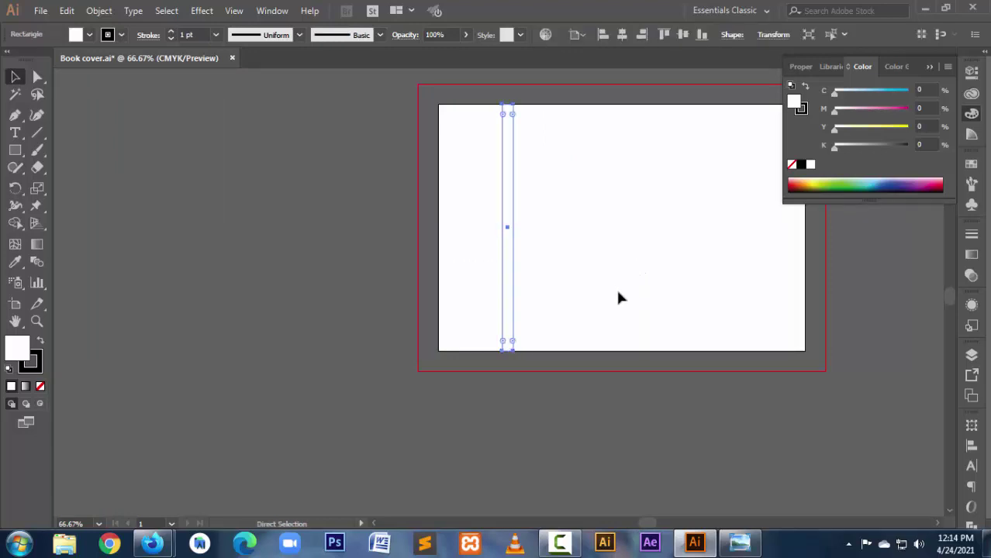
{"action": "left_click", "coordinate": [575, 34]}
{"action": "left_click", "coordinate": [610, 82]}
{"action": "left_click", "coordinate": [623, 36]}
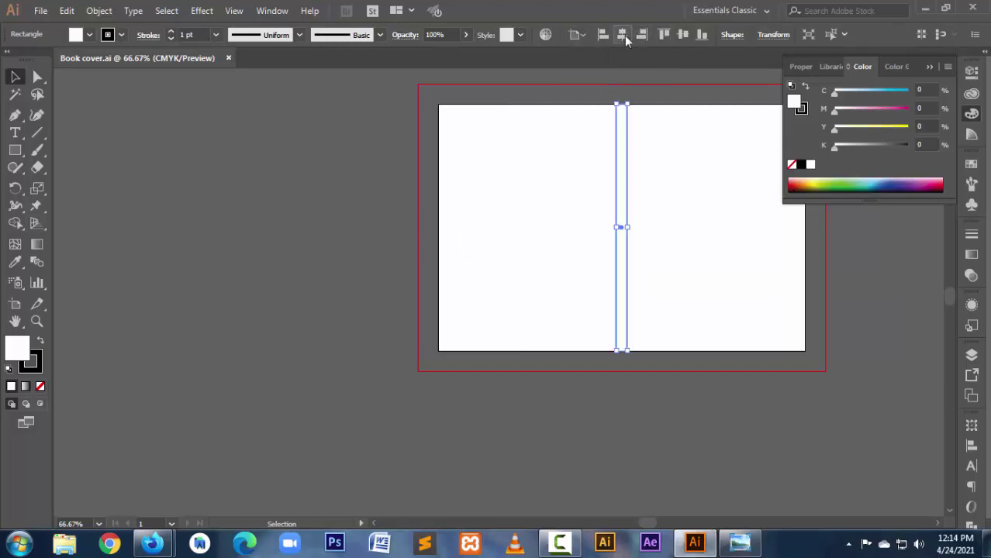
{"action": "left_click", "coordinate": [624, 37]}
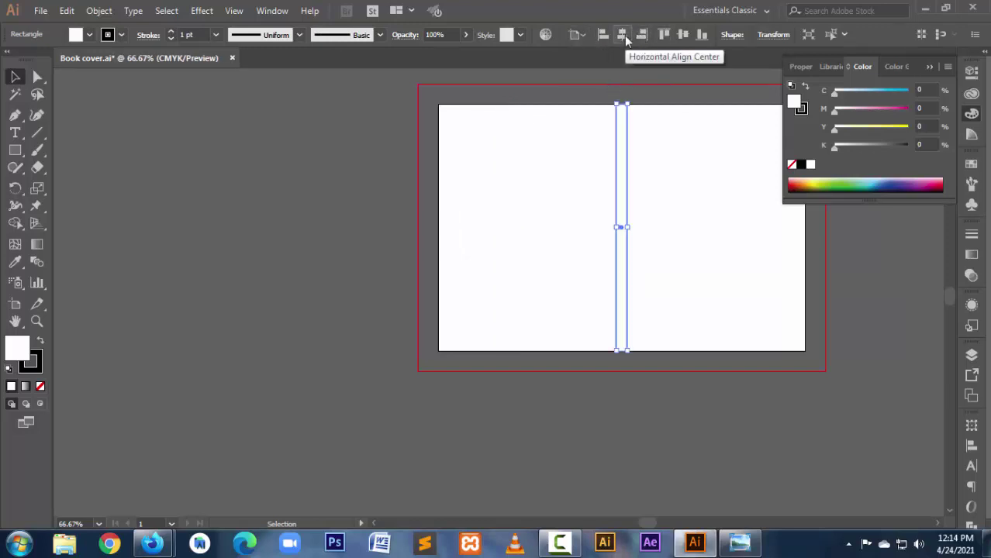
{"action": "left_click", "coordinate": [679, 246]}
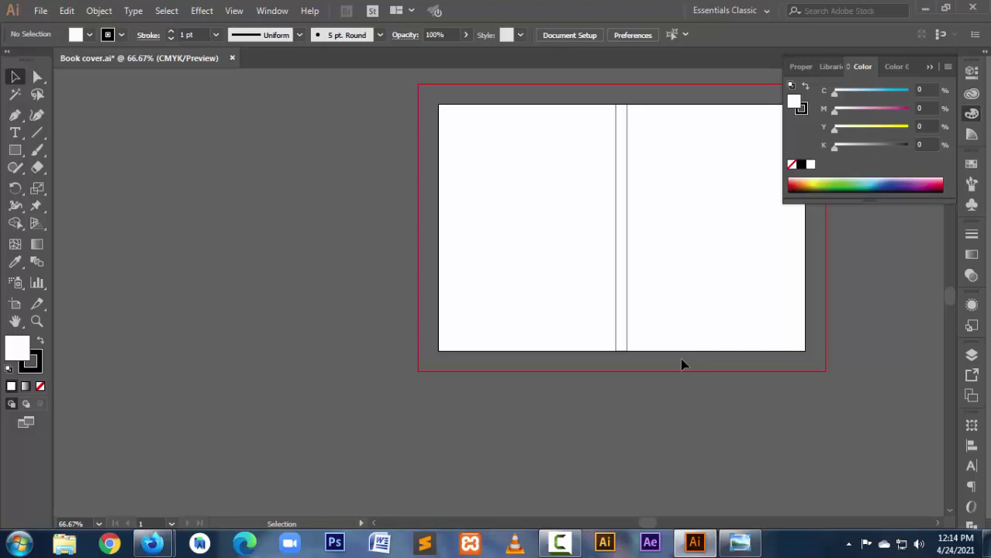
Step: Look up book cover sizes in the browser, then undo the stray diagonal line
{"action": "left_click", "coordinate": [152, 546]}
{"action": "left_click", "coordinate": [91, 463]}
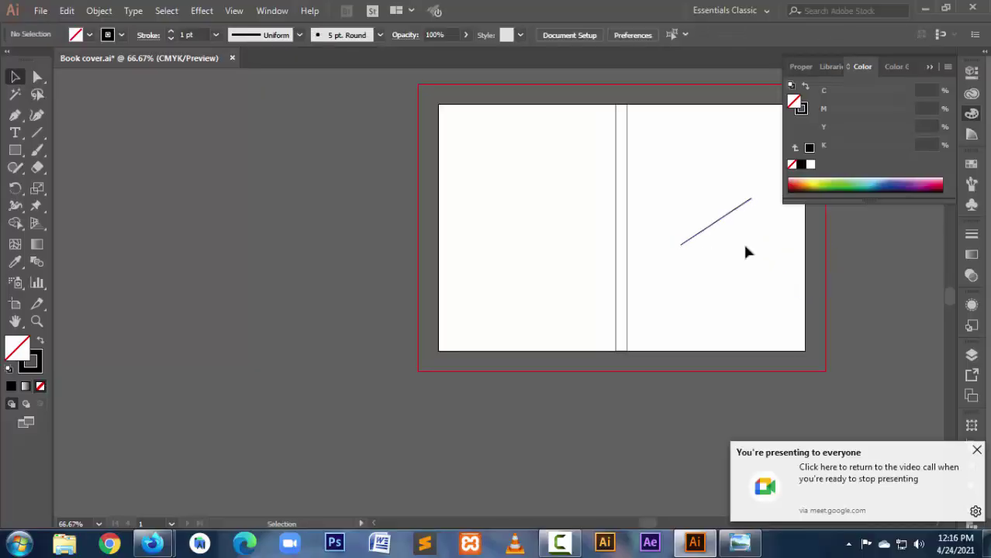
{"action": "key", "text": "ctrl+z"}
Step: Start a Rectangle dialog entry with height 180 mm and width 267 mm
{"action": "left_click", "coordinate": [16, 152]}
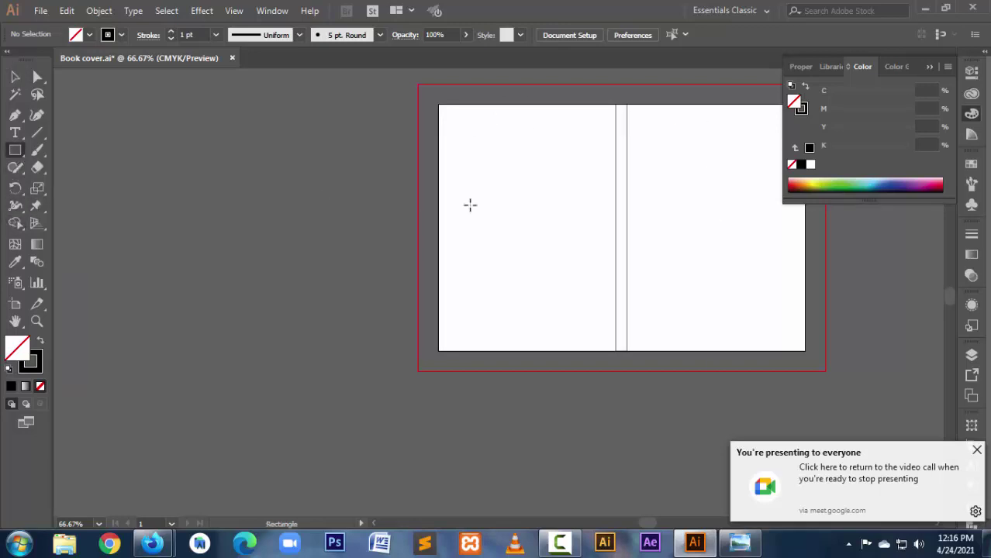
{"action": "left_click", "coordinate": [536, 203]}
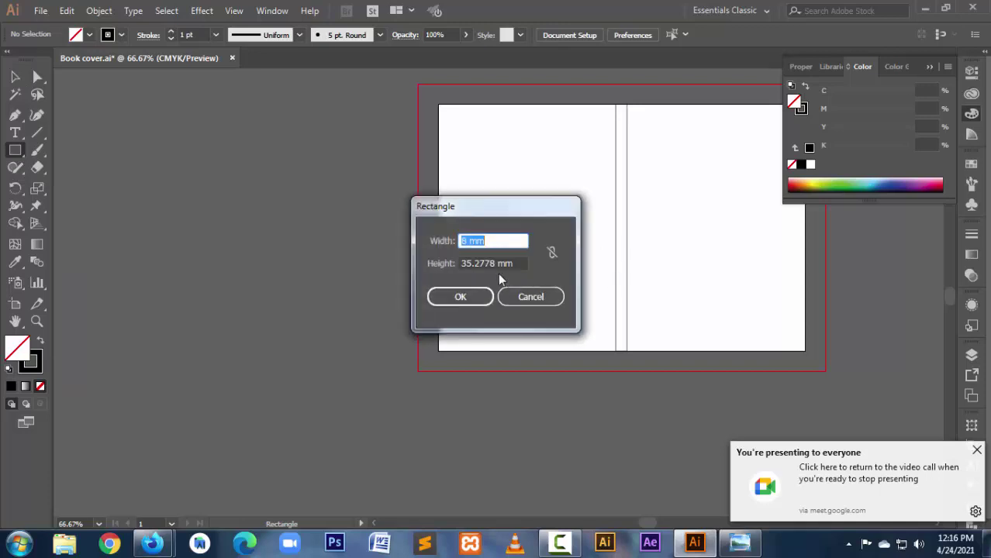
{"action": "left_click", "coordinate": [476, 264]}
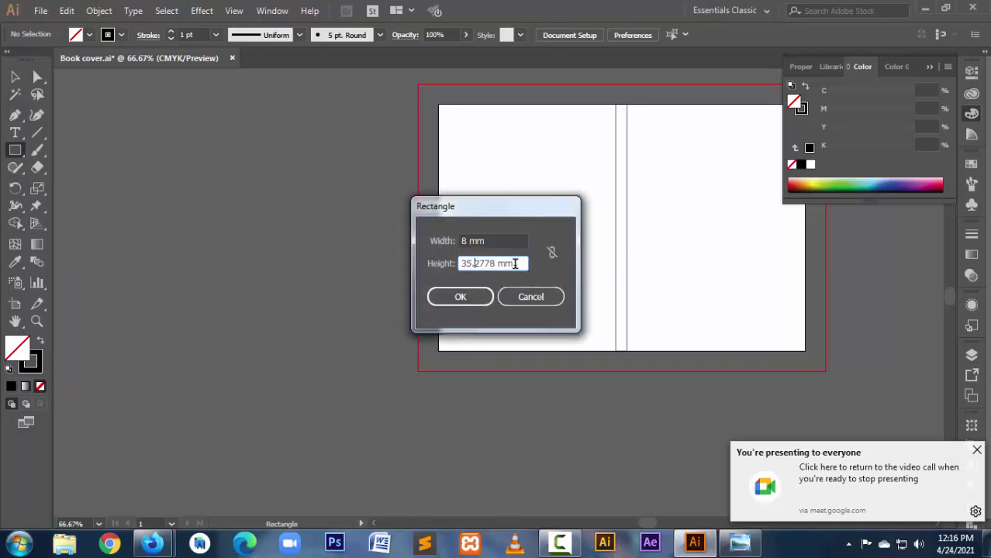
{"action": "left_click_drag", "start_coordinate": [513, 263], "coordinate": [460, 266]}
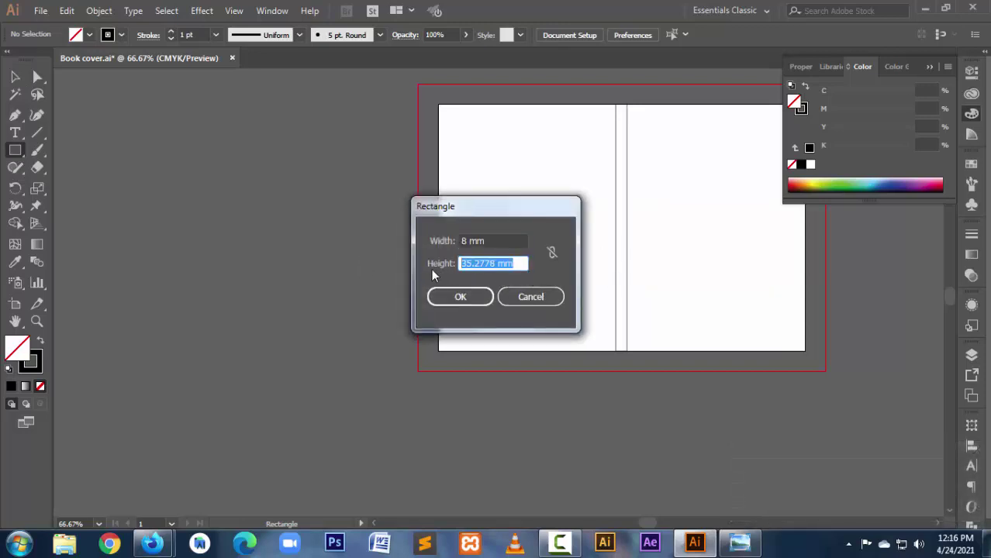
{"action": "type", "text": "1"}
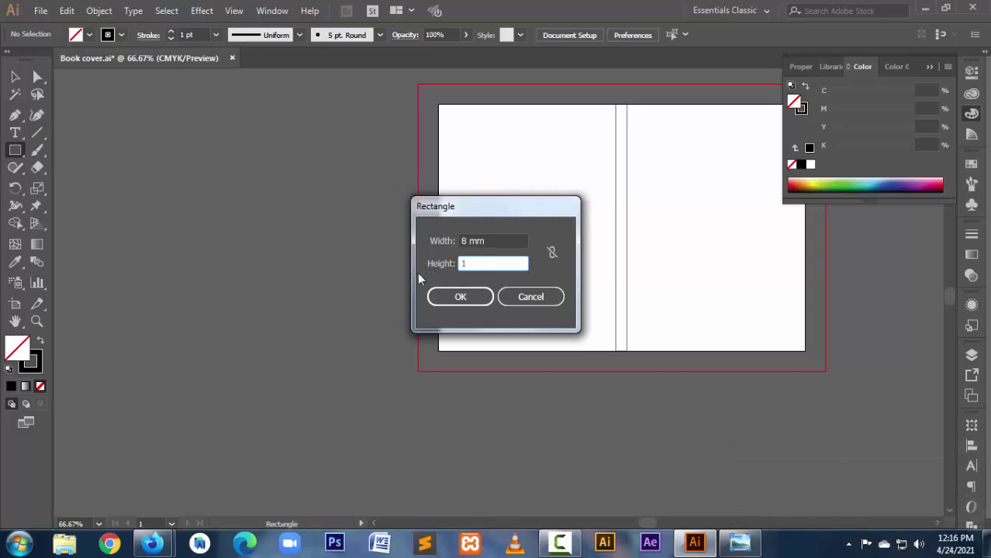
{"action": "type", "text": "80"}
{"action": "left_click_drag", "start_coordinate": [498, 240], "coordinate": [410, 269]}
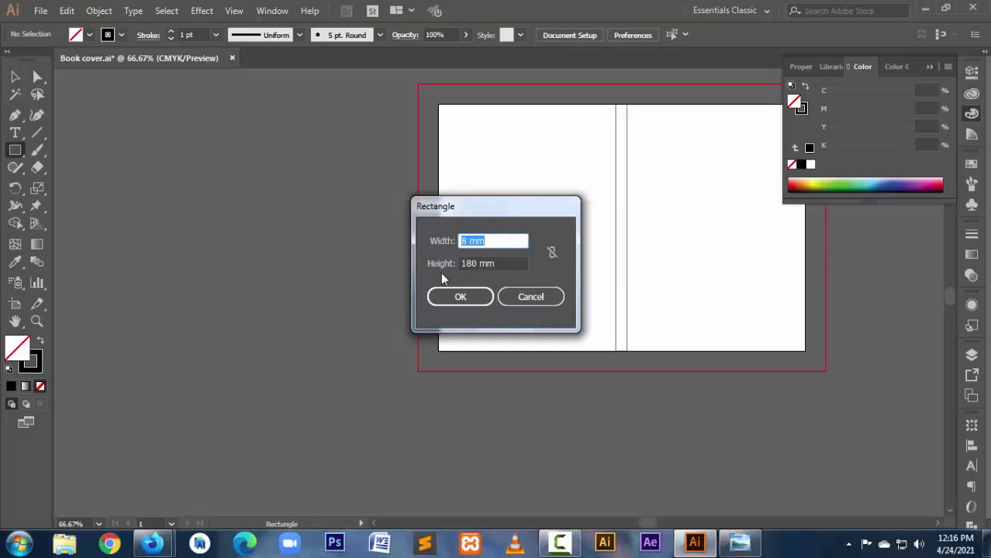
{"action": "type", "text": "2"}
{"action": "type", "text": "67"}
Step: Correct the rectangle height to 160 mm and begin revising the width
{"action": "left_click_drag", "start_coordinate": [501, 207], "coordinate": [603, 180]}
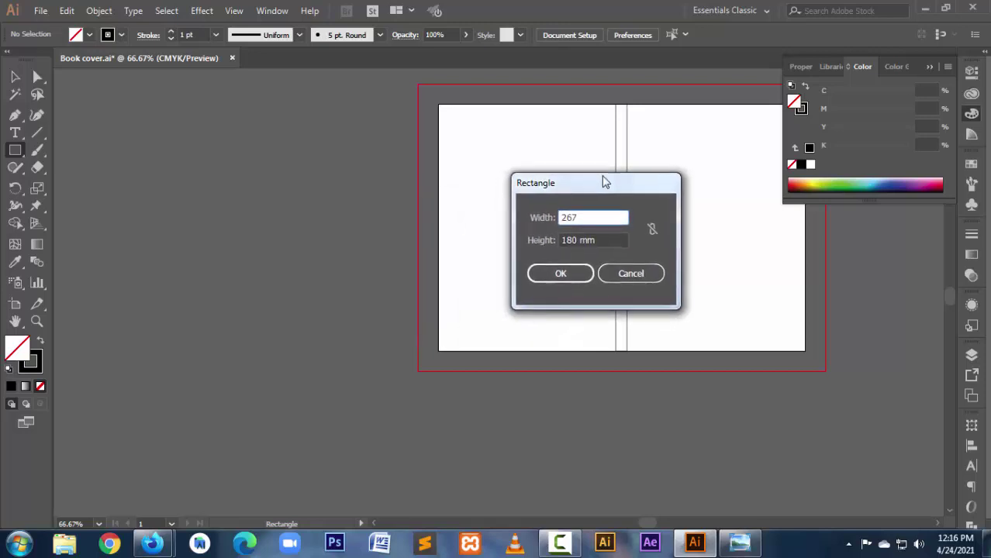
{"action": "left_click", "coordinate": [573, 237]}
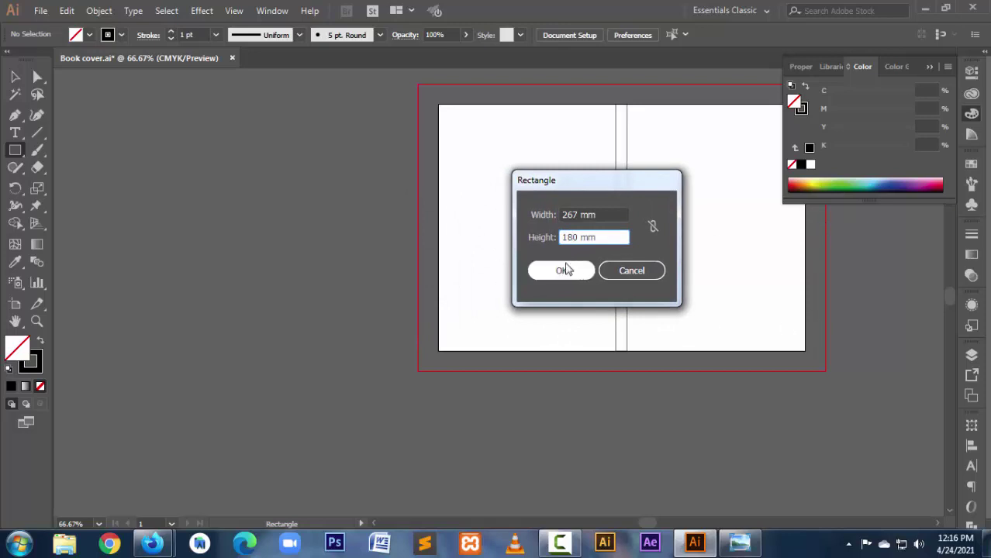
{"action": "double_click", "coordinate": [571, 237]}
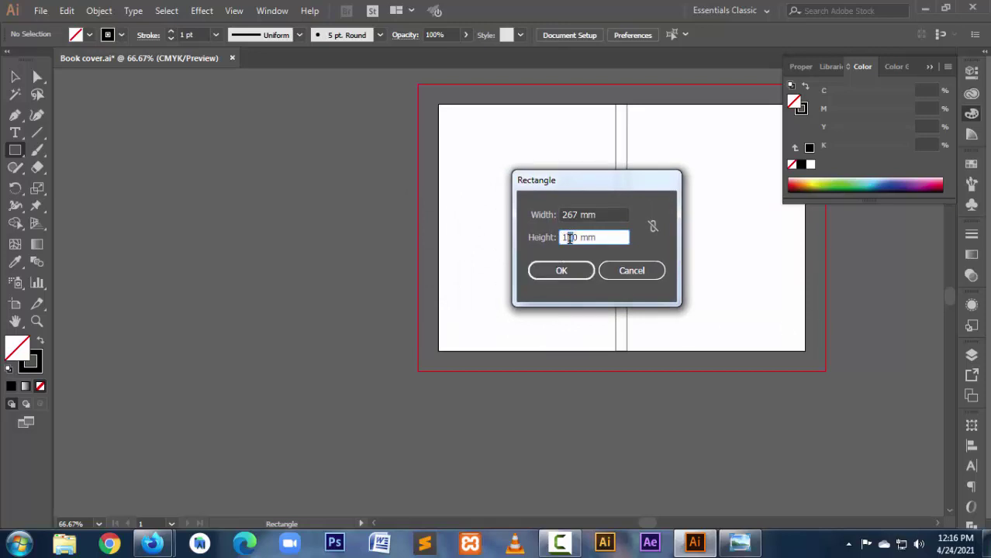
{"action": "type", "text": "6"}
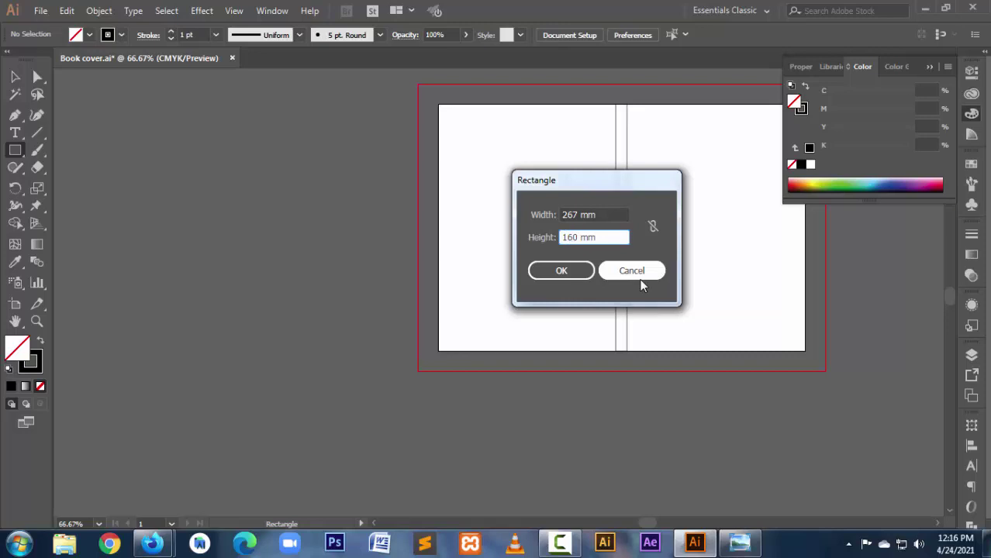
{"action": "left_click_drag", "start_coordinate": [563, 215], "coordinate": [573, 215]}
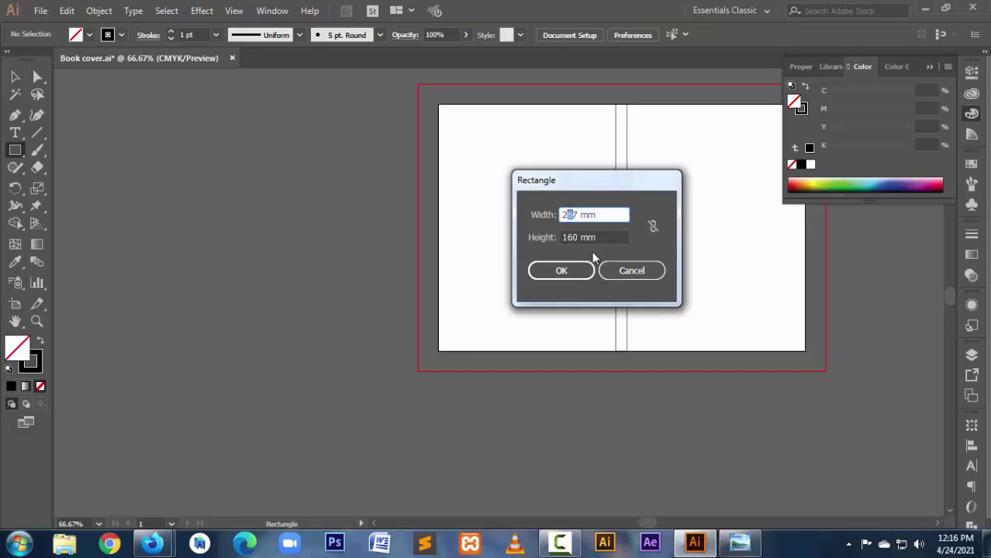
Step: Create the 247 × 160 mm rectangle and centre it horizontally and vertically on the artboard
{"action": "type", "text": "24"}
{"action": "left_click", "coordinate": [569, 272]}
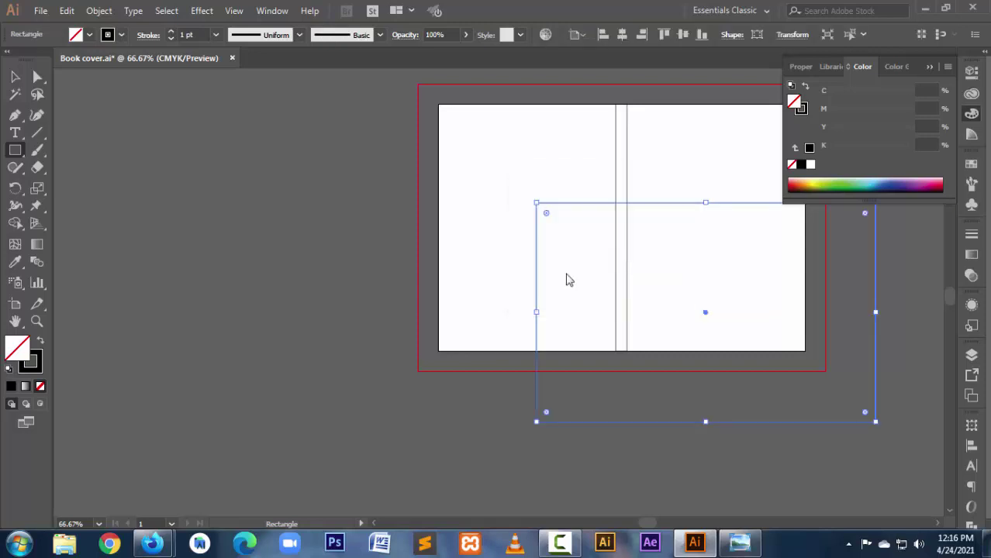
{"action": "left_click", "coordinate": [15, 77]}
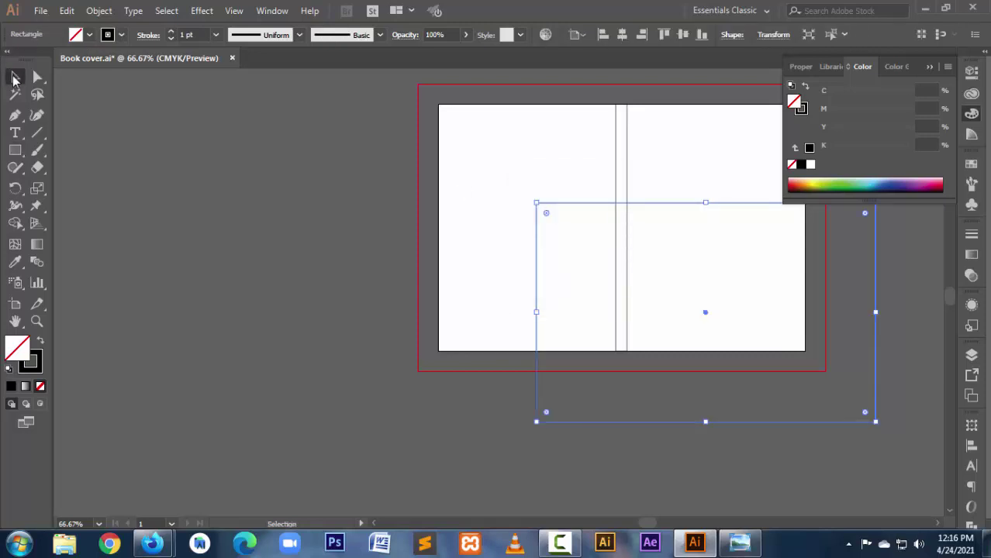
{"action": "left_click", "coordinate": [621, 37]}
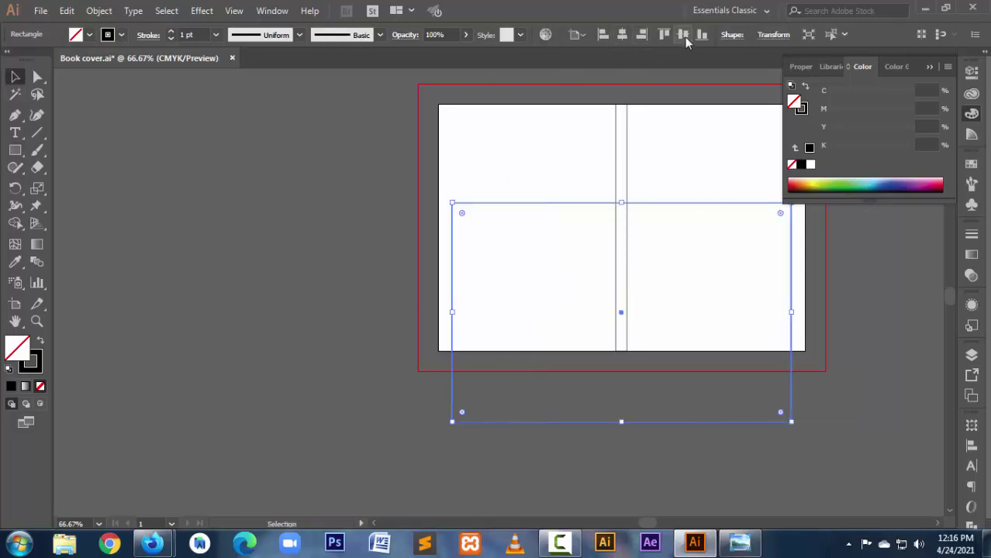
{"action": "left_click", "coordinate": [684, 35]}
Step: Convert the centred rectangle into guides and lock them
{"action": "right_click", "coordinate": [523, 190]}
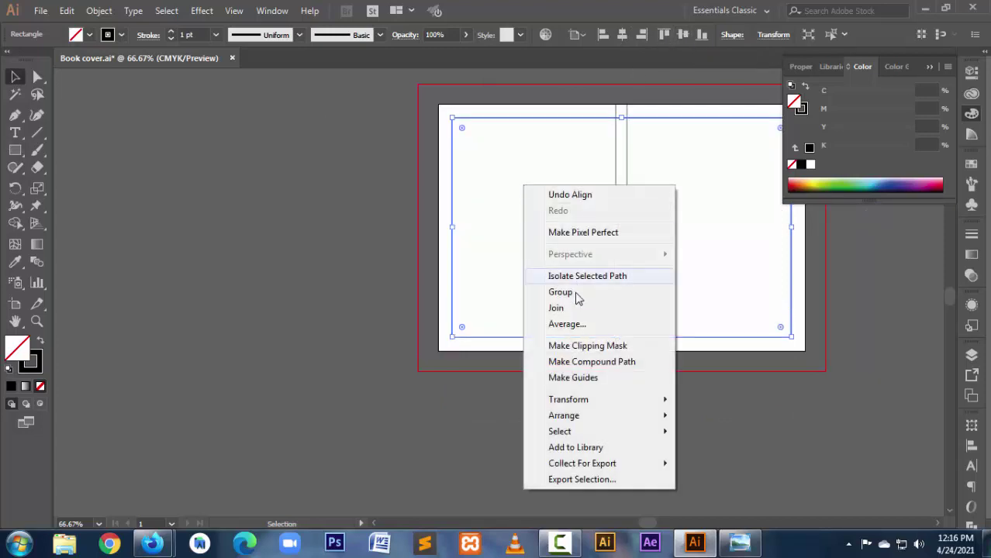
{"action": "left_click", "coordinate": [587, 378]}
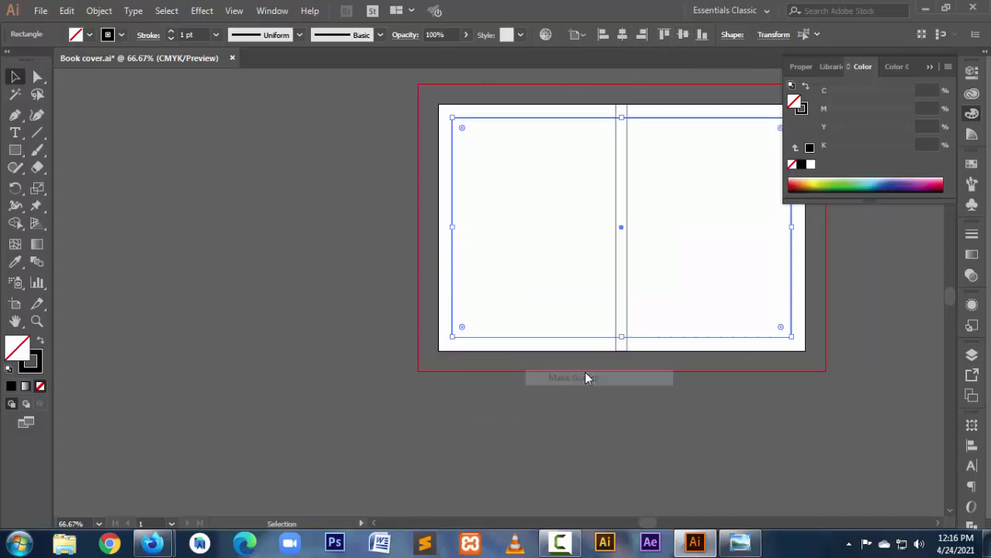
{"action": "right_click", "coordinate": [476, 239]}
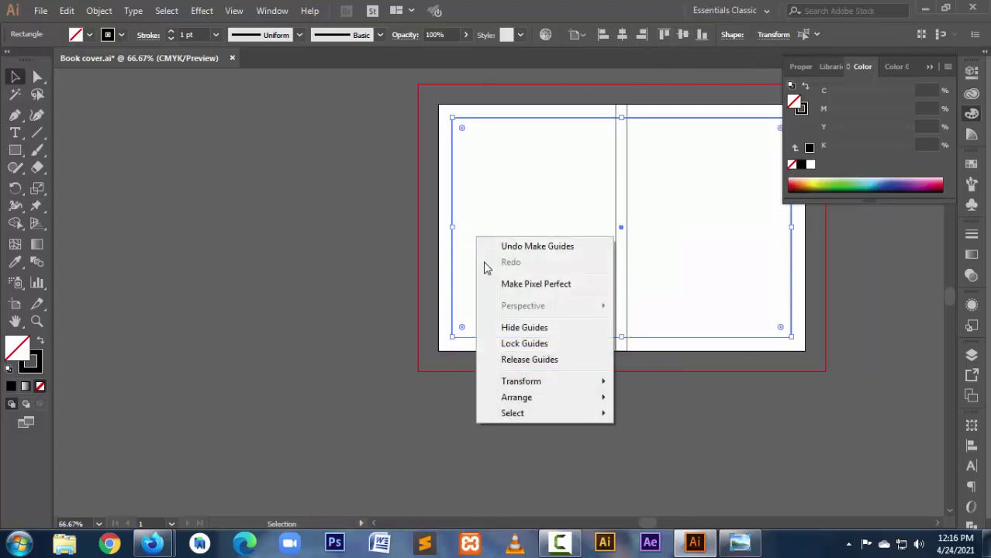
{"action": "left_click", "coordinate": [535, 343]}
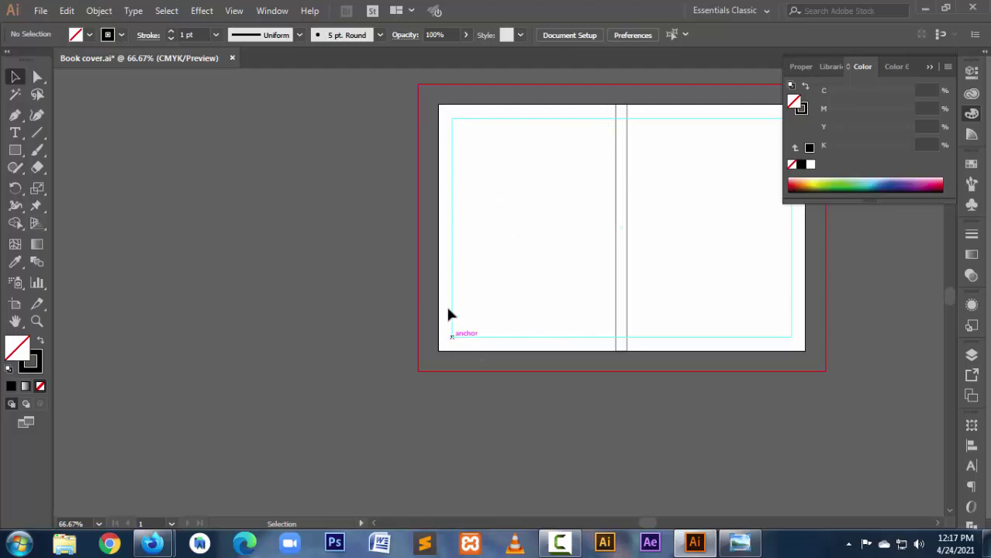
Step: Collapse the floating Color panel back into its dock
{"action": "left_click", "coordinate": [929, 66]}
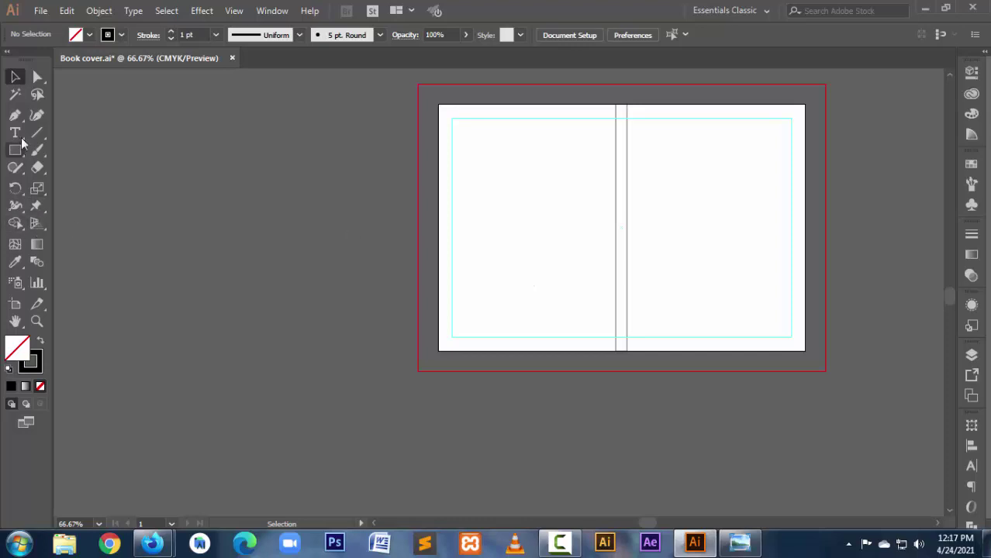
Step: Attempt the left-edge-to-corner line with the Curvature tool, which ends up straight
{"action": "left_click", "coordinate": [37, 117]}
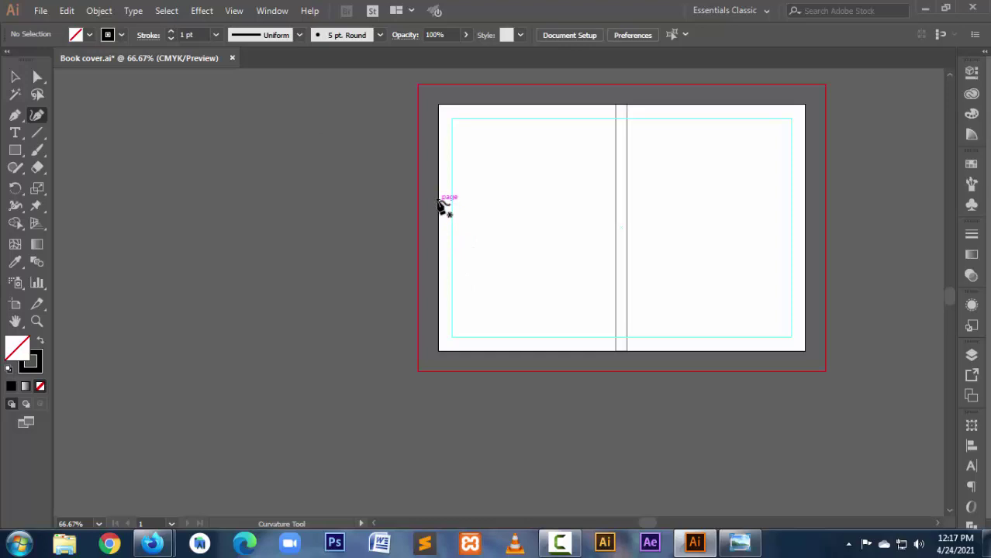
{"action": "left_click", "coordinate": [438, 201]}
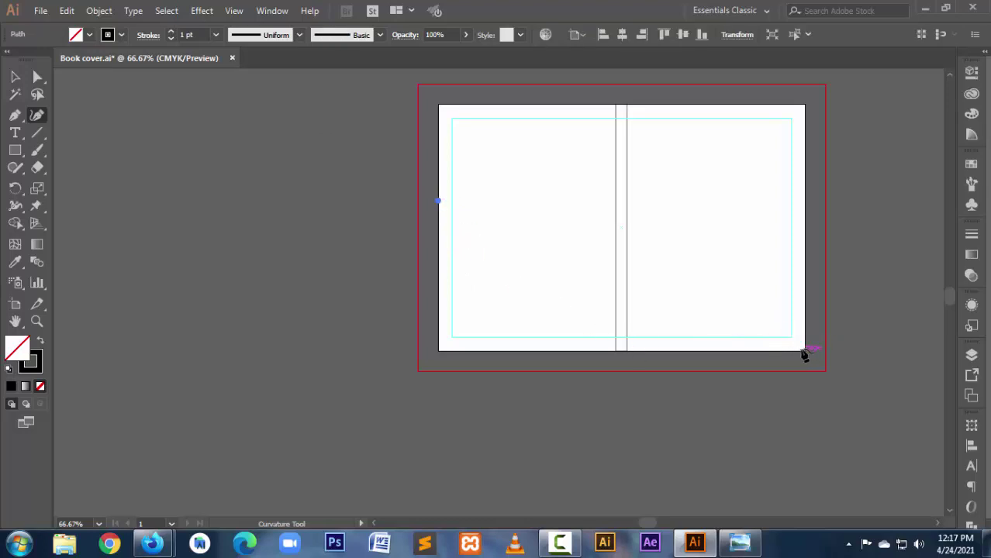
{"action": "left_click", "coordinate": [888, 353]}
{"action": "left_click_drag", "start_coordinate": [916, 358], "coordinate": [638, 355]}
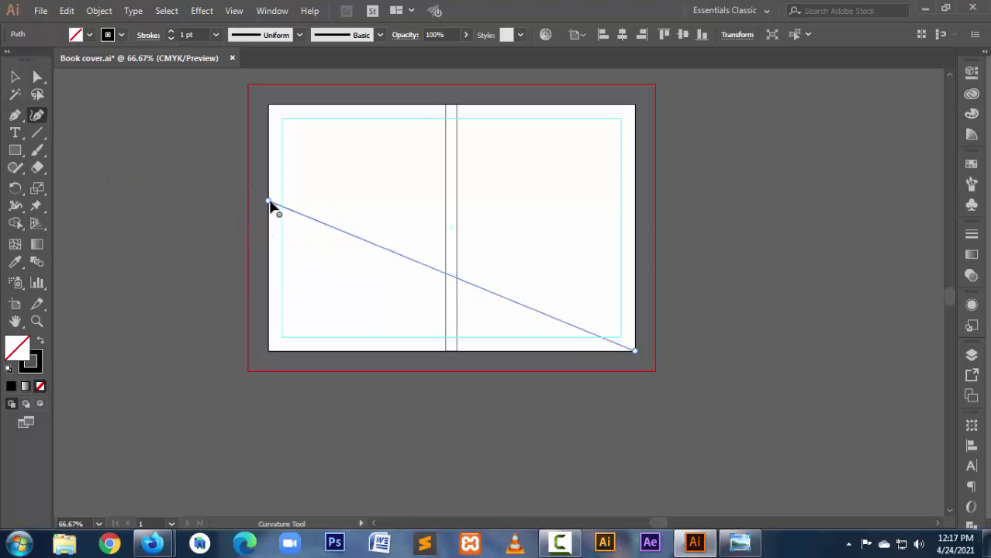
{"action": "left_click", "coordinate": [268, 203]}
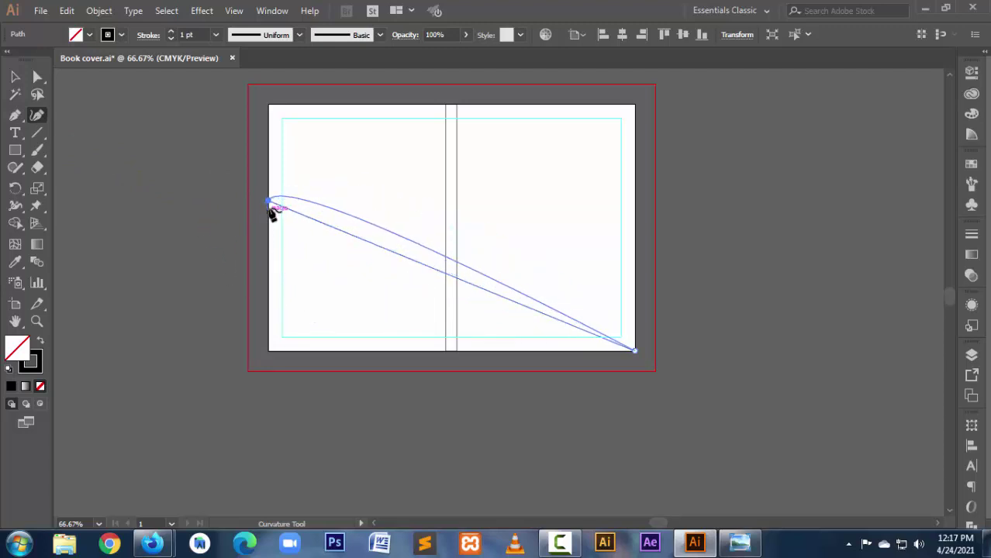
{"action": "double_click", "coordinate": [269, 204]}
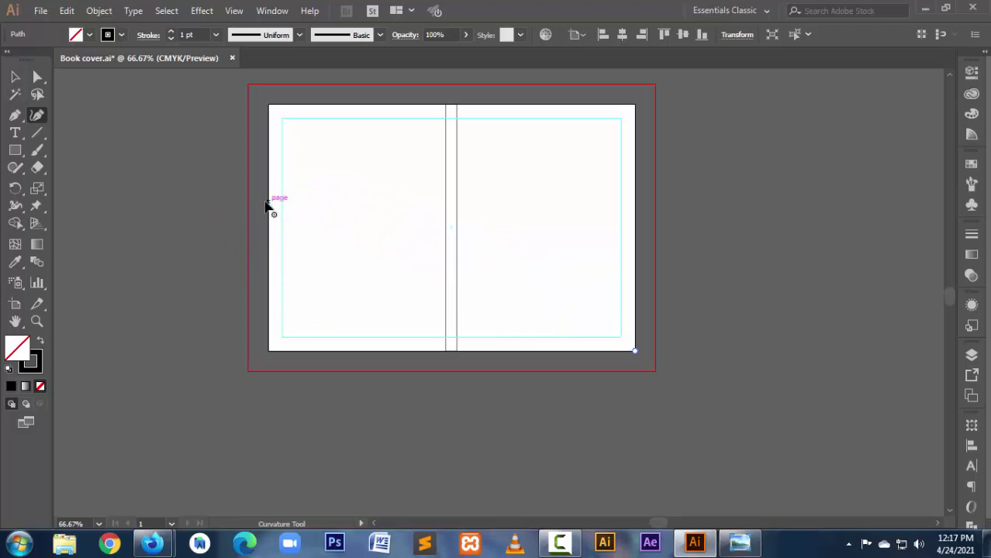
Step: Redraw it with the Pen tool as a curve ending at the bottom-right corner, end handle removed
{"action": "left_click", "coordinate": [14, 116]}
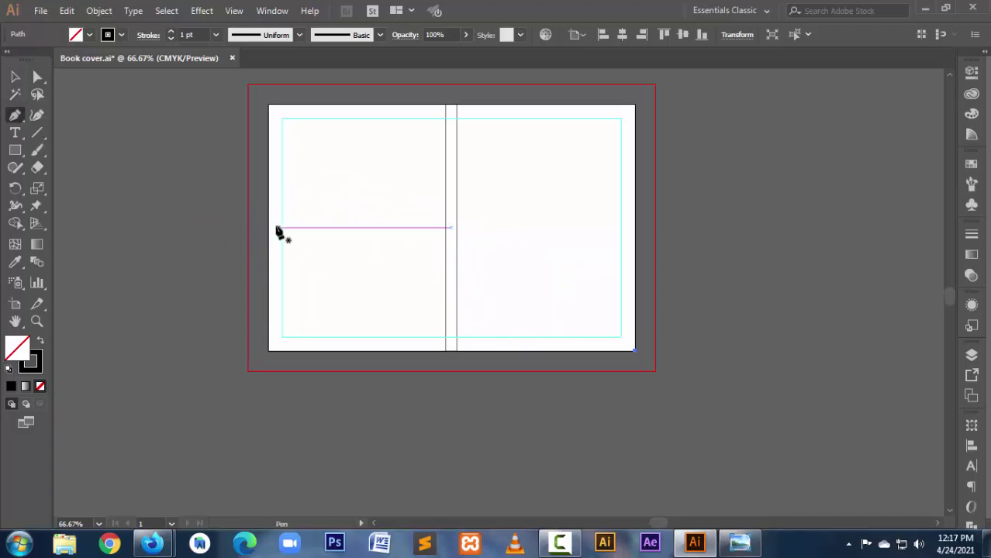
{"action": "left_click", "coordinate": [268, 216]}
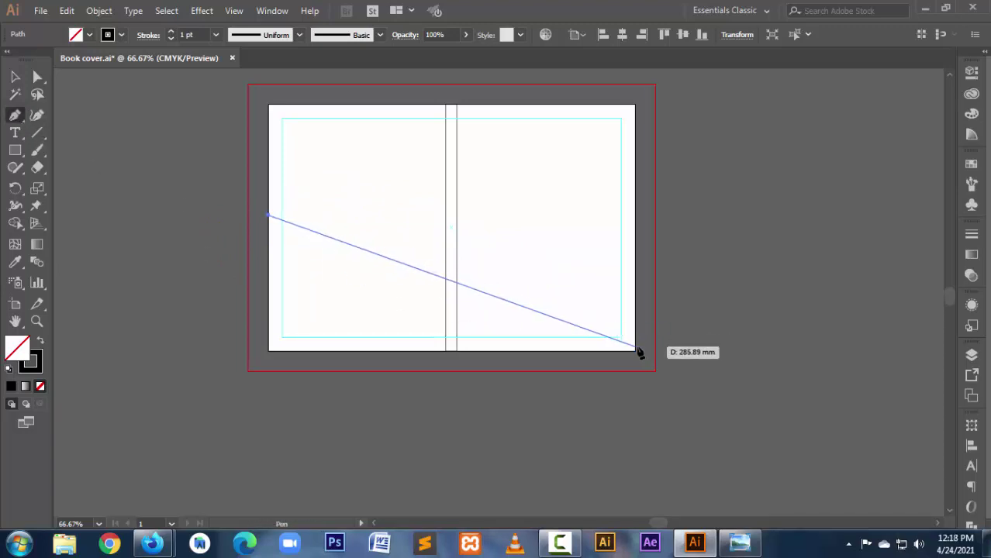
{"action": "left_click_drag", "start_coordinate": [634, 350], "coordinate": [829, 368]}
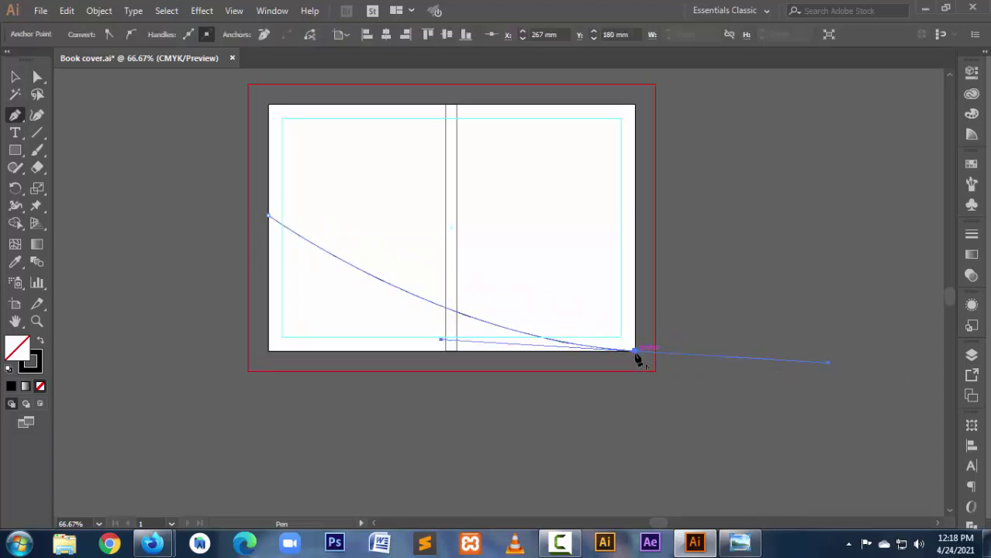
{"action": "left_click", "coordinate": [634, 351]}
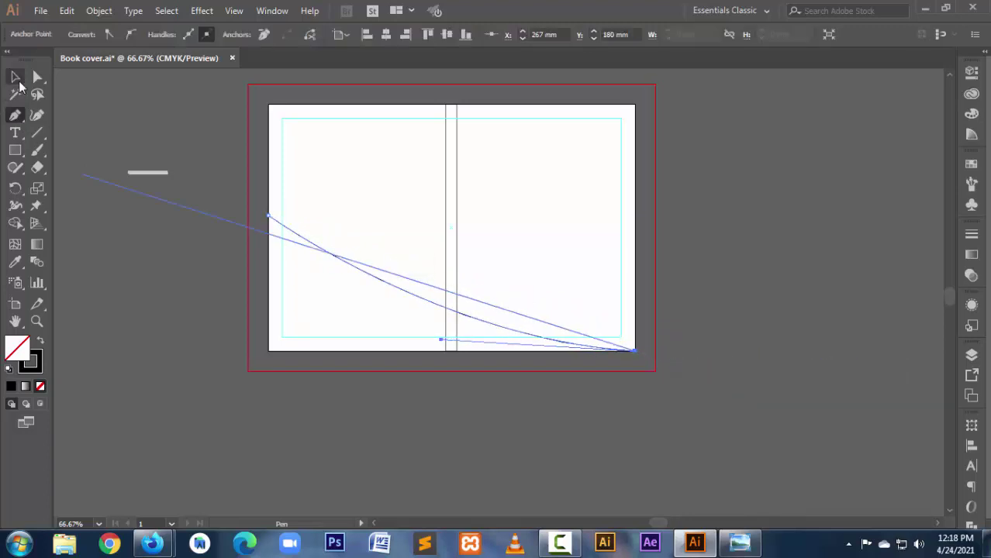
{"action": "key", "text": "v"}
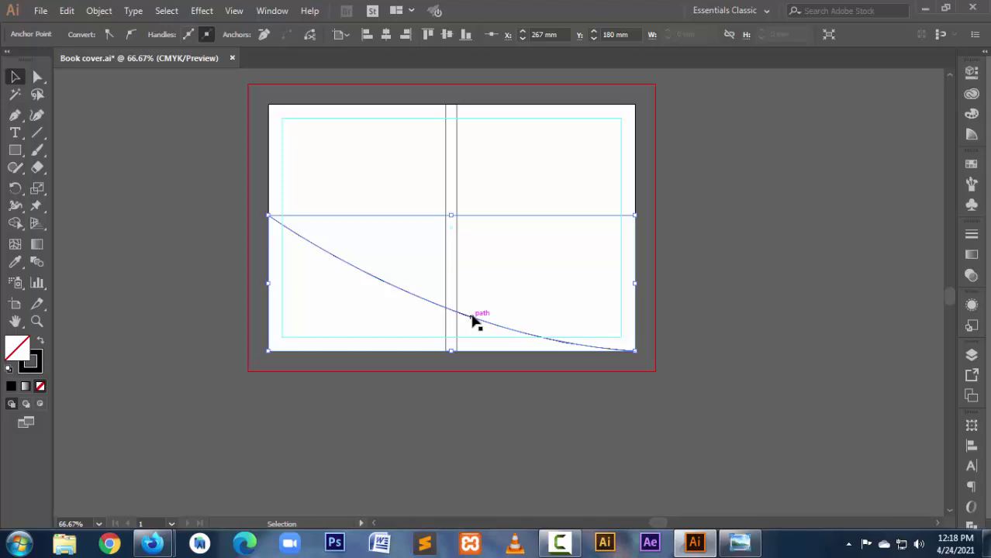
Step: Alt-drag a copy of the curve about 28 mm higher on the cover
{"action": "left_click_drag", "start_coordinate": [472, 317], "coordinate": [471, 289]}
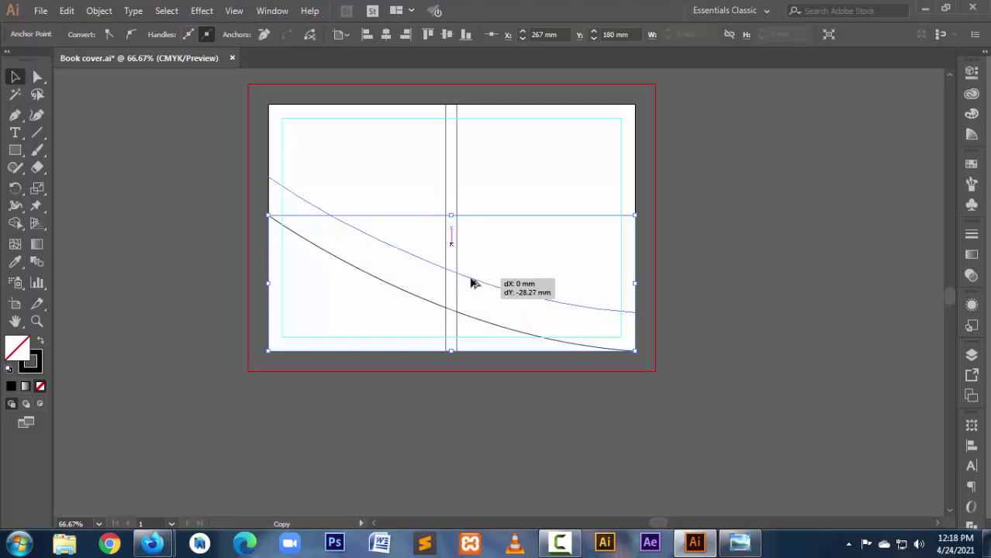
{"action": "left_click_drag", "start_coordinate": [471, 292], "coordinate": [469, 283]}
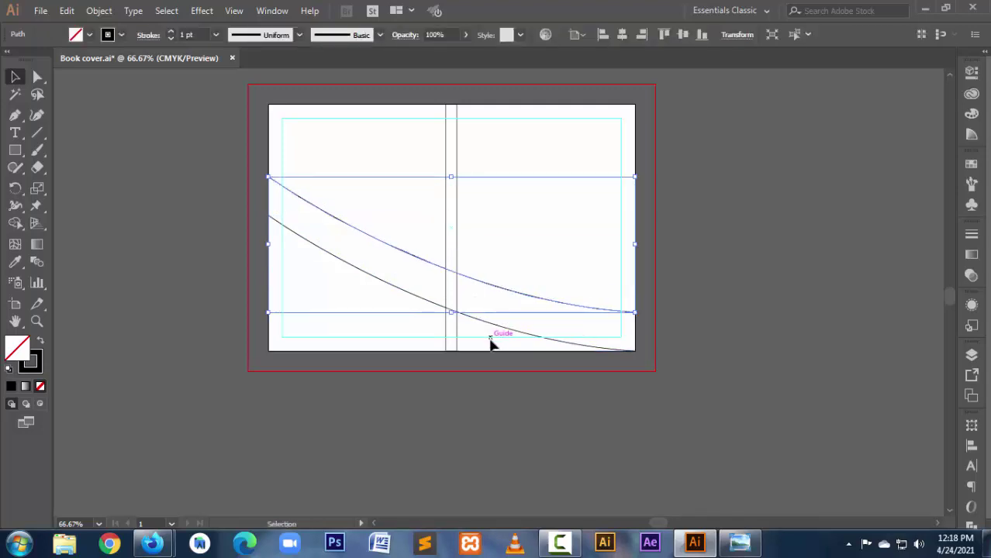
{"action": "left_click", "coordinate": [540, 388]}
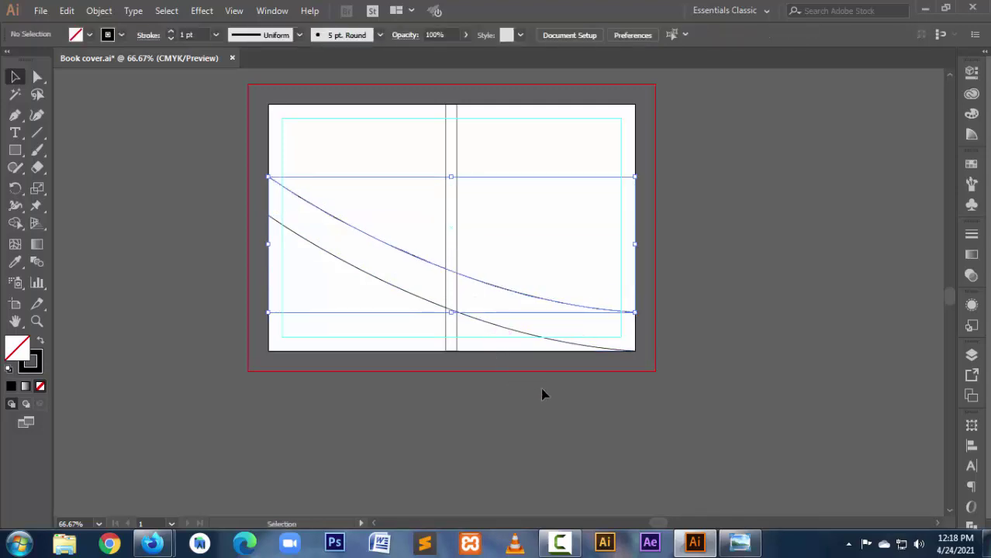
{"action": "left_click", "coordinate": [478, 285]}
{"action": "left_click_drag", "start_coordinate": [544, 284], "coordinate": [519, 358]}
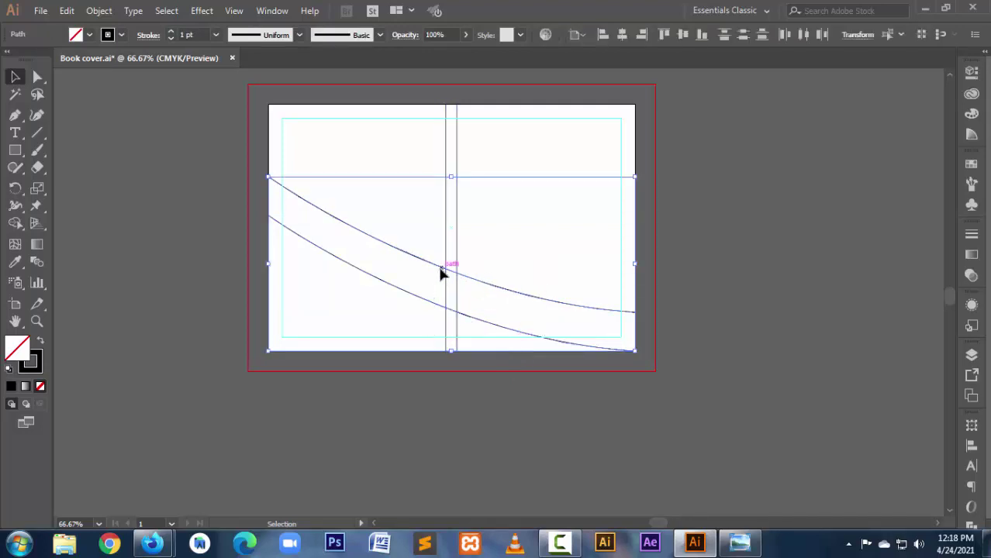
{"action": "left_click", "coordinate": [544, 411]}
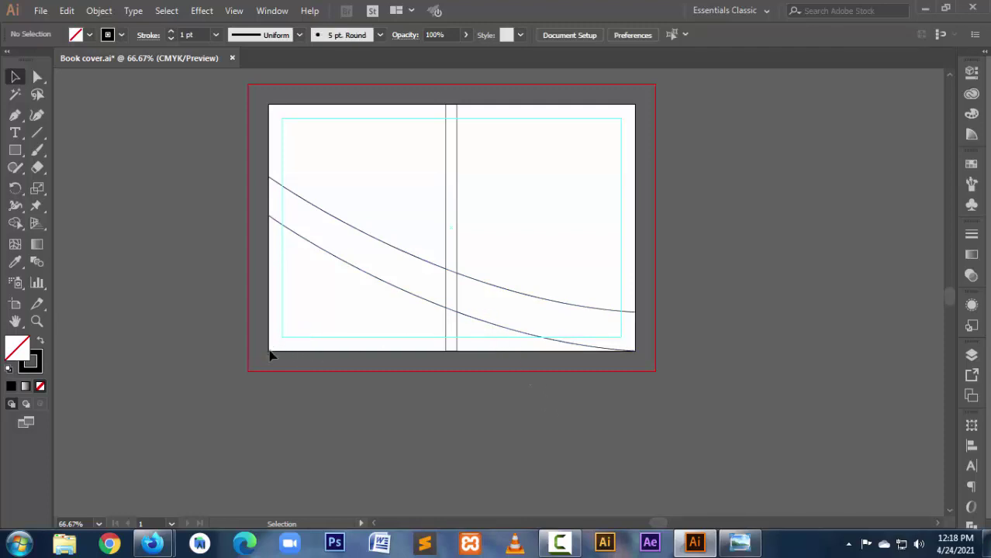
Step: Move the lower curve down-left below the cover and select both curves
{"action": "left_click", "coordinate": [401, 288]}
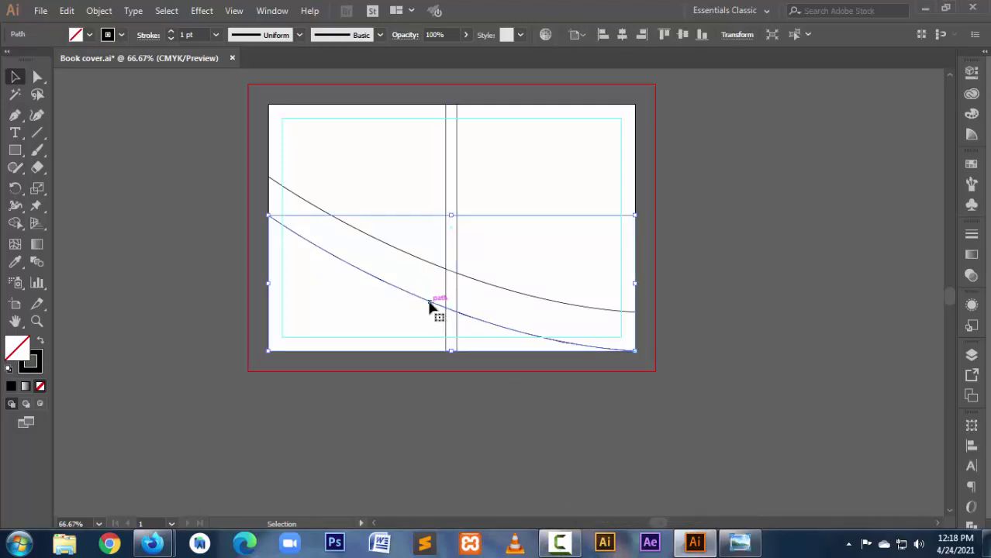
{"action": "left_click_drag", "start_coordinate": [430, 307], "coordinate": [368, 399]}
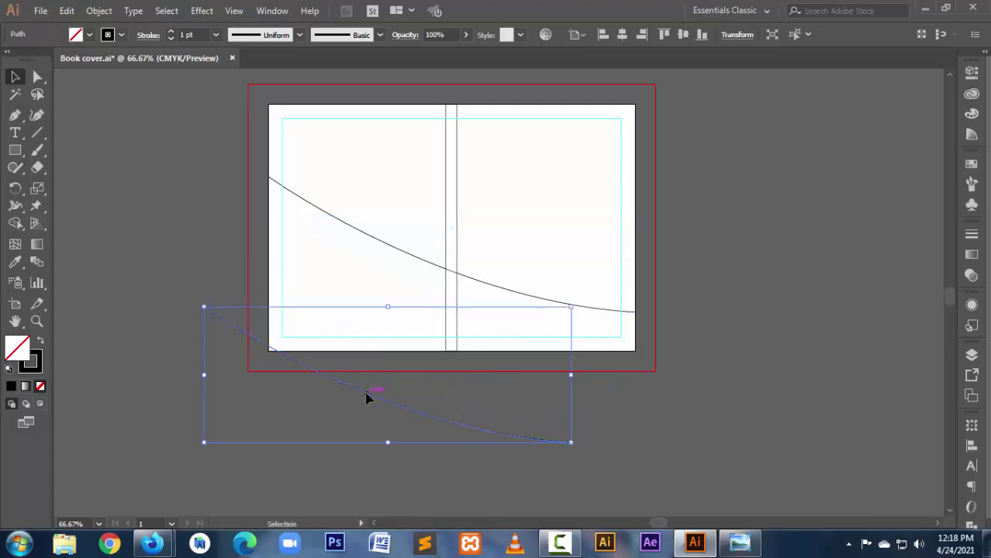
{"action": "left_click", "coordinate": [359, 427]}
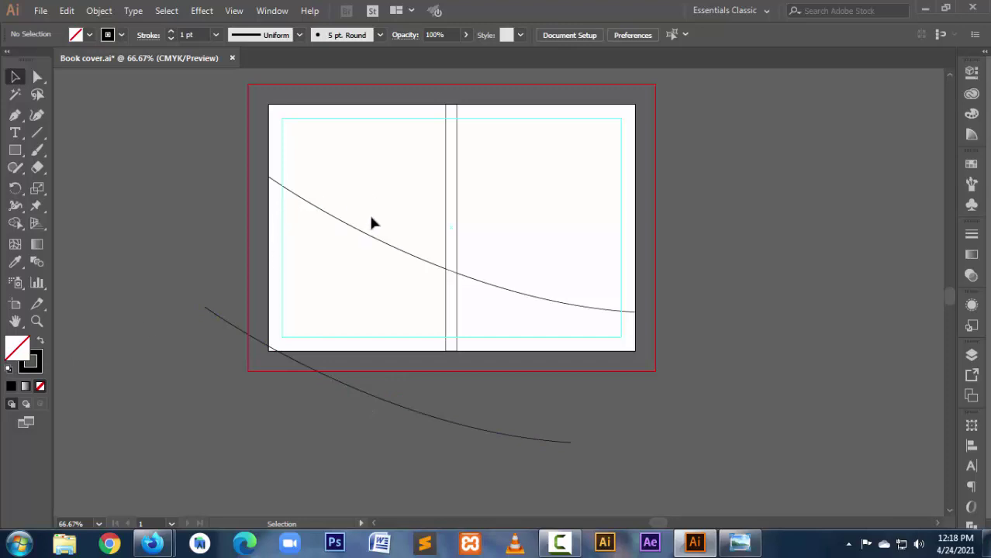
{"action": "left_click_drag", "start_coordinate": [370, 211], "coordinate": [288, 408]}
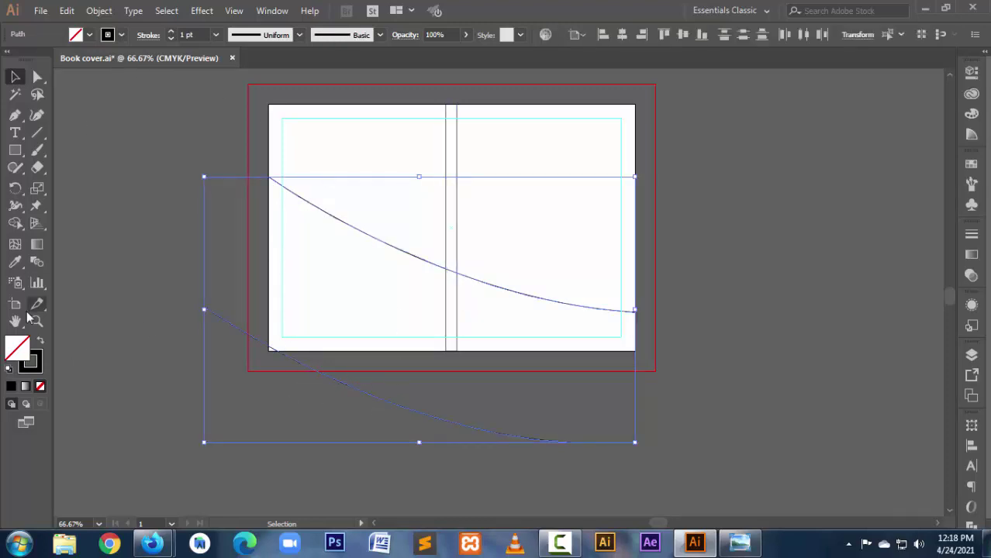
Step: Blend the upper curve into the lower curve, then open Object > Blend > Blend Options
{"action": "left_click", "coordinate": [37, 264]}
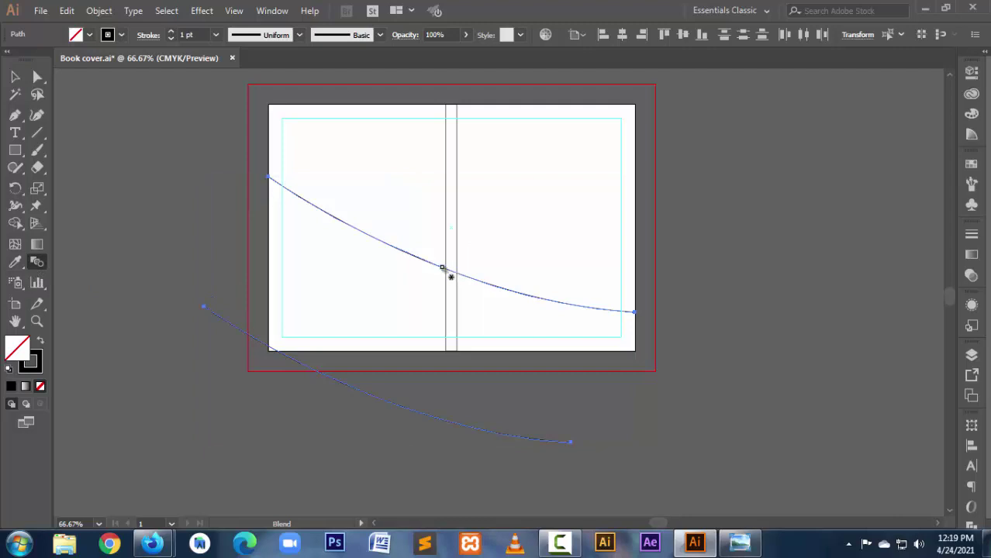
{"action": "left_click", "coordinate": [442, 268]}
{"action": "left_click", "coordinate": [378, 398]}
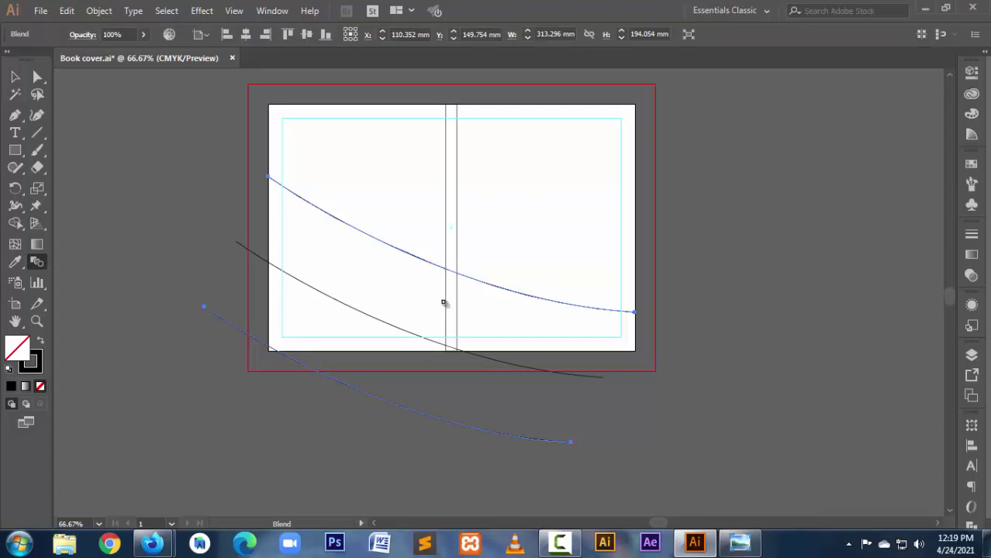
{"action": "left_click", "coordinate": [99, 12]}
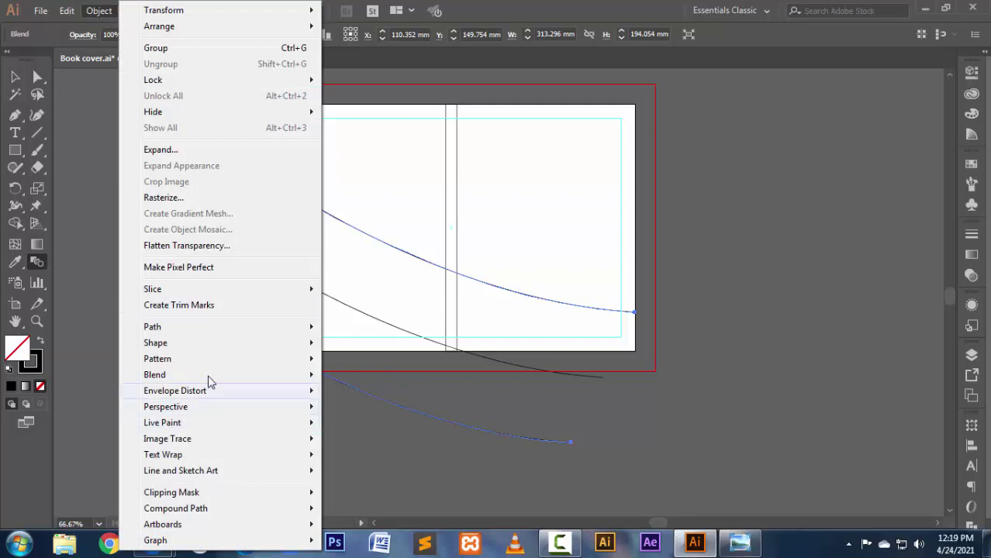
{"action": "mouse_move", "coordinate": [154, 375]}
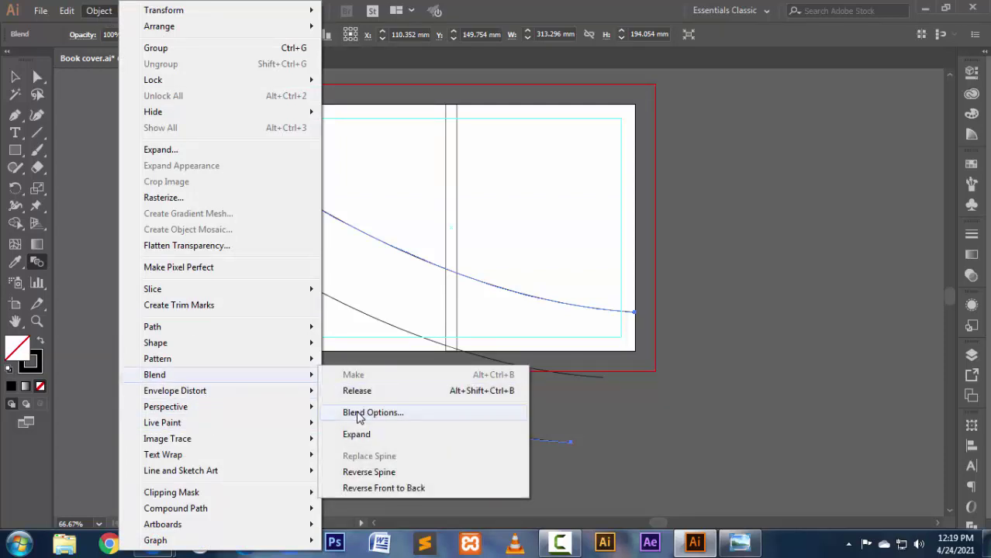
{"action": "left_click", "coordinate": [359, 414]}
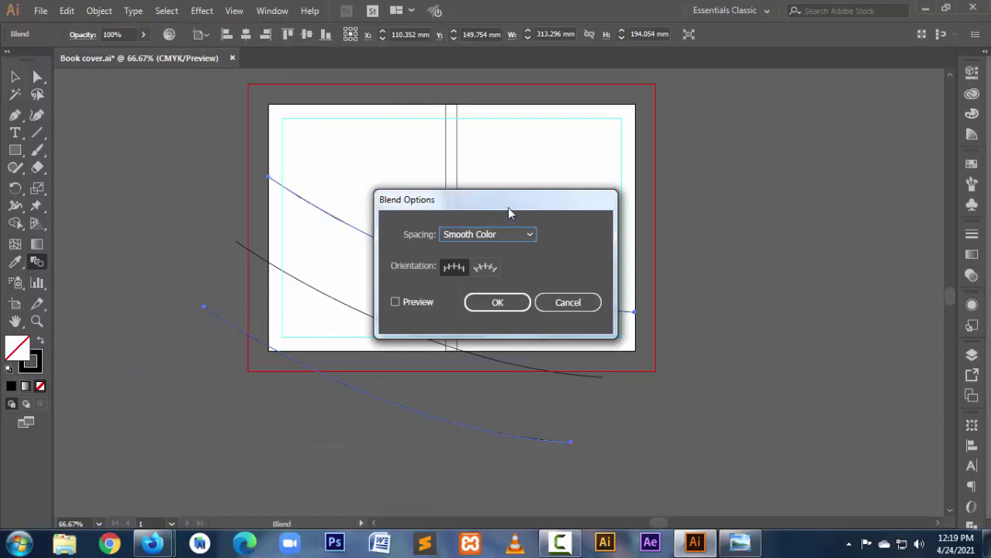
Step: Set blend spacing to Specified Steps with 17 steps, previewing, and apply it
{"action": "left_click_drag", "start_coordinate": [496, 206], "coordinate": [792, 197]}
{"action": "left_click", "coordinate": [700, 293]}
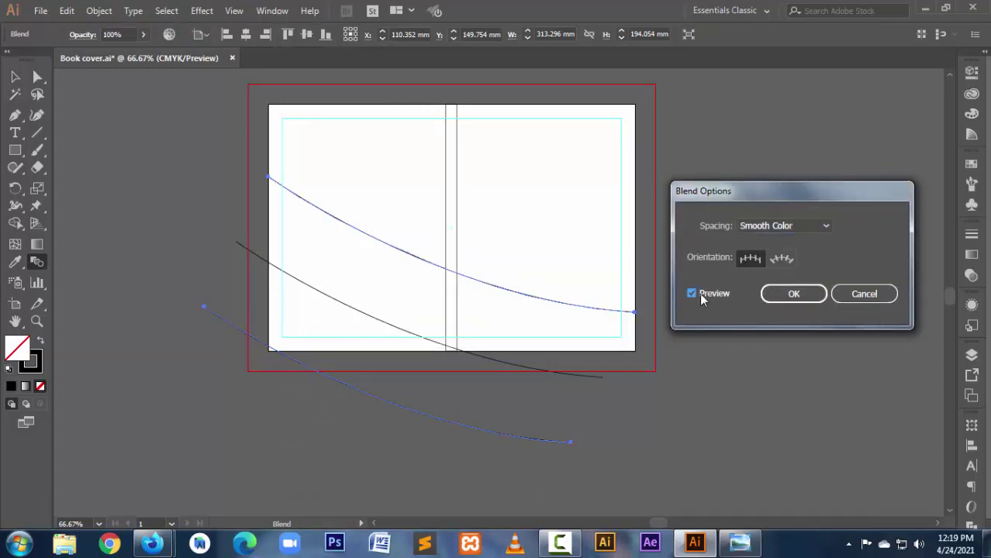
{"action": "left_click", "coordinate": [806, 229]}
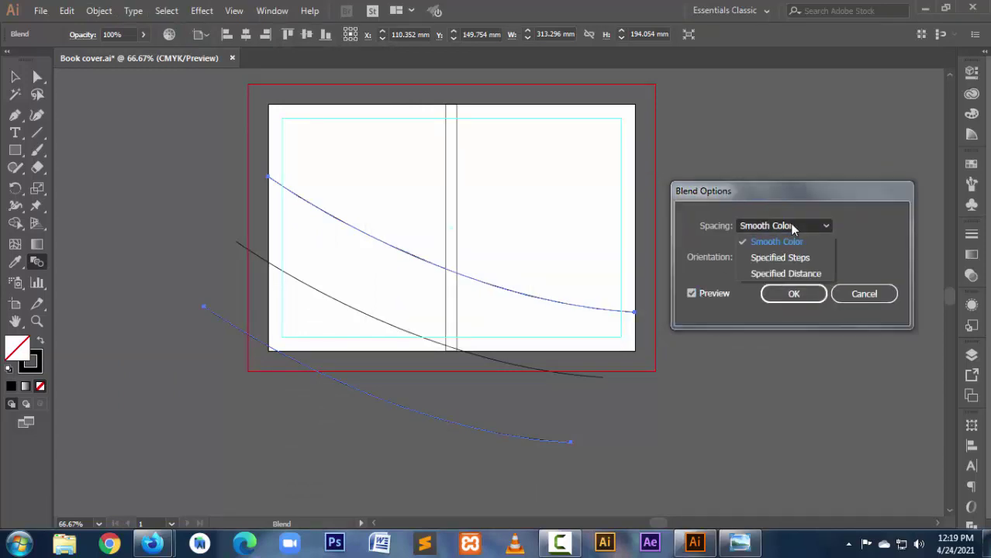
{"action": "left_click", "coordinate": [790, 261]}
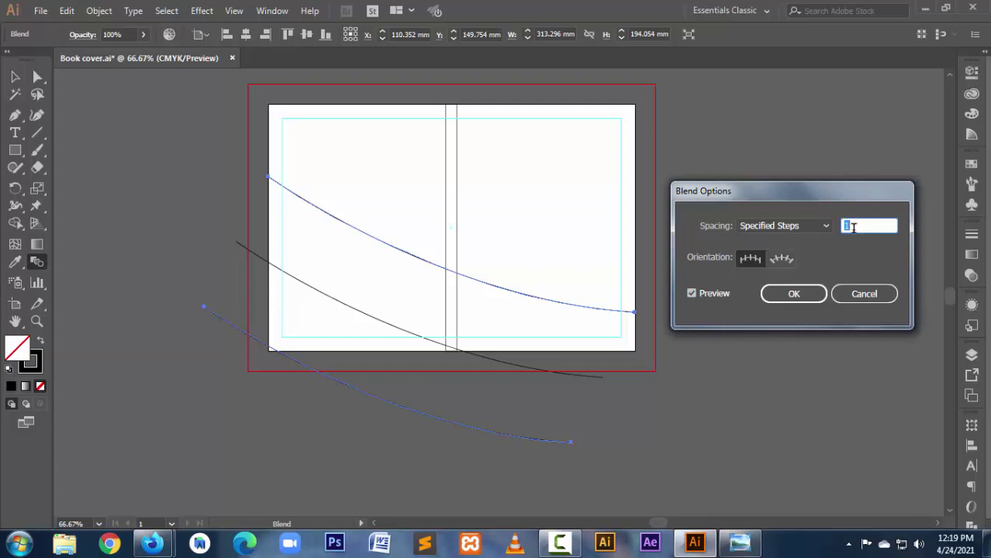
{"action": "left_click", "coordinate": [778, 227]}
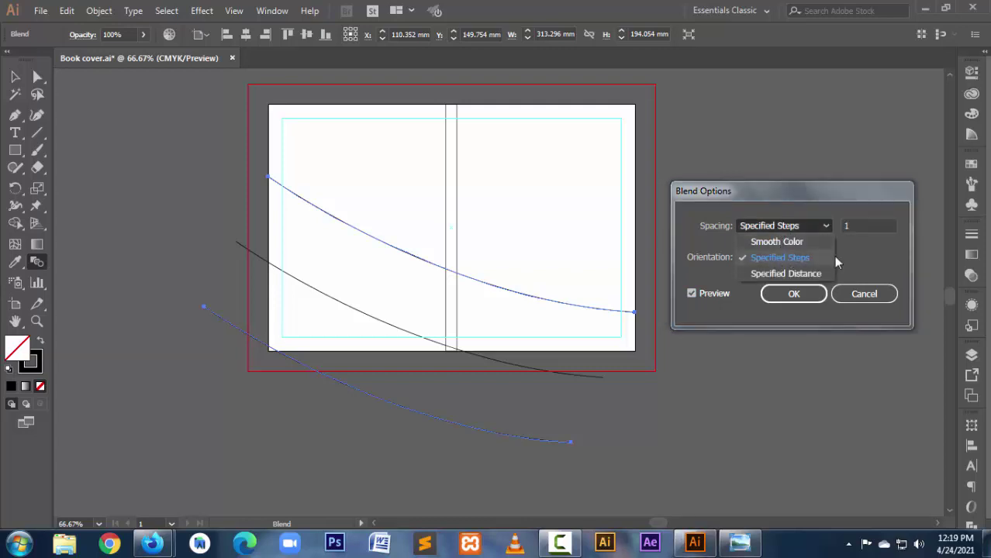
{"action": "left_click", "coordinate": [813, 254]}
{"action": "left_click", "coordinate": [840, 232]}
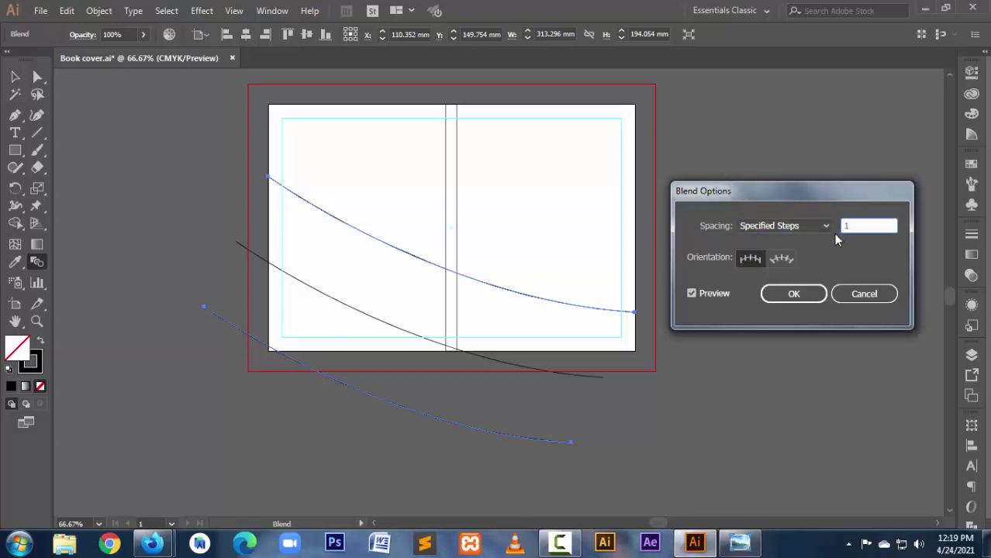
{"action": "key", "text": "Up"}
{"action": "key", "text": "Up"}
{"action": "key", "text": "Up"}
{"action": "key", "text": "Up"}
{"action": "key", "text": "Up"}
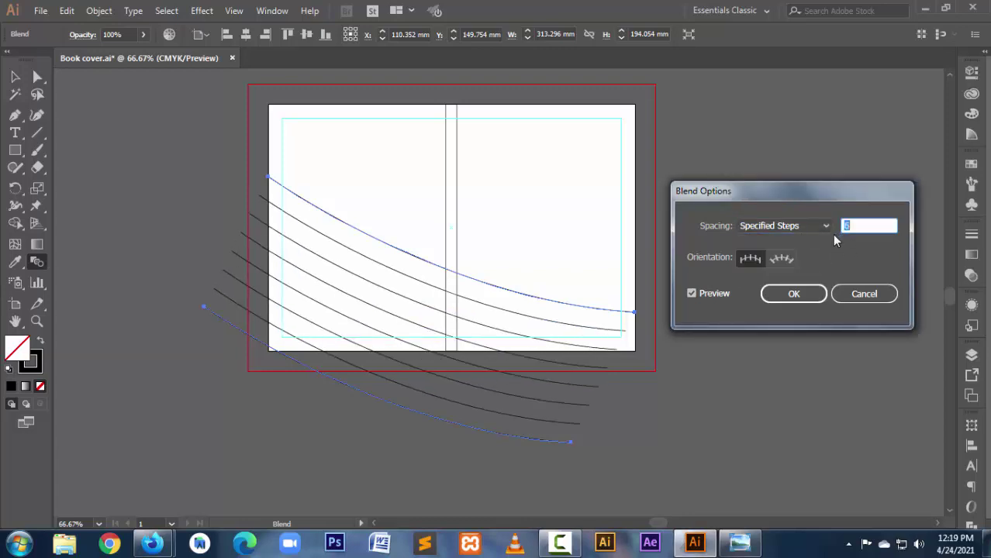
{"action": "key", "text": "Up"}
{"action": "key", "text": "Up"}
{"action": "key", "text": "Up"}
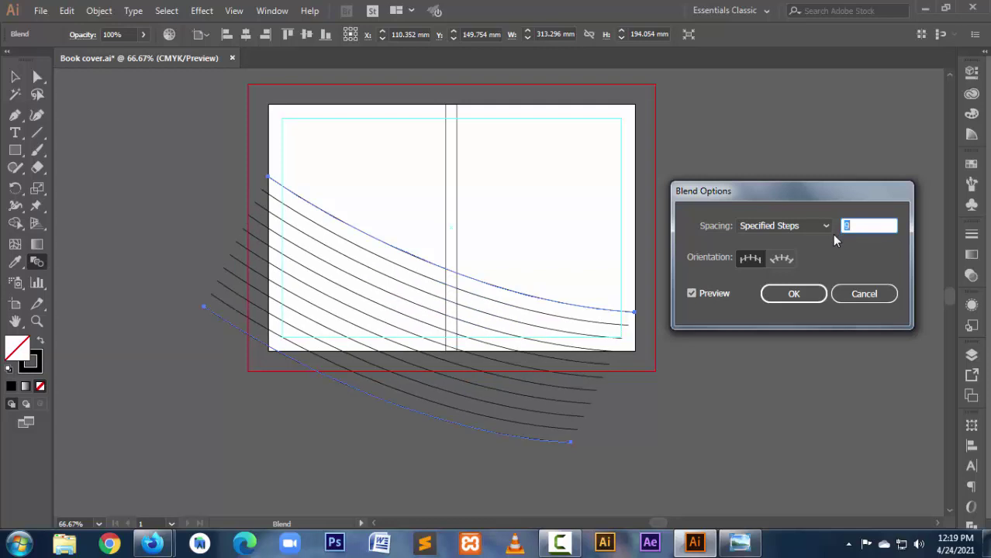
{"action": "key", "text": "Up"}
{"action": "key", "text": "Up"}
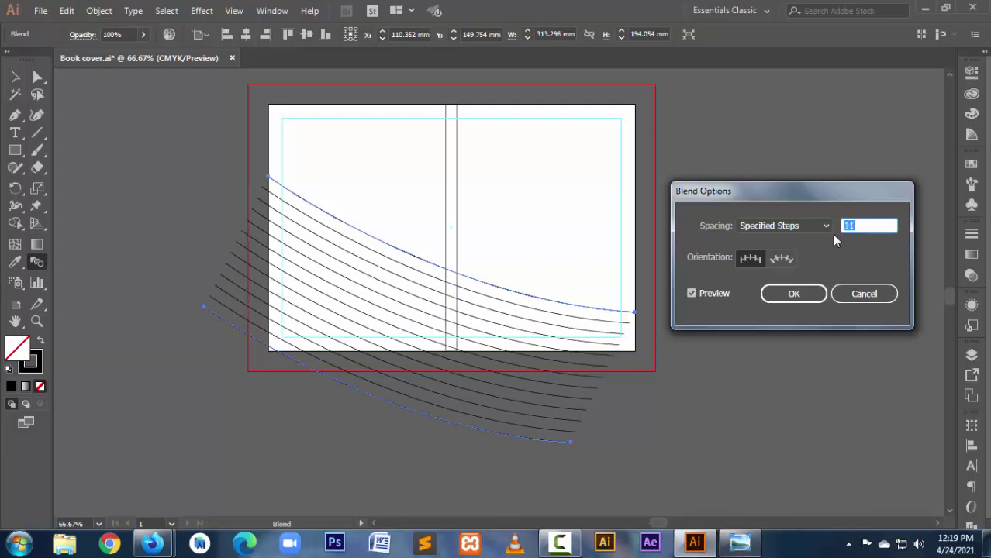
{"action": "key", "text": "Up"}
{"action": "key", "text": "Up"}
{"action": "key", "text": "Up"}
{"action": "key", "text": "Up"}
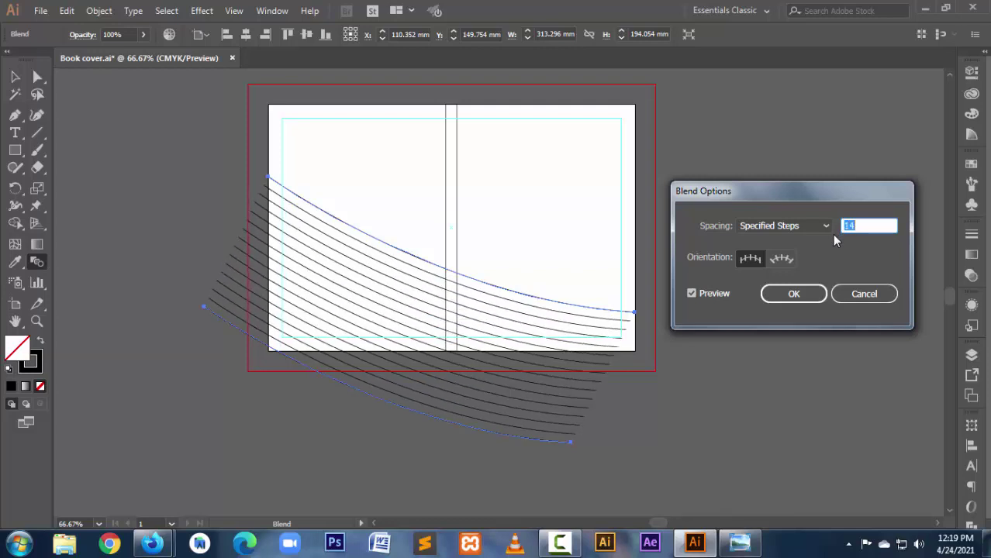
{"action": "key", "text": "Up"}
{"action": "key", "text": "Up"}
{"action": "key", "text": "Up"}
{"action": "key", "text": "Down"}
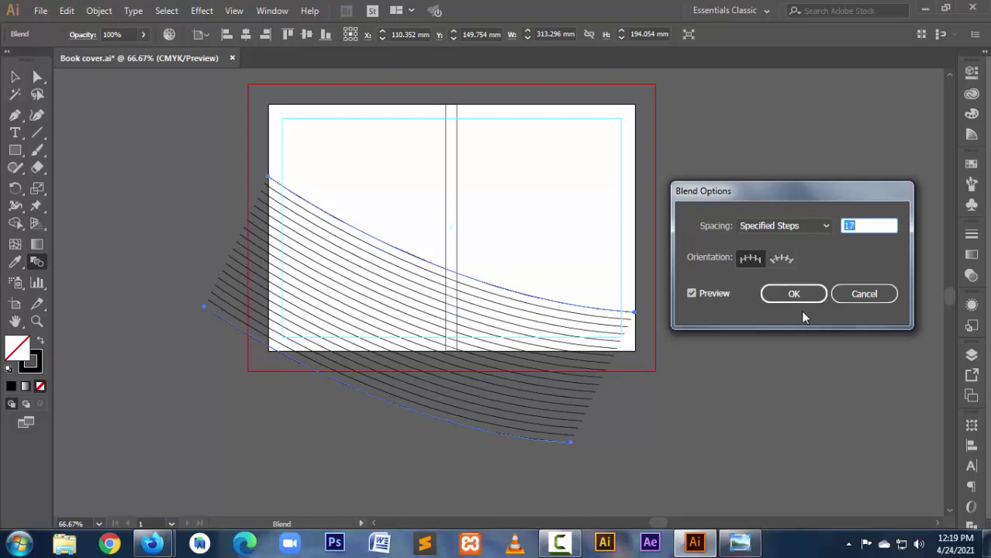
{"action": "left_click", "coordinate": [793, 291]}
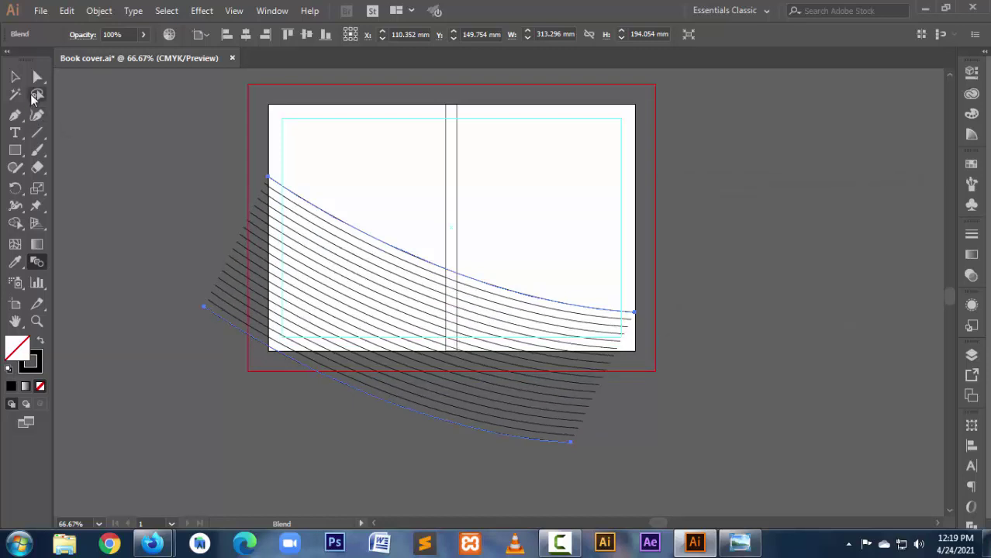
Step: Marquee-select the whole curve blend and delete it
{"action": "left_click", "coordinate": [15, 76]}
{"action": "left_click", "coordinate": [150, 245]}
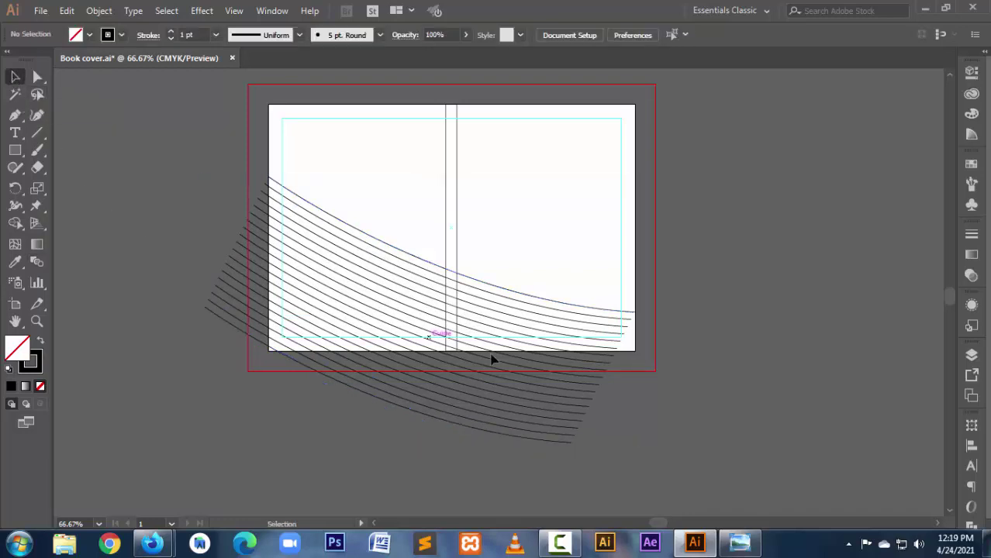
{"action": "left_click_drag", "start_coordinate": [524, 459], "coordinate": [594, 307]}
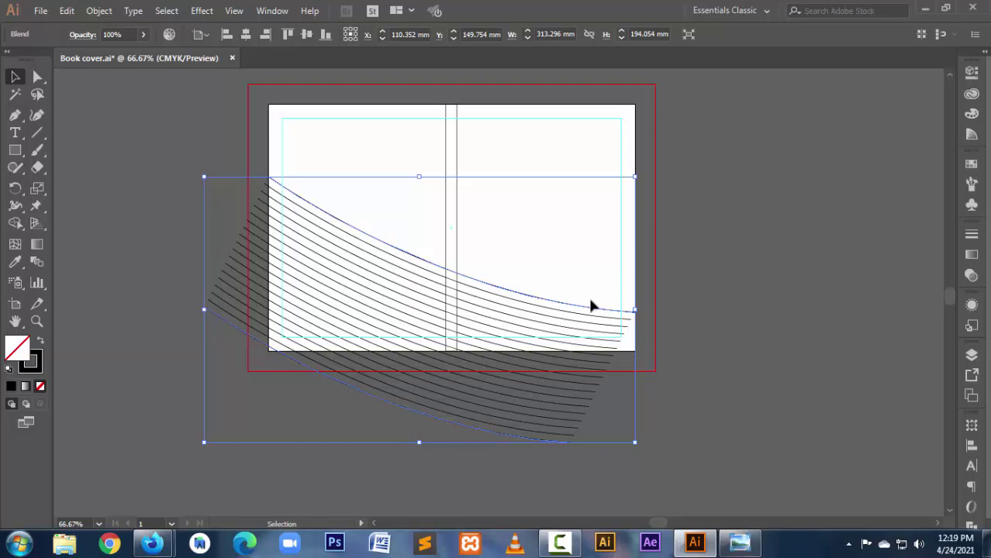
{"action": "key", "text": "Delete"}
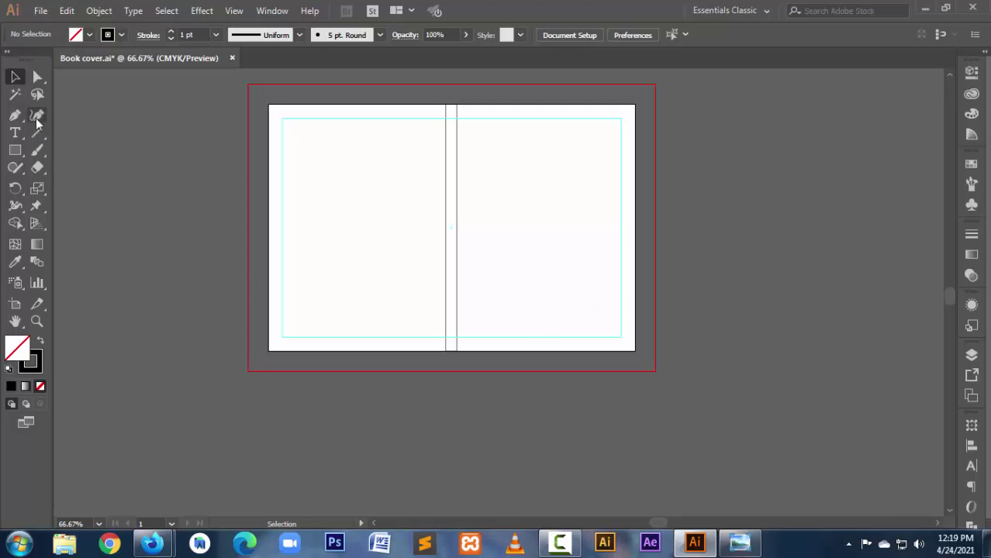
Step: Pen-draw a curve from the left edge, through a smooth point near the spine, to the bottom-right corner
{"action": "left_click", "coordinate": [15, 115]}
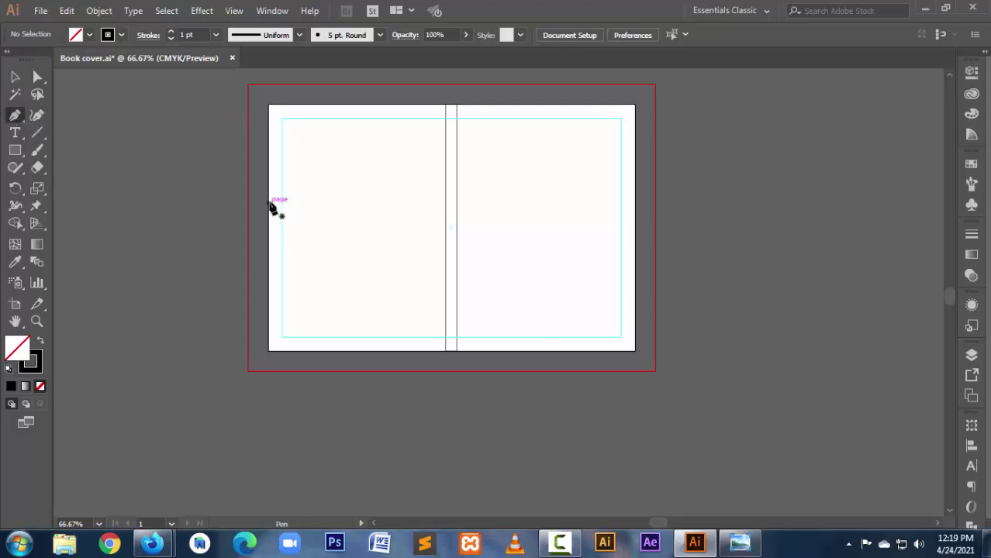
{"action": "left_click", "coordinate": [268, 201]}
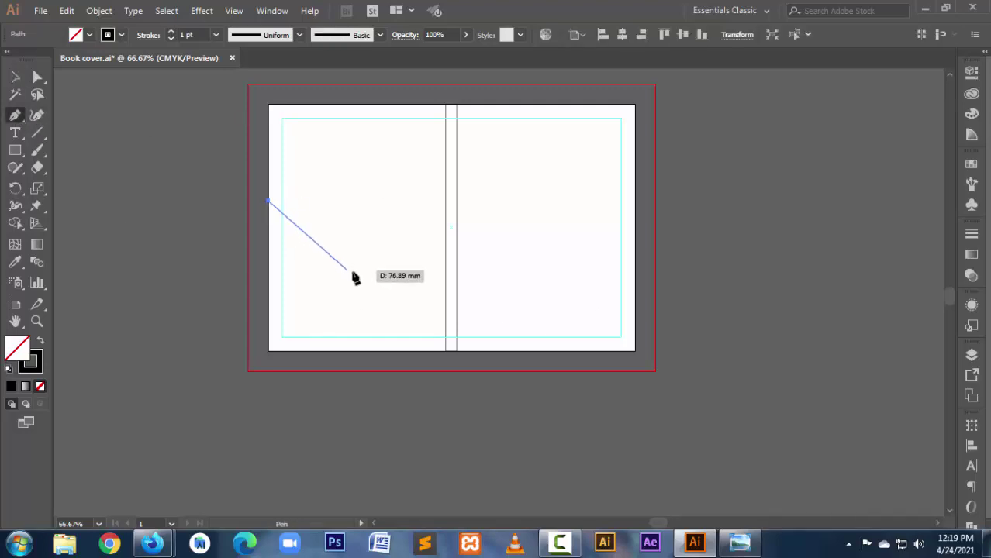
{"action": "mouse_move", "coordinate": [388, 268]}
{"action": "left_mouse_down"}
{"action": "mouse_move", "coordinate": [496, 249]}
{"action": "mouse_move", "coordinate": [470, 273]}
{"action": "left_mouse_up"}
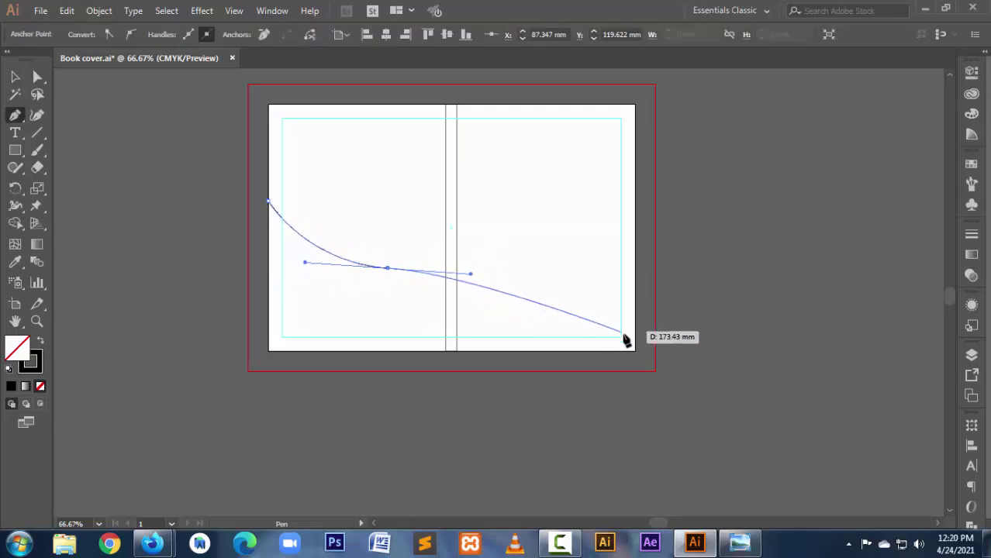
{"action": "left_click_drag", "start_coordinate": [635, 350], "coordinate": [668, 414]}
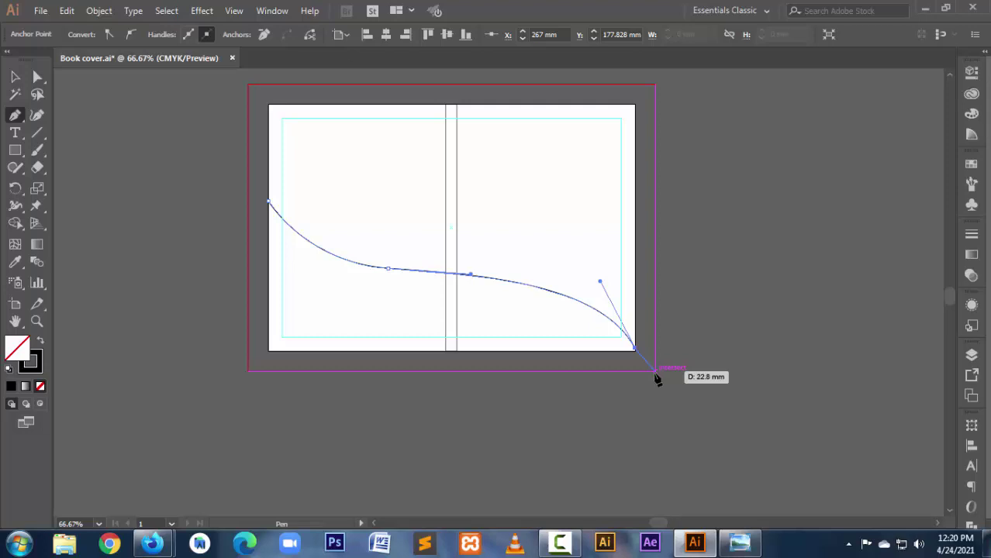
{"action": "left_click", "coordinate": [635, 350]}
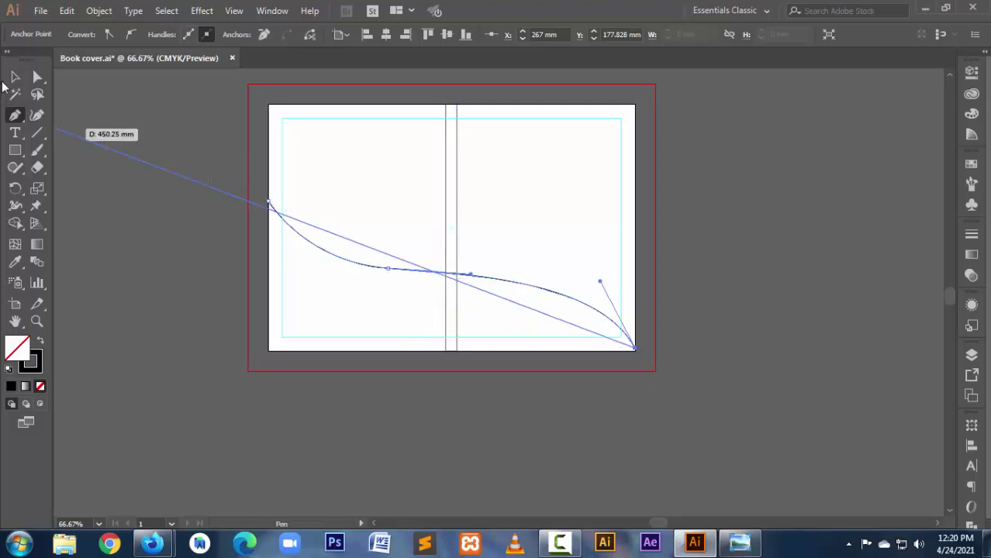
{"action": "left_click", "coordinate": [9, 77]}
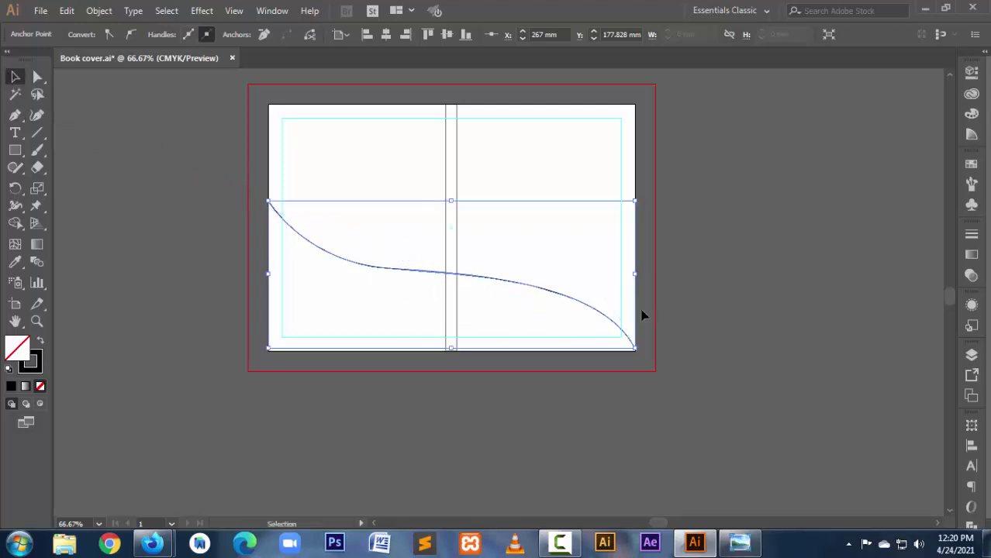
Step: Preview a vertical reflection of the curve in the Reflect dialog, then cancel it
{"action": "left_click_drag", "start_coordinate": [15, 188], "coordinate": [75, 206]}
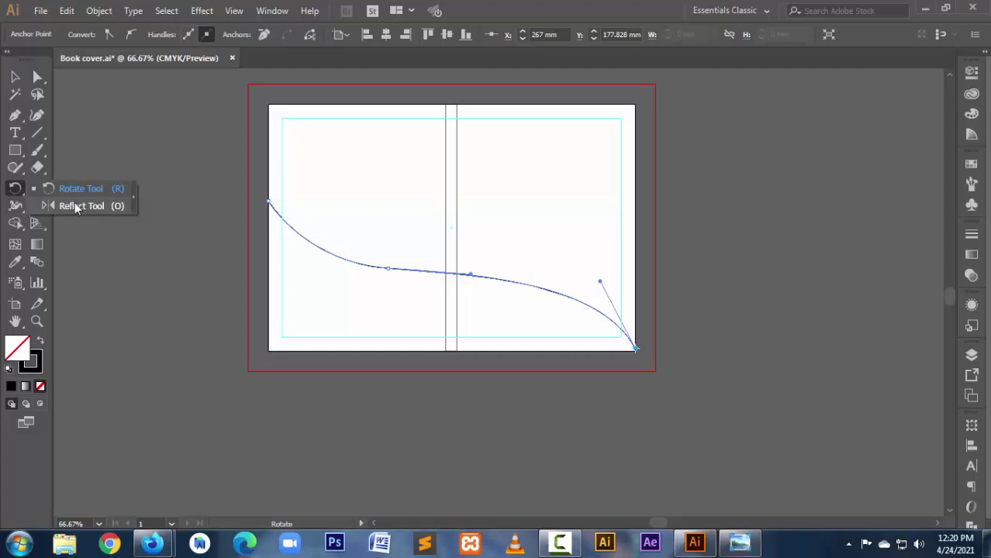
{"action": "double_click", "coordinate": [15, 189]}
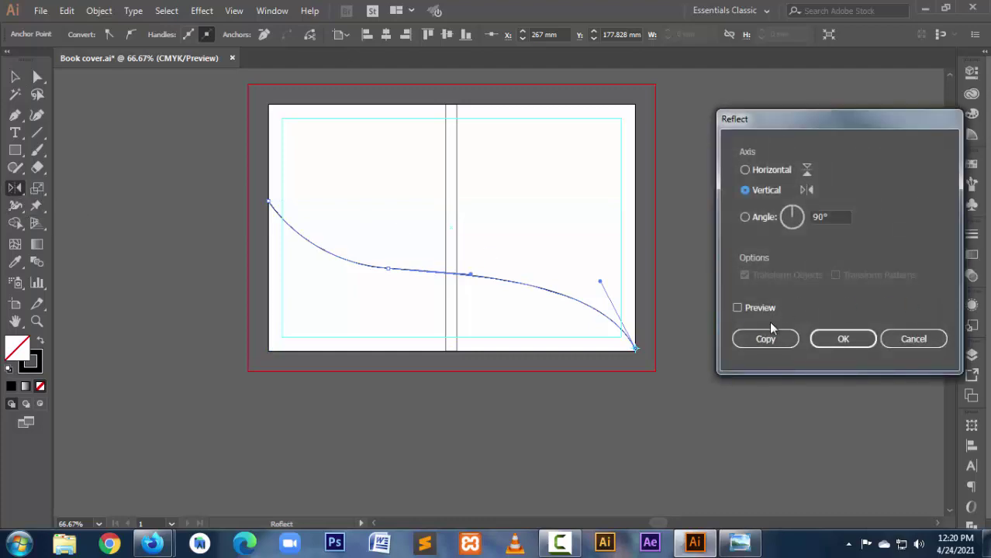
{"action": "left_click", "coordinate": [737, 307]}
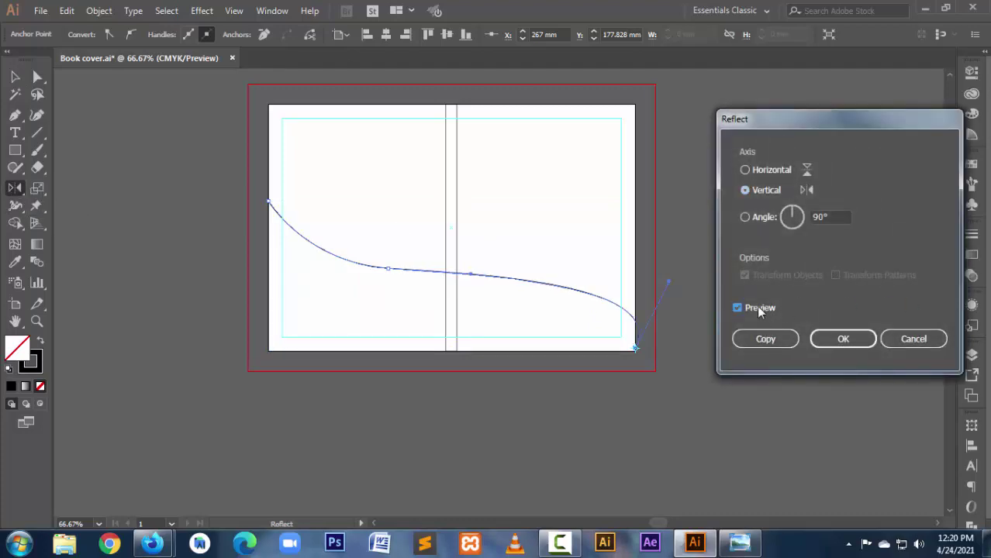
{"action": "left_click", "coordinate": [913, 339]}
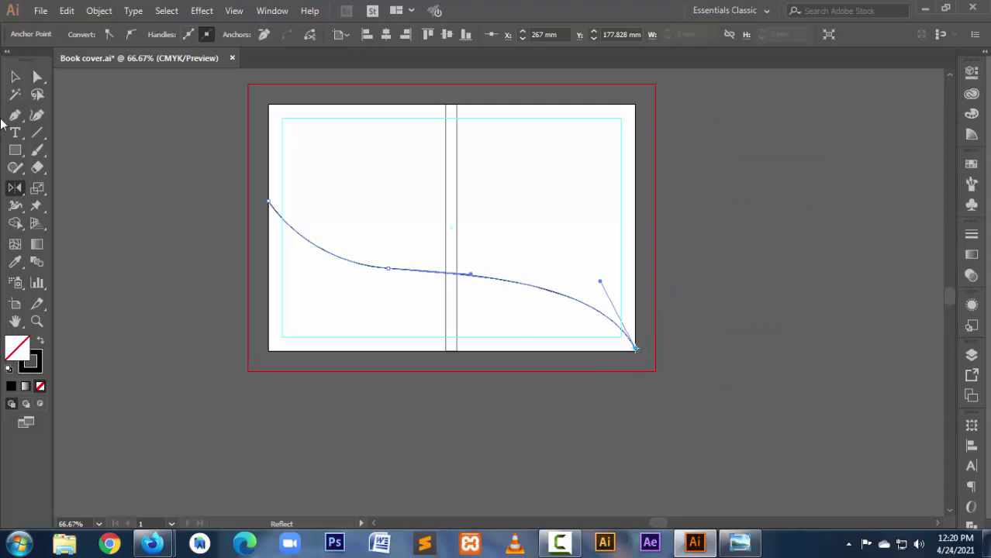
{"action": "left_click", "coordinate": [15, 76]}
{"action": "left_click", "coordinate": [484, 336]}
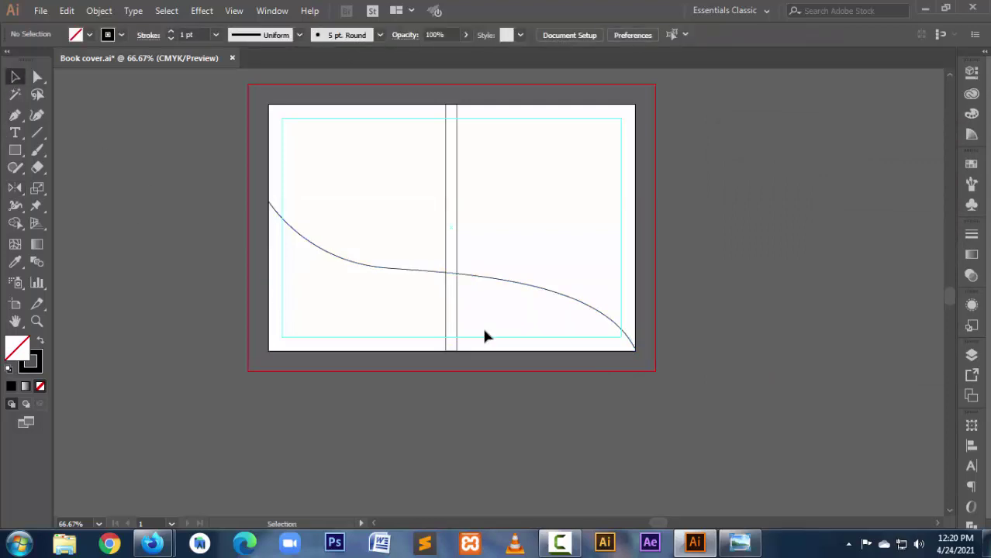
Step: Make a vertically mirrored copy of the S-curve with the Reflect tool
{"action": "left_click", "coordinate": [407, 269]}
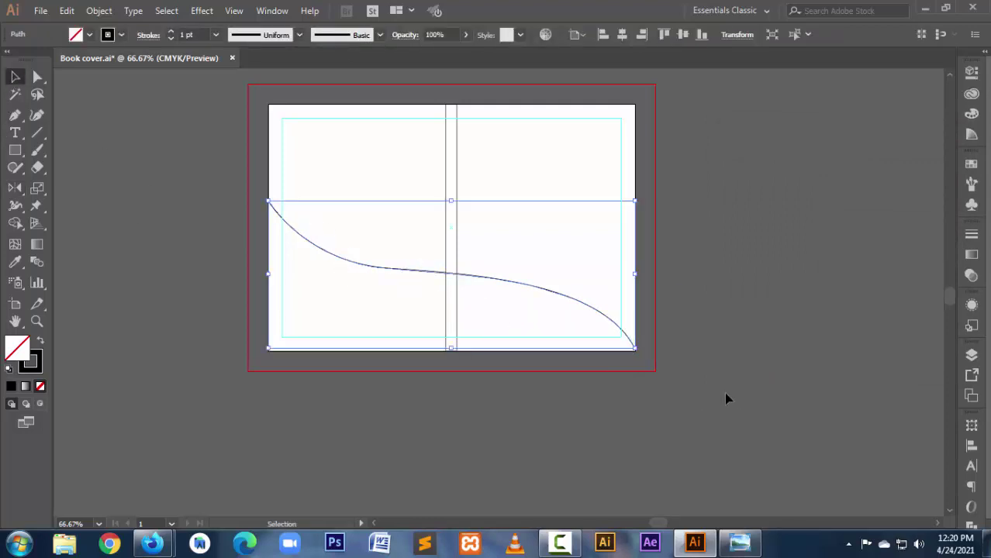
{"action": "double_click", "coordinate": [14, 188]}
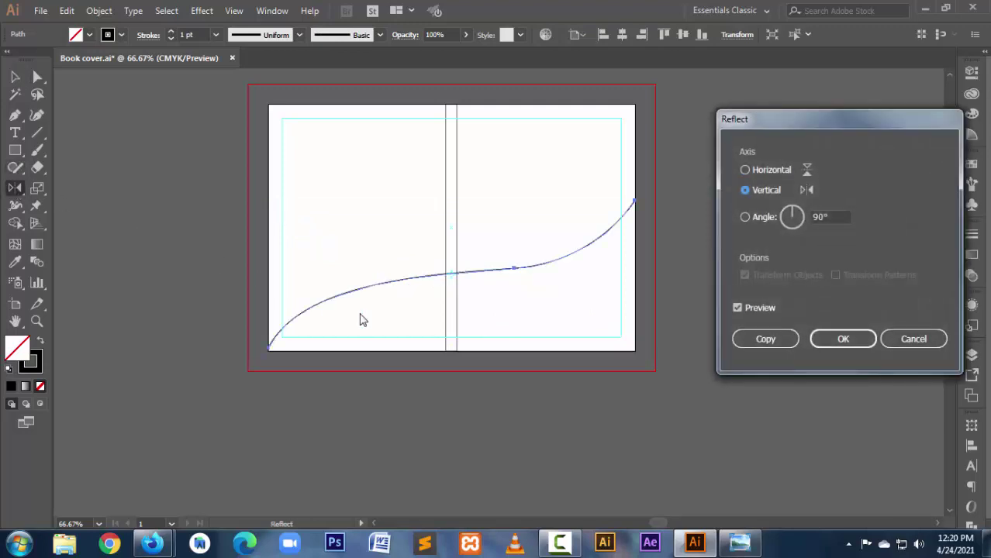
{"action": "left_click", "coordinate": [777, 341]}
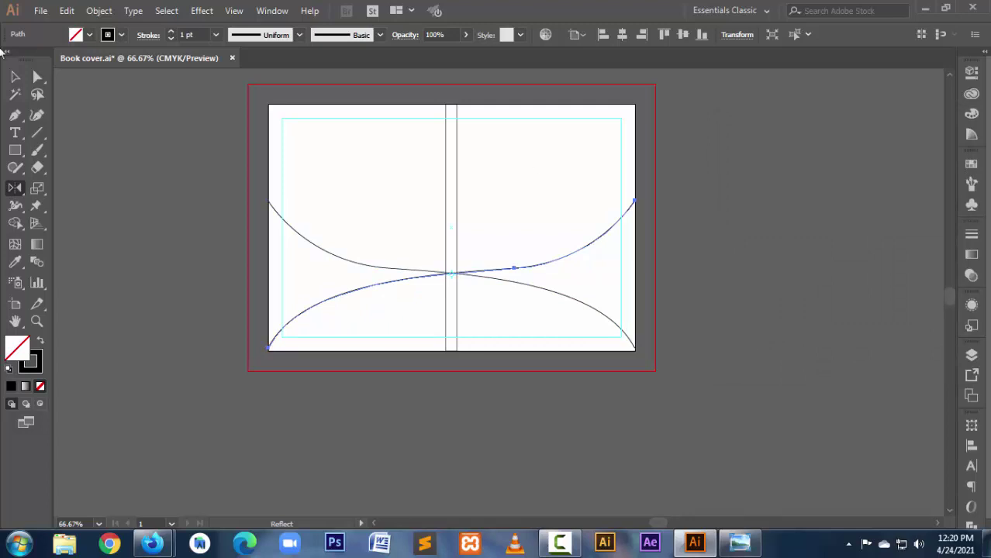
{"action": "left_click", "coordinate": [14, 76]}
Step: Select both crossing curves and try blending them with the Blend tool twice
{"action": "left_click", "coordinate": [157, 241]}
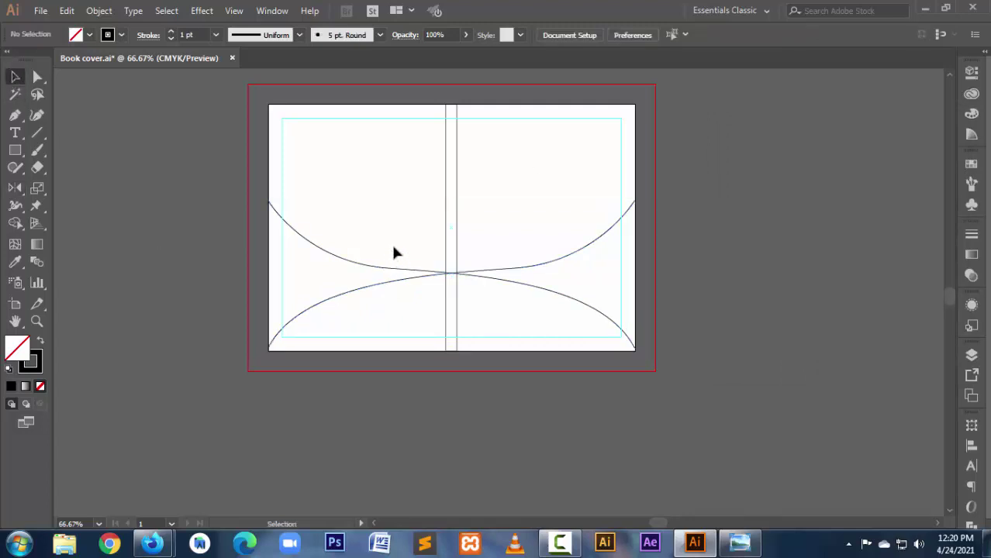
{"action": "left_click_drag", "start_coordinate": [392, 246], "coordinate": [410, 315]}
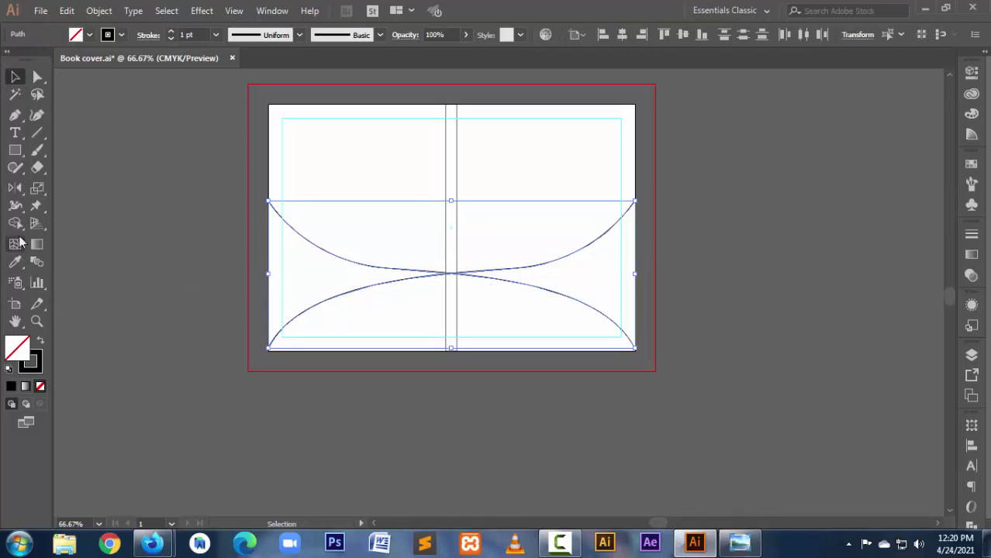
{"action": "left_click", "coordinate": [36, 264]}
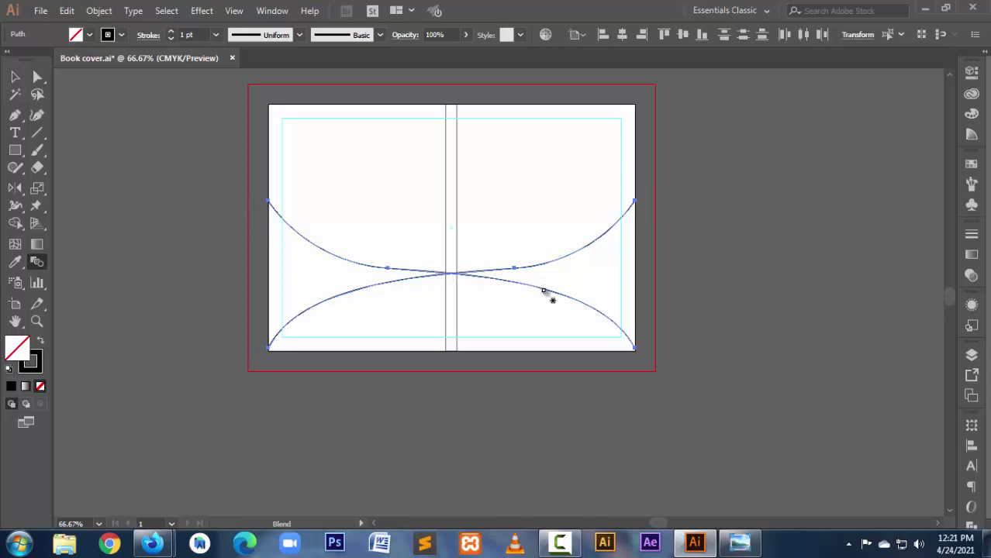
{"action": "left_click", "coordinate": [14, 77]}
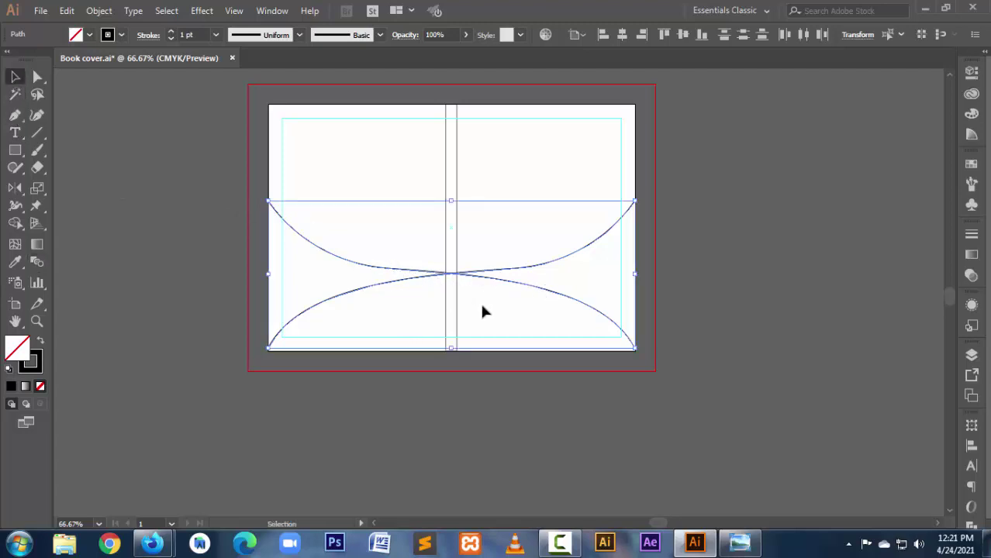
{"action": "left_click", "coordinate": [383, 277]}
{"action": "left_click_drag", "start_coordinate": [377, 293], "coordinate": [384, 299]}
{"action": "left_click", "coordinate": [36, 262]}
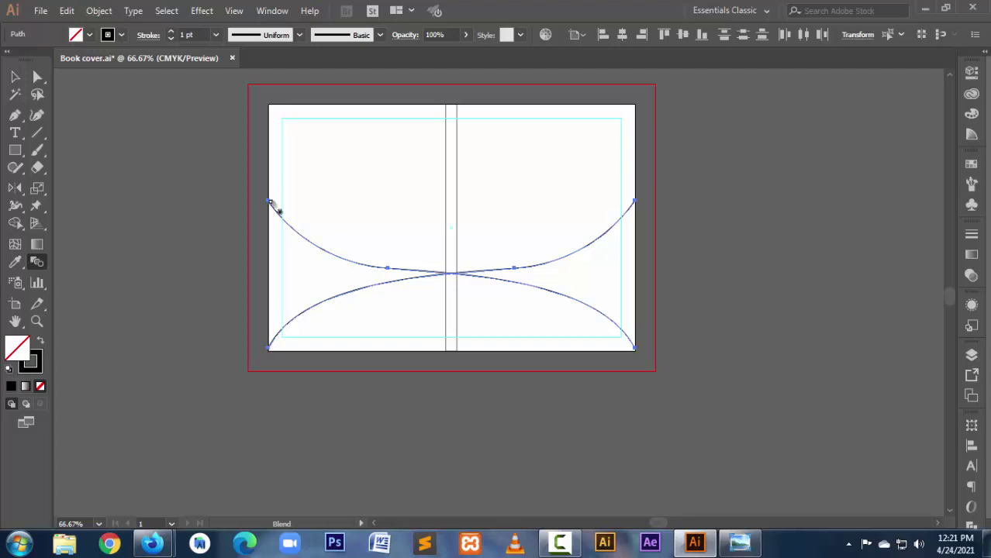
Step: Shift-drag the curve rising toward the upper right straight down below the cover
{"action": "left_click", "coordinate": [16, 76]}
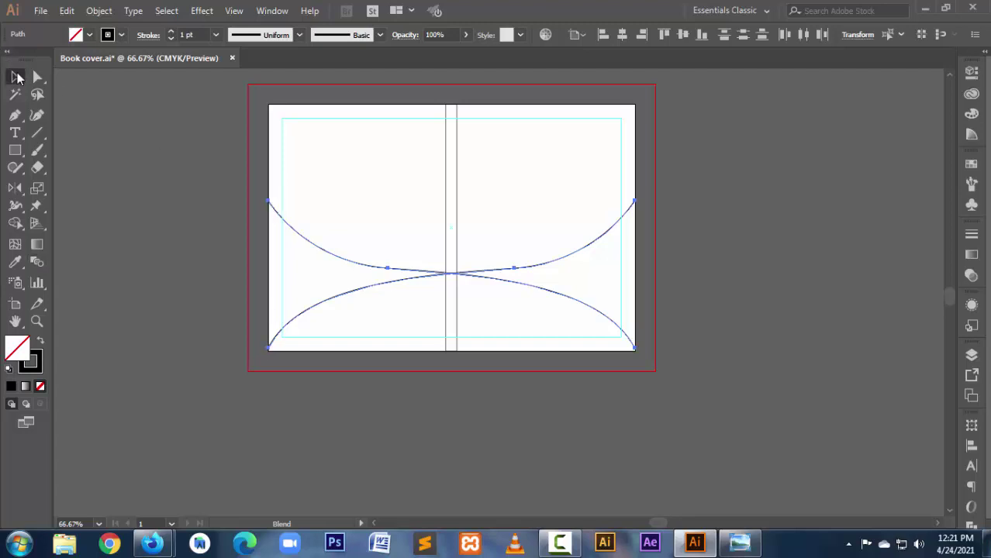
{"action": "left_click", "coordinate": [318, 165]}
{"action": "left_click", "coordinate": [401, 271]}
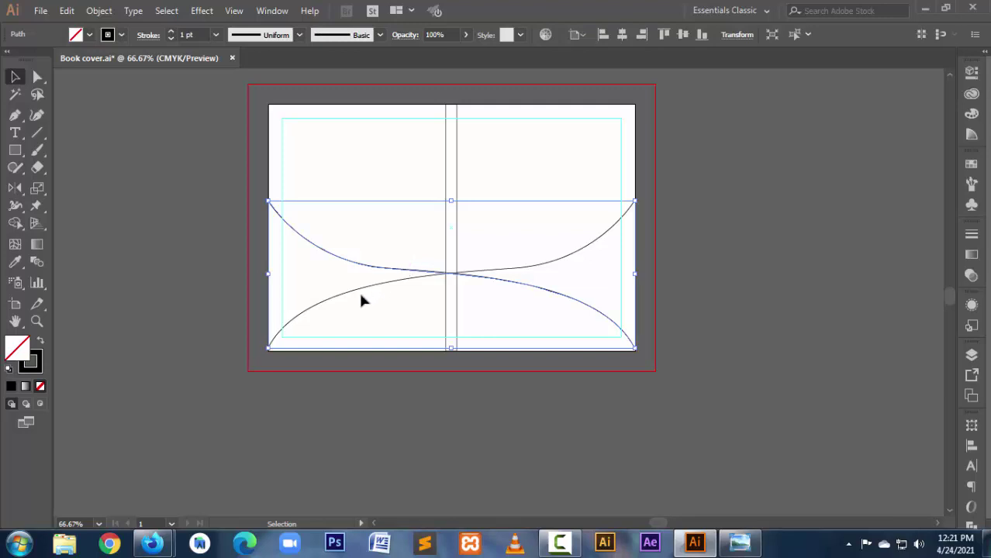
{"action": "left_click_drag", "start_coordinate": [371, 285], "coordinate": [370, 445]}
Step: Zoom out, select the upper and lowered curves, and blend them endpoint to endpoint
{"action": "left_click", "coordinate": [317, 332]}
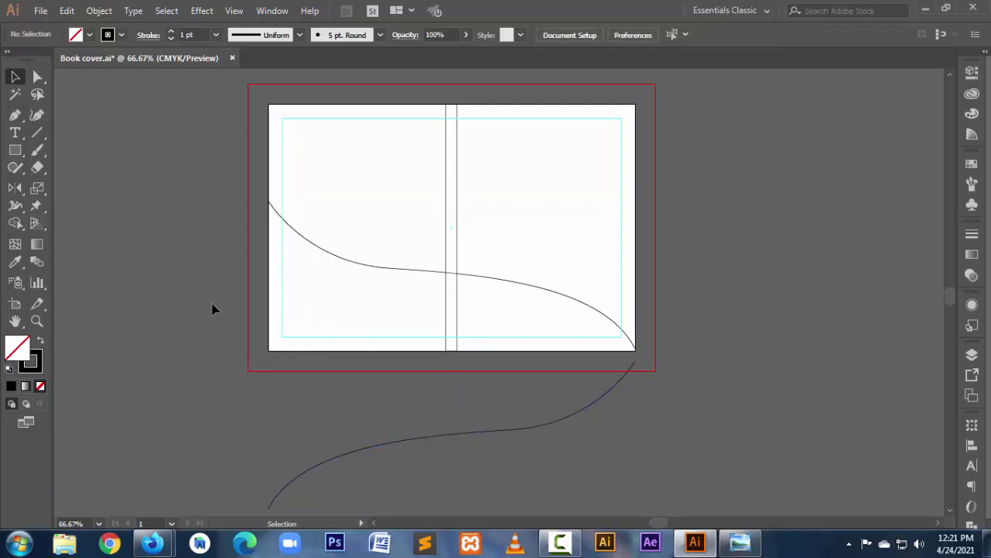
{"action": "left_click", "coordinate": [383, 301], "text": "ctrl+alt"}
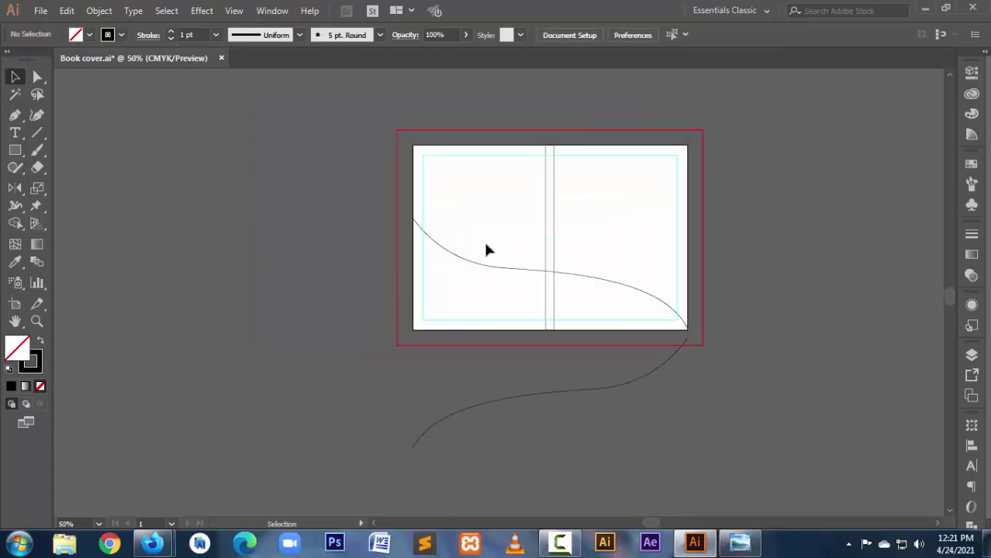
{"action": "left_click_drag", "start_coordinate": [488, 237], "coordinate": [517, 417]}
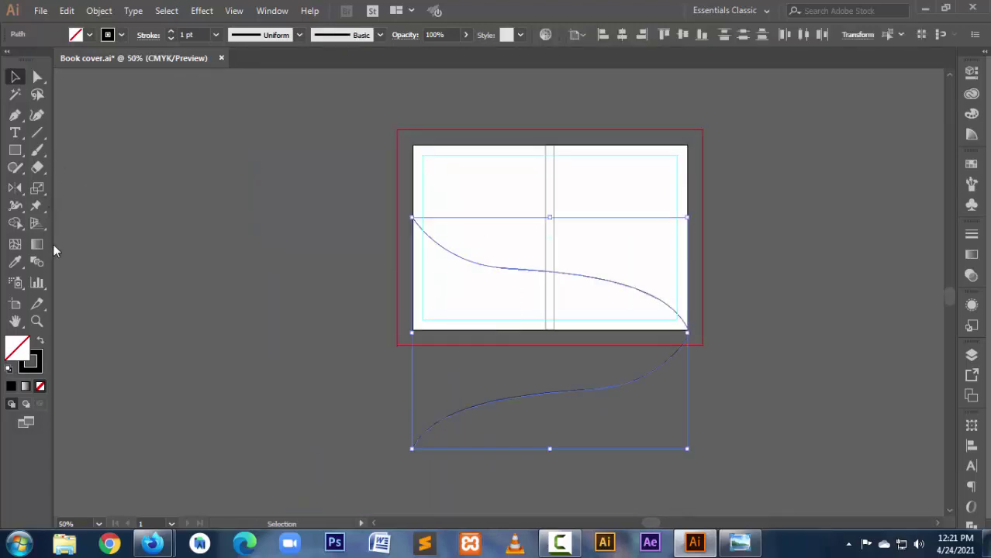
{"action": "left_click", "coordinate": [37, 263]}
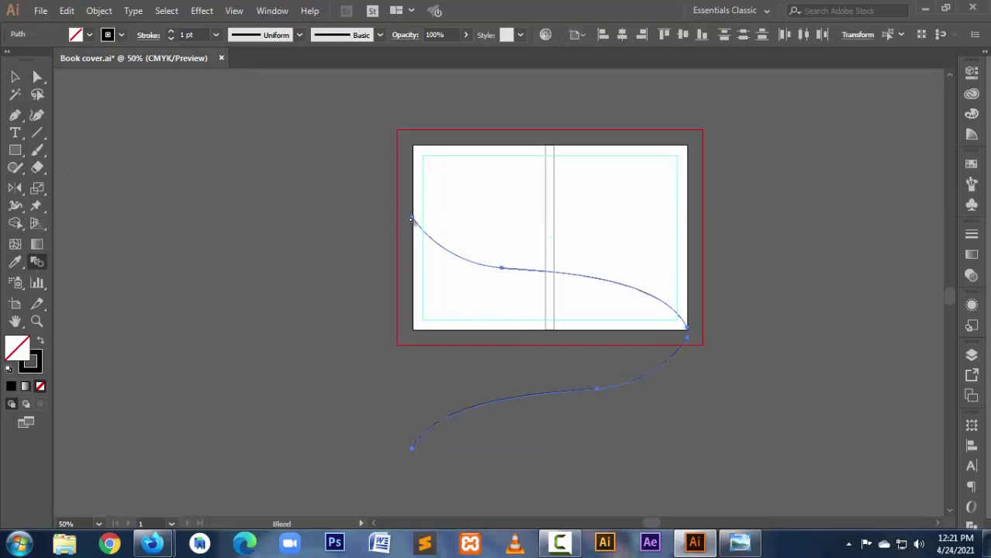
{"action": "left_click", "coordinate": [412, 218]}
{"action": "left_click", "coordinate": [412, 449]}
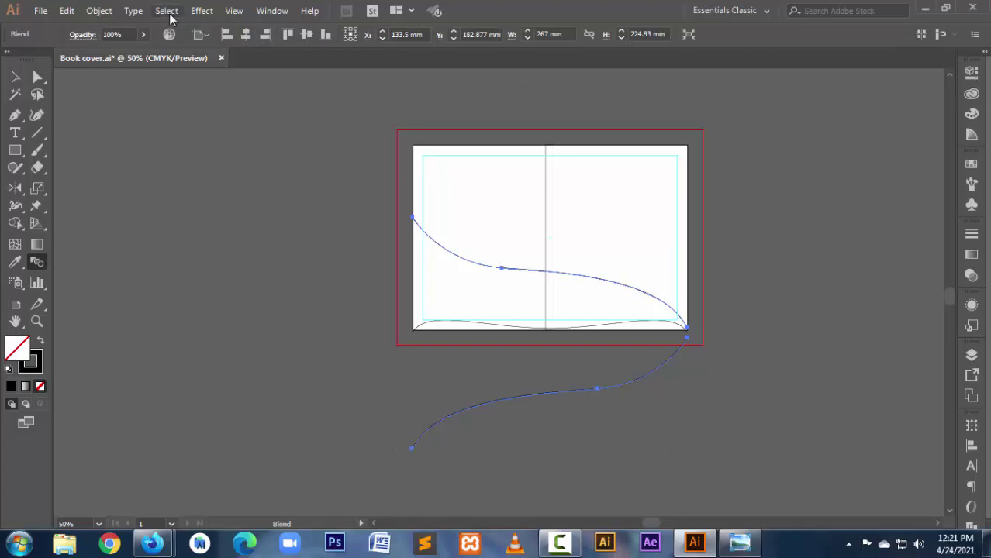
{"action": "left_click", "coordinate": [103, 11]}
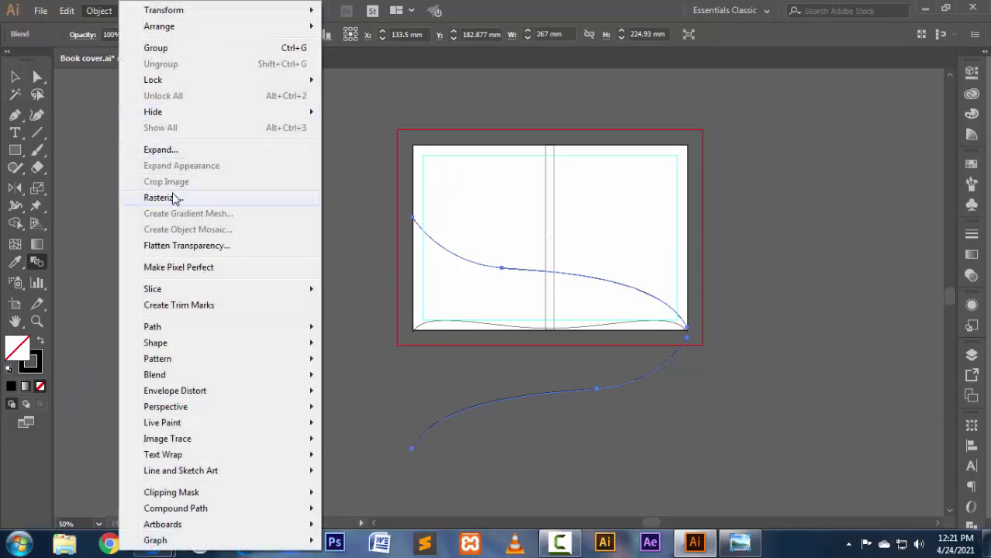
{"action": "mouse_move", "coordinate": [155, 374]}
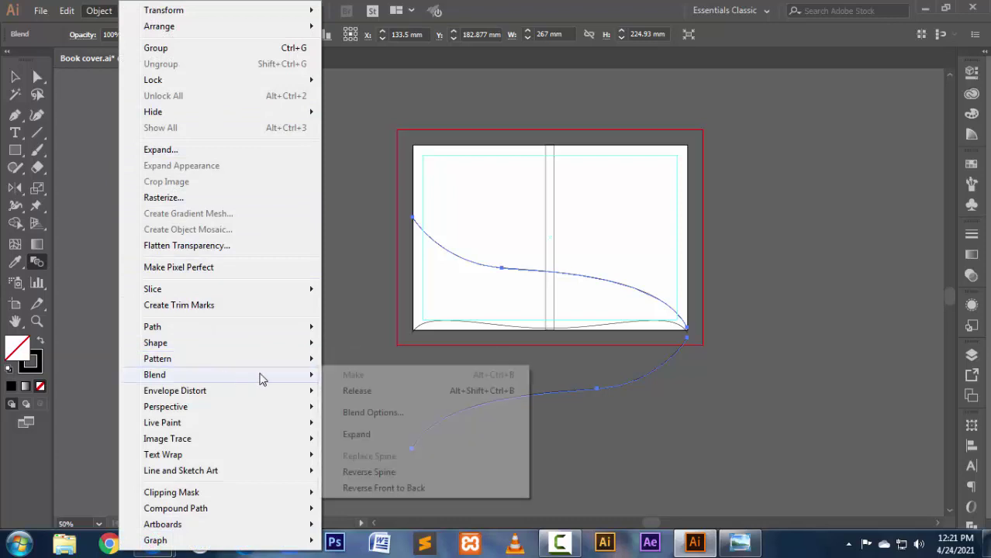
Step: In Blend Options, set Spacing to Specified Steps at 20 with Preview on
{"action": "left_click", "coordinate": [341, 409]}
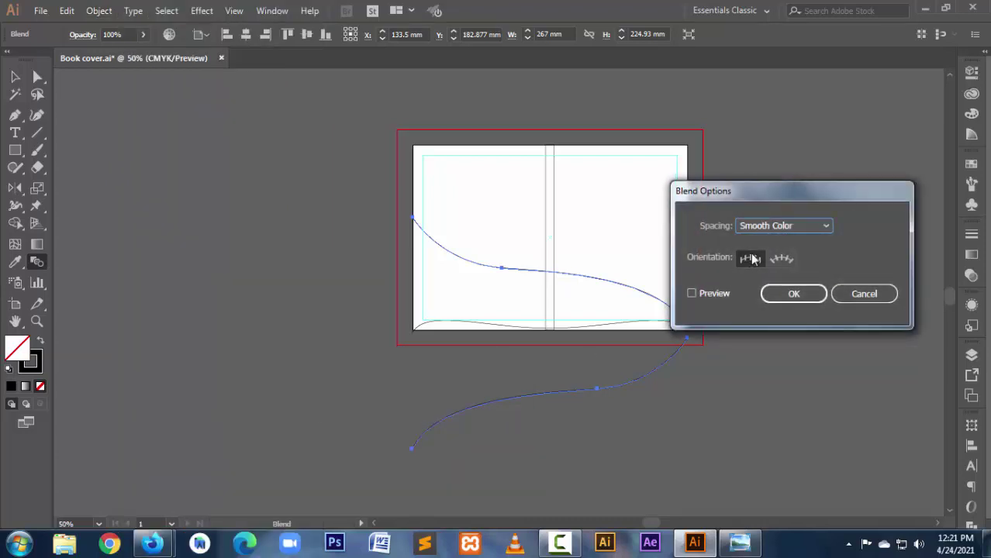
{"action": "left_click", "coordinate": [771, 226]}
{"action": "left_click", "coordinate": [771, 258]}
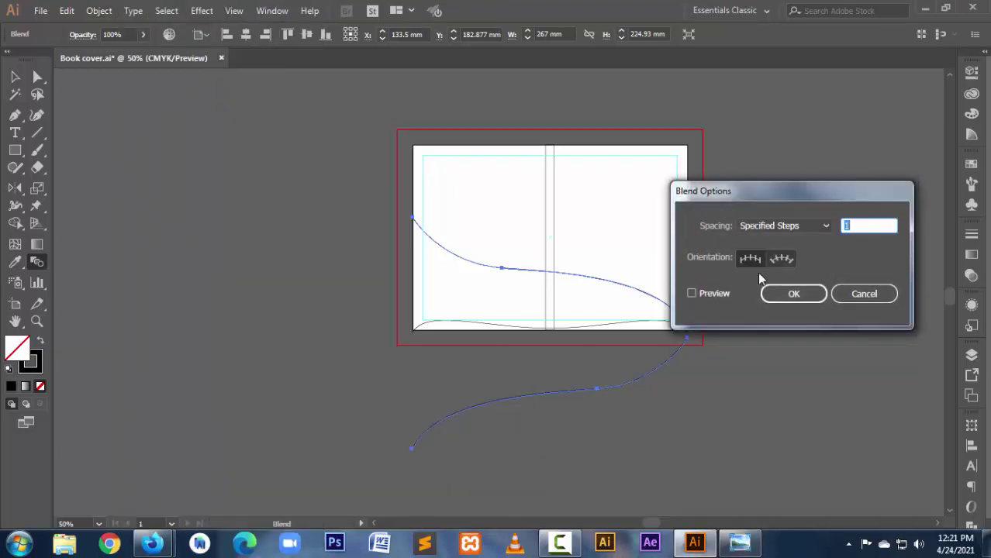
{"action": "left_click", "coordinate": [692, 293]}
{"action": "left_click", "coordinate": [849, 227]}
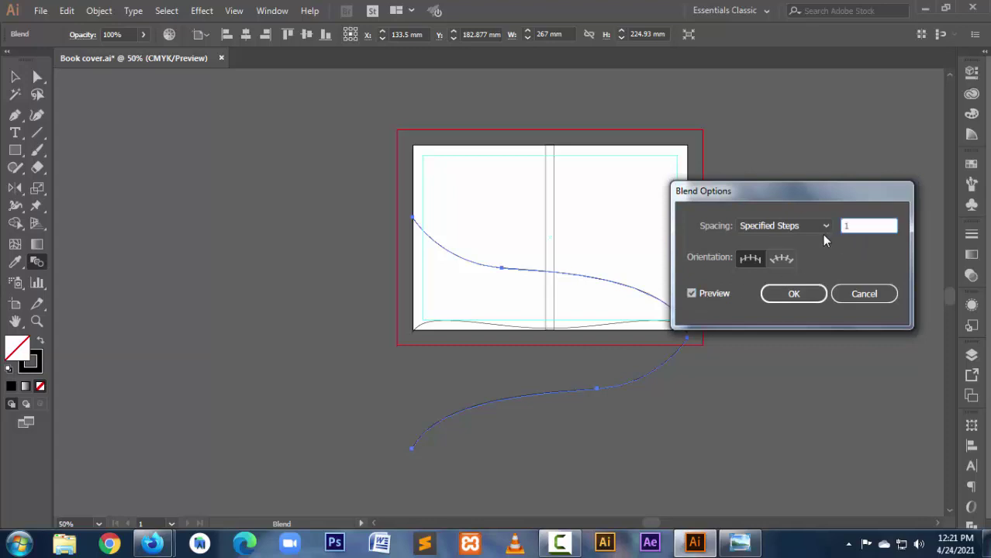
{"action": "type", "text": "0"}
{"action": "key", "text": "Up"}
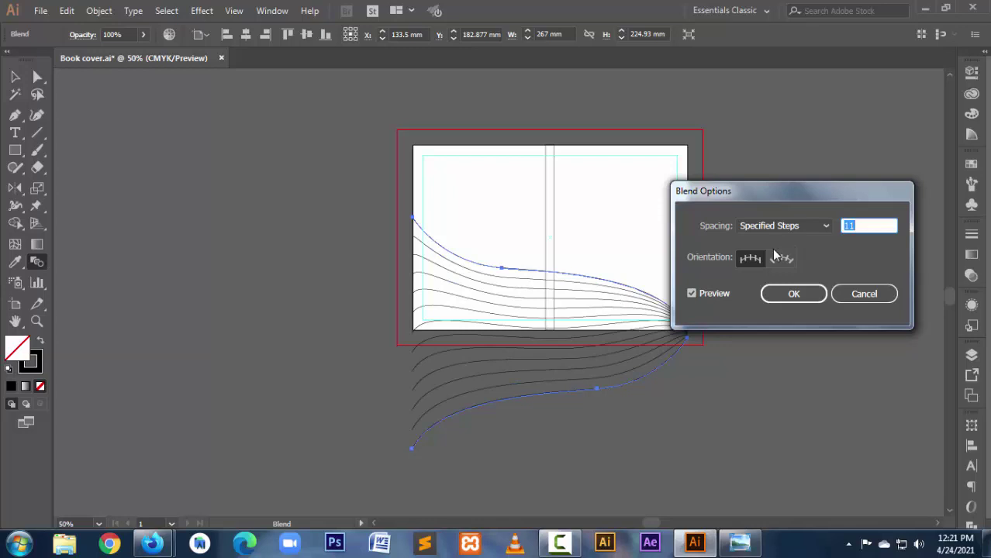
{"action": "key", "text": "Up"}
{"action": "key", "text": "Up"}
{"action": "key", "text": "Up"}
{"action": "key", "text": "Up"}
{"action": "key", "text": "Up"}
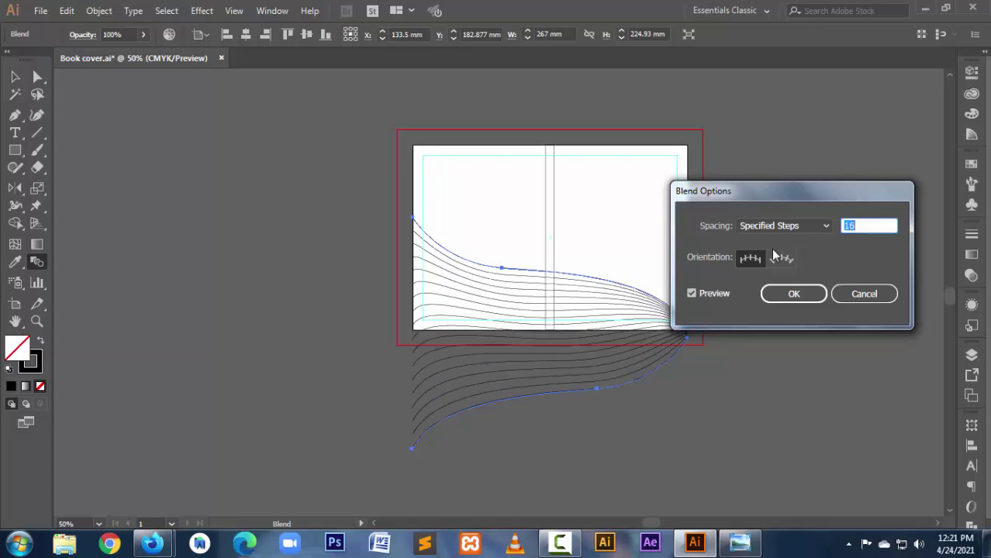
{"action": "key", "text": "Up"}
{"action": "key", "text": "Up"}
{"action": "key", "text": "Up"}
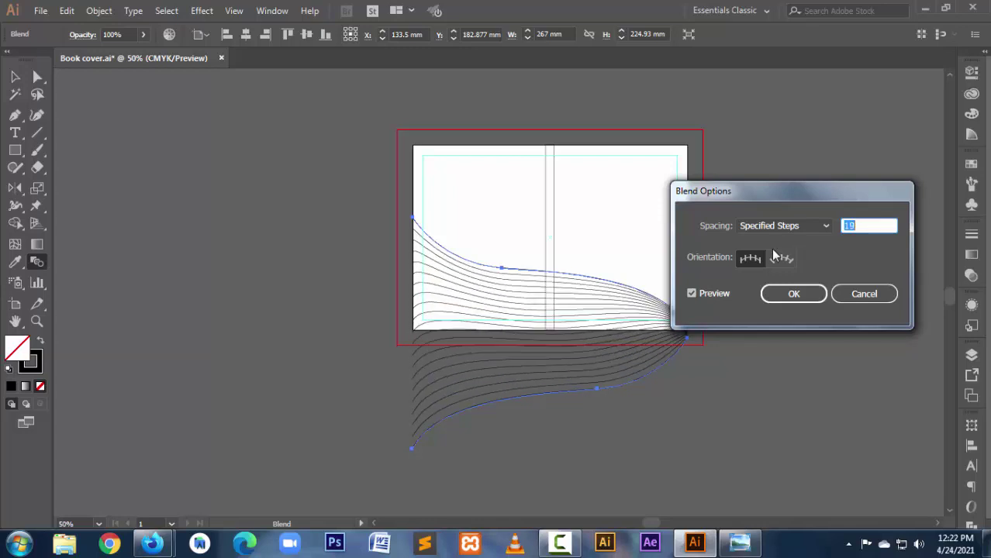
{"action": "key", "text": "Up"}
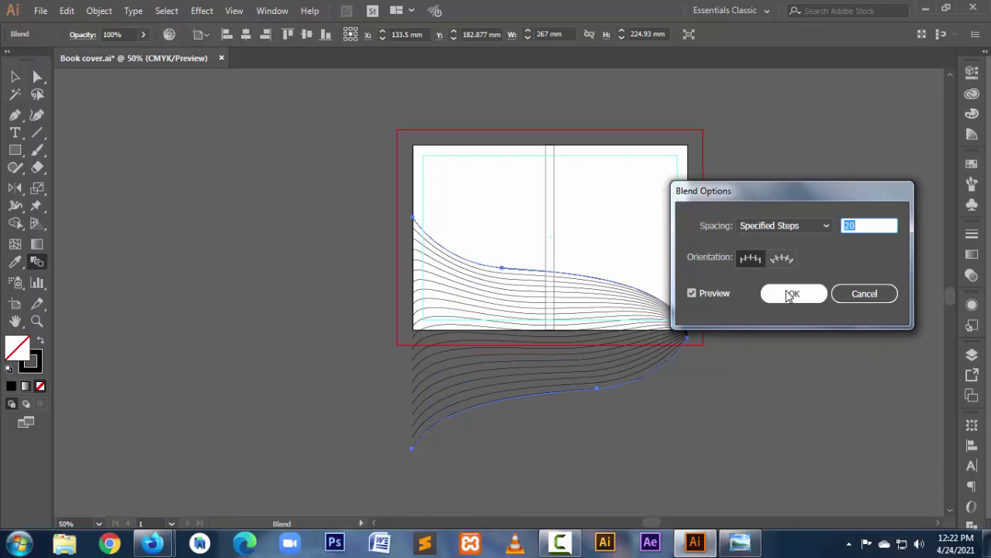
{"action": "left_click", "coordinate": [794, 293]}
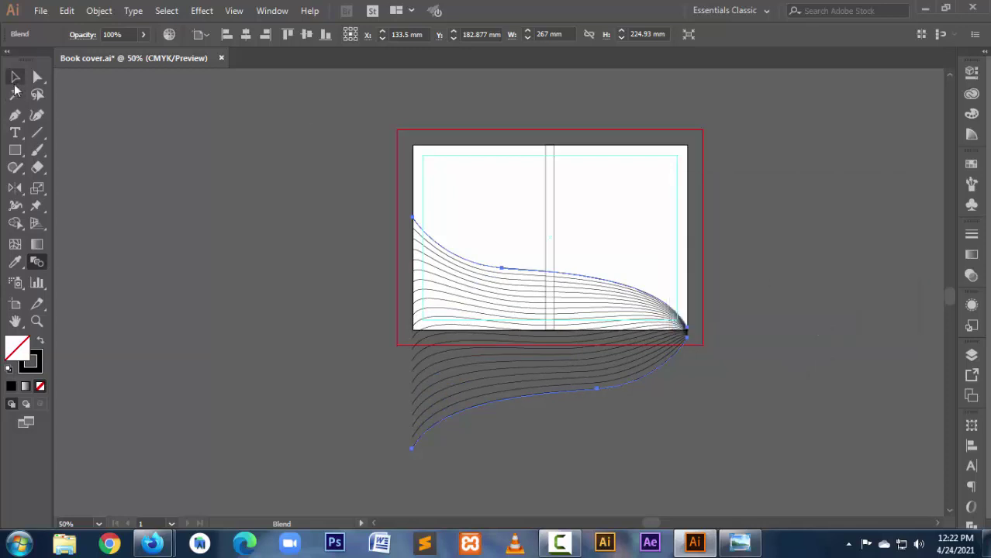
{"action": "left_click", "coordinate": [15, 77]}
{"action": "left_click", "coordinate": [194, 262]}
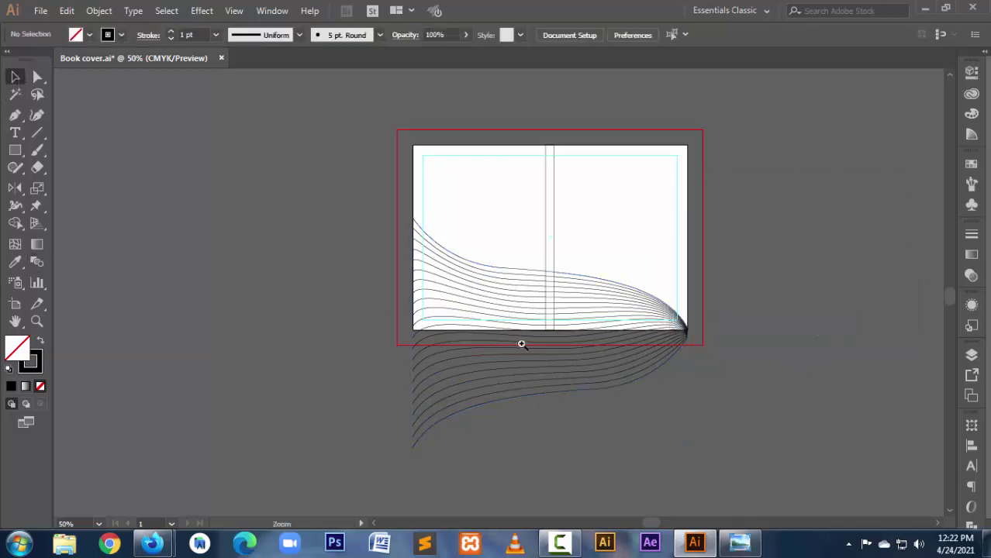
{"action": "key", "text": "ctrl+space"}
{"action": "left_click_drag", "start_coordinate": [376, 188], "coordinate": [754, 402]}
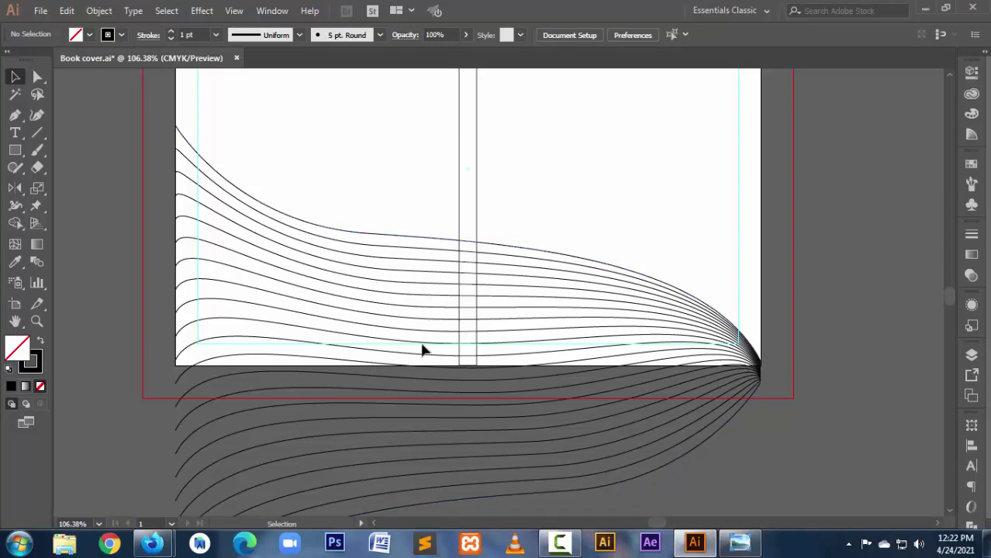
{"action": "left_click", "coordinate": [434, 325], "text": "ctrl+alt"}
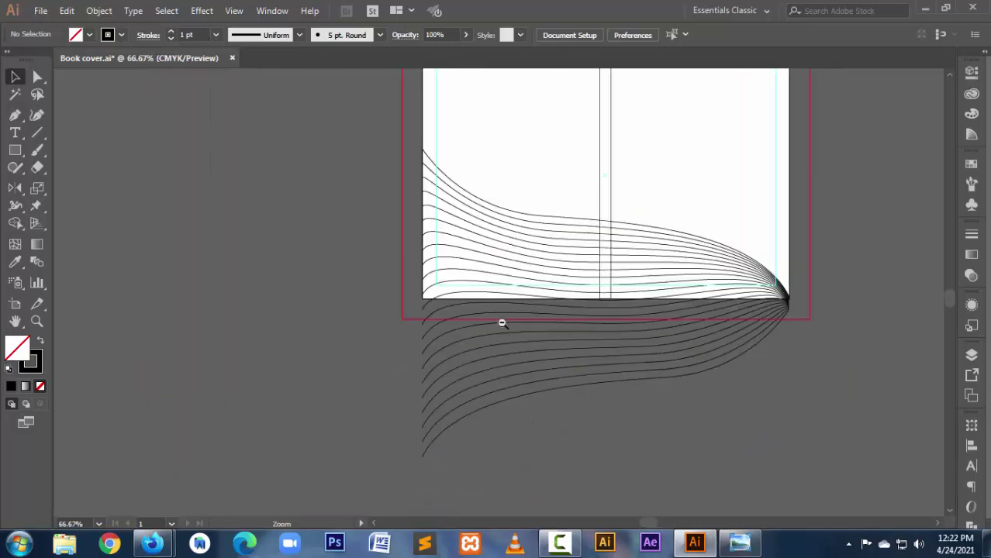
{"action": "left_click", "coordinate": [598, 287], "text": "ctrl+alt"}
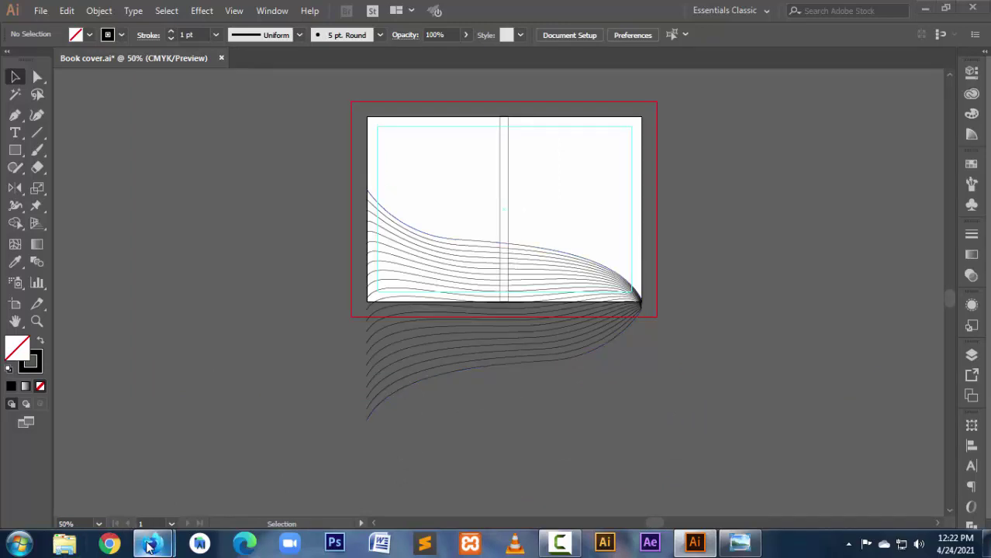
Step: Bring Firefox forward and search Google for 'book cover design' in a new tab
{"action": "mouse_move", "coordinate": [153, 543]}
{"action": "left_click", "coordinate": [110, 478]}
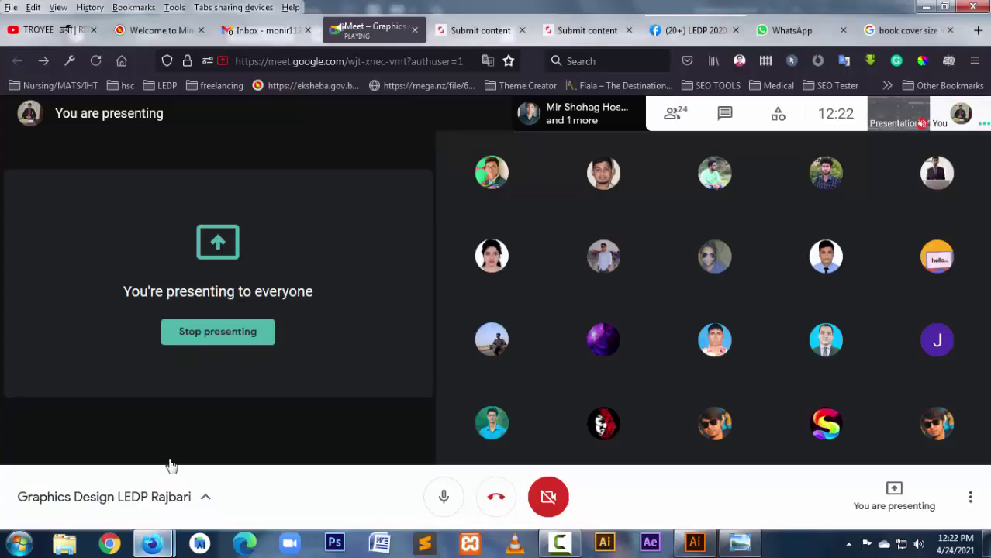
{"action": "left_click", "coordinate": [904, 37]}
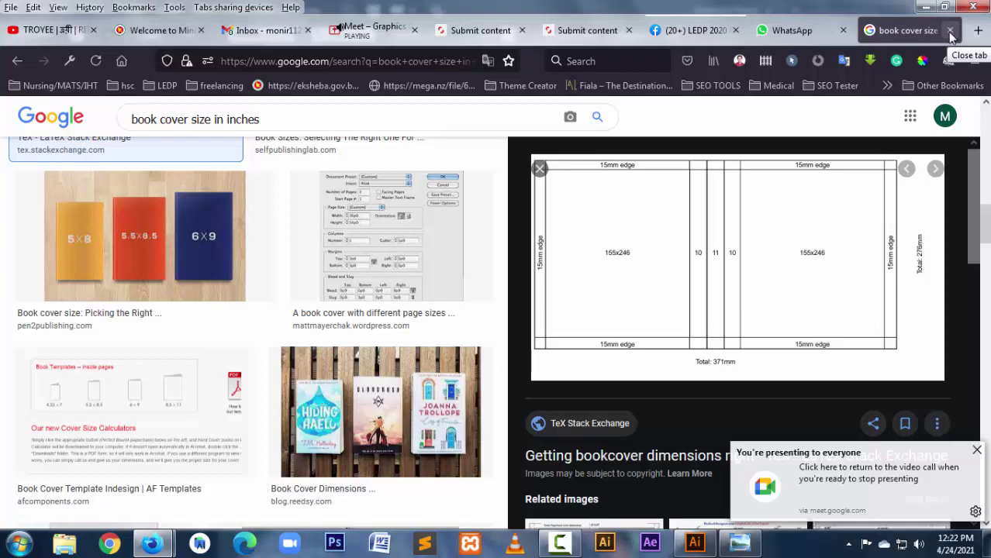
{"action": "left_click", "coordinate": [974, 32]}
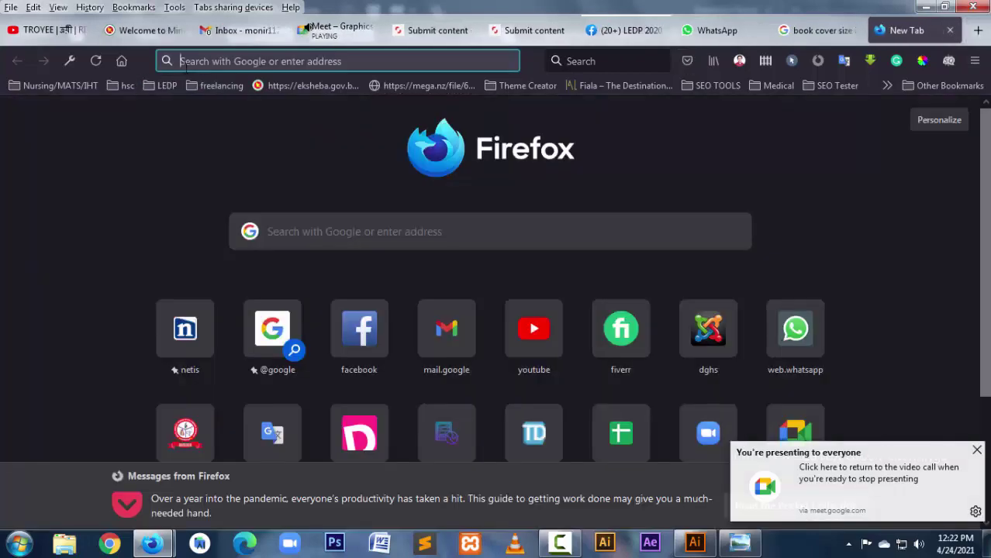
{"action": "type", "text": "book cop"}
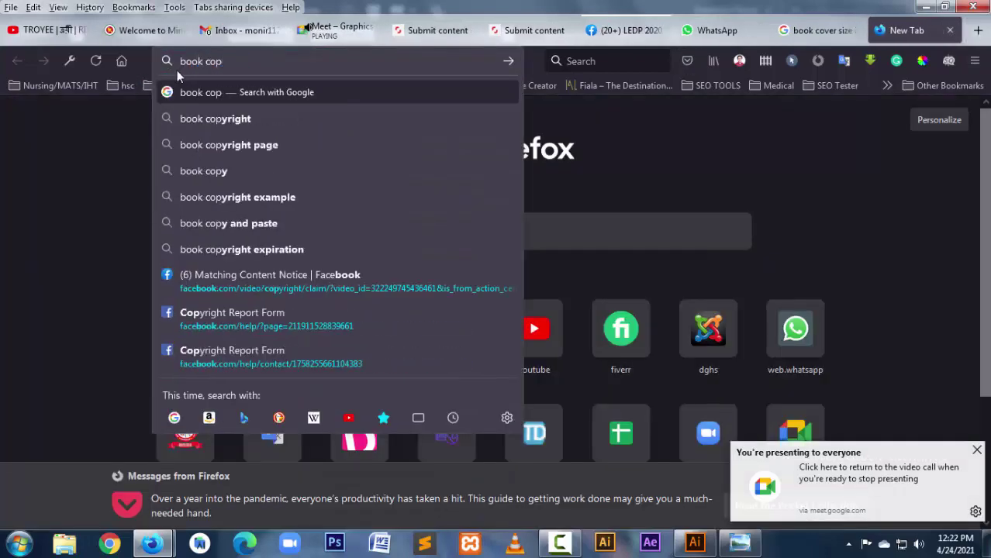
{"action": "type", "text": "v"}
{"action": "key", "text": "BackSpace"}
{"action": "key", "text": "BackSpace"}
{"action": "type", "text": "ve"}
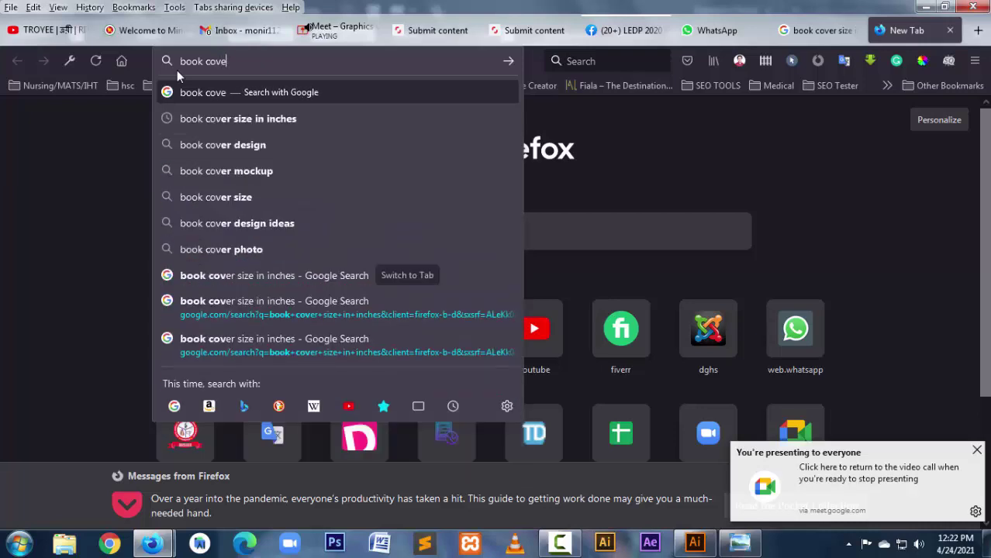
{"action": "type", "text": "r design"}
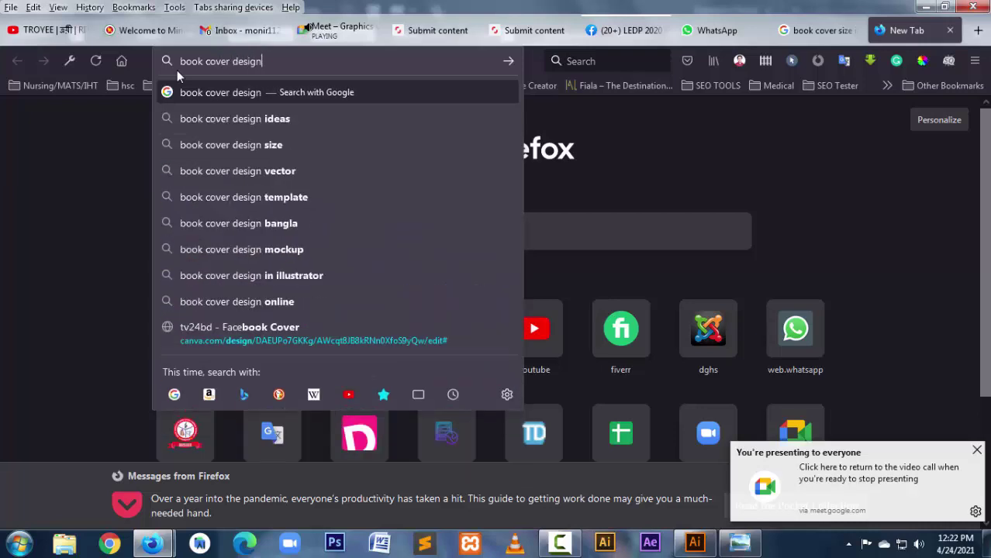
{"action": "key", "text": "Return"}
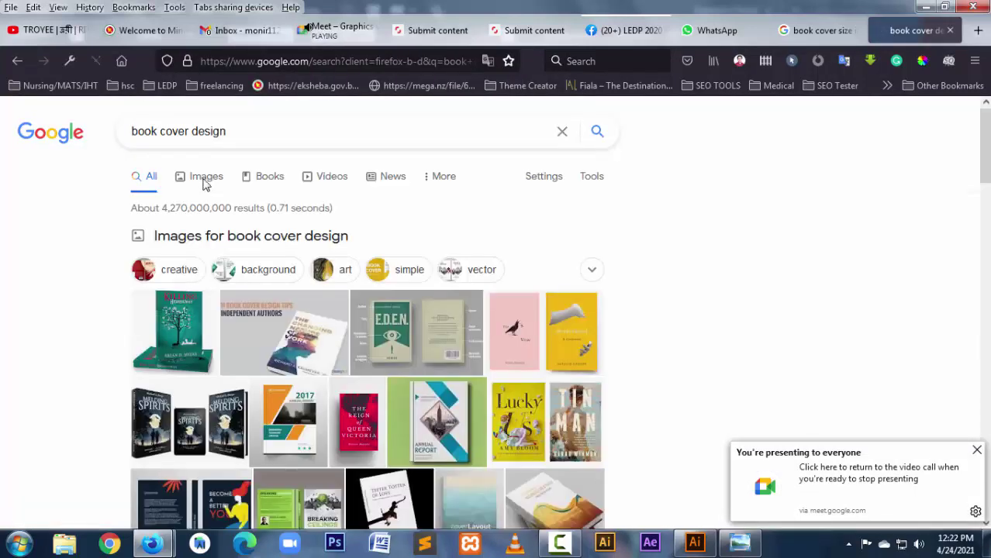
Step: Show image results for 'book cover design' and browse through the covers
{"action": "left_click", "coordinate": [192, 180]}
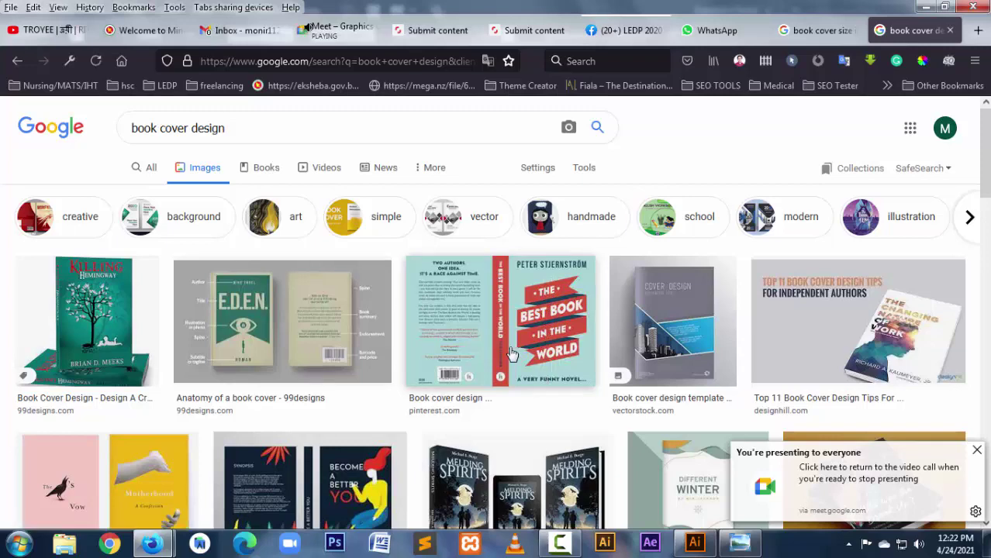
{"action": "scroll", "coordinate": [496, 449], "scroll_direction": "down", "scroll_amount": 3}
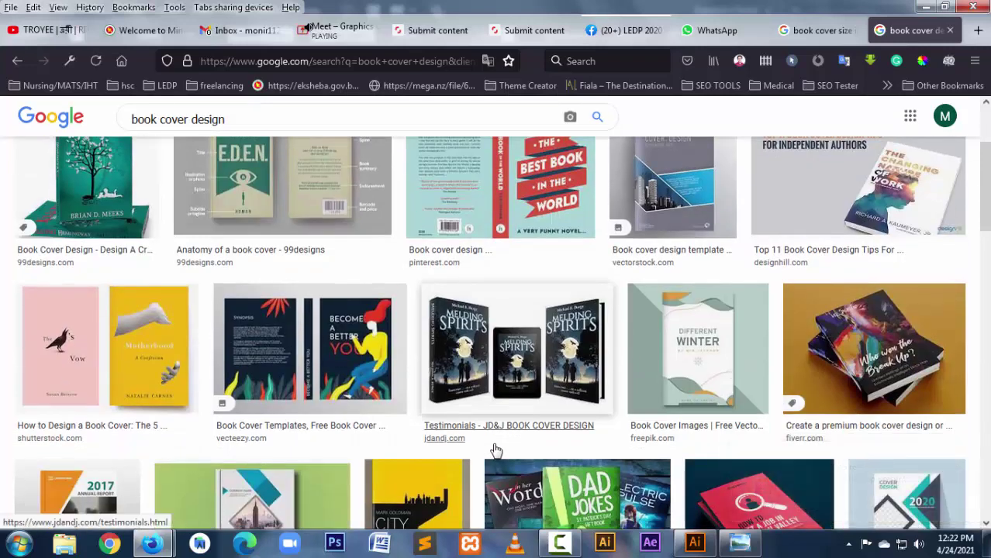
{"action": "scroll", "coordinate": [497, 450], "scroll_direction": "down", "scroll_amount": 3}
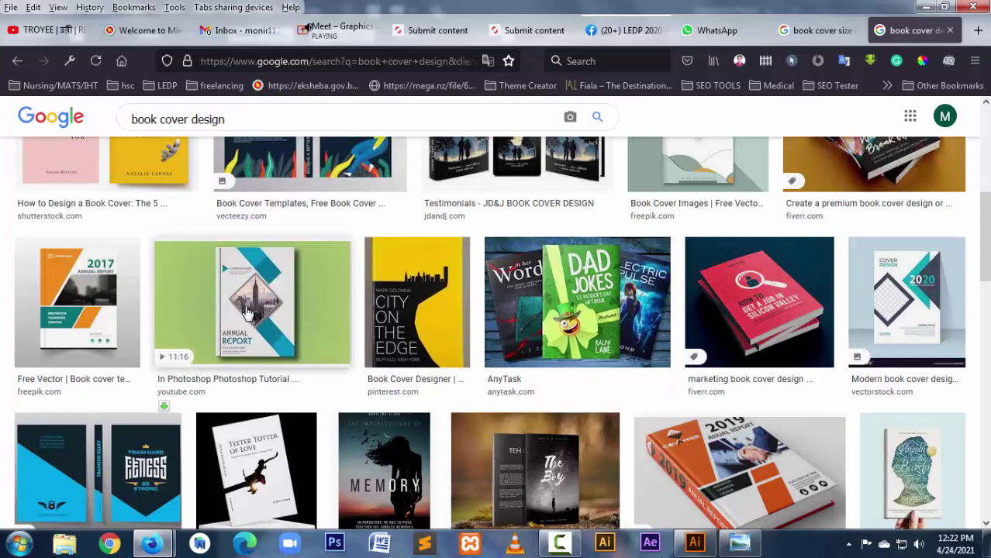
{"action": "scroll", "coordinate": [271, 354], "scroll_direction": "down", "scroll_amount": 3}
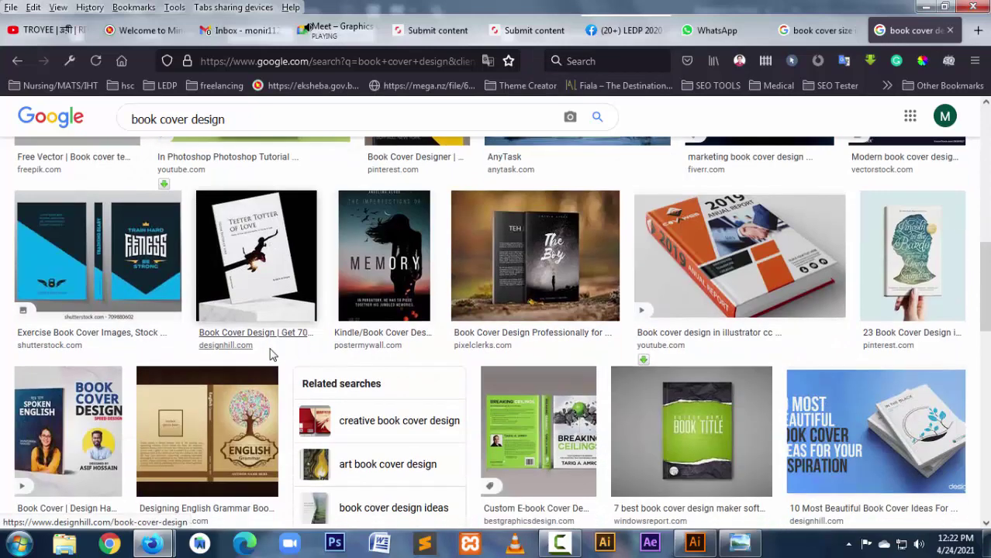
{"action": "scroll", "coordinate": [271, 354], "scroll_direction": "up", "scroll_amount": 3}
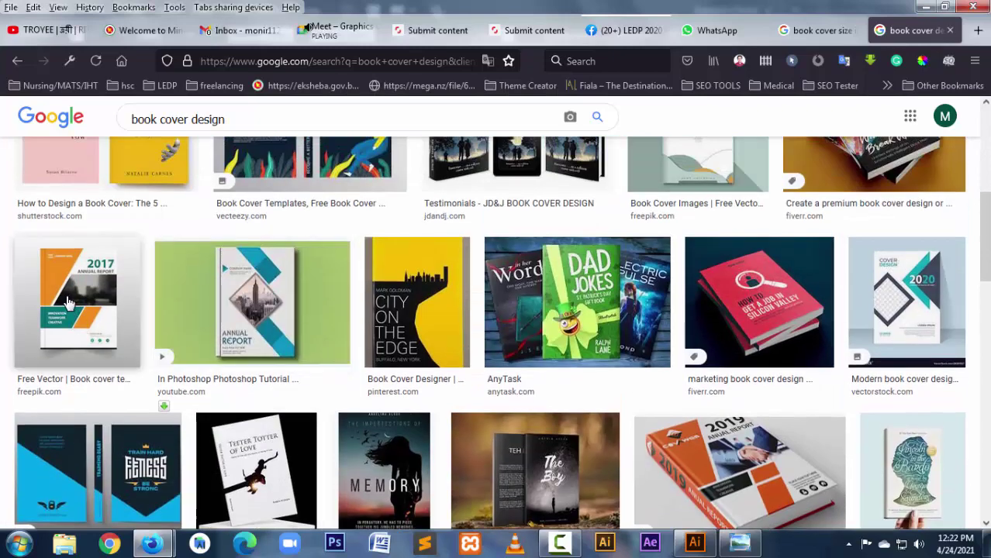
{"action": "scroll", "coordinate": [733, 488], "scroll_direction": "down", "scroll_amount": 2}
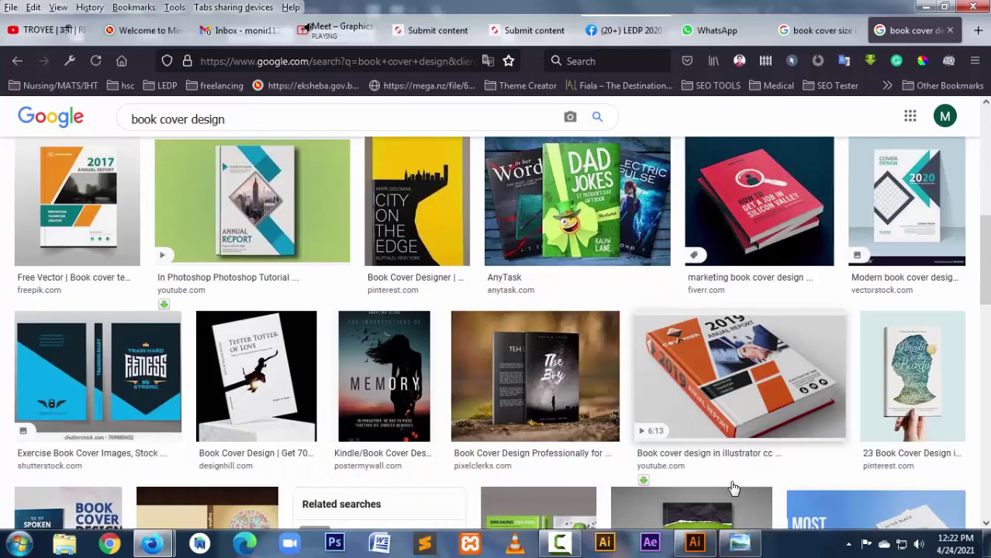
{"action": "scroll", "coordinate": [734, 488], "scroll_direction": "down", "scroll_amount": 2}
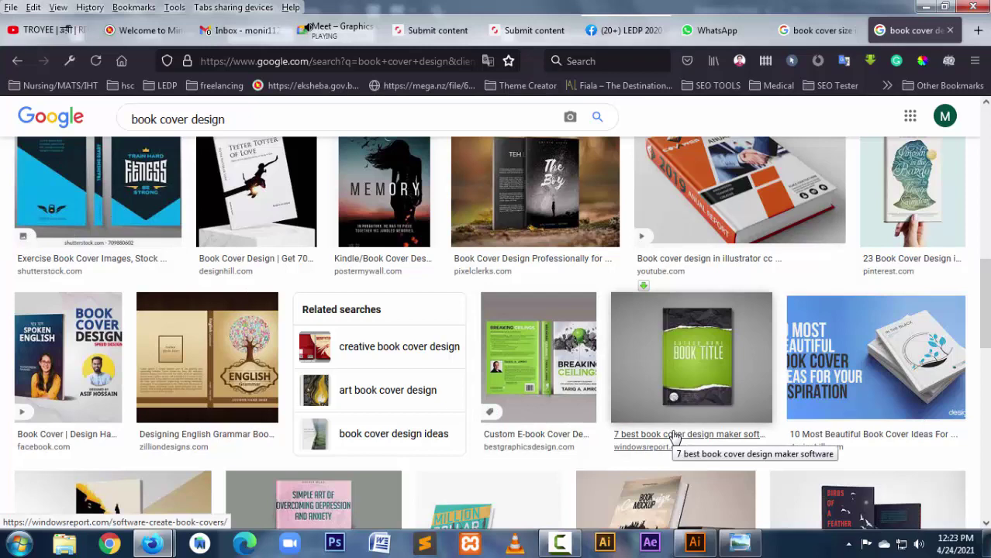
{"action": "scroll", "coordinate": [674, 438], "scroll_direction": "down", "scroll_amount": 1}
{"action": "scroll", "coordinate": [675, 438], "scroll_direction": "down", "scroll_amount": 2}
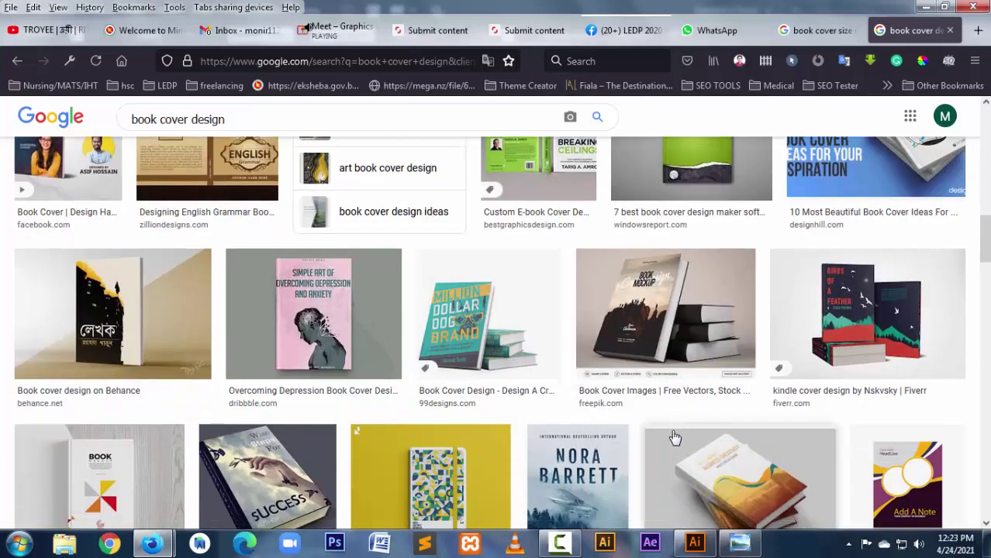
{"action": "scroll", "coordinate": [675, 438], "scroll_direction": "down", "scroll_amount": 2}
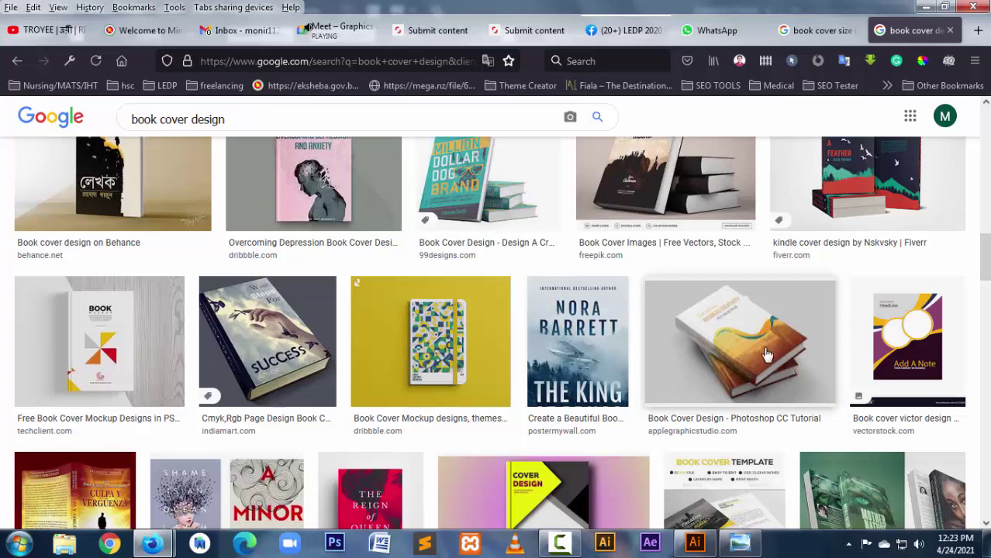
{"action": "scroll", "coordinate": [766, 354], "scroll_direction": "down", "scroll_amount": 1}
{"action": "scroll", "coordinate": [766, 355], "scroll_direction": "down", "scroll_amount": 2}
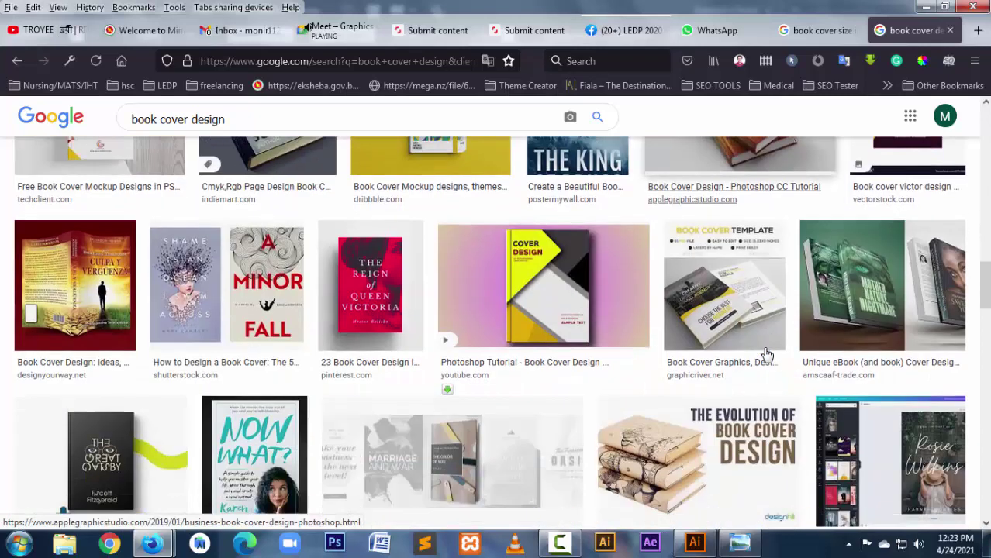
{"action": "scroll", "coordinate": [767, 354], "scroll_direction": "down", "scroll_amount": 1}
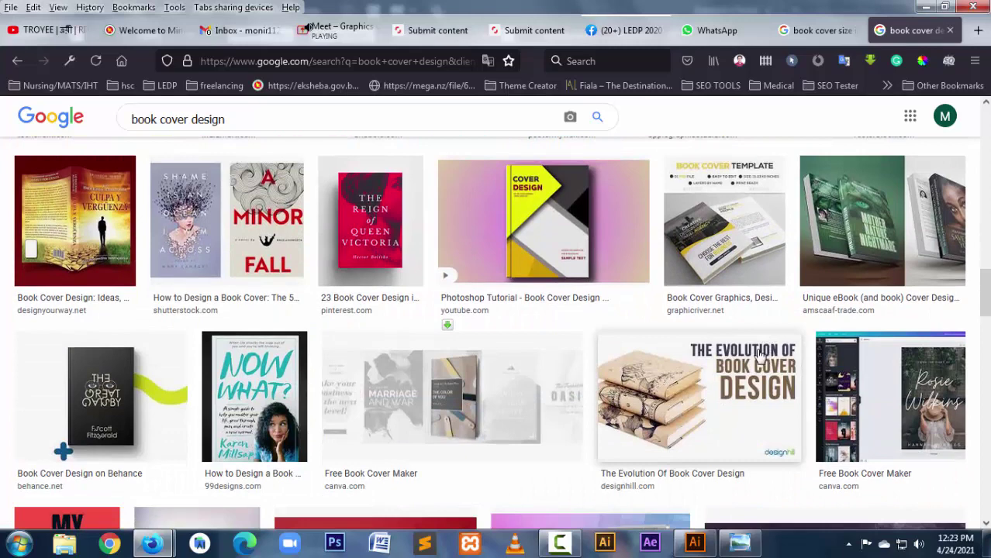
Step: Preview the Mindfulness Journal wave-line cover, then return to Illustrator
{"action": "scroll", "coordinate": [766, 354], "scroll_direction": "up", "scroll_amount": 2}
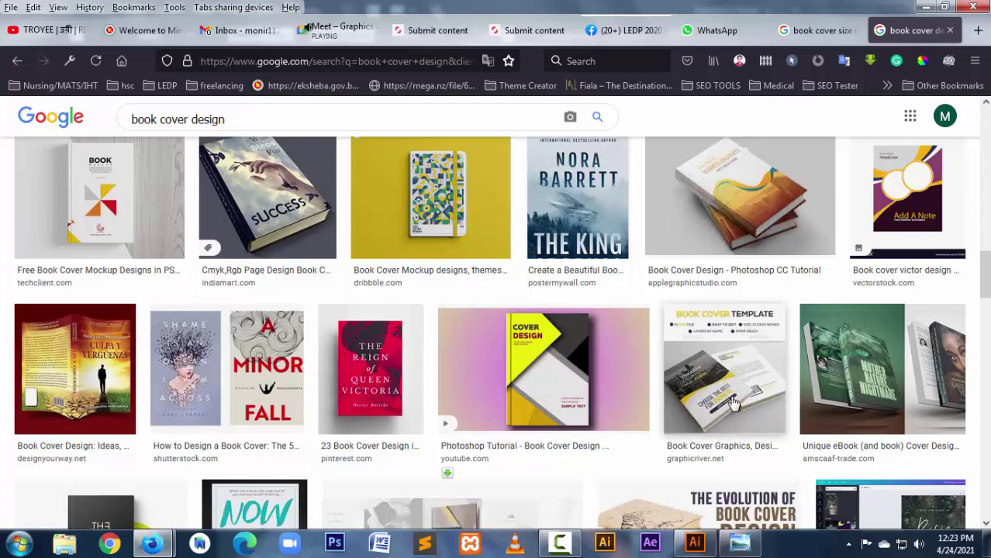
{"action": "scroll", "coordinate": [723, 469], "scroll_direction": "down", "scroll_amount": 3}
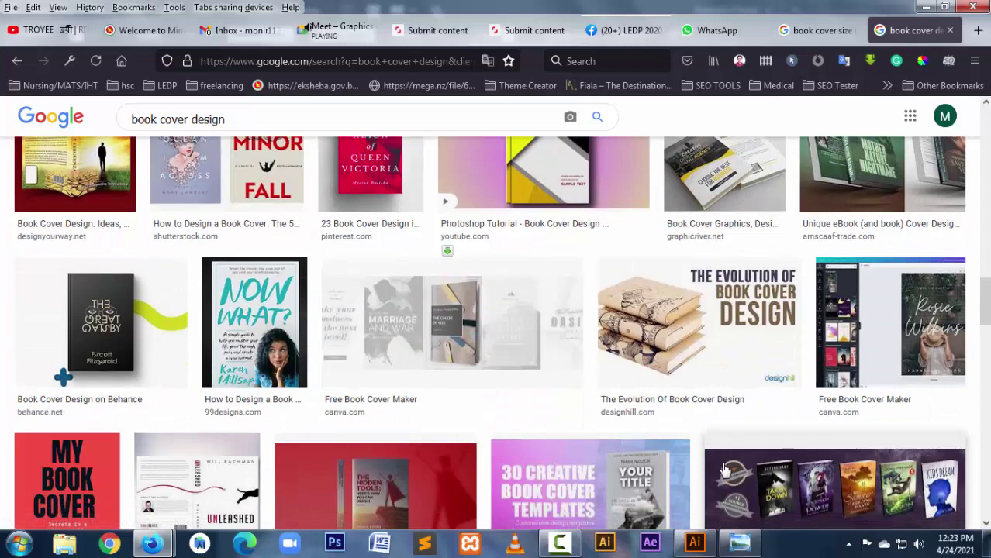
{"action": "scroll", "coordinate": [723, 469], "scroll_direction": "down", "scroll_amount": 3}
{"action": "scroll", "coordinate": [723, 470], "scroll_direction": "down", "scroll_amount": 3}
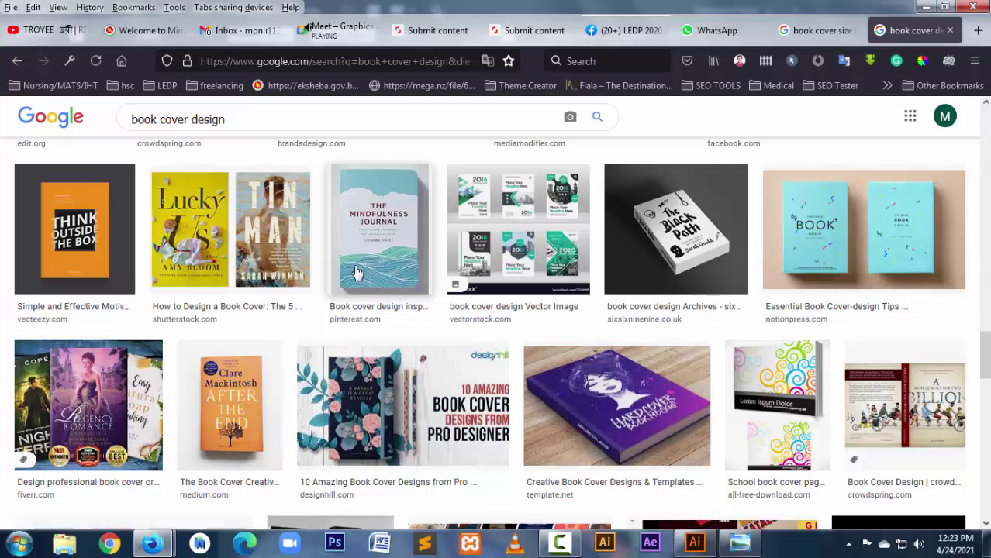
{"action": "left_click", "coordinate": [375, 263]}
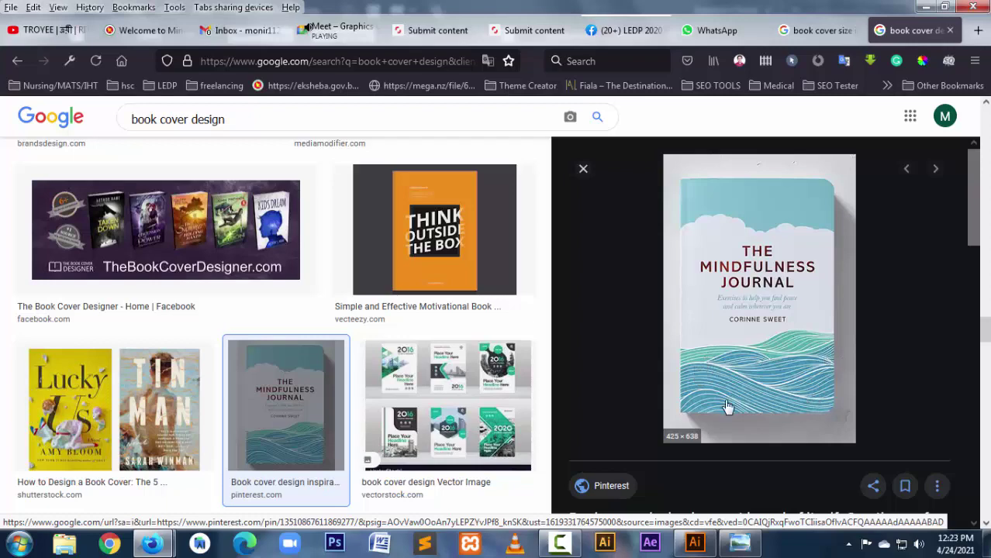
{"action": "left_click", "coordinate": [702, 547]}
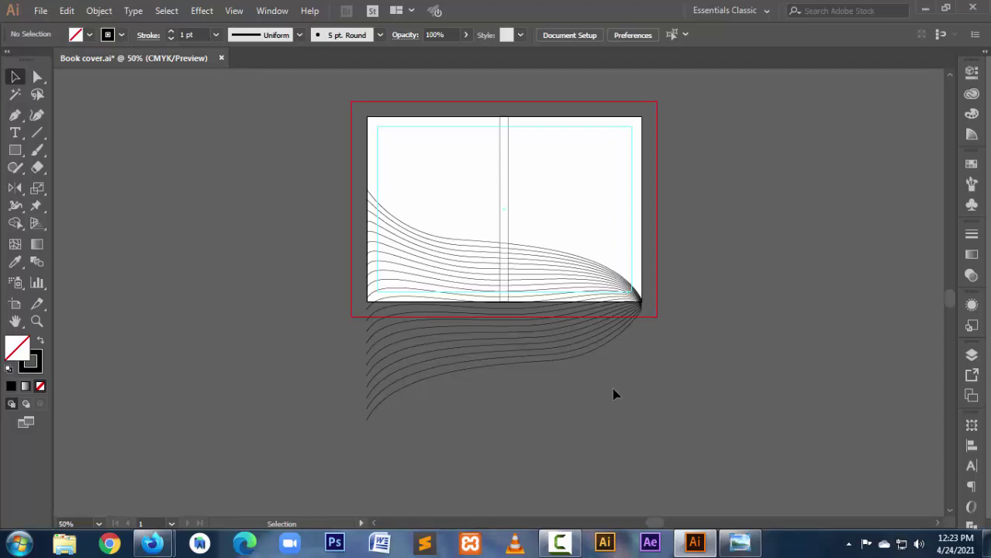
Step: Expand the wave-line blend with Object > Blend > Expand, then select all artwork
{"action": "left_click", "coordinate": [595, 264]}
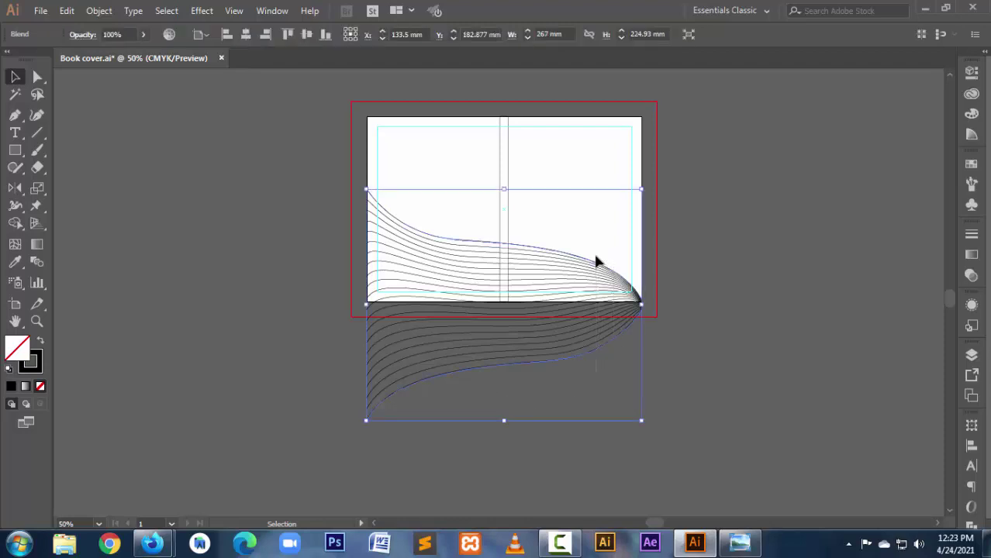
{"action": "left_click", "coordinate": [101, 11]}
{"action": "left_click", "coordinate": [186, 152]}
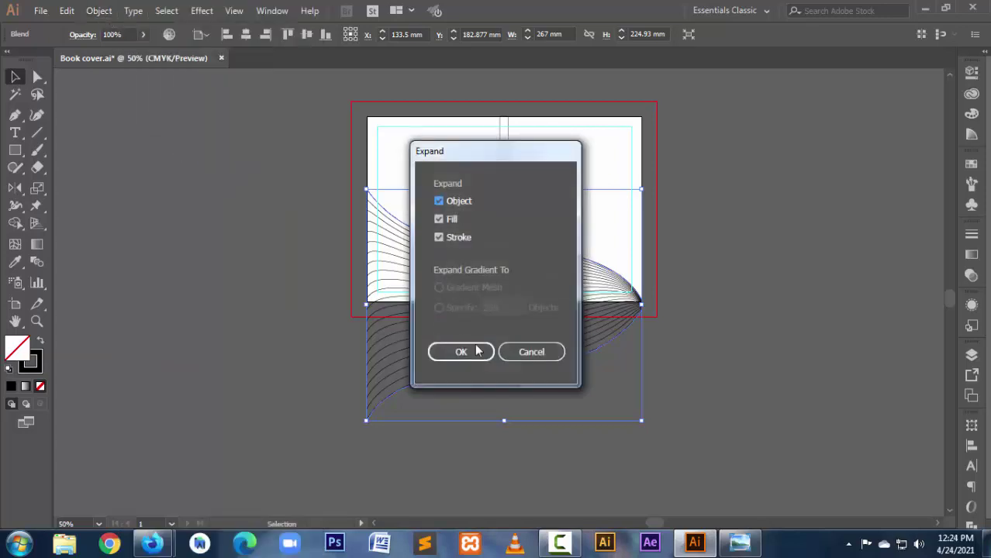
{"action": "left_click", "coordinate": [531, 351]}
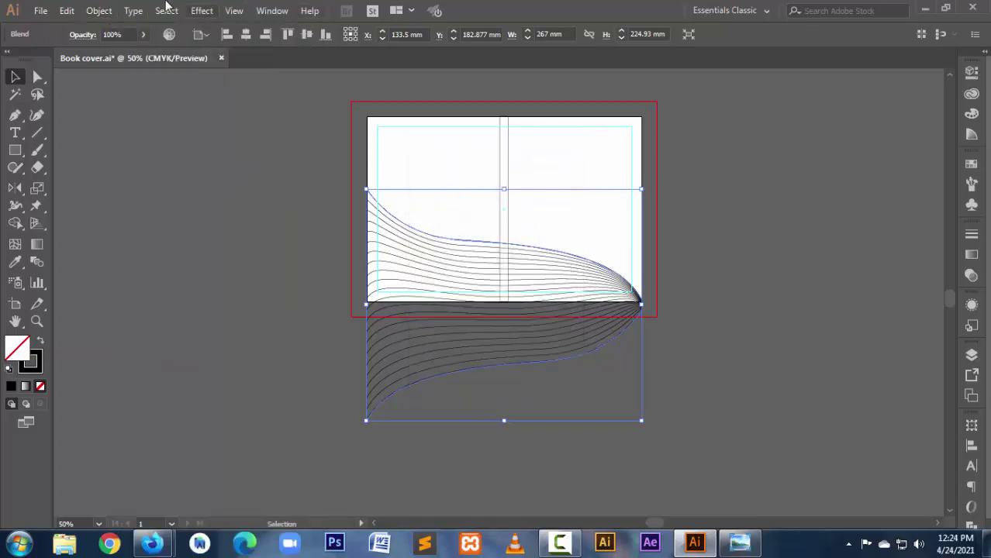
{"action": "left_click", "coordinate": [99, 11]}
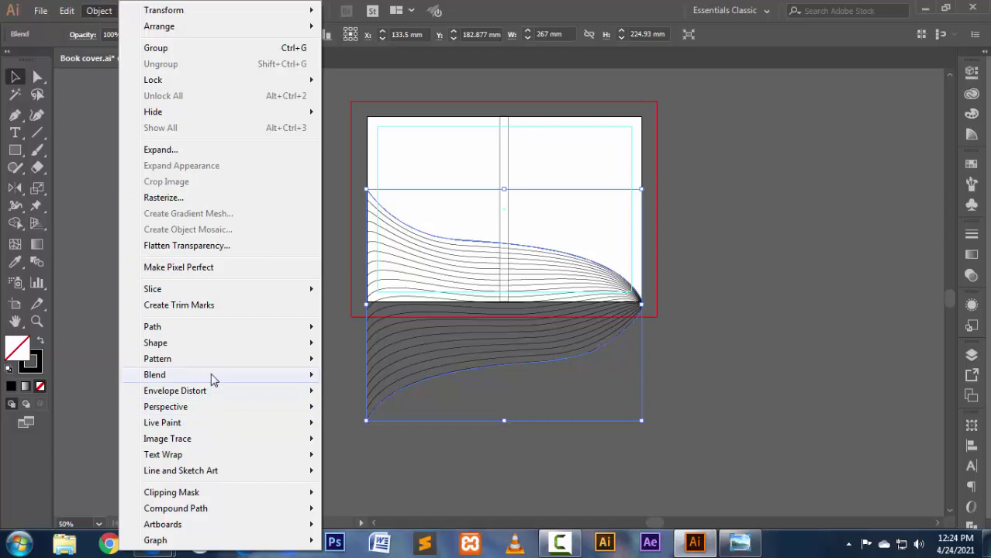
{"action": "mouse_move", "coordinate": [154, 375]}
{"action": "left_click", "coordinate": [515, 440]}
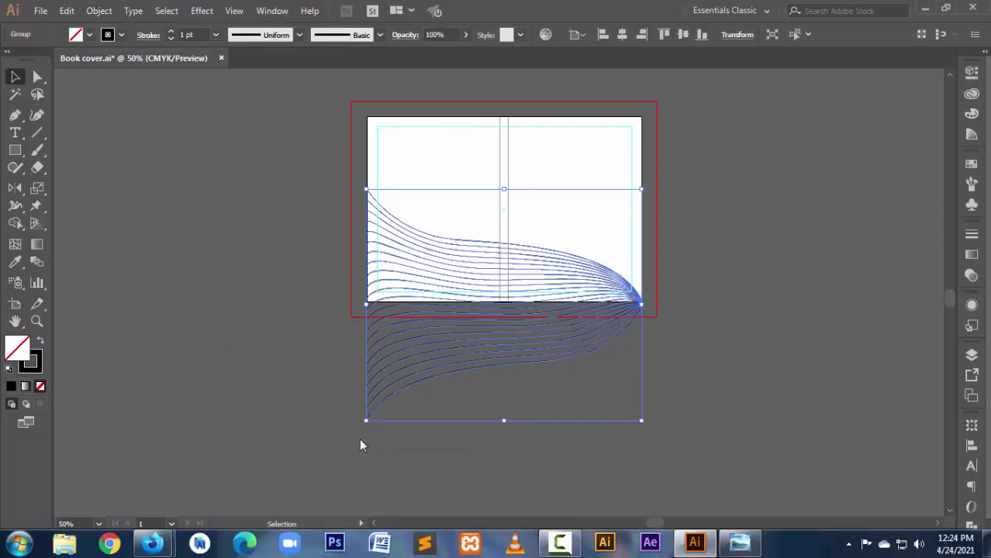
{"action": "left_click", "coordinate": [100, 10]}
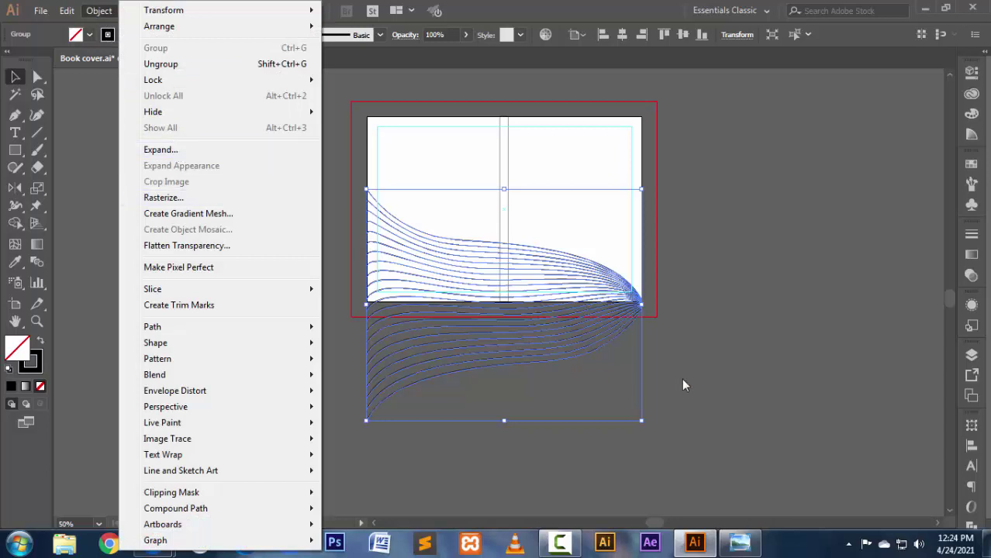
{"action": "left_click", "coordinate": [681, 378]}
{"action": "key", "text": "ctrl+a"}
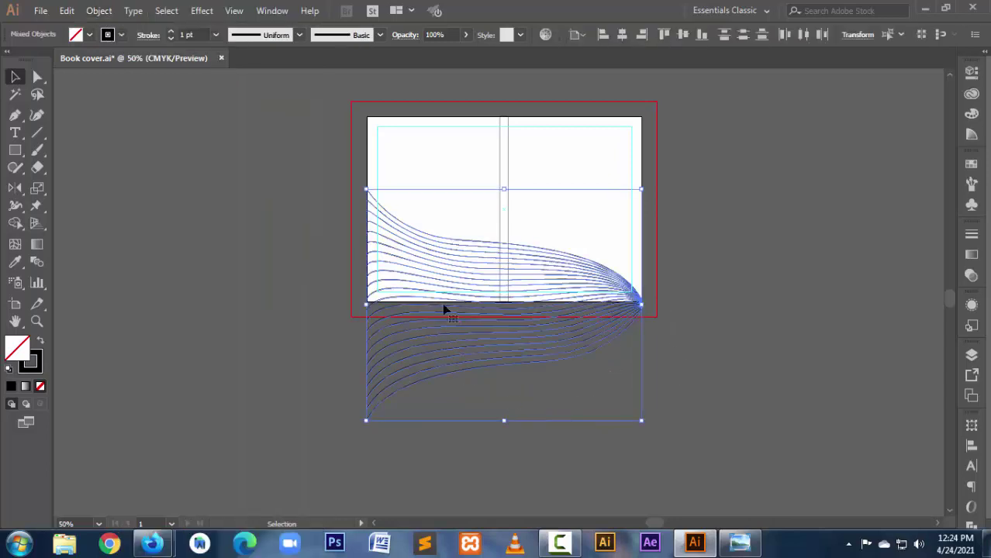
Step: Zoom in on the waves along the cover's bottom and try white, then reddish fills
{"action": "left_click", "coordinate": [670, 391]}
{"action": "left_click", "coordinate": [590, 285]}
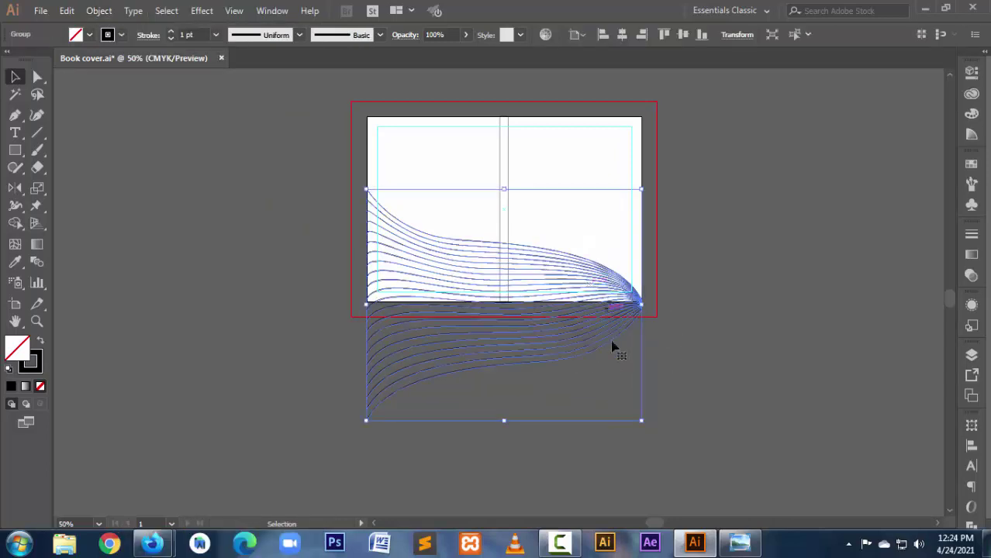
{"action": "left_click", "coordinate": [10, 371]}
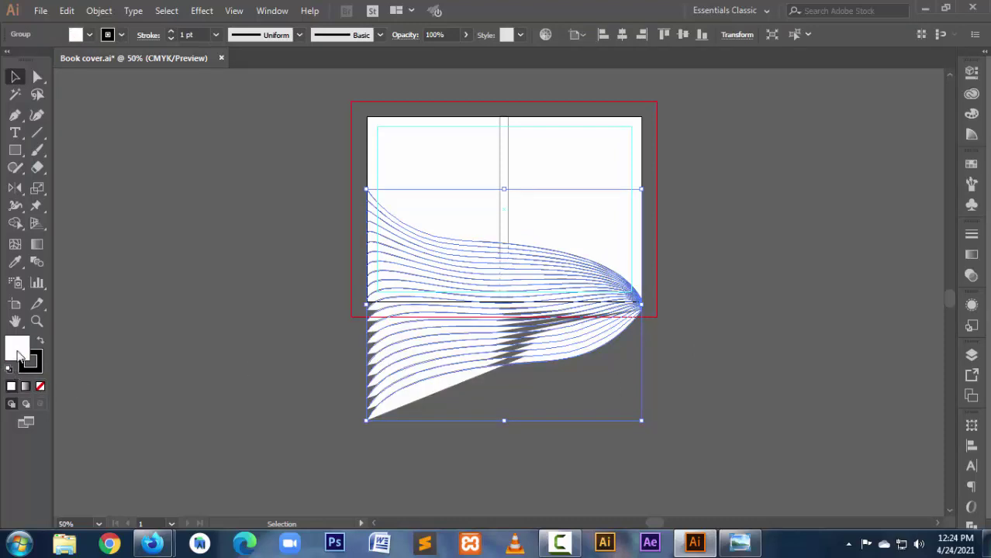
{"action": "left_click", "coordinate": [574, 403]}
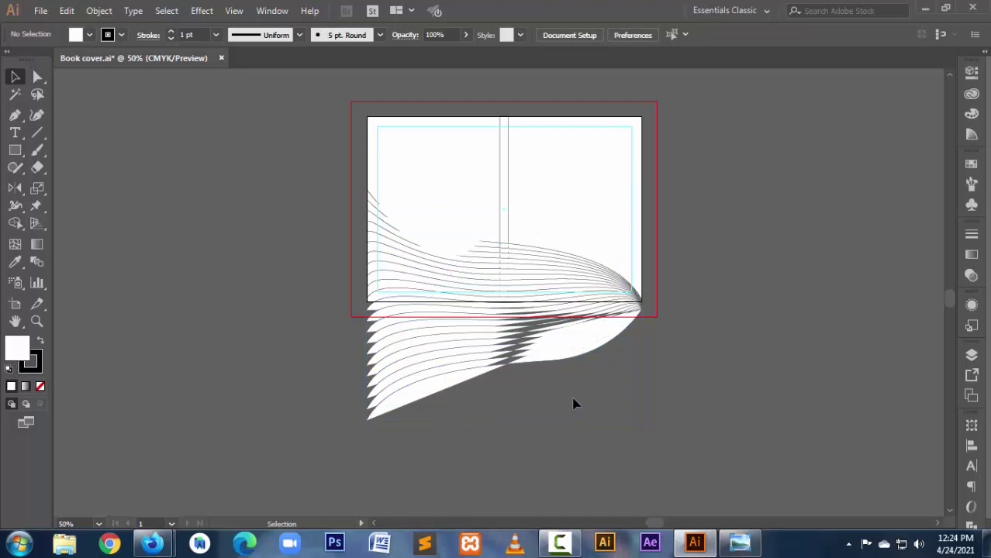
{"action": "key", "text": "z"}
{"action": "left_click_drag", "start_coordinate": [327, 167], "coordinate": [726, 387]}
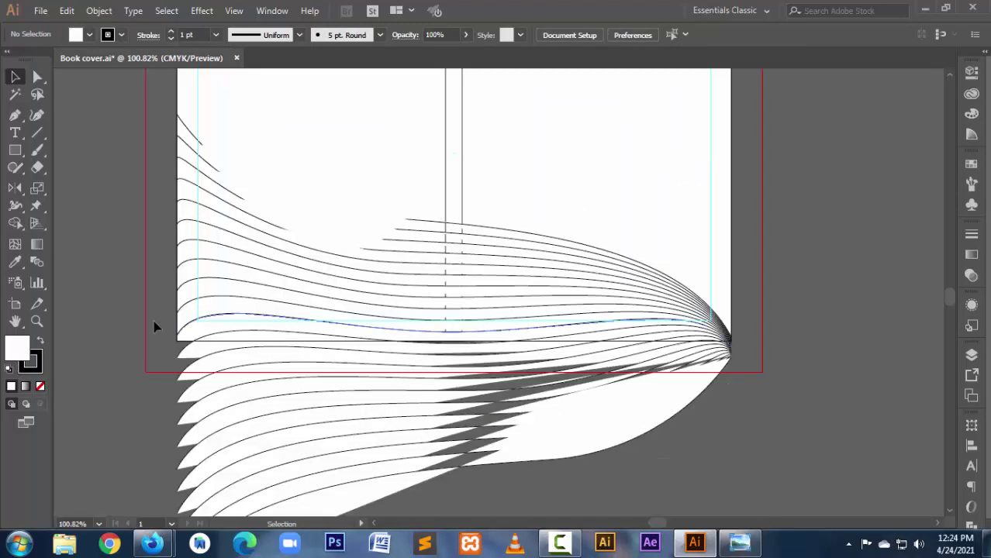
{"action": "double_click", "coordinate": [20, 355]}
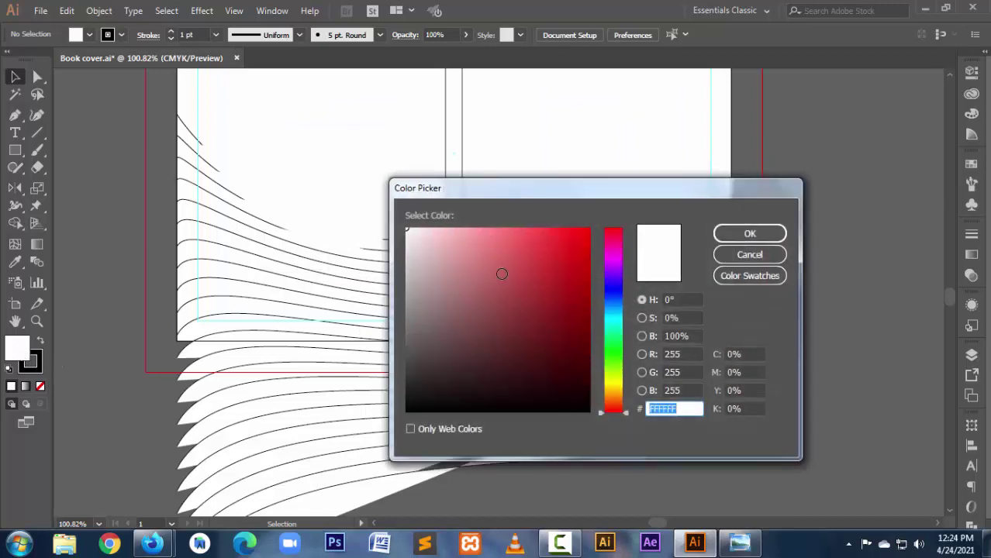
{"action": "left_click", "coordinate": [504, 259]}
{"action": "left_click", "coordinate": [751, 236]}
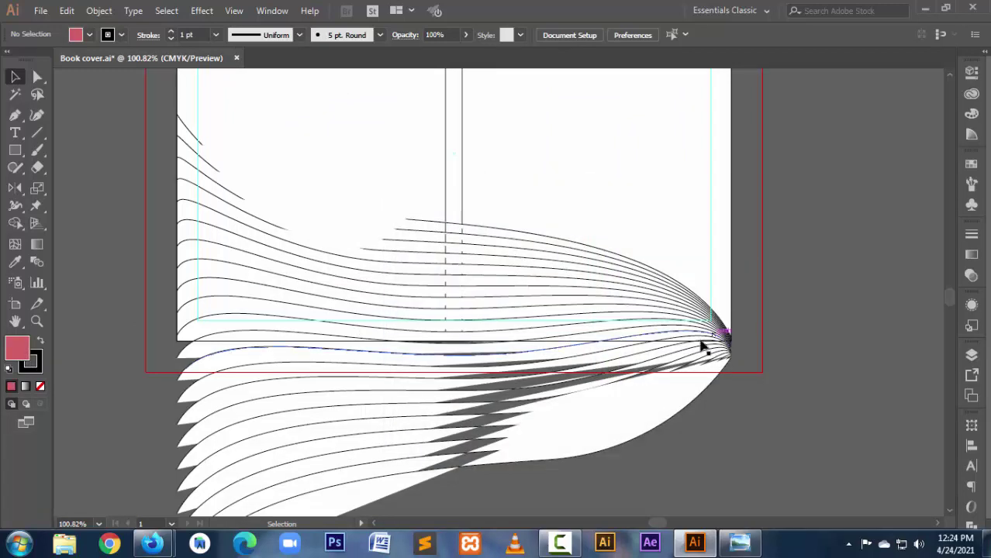
Step: Fill the wave-line group with red #D65454 and reselect it
{"action": "left_click", "coordinate": [724, 341]}
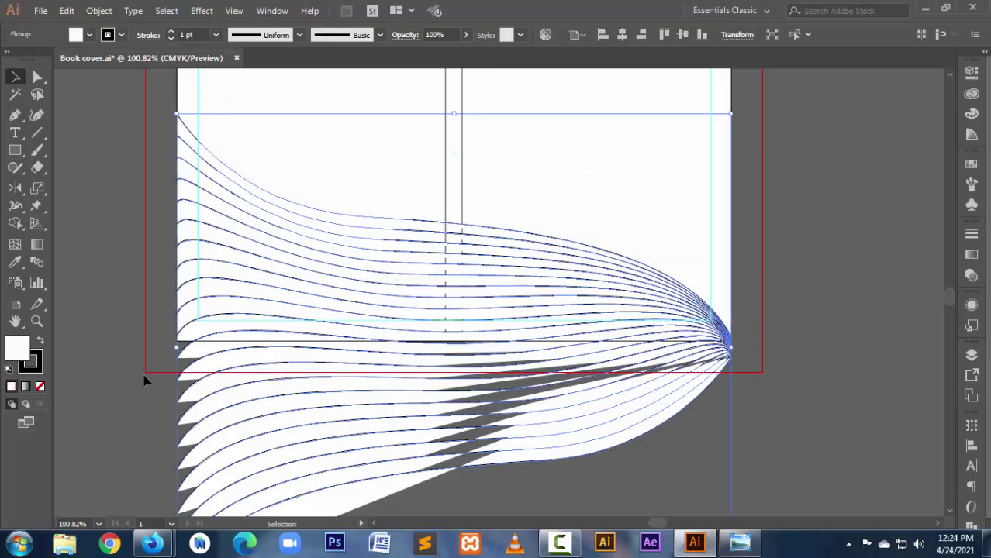
{"action": "double_click", "coordinate": [16, 349]}
{"action": "left_click", "coordinate": [519, 255]}
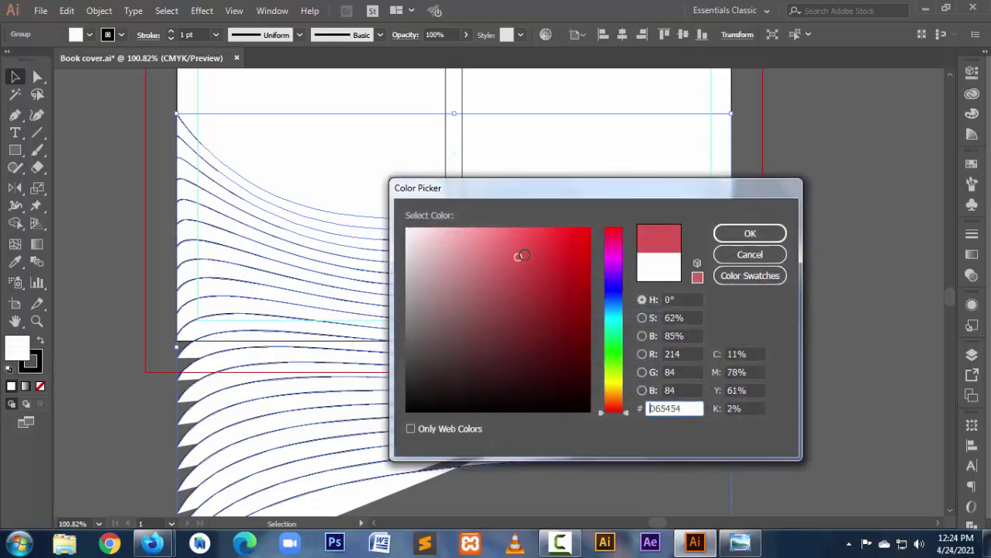
{"action": "left_click", "coordinate": [525, 256]}
{"action": "left_click", "coordinate": [768, 238]}
{"action": "left_click", "coordinate": [748, 235]}
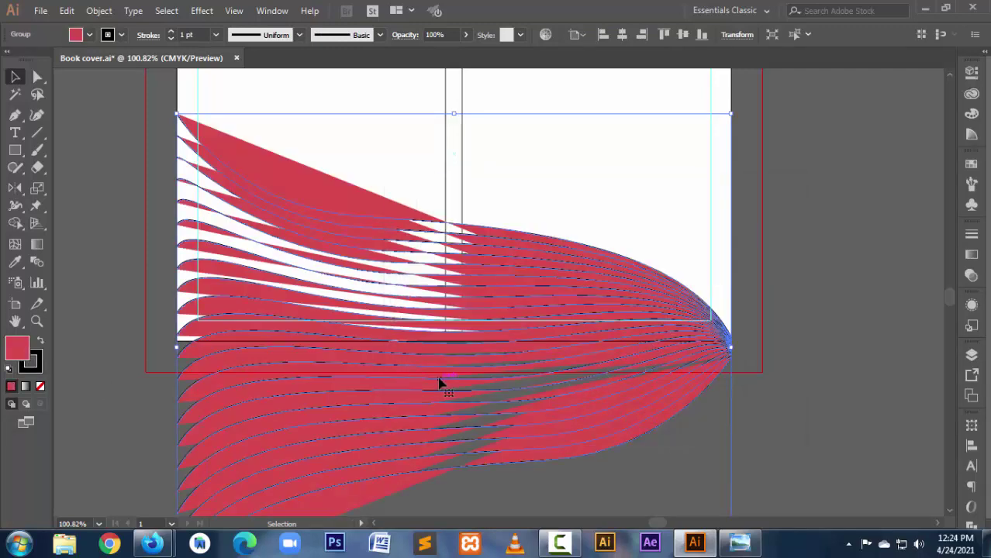
{"action": "left_click", "coordinate": [826, 308]}
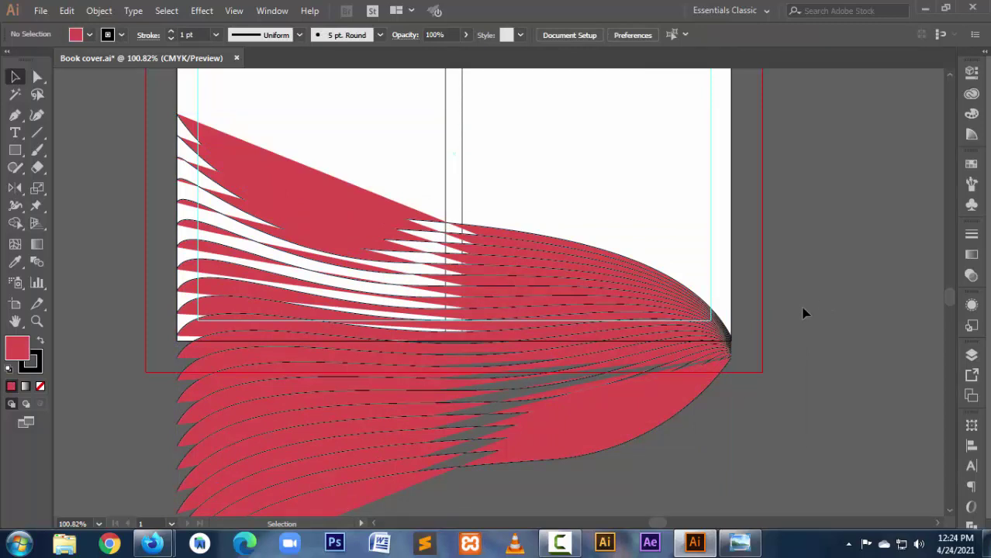
{"action": "left_click", "coordinate": [310, 230]}
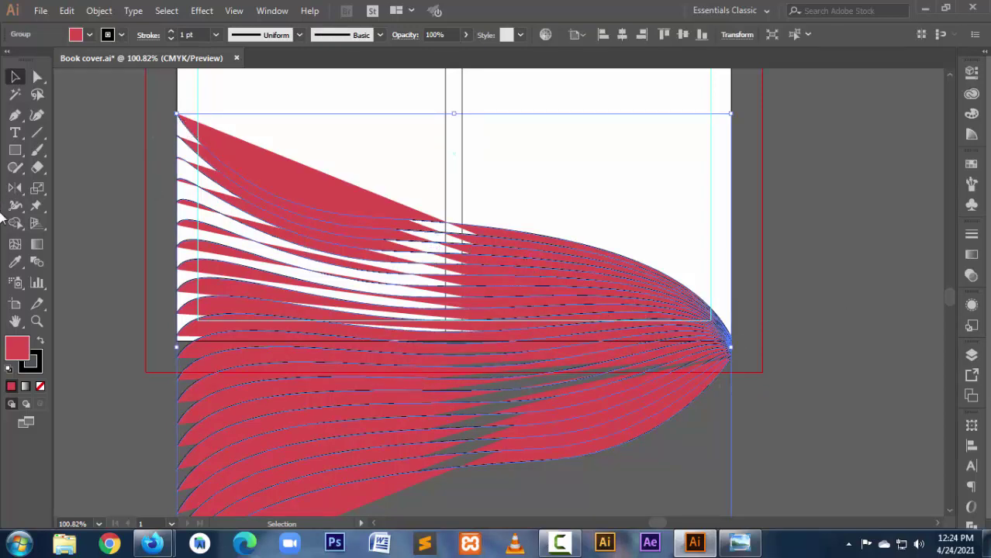
Step: Try reflecting the wave group horizontally, vertically, then at a 35° angle
{"action": "double_click", "coordinate": [14, 188]}
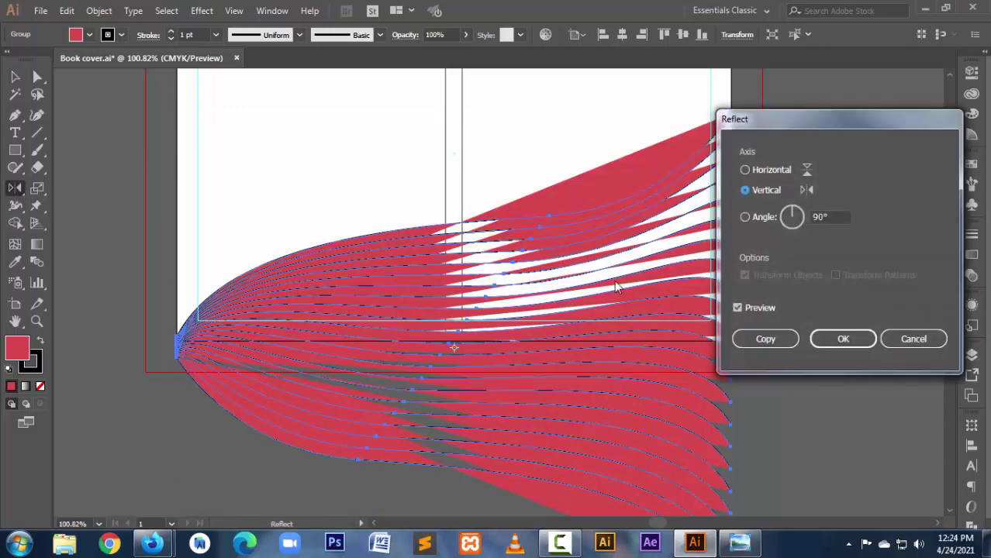
{"action": "left_click", "coordinate": [771, 171]}
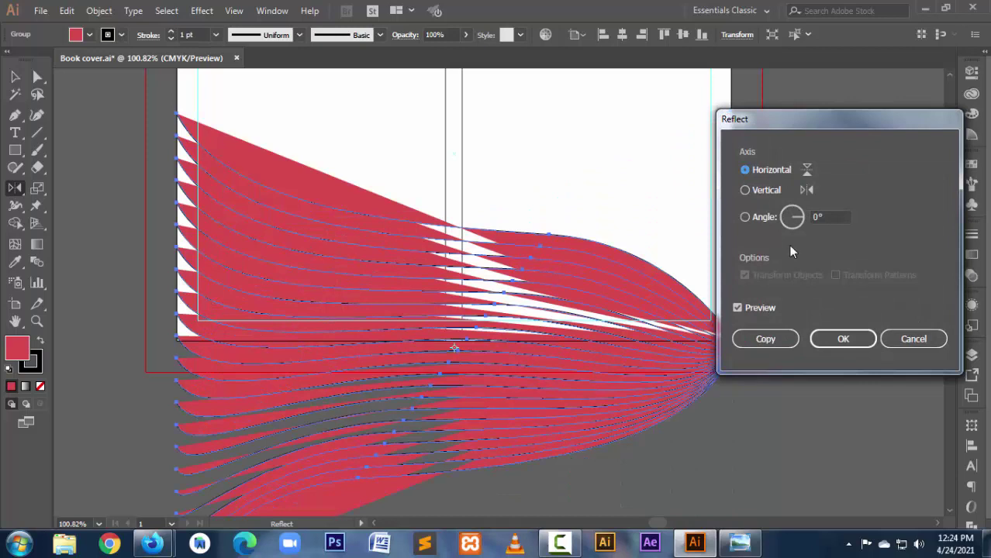
{"action": "left_click", "coordinate": [767, 190]}
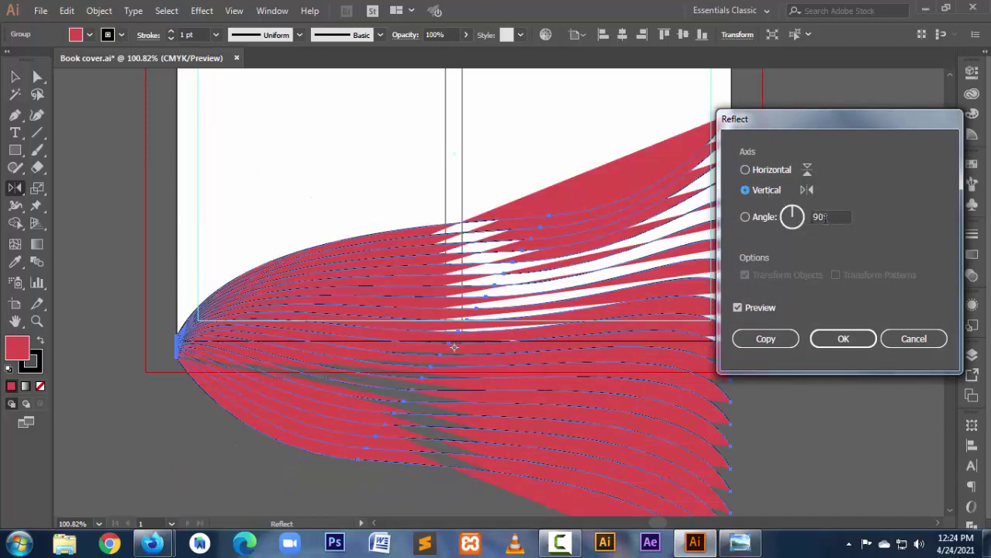
{"action": "left_click", "coordinate": [745, 217]}
{"action": "type", "text": "30"}
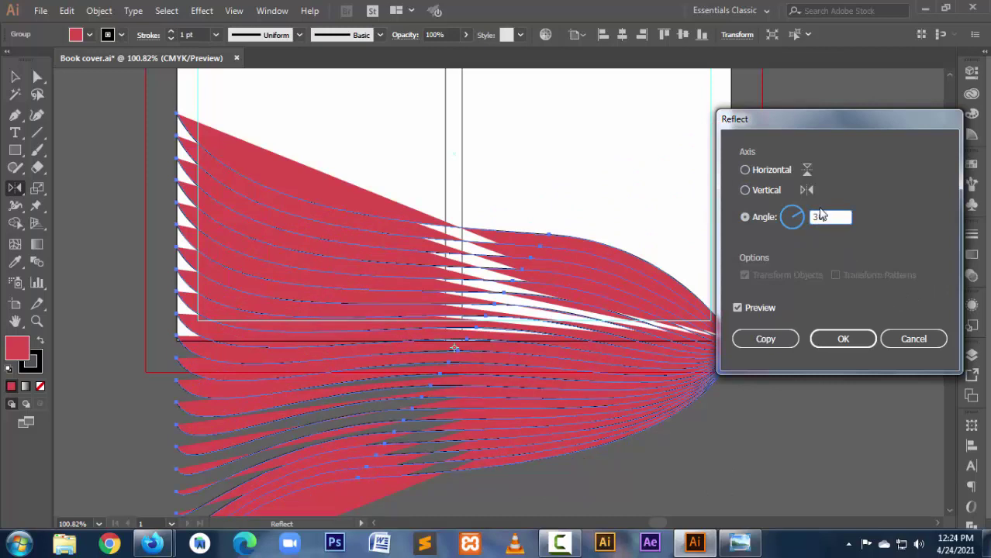
{"action": "left_click", "coordinate": [761, 220]}
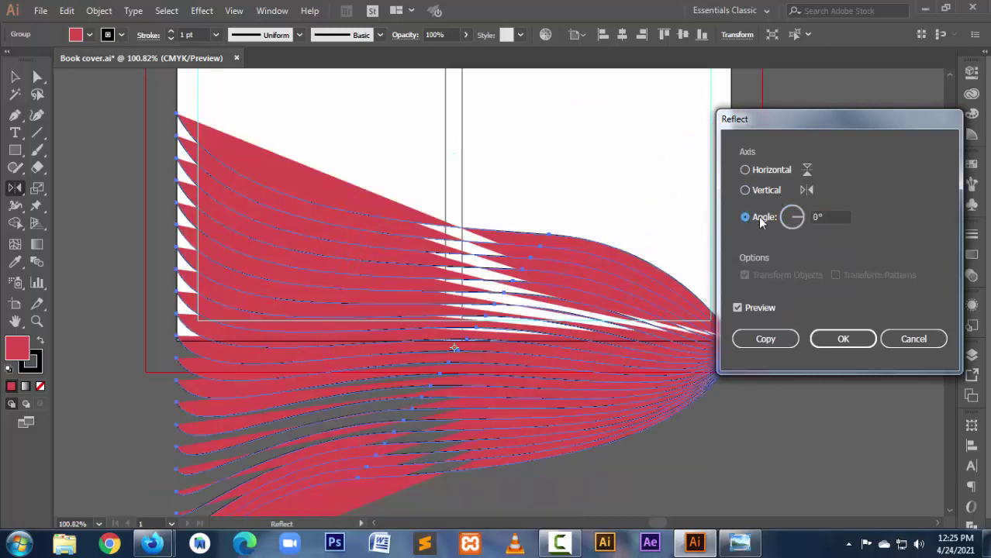
{"action": "left_click", "coordinate": [828, 217]}
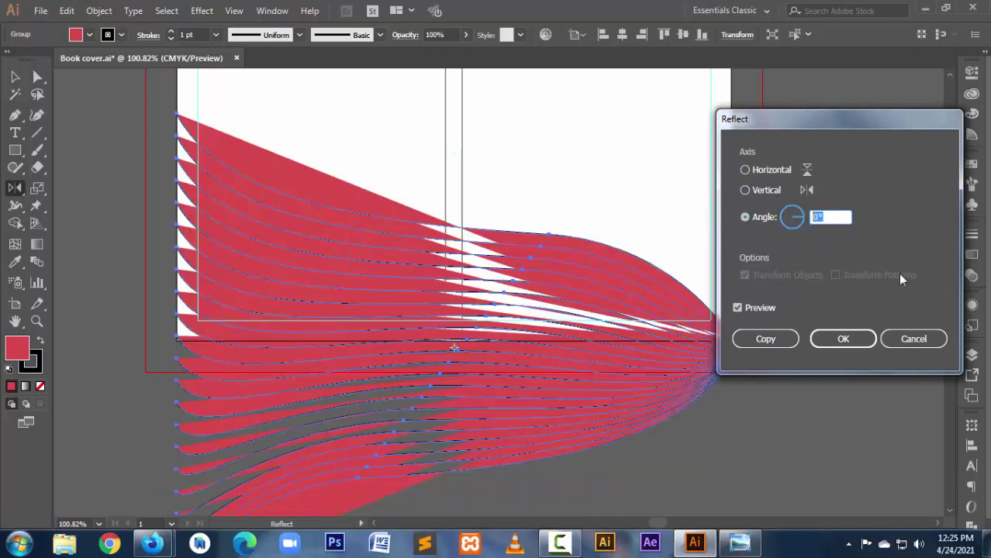
{"action": "type", "text": "3"}
{"action": "type", "text": "5"}
{"action": "key", "text": "Return"}
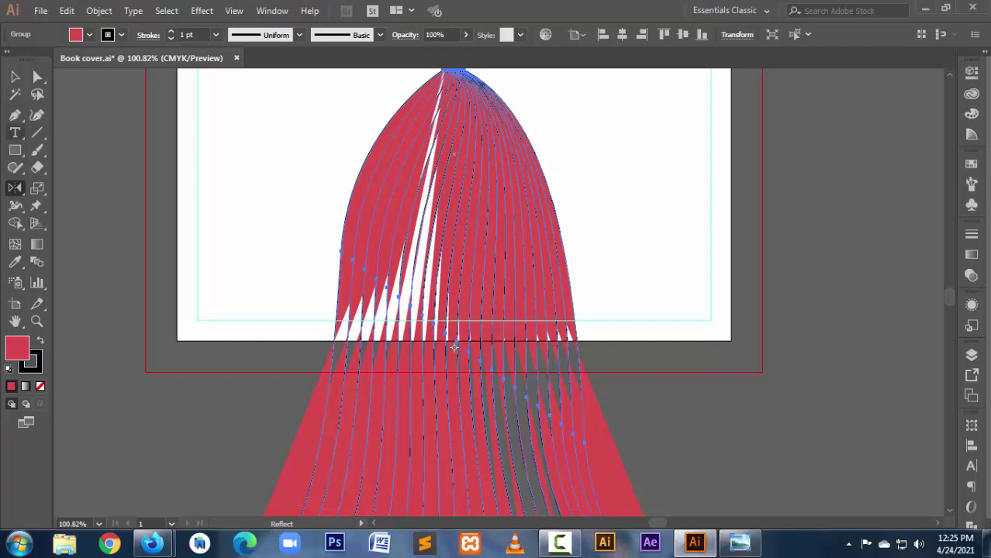
Step: Zoom out and create a reflected copy of the wave group at a 45° angle
{"action": "left_click", "coordinate": [14, 77]}
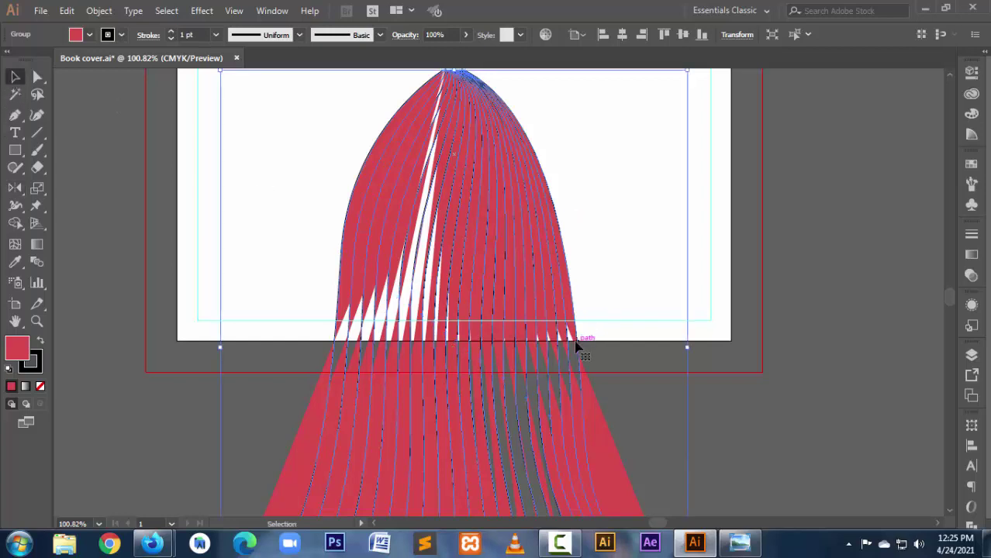
{"action": "key", "text": "ctrl+minus"}
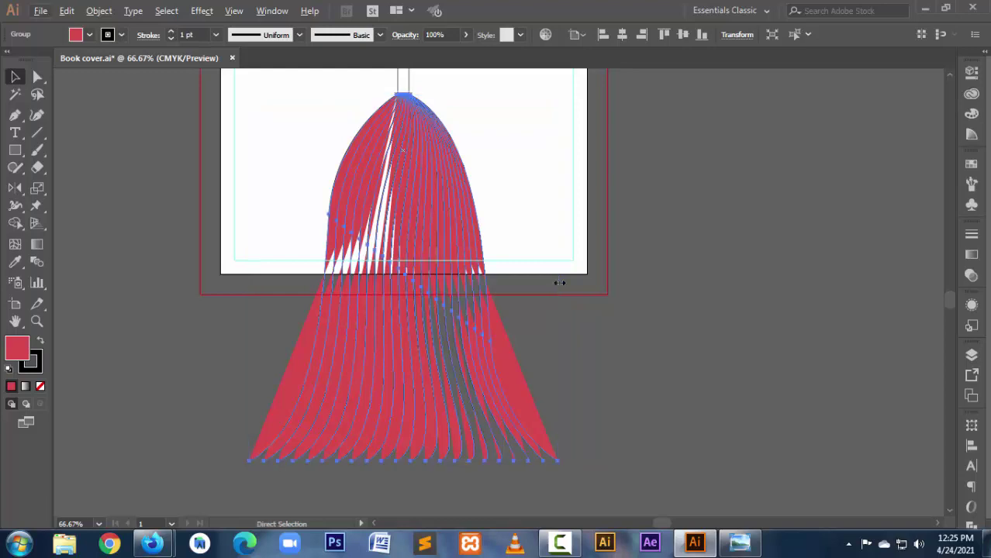
{"action": "left_click_drag", "start_coordinate": [558, 282], "coordinate": [552, 283]}
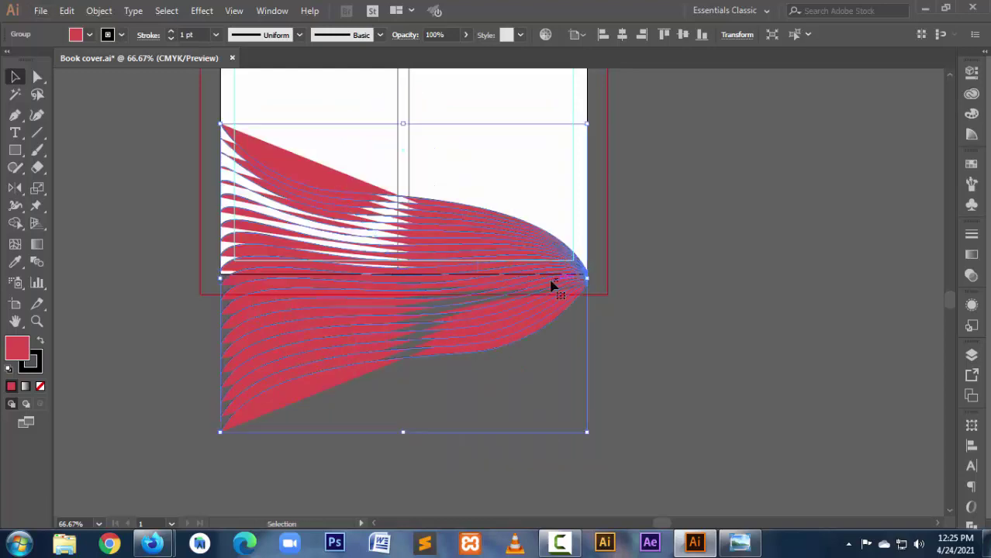
{"action": "double_click", "coordinate": [14, 189]}
{"action": "left_click", "coordinate": [749, 218]}
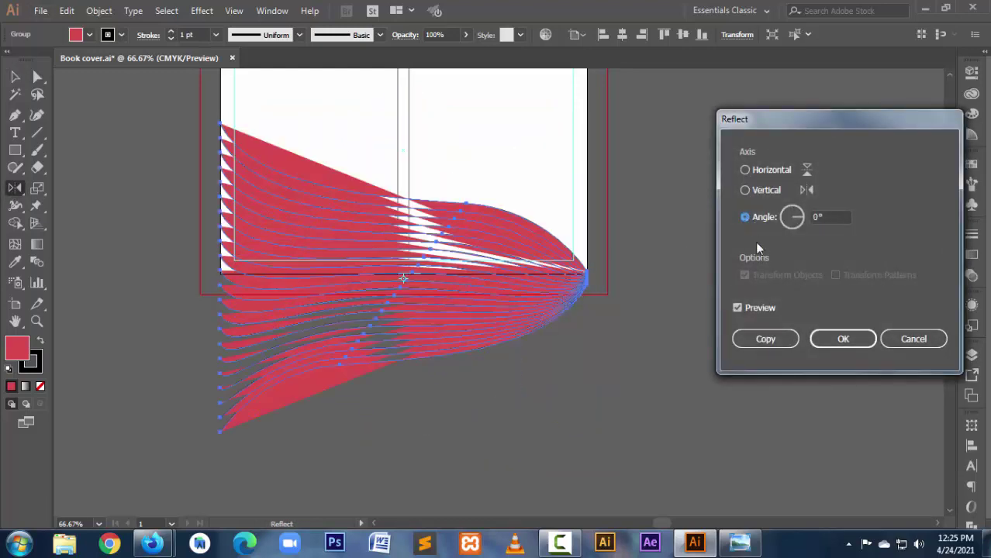
{"action": "left_click", "coordinate": [839, 217]}
{"action": "type", "text": "45"}
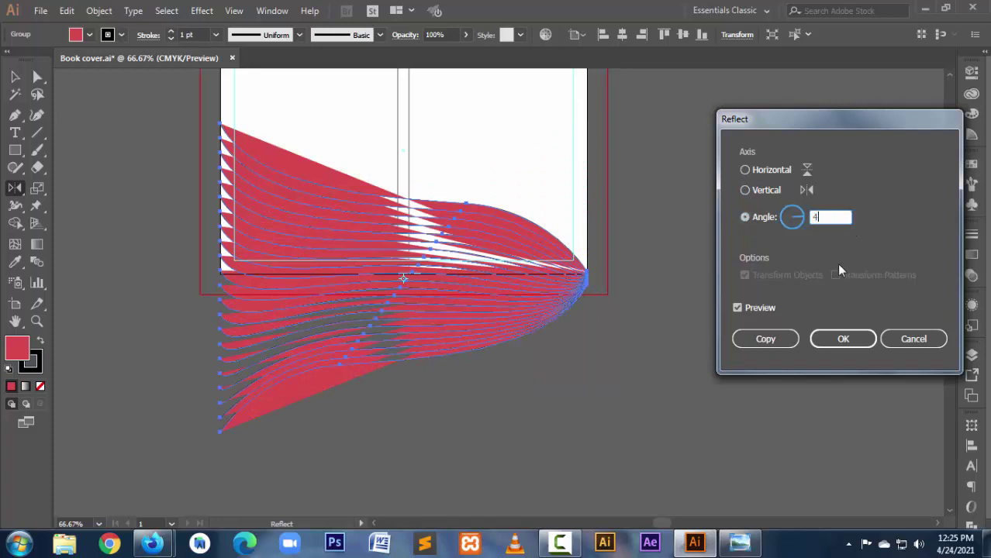
{"action": "left_click", "coordinate": [765, 339]}
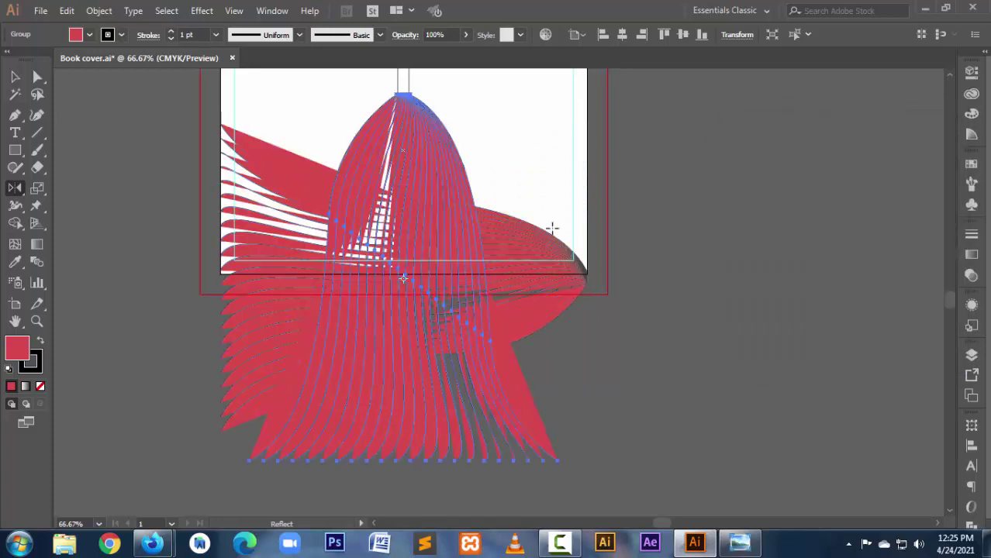
{"action": "left_click", "coordinate": [15, 76]}
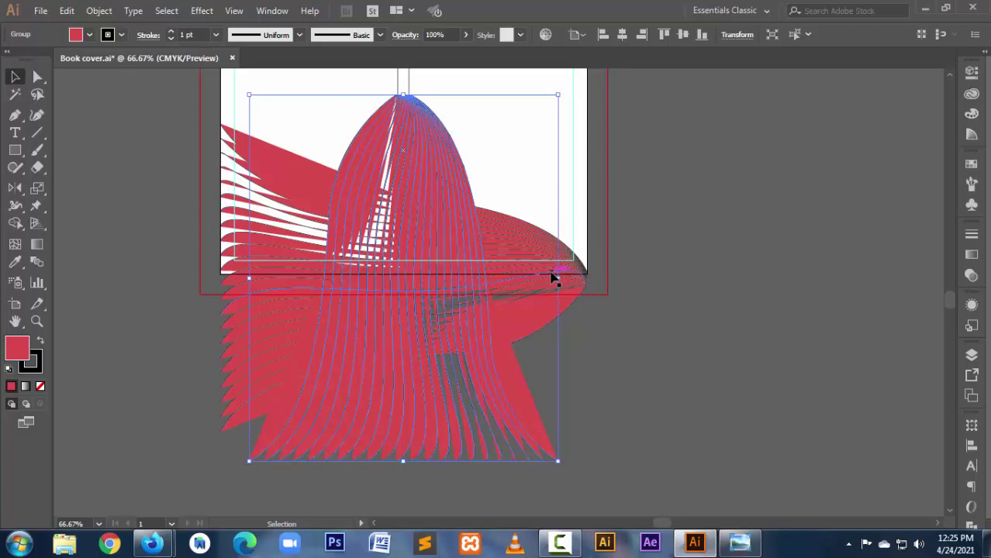
Step: Widen the bell-shaped copy and set Fill to None on both wave blends
{"action": "left_click_drag", "start_coordinate": [559, 279], "coordinate": [808, 250]}
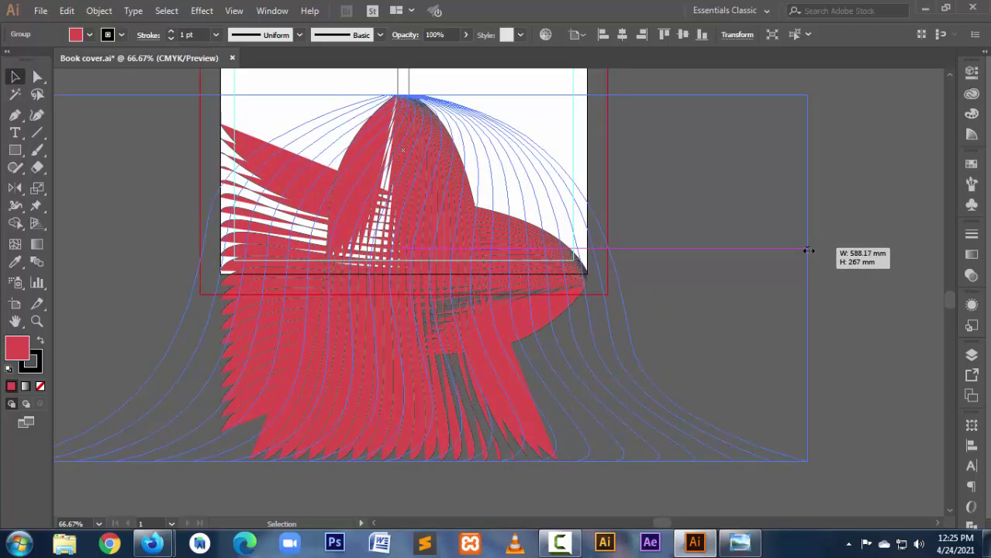
{"action": "left_click", "coordinate": [713, 253]}
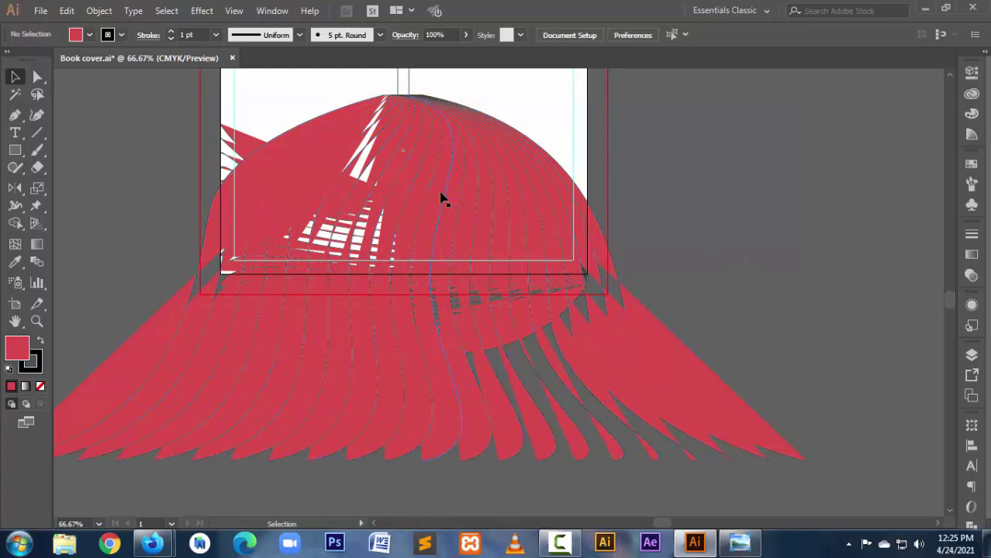
{"action": "left_click", "coordinate": [454, 162]}
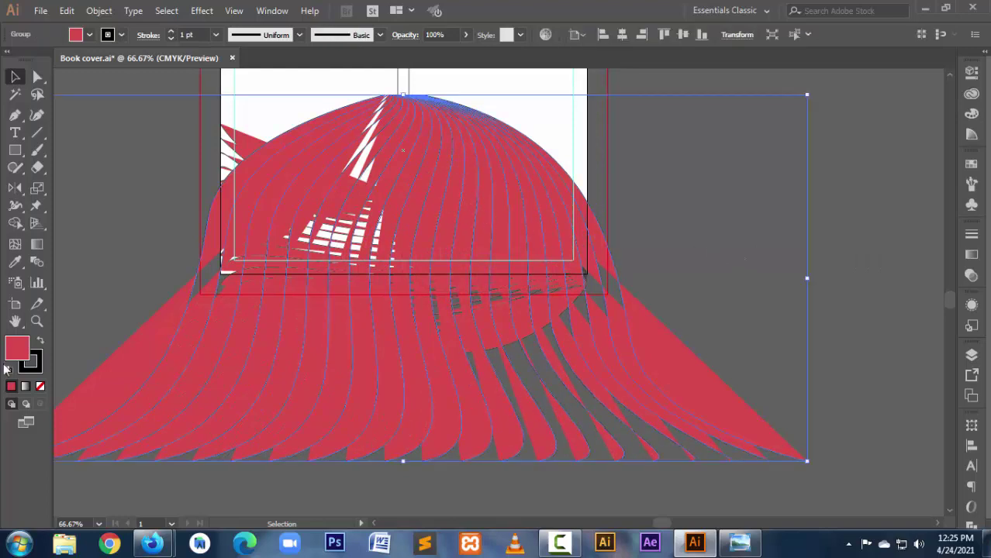
{"action": "left_click", "coordinate": [41, 385]}
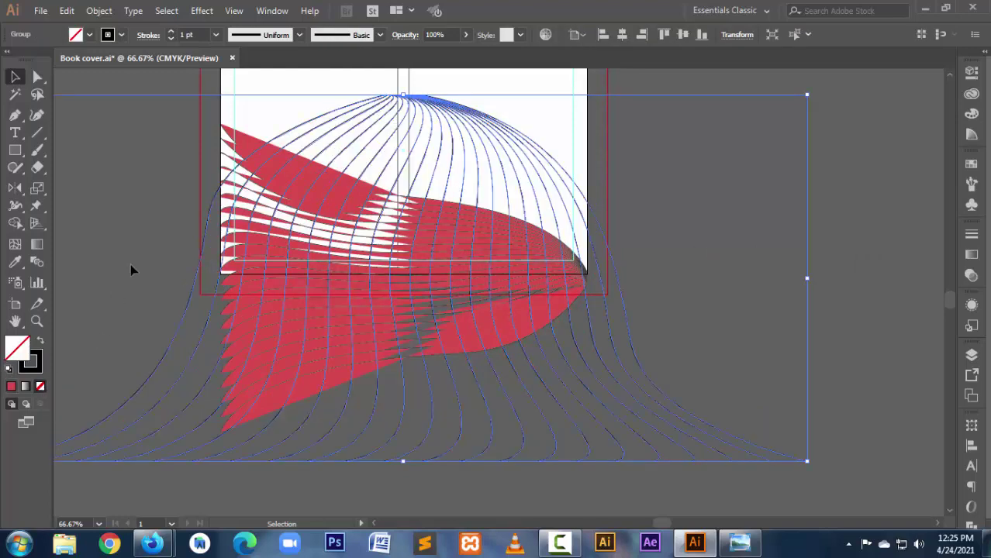
{"action": "left_click", "coordinate": [128, 216]}
{"action": "left_click", "coordinate": [229, 138]}
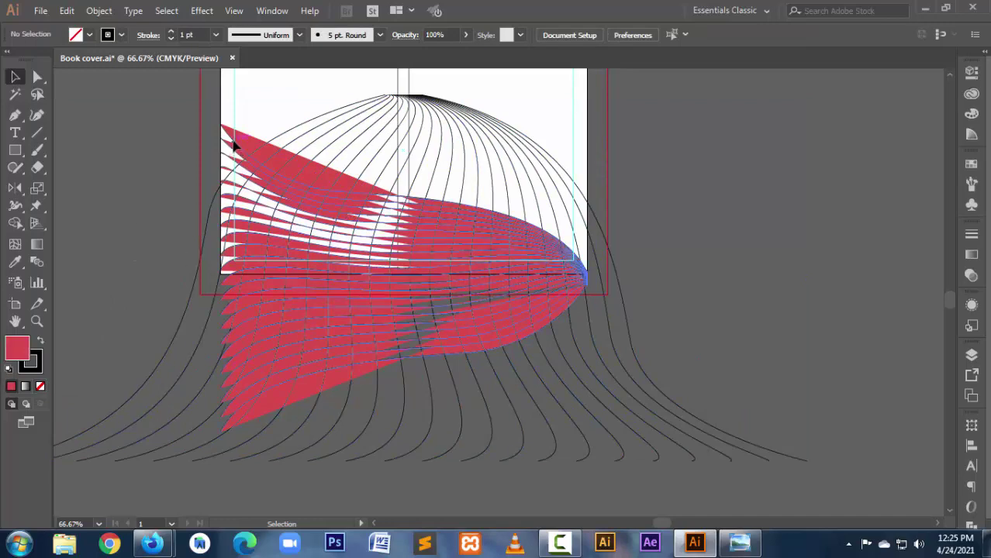
{"action": "left_click", "coordinate": [42, 385]}
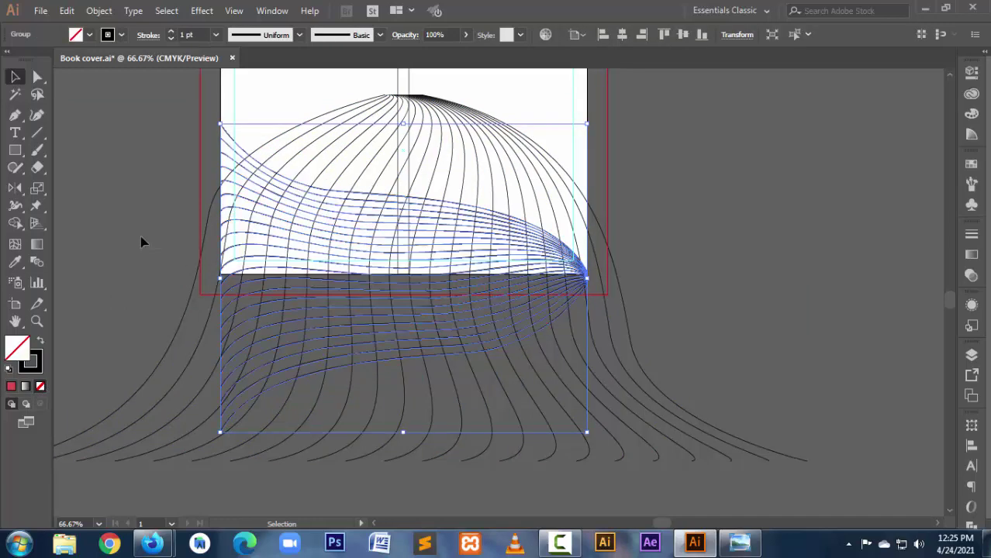
{"action": "left_click", "coordinate": [141, 239]}
Step: Reposition the bell blend, then Alt-drag a copy about 119 mm left to overlap it
{"action": "mouse_move", "coordinate": [422, 126]}
{"action": "left_mouse_down"}
{"action": "mouse_move", "coordinate": [412, 179]}
{"action": "mouse_move", "coordinate": [447, 170]}
{"action": "mouse_move", "coordinate": [509, 190]}
{"action": "left_mouse_up"}
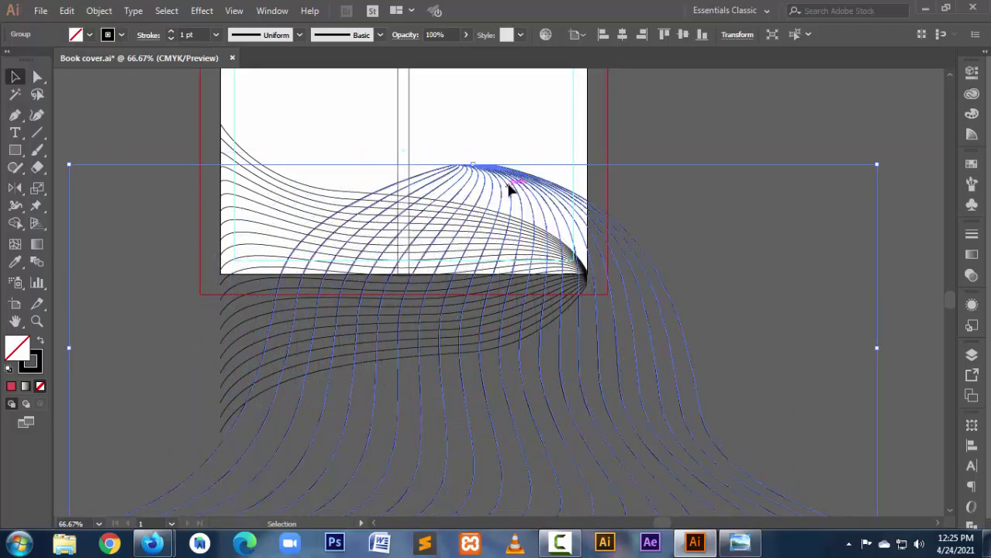
{"action": "left_click_drag", "start_coordinate": [509, 192], "coordinate": [539, 193]}
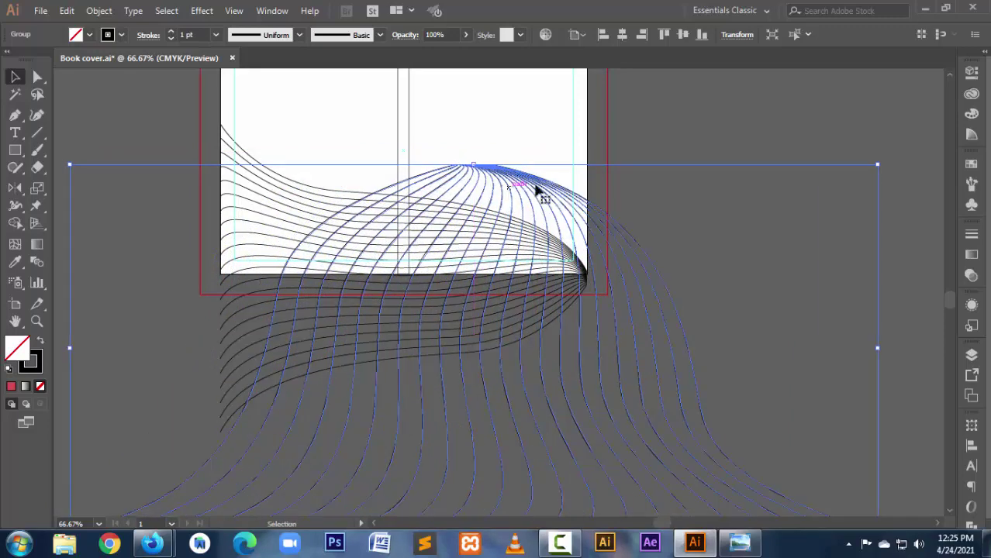
{"action": "left_click", "coordinate": [697, 225]}
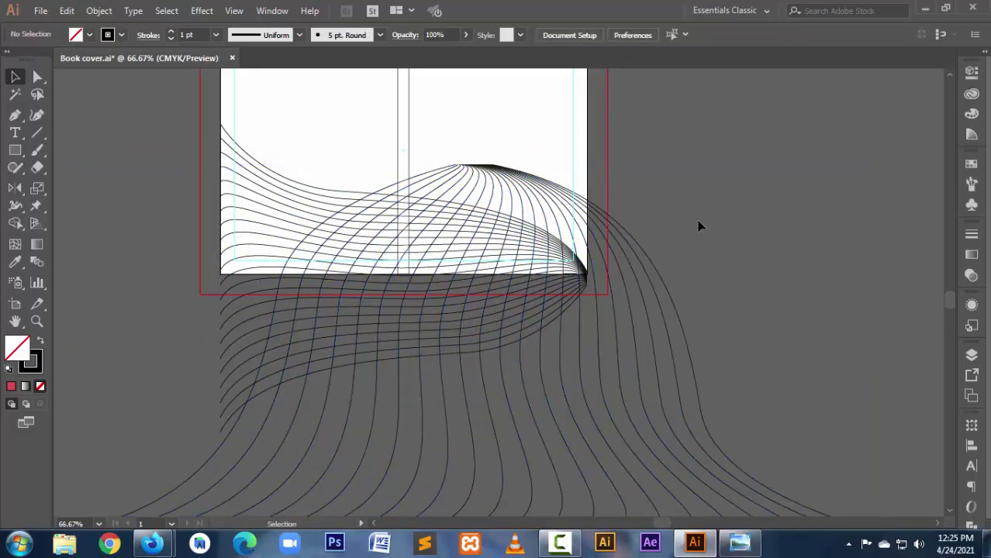
{"action": "left_click", "coordinate": [287, 211]}
{"action": "left_click", "coordinate": [508, 201]}
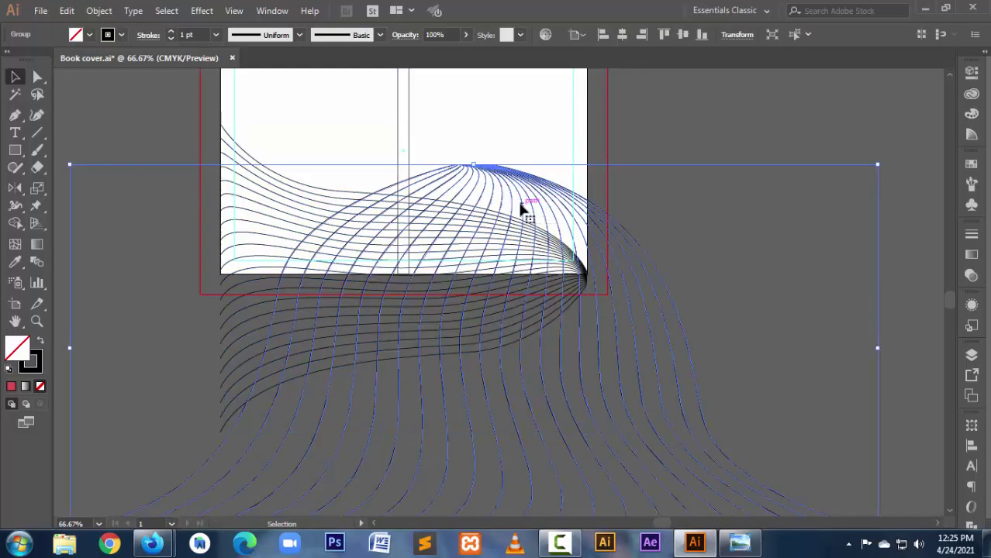
{"action": "left_click_drag", "start_coordinate": [521, 207], "coordinate": [359, 205]}
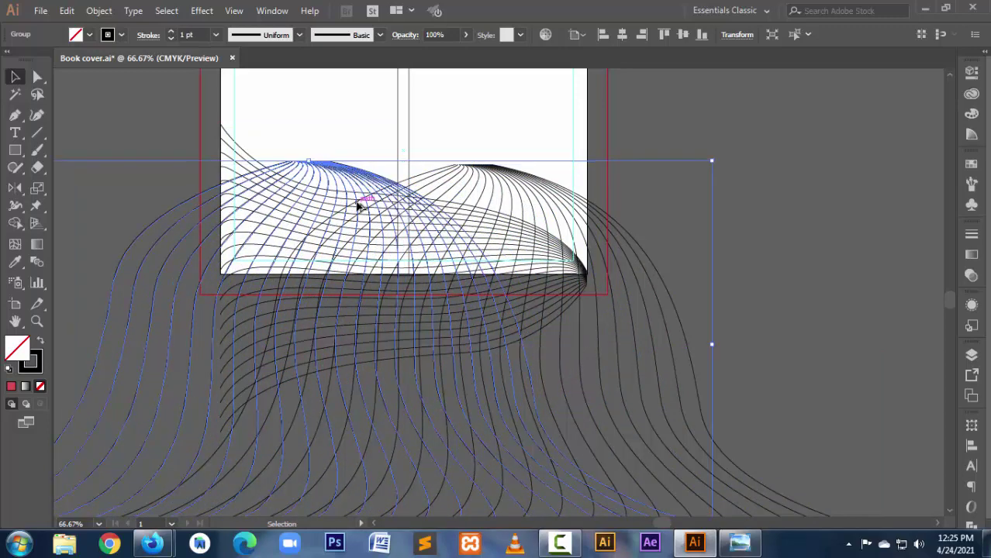
{"action": "left_click", "coordinate": [648, 221]}
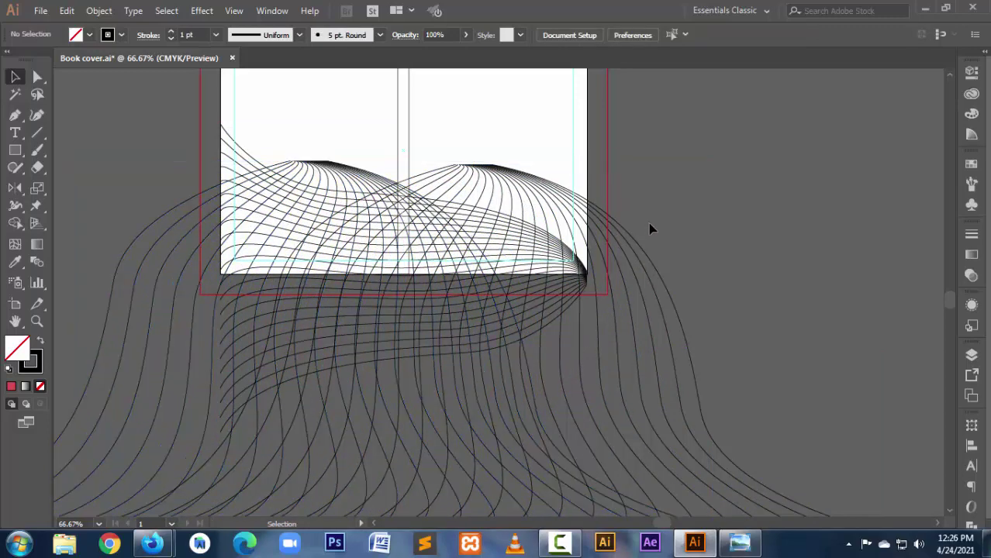
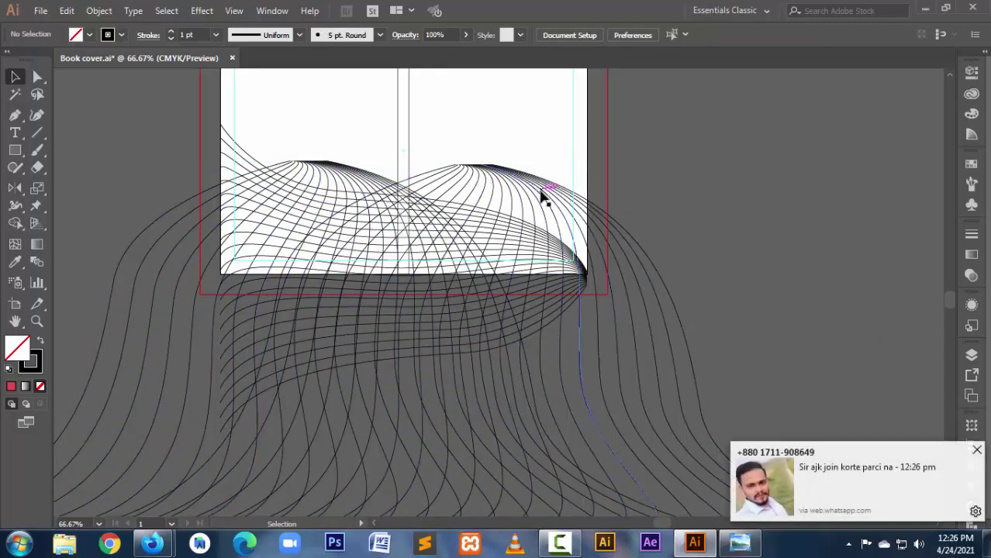
Step: Reflect a copy of the right wave group across the vertical axis to form a crisscross mesh
{"action": "left_click", "coordinate": [358, 177]}
{"action": "left_click", "coordinate": [502, 186]}
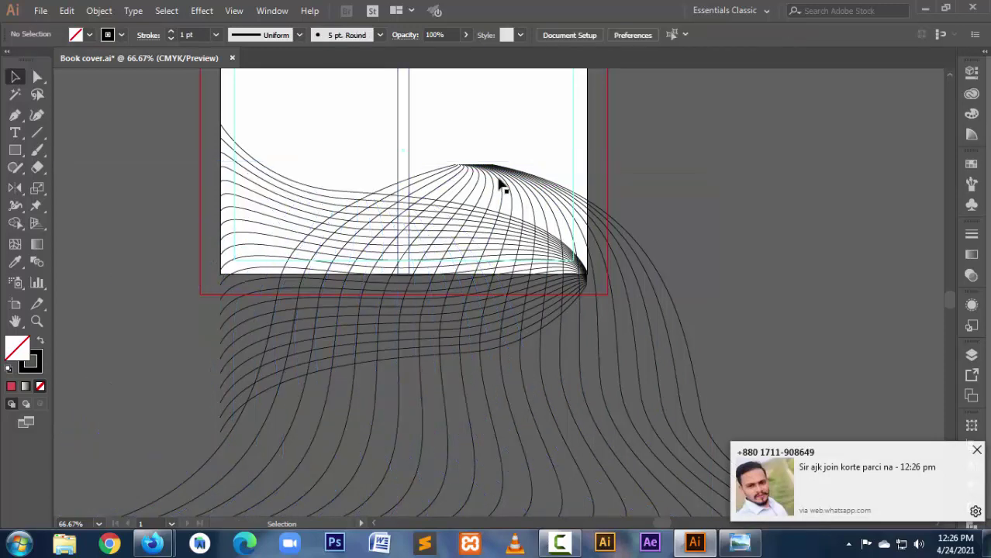
{"action": "left_click", "coordinate": [589, 190]}
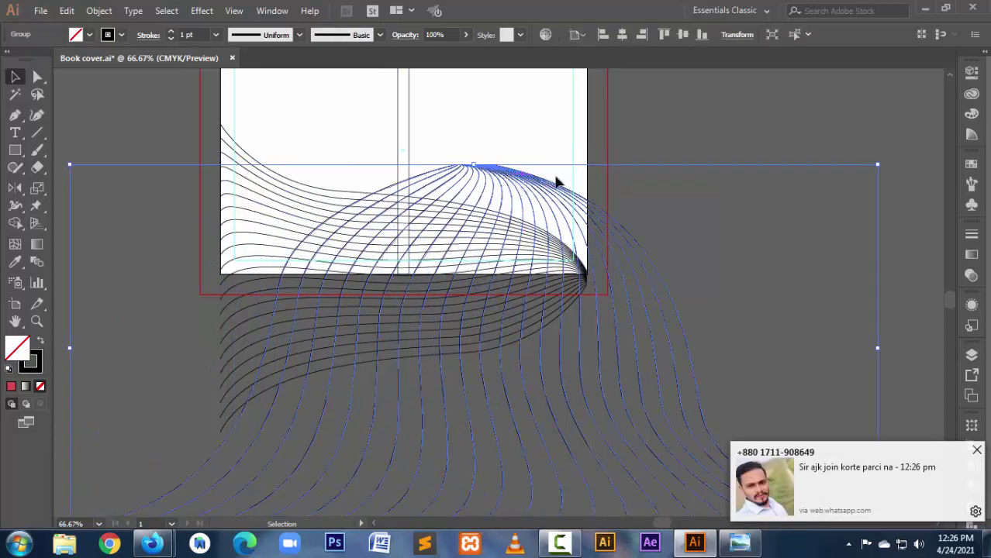
{"action": "double_click", "coordinate": [15, 188]}
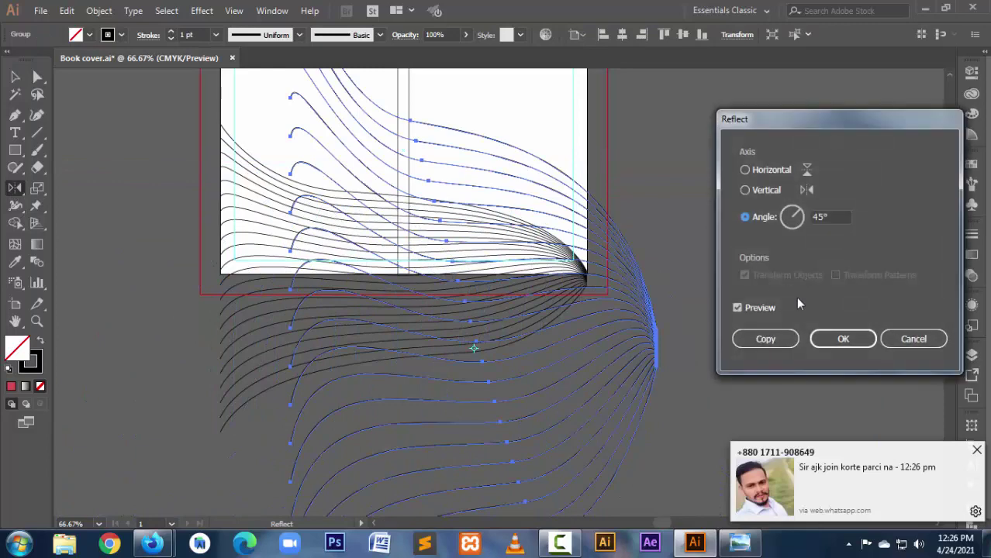
{"action": "left_click", "coordinate": [764, 194]}
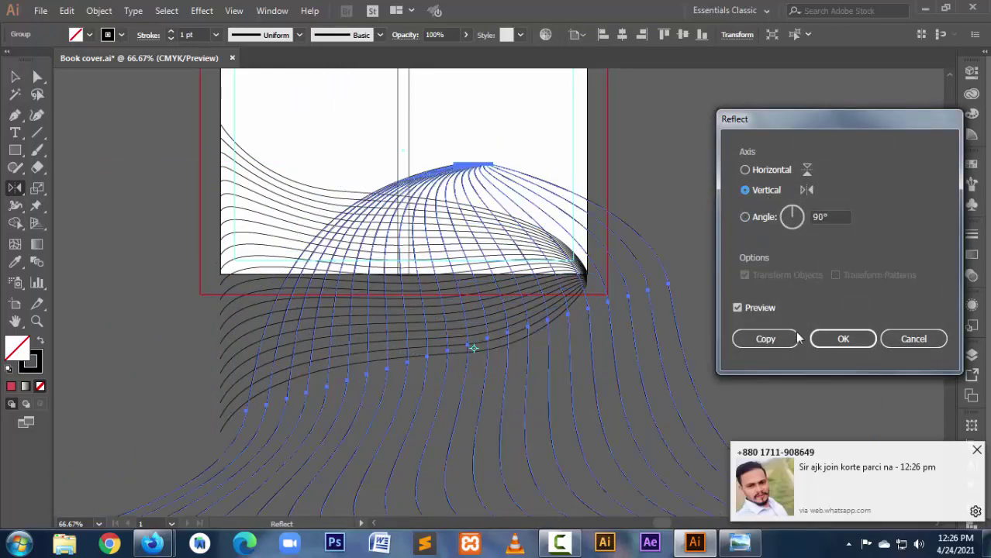
{"action": "left_click", "coordinate": [766, 339]}
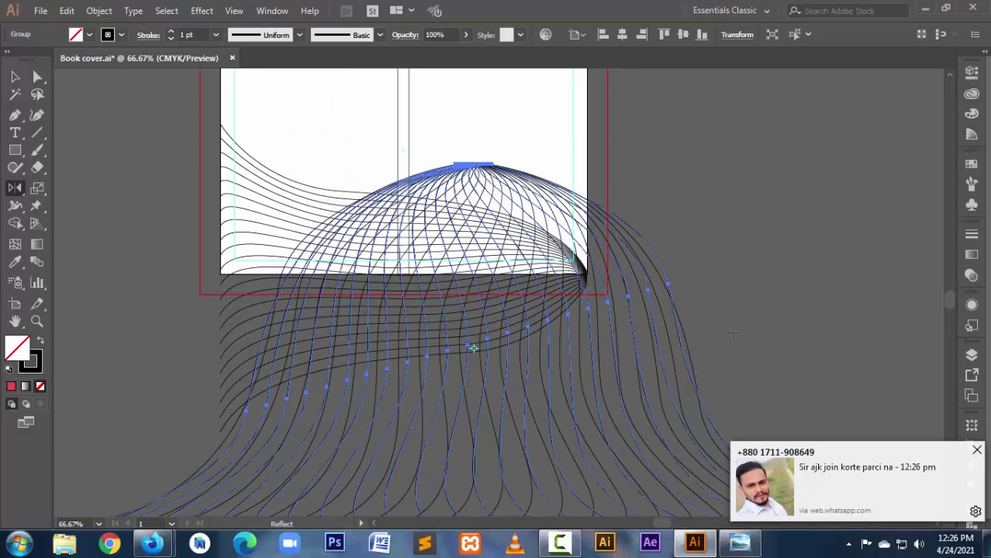
{"action": "key", "text": "v"}
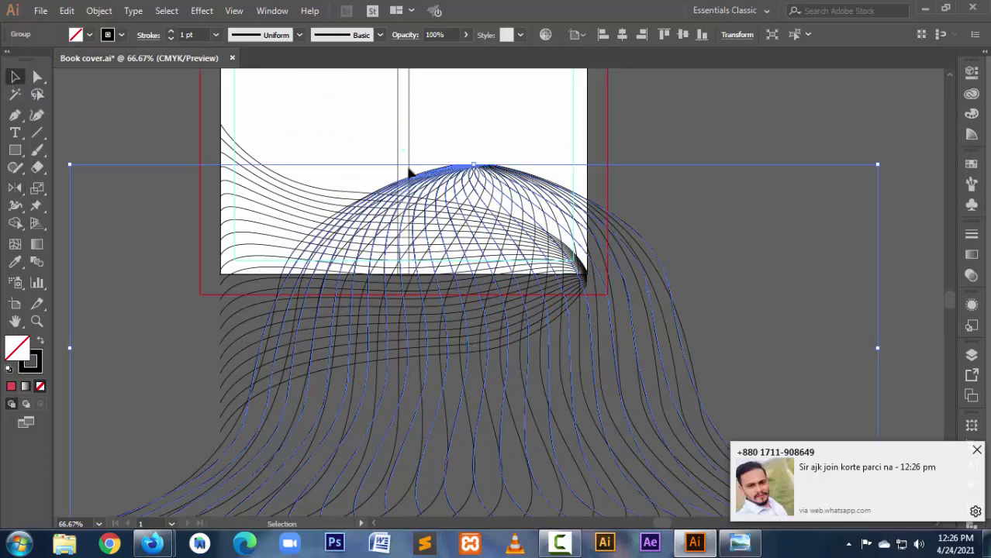
{"action": "left_click", "coordinate": [763, 231]}
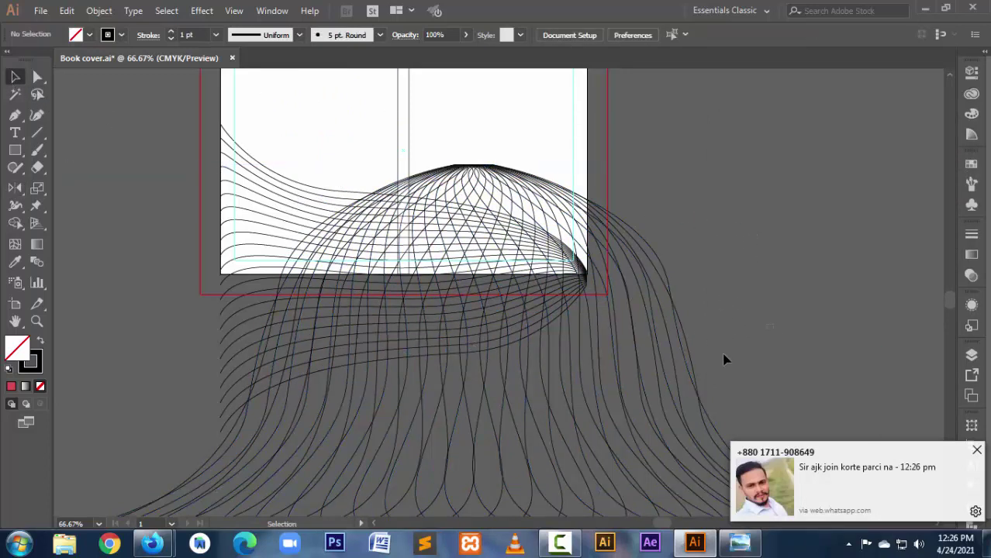
Step: Alt-drag a copy of the dome mesh to the left to make a second mountain
{"action": "left_click_drag", "start_coordinate": [632, 398], "coordinate": [634, 396]}
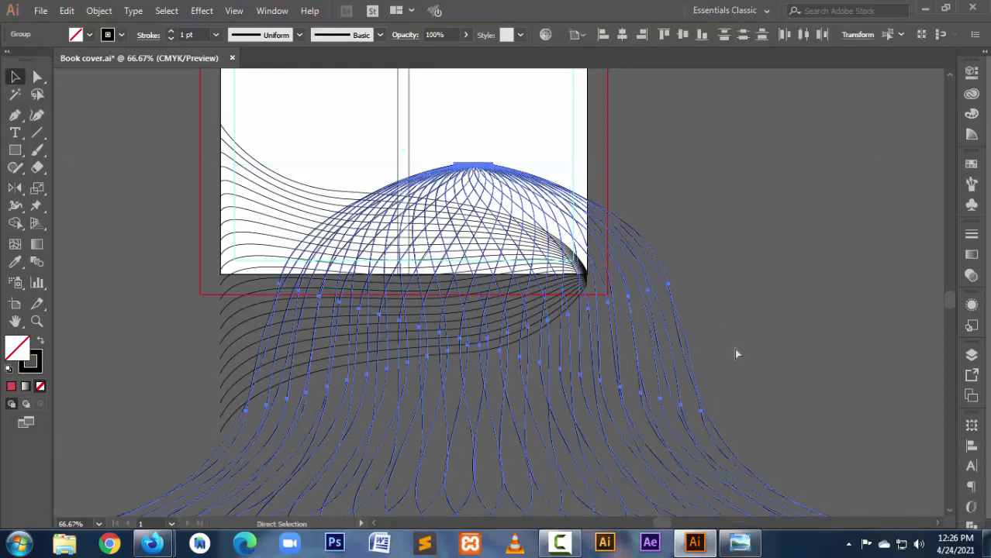
{"action": "left_click_drag", "start_coordinate": [475, 192], "coordinate": [332, 193]}
{"action": "left_click", "coordinate": [490, 182]}
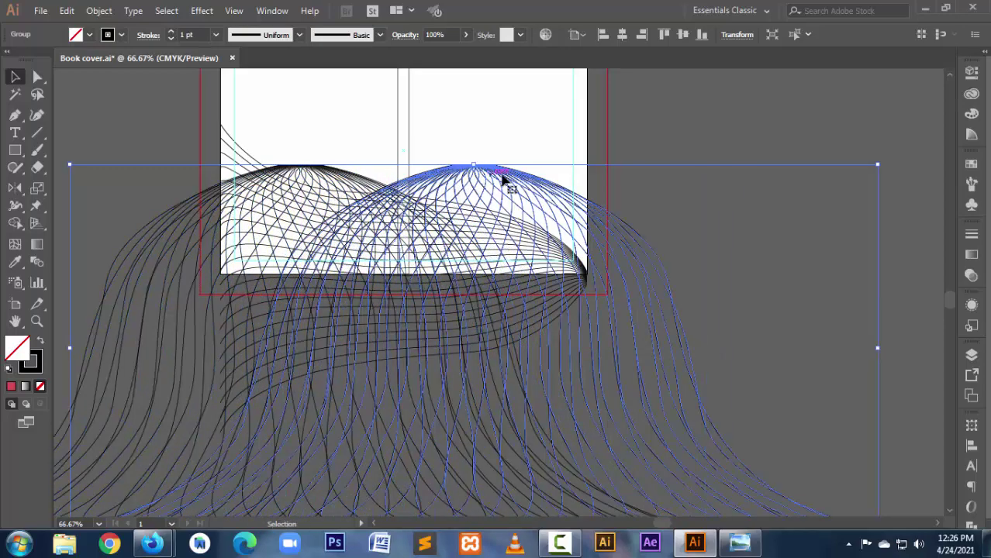
{"action": "left_click_drag", "start_coordinate": [485, 176], "coordinate": [489, 177]}
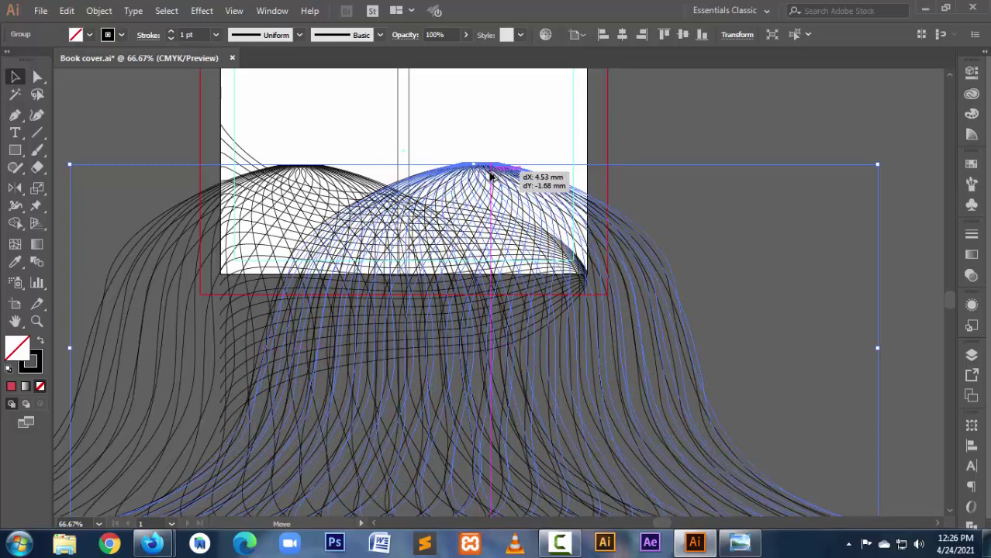
{"action": "mouse_move", "coordinate": [489, 177]}
{"action": "left_mouse_down"}
{"action": "mouse_move", "coordinate": [489, 203]}
{"action": "mouse_move", "coordinate": [488, 178]}
{"action": "left_mouse_up"}
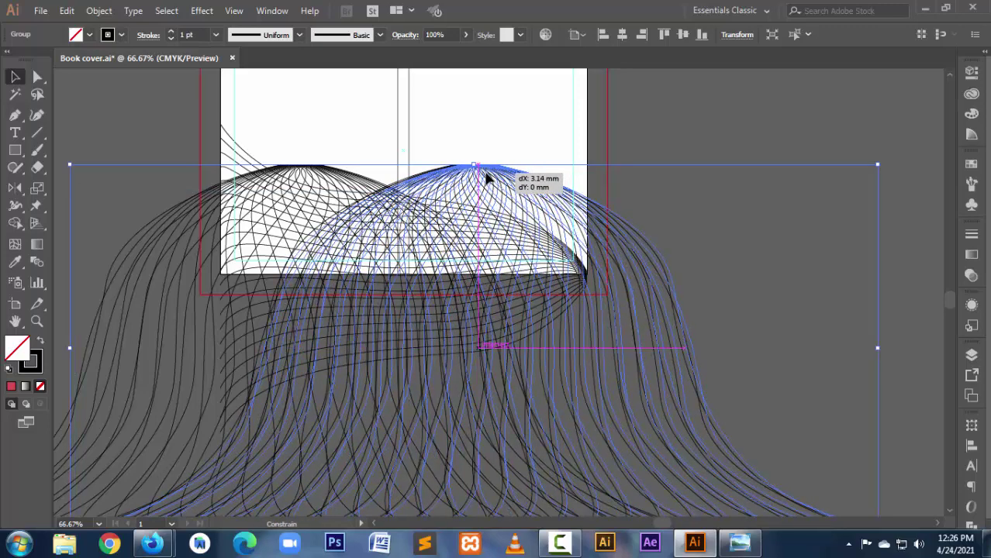
{"action": "left_click_drag", "start_coordinate": [488, 177], "coordinate": [486, 177]}
{"action": "left_click", "coordinate": [486, 177], "text": "shift"}
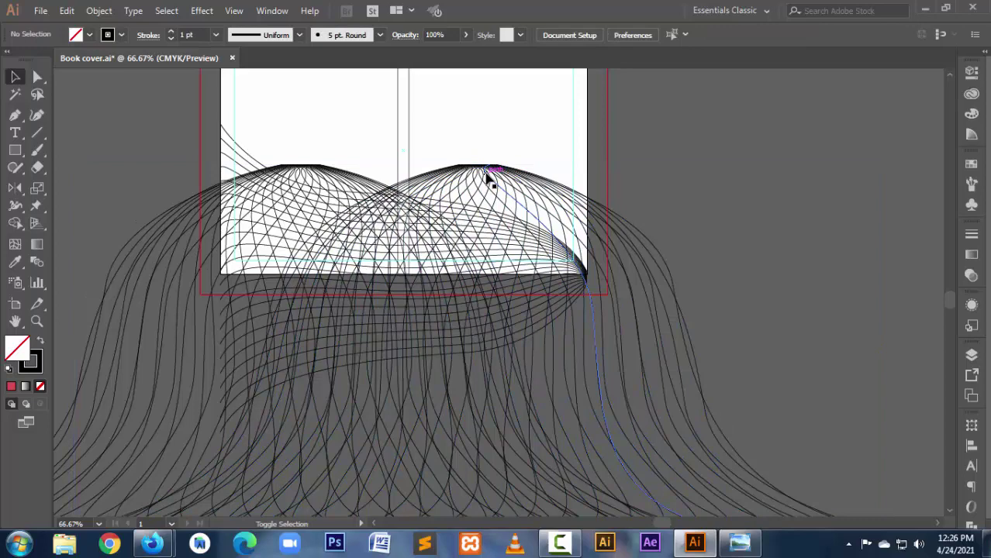
Step: Shift the right dome about 7.2 mm to the right, keeping it level
{"action": "left_click", "coordinate": [490, 174]}
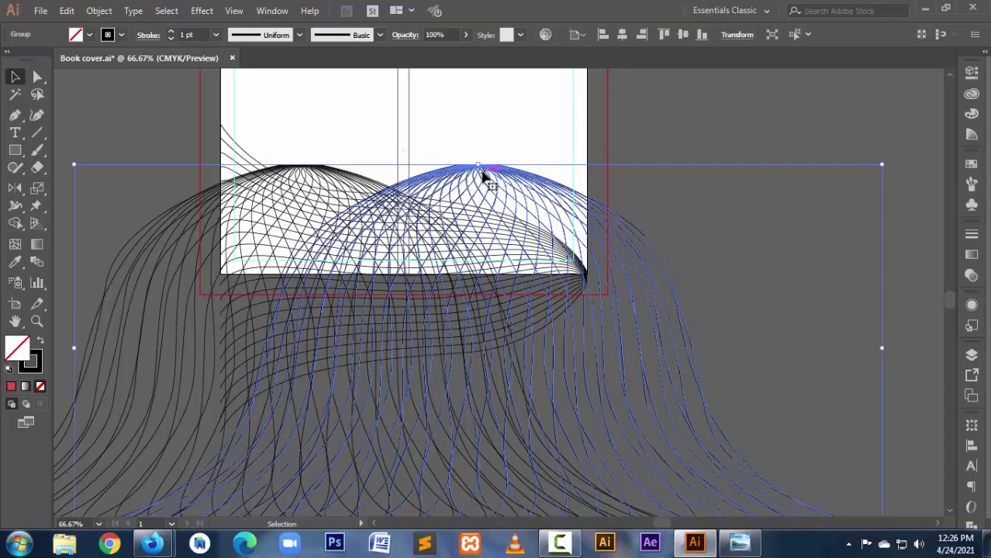
{"action": "left_click", "coordinate": [482, 177], "text": "shift"}
{"action": "left_click", "coordinate": [484, 176]}
{"action": "left_click_drag", "start_coordinate": [484, 173], "coordinate": [487, 170]}
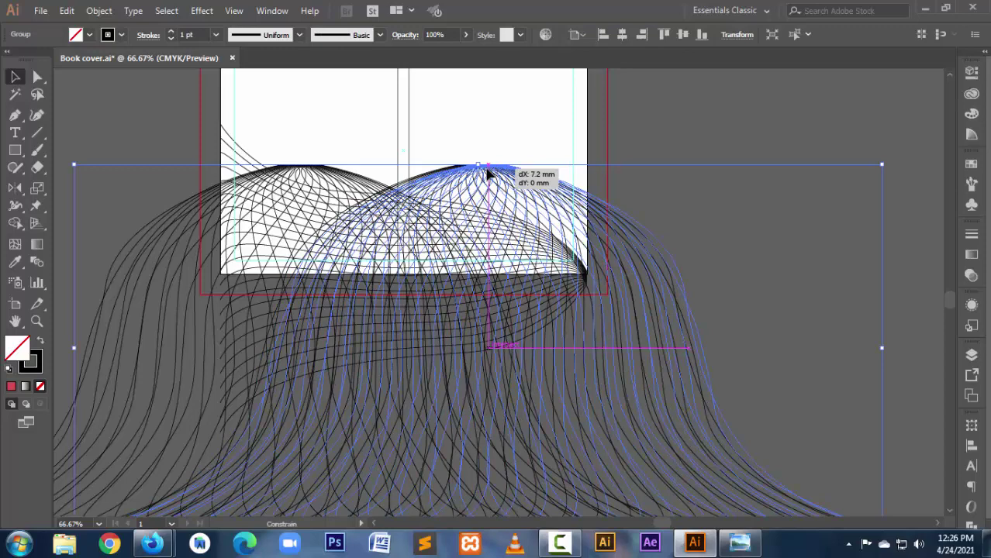
{"action": "left_click_drag", "start_coordinate": [488, 174], "coordinate": [488, 173]}
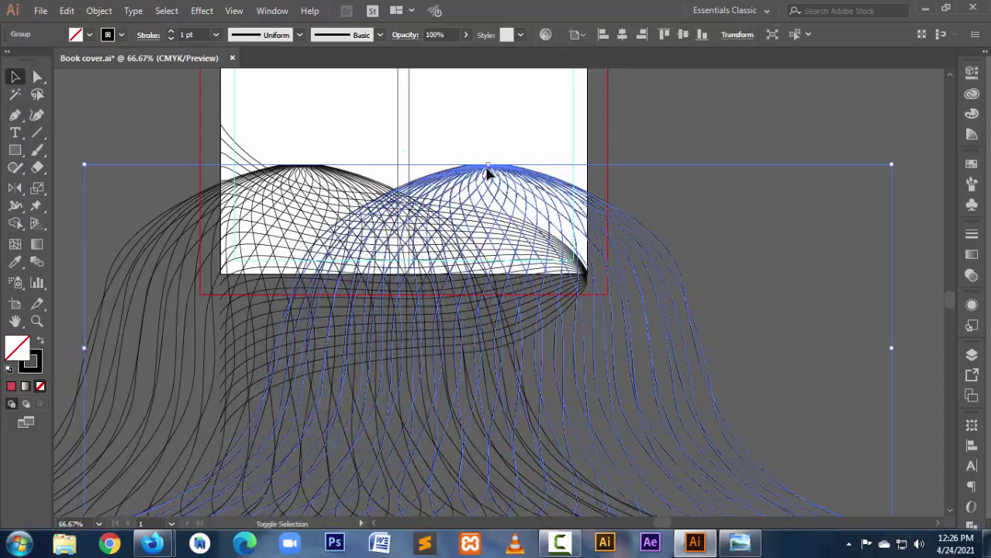
{"action": "left_click", "coordinate": [694, 205]}
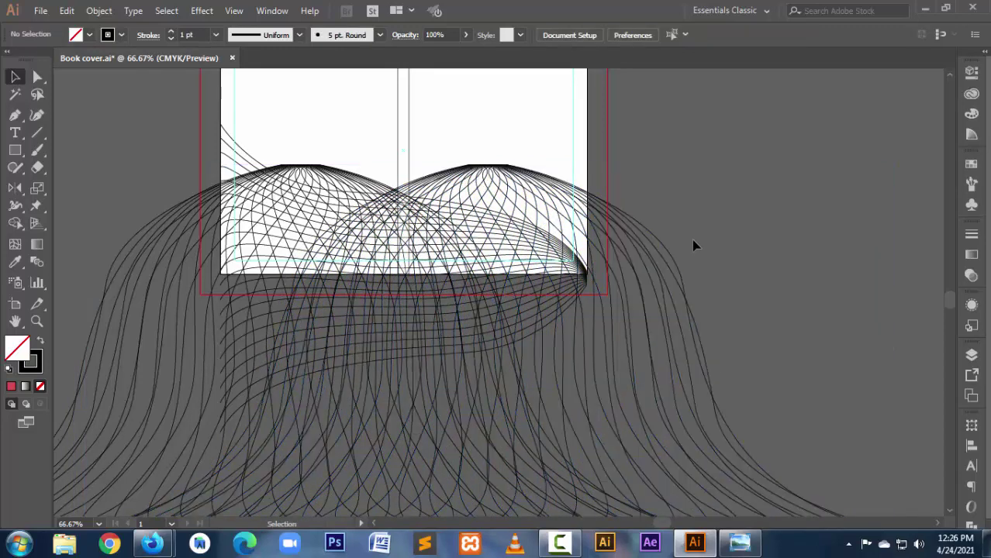
{"action": "left_click", "coordinate": [462, 271], "text": "ctrl+alt"}
{"action": "left_click", "coordinate": [461, 271], "text": "ctrl+alt"}
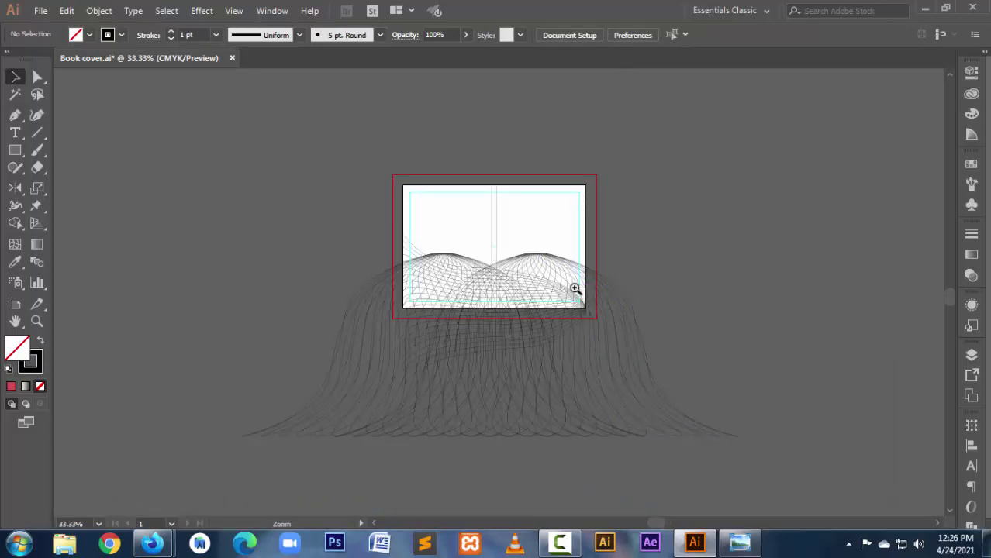
Step: Draw a rectangle from the artboard's top-left to bottom-right corner, nudging its left edge to fit
{"action": "left_click", "coordinate": [551, 290], "text": "ctrl"}
{"action": "left_click", "coordinate": [557, 288], "text": "ctrl"}
{"action": "left_click", "coordinate": [558, 288], "text": "ctrl"}
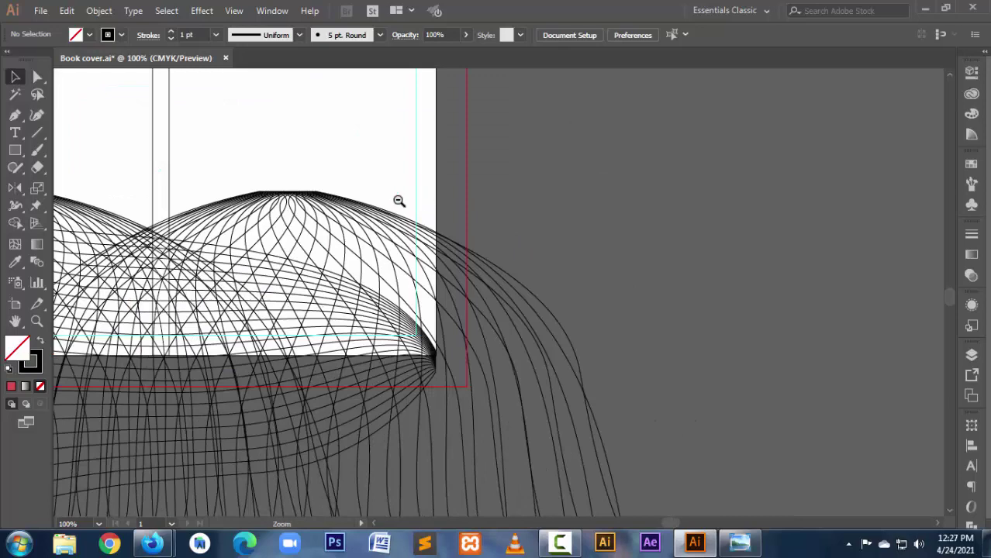
{"action": "left_click_drag", "start_coordinate": [392, 193], "coordinate": [495, 188]}
{"action": "key", "text": "ctrl+minus"}
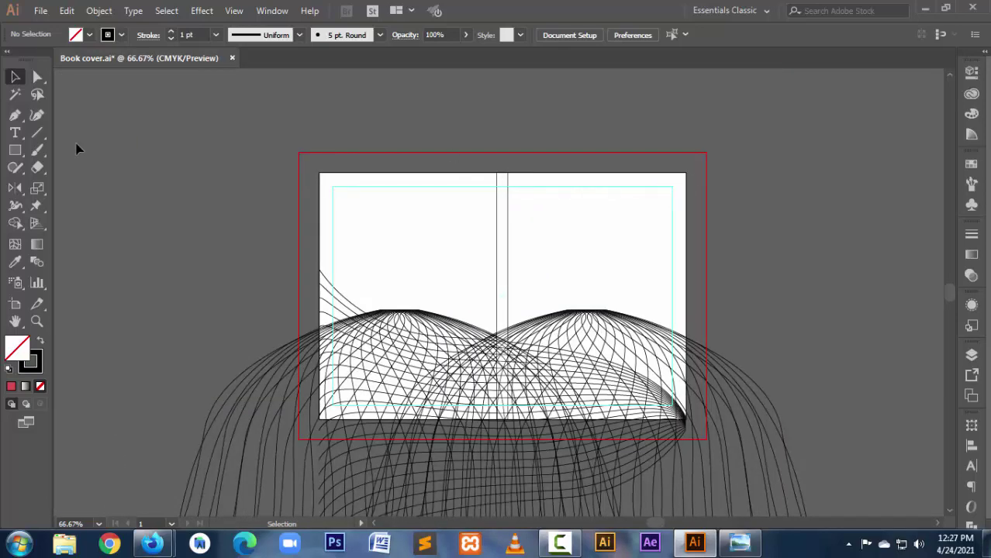
{"action": "left_click", "coordinate": [15, 150]}
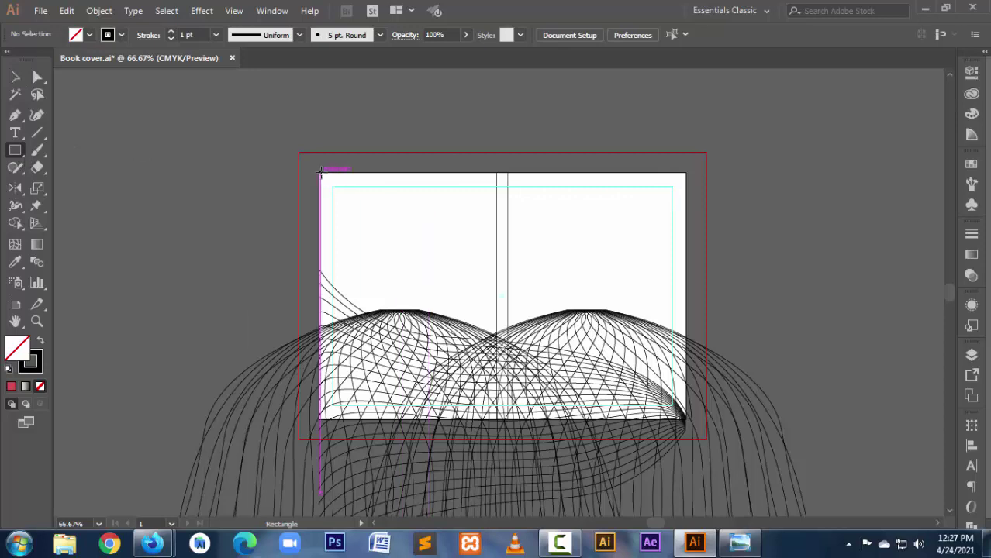
{"action": "left_click_drag", "start_coordinate": [320, 172], "coordinate": [685, 418]}
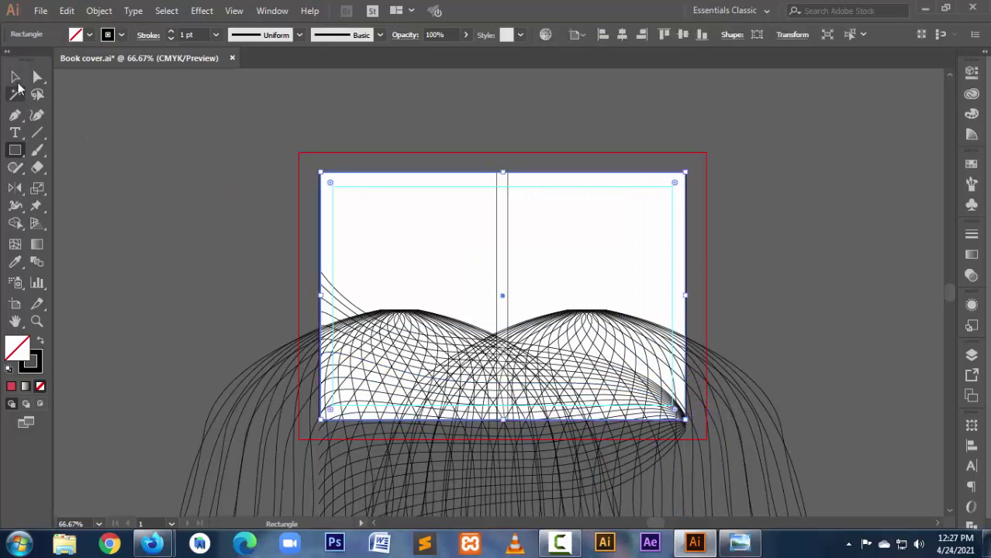
{"action": "left_click", "coordinate": [14, 77]}
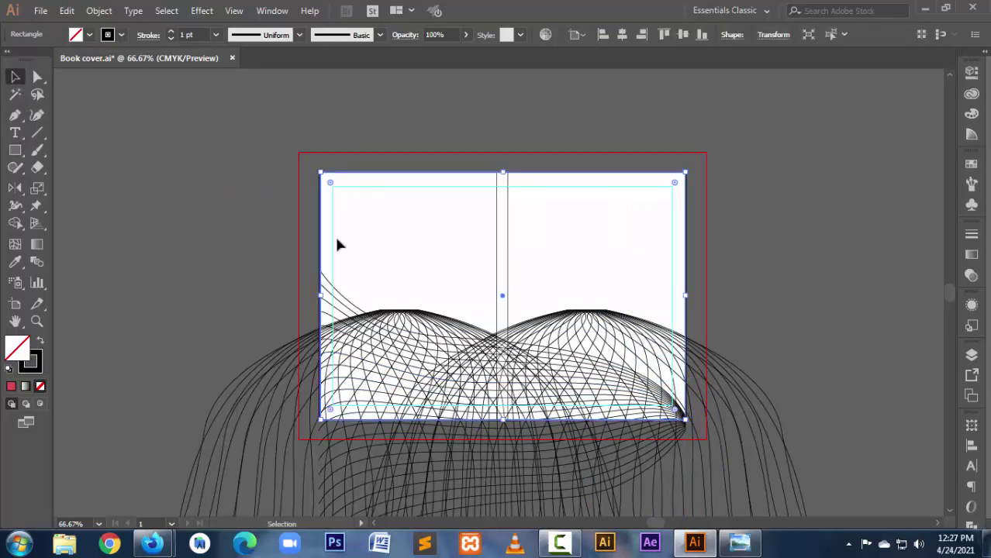
{"action": "left_click_drag", "start_coordinate": [320, 297], "coordinate": [319, 296]}
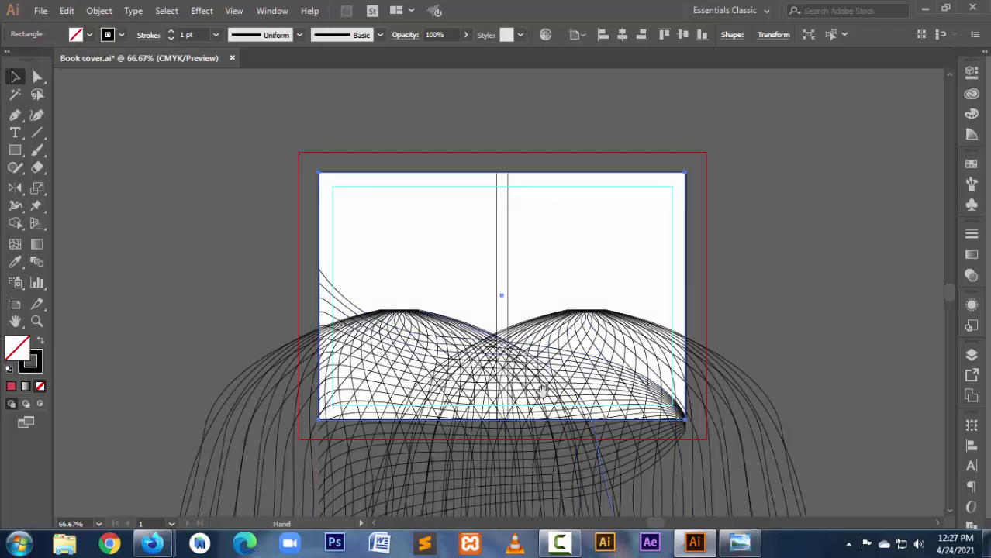
{"action": "scroll", "coordinate": [682, 411], "scroll_direction": "down", "scroll_amount": 2}
{"action": "left_click", "coordinate": [780, 286]}
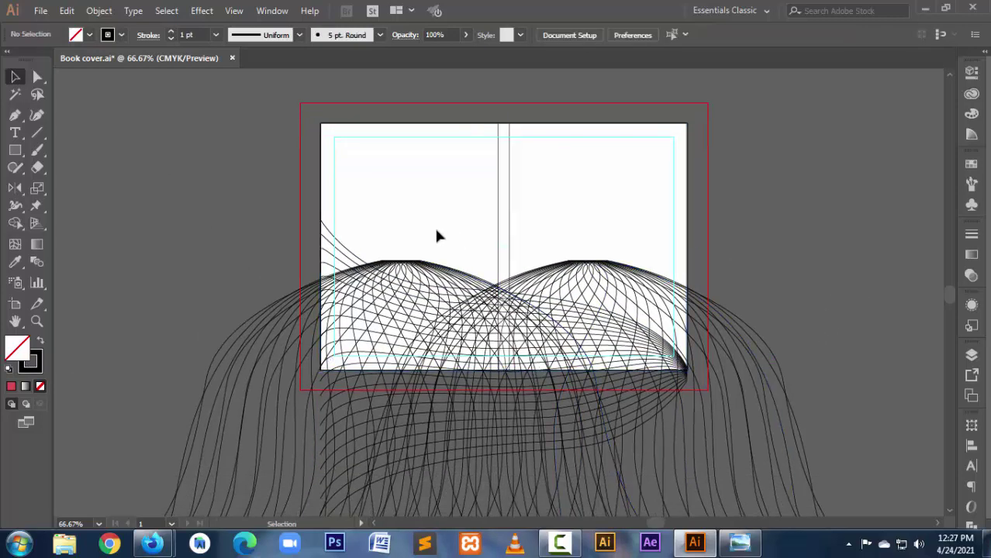
Step: Group the left and right mesh line groups together
{"action": "left_click", "coordinate": [378, 271]}
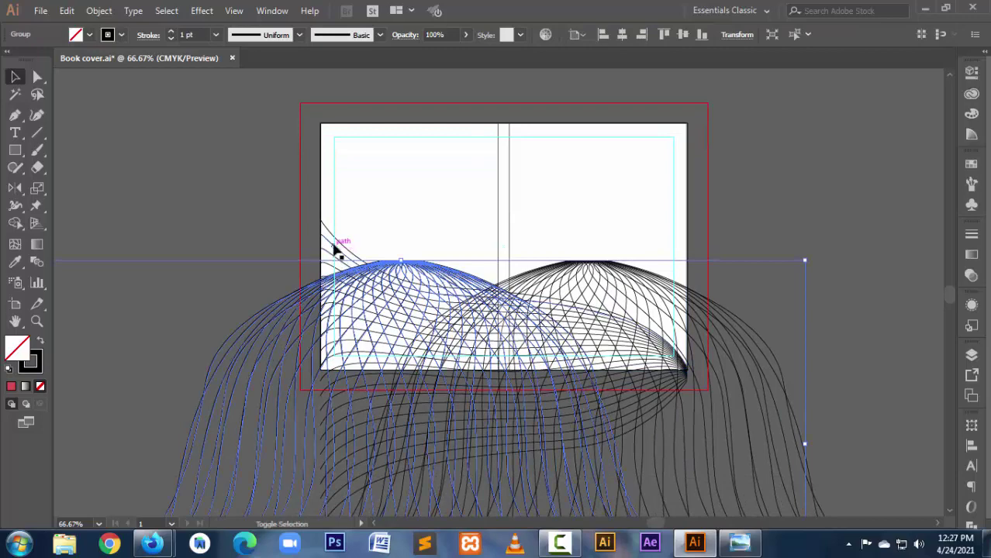
{"action": "left_click", "coordinate": [342, 245], "text": "shift"}
{"action": "left_click", "coordinate": [610, 283], "text": "shift"}
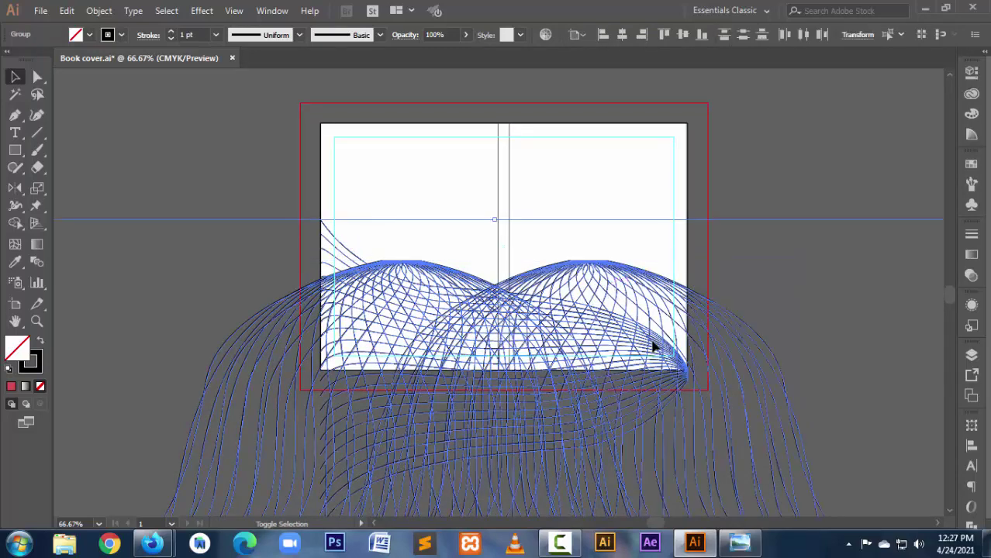
{"action": "key", "text": "ctrl+g"}
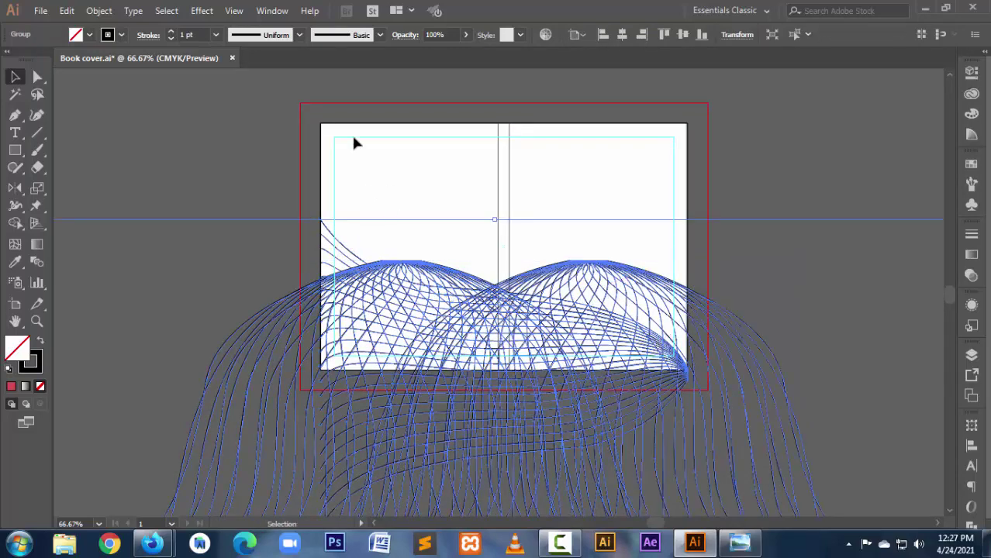
Step: Make a clipping mask from the mesh lines and the page rectangle
{"action": "left_click", "coordinate": [363, 123]}
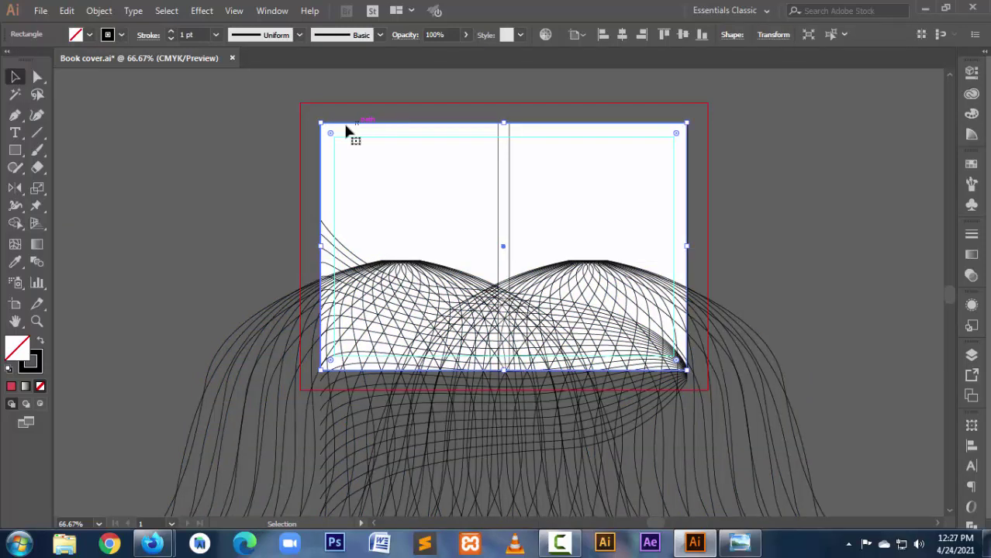
{"action": "key", "text": "ctrl"}
{"action": "left_click", "coordinate": [294, 223]}
{"action": "left_click_drag", "start_coordinate": [308, 234], "coordinate": [369, 280]}
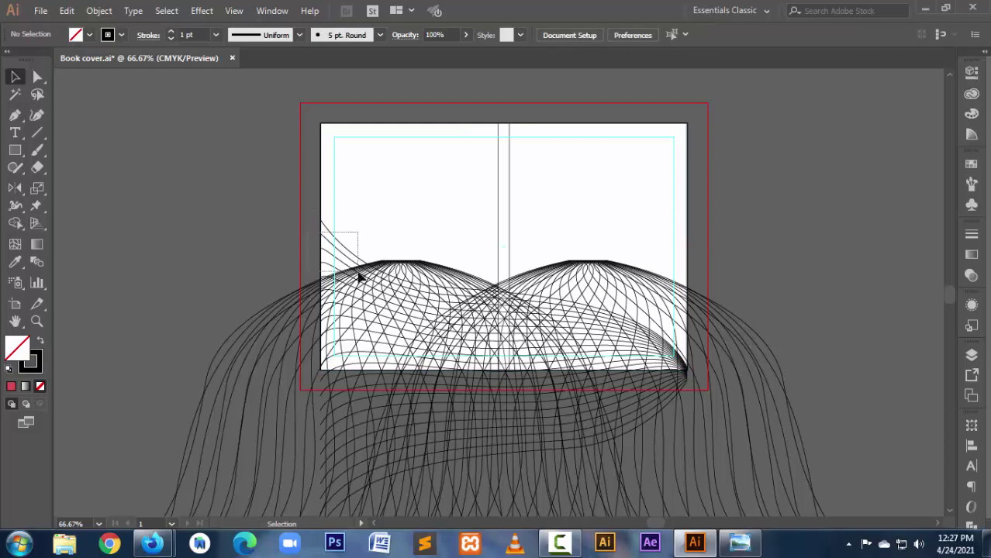
{"action": "right_click", "coordinate": [370, 281]}
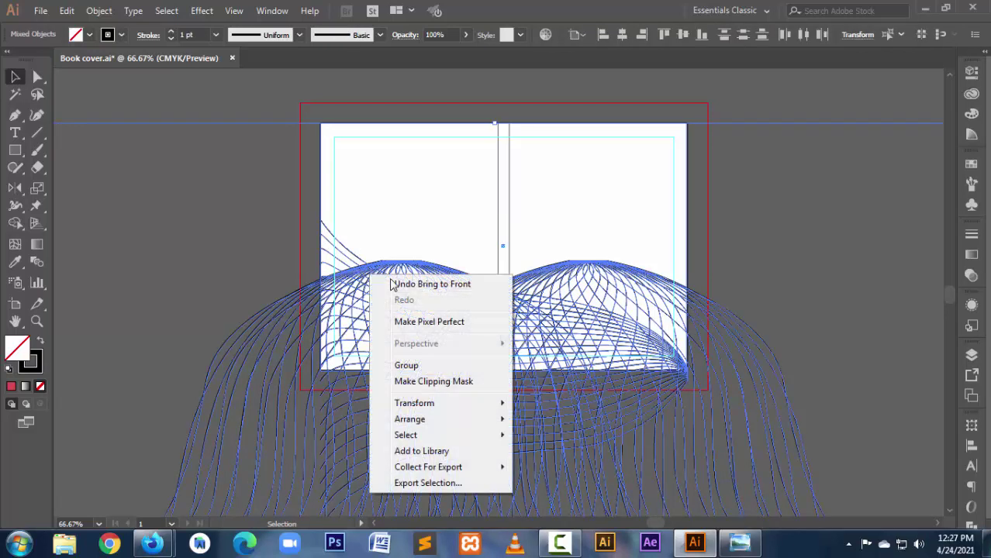
{"action": "left_click", "coordinate": [431, 383]}
{"action": "left_click", "coordinate": [802, 460]}
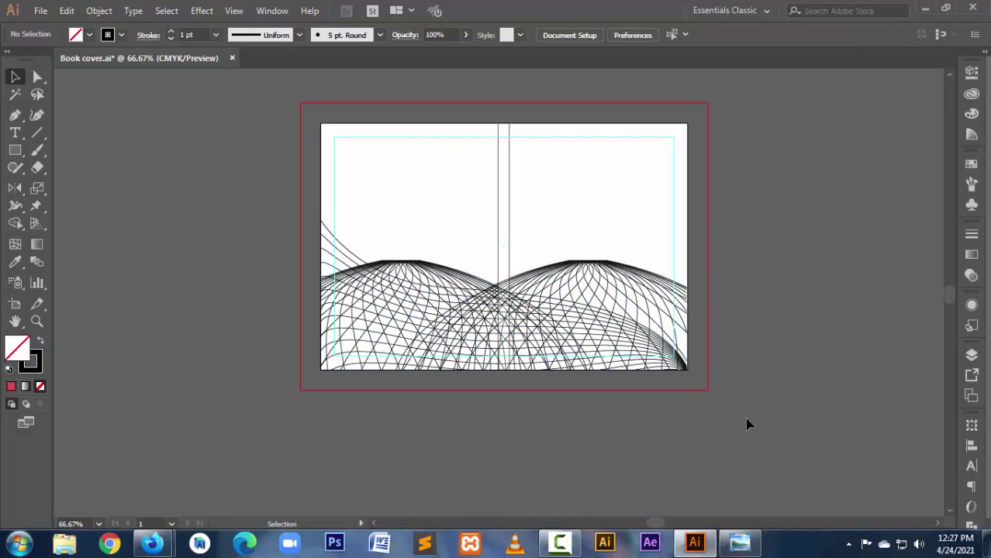
Step: Bring the narrow white spine rectangle in front of the mesh lines
{"action": "left_click", "coordinate": [502, 234]}
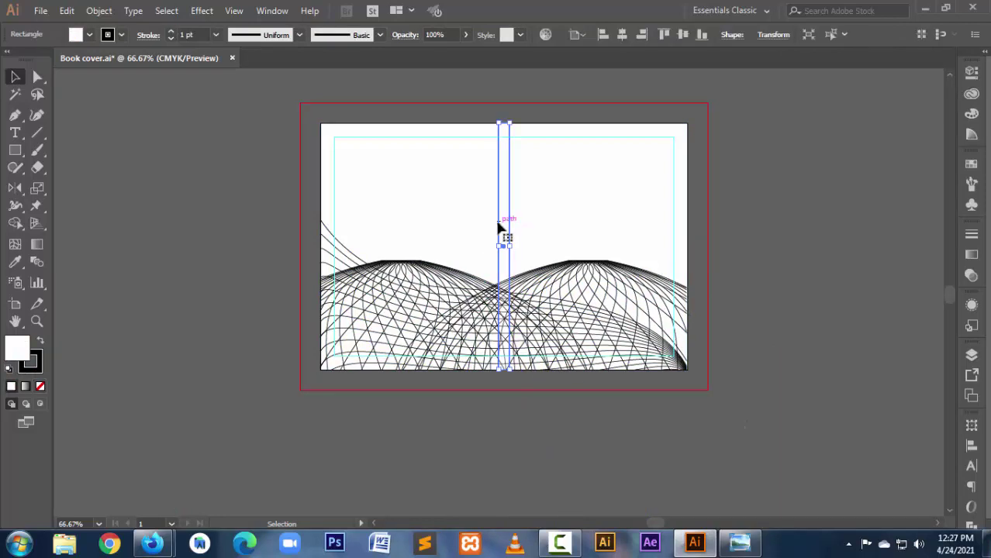
{"action": "key", "text": "ctrl+bracketright"}
{"action": "key", "text": "ctrl+bracketright"}
{"action": "key", "text": "ctrl+bracketright"}
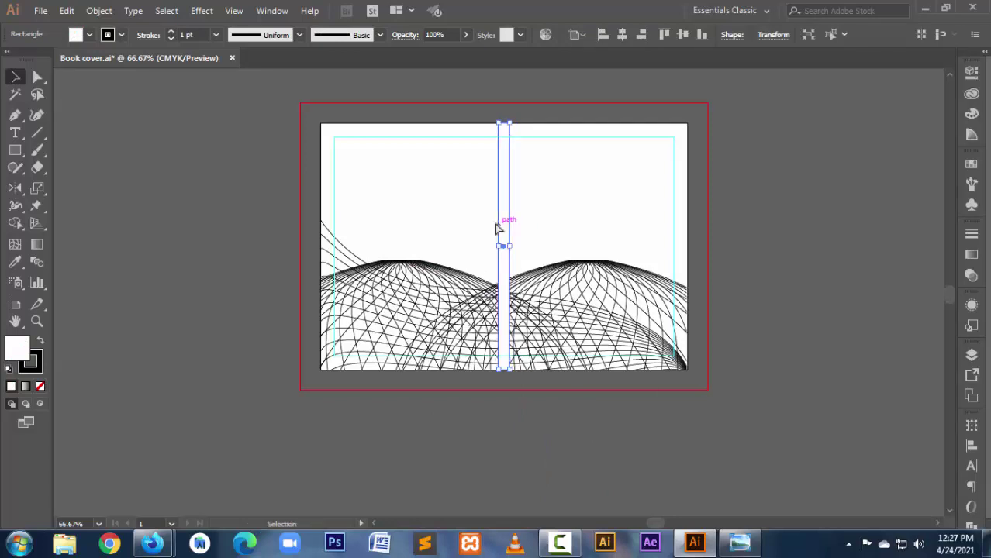
{"action": "left_click", "coordinate": [579, 200]}
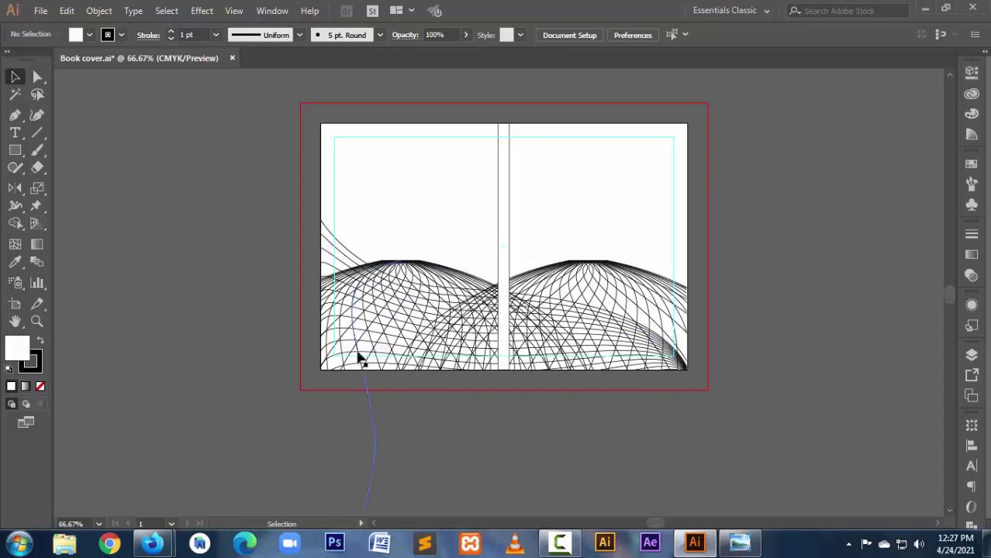
Step: Place a BOOK NAME text line near the top of the front cover and select its text
{"action": "left_click", "coordinate": [16, 133]}
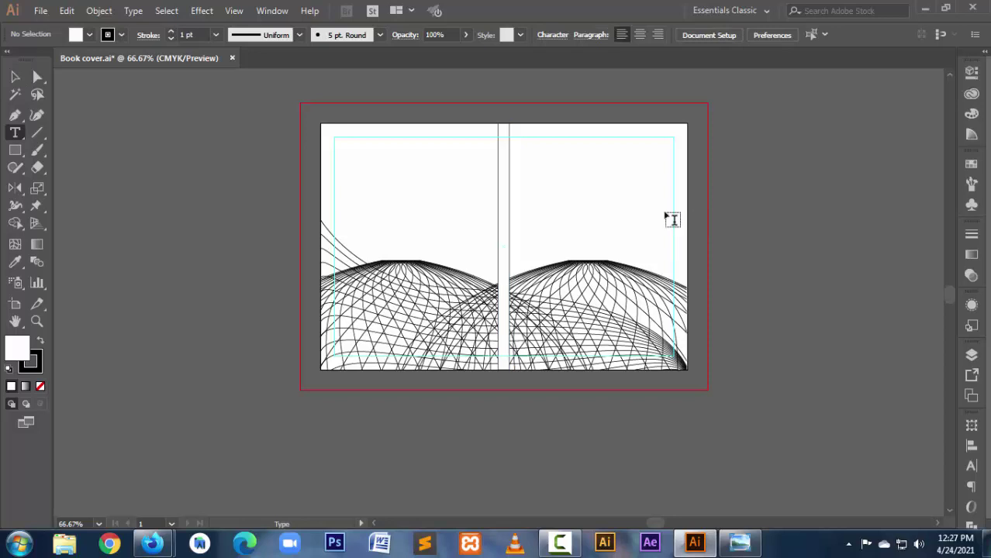
{"action": "left_click", "coordinate": [541, 163]}
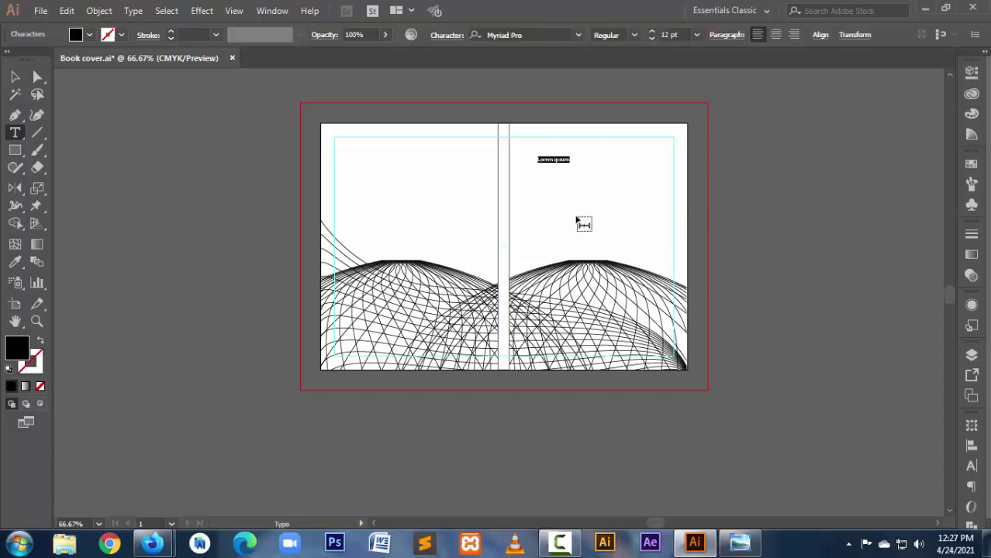
{"action": "type", "text": "q"}
{"action": "key", "text": "BackSpace"}
{"action": "type", "text": "GE"}
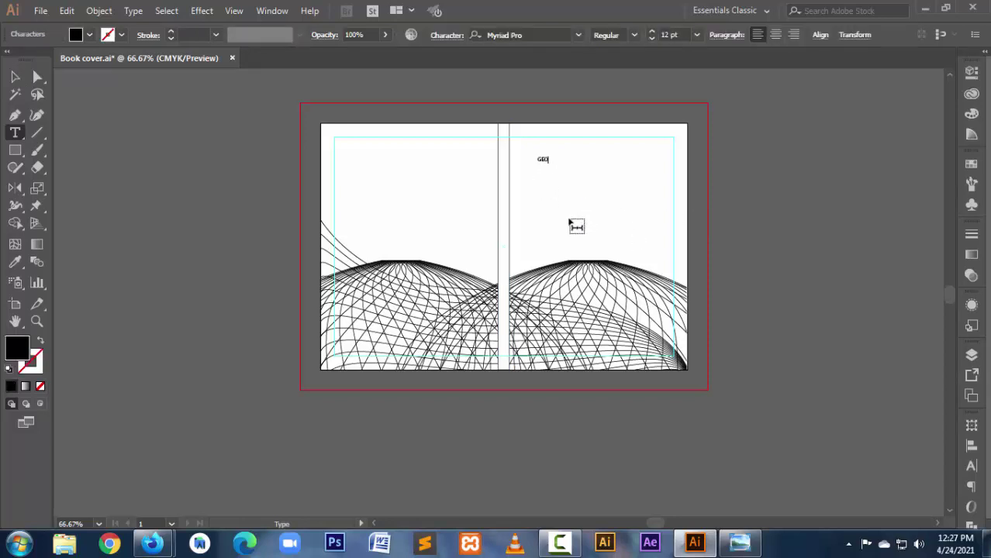
{"action": "type", "text": "O"}
{"action": "key", "text": "BackSpace"}
{"action": "key", "text": "BackSpace"}
{"action": "key", "text": "BackSpace"}
{"action": "key", "text": "ctrl+a"}
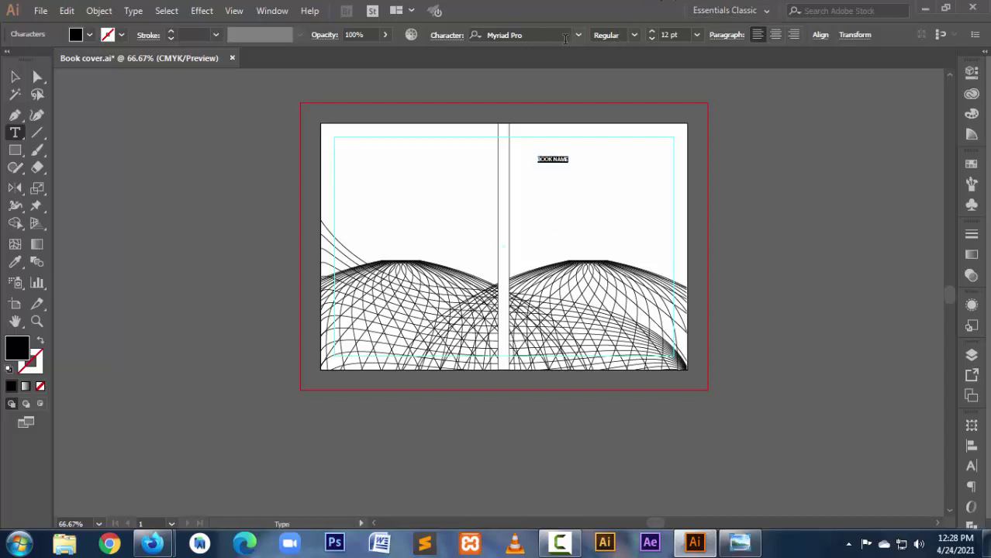
{"action": "left_click", "coordinate": [552, 35]}
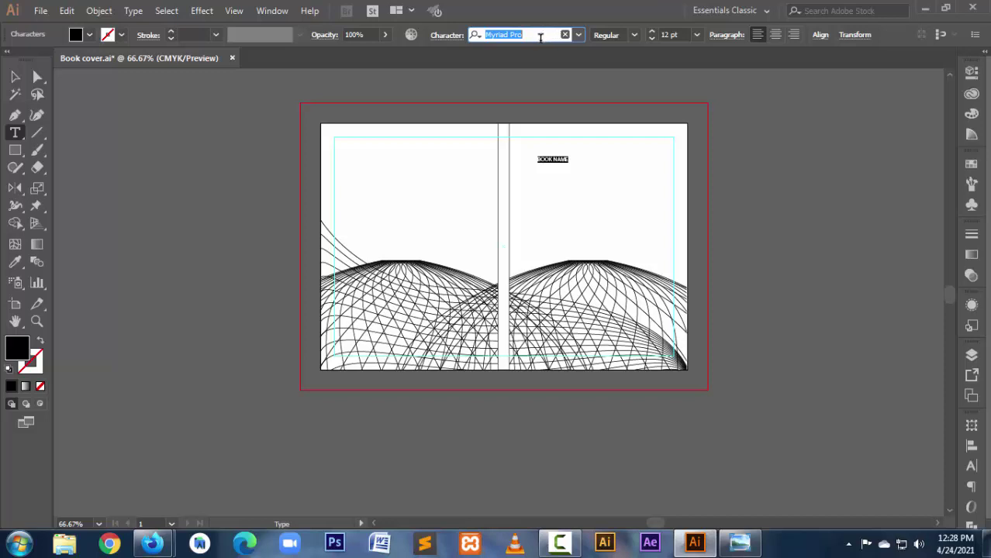
Step: Search the font list for a title font, then close it without choosing
{"action": "type", "text": "nex"}
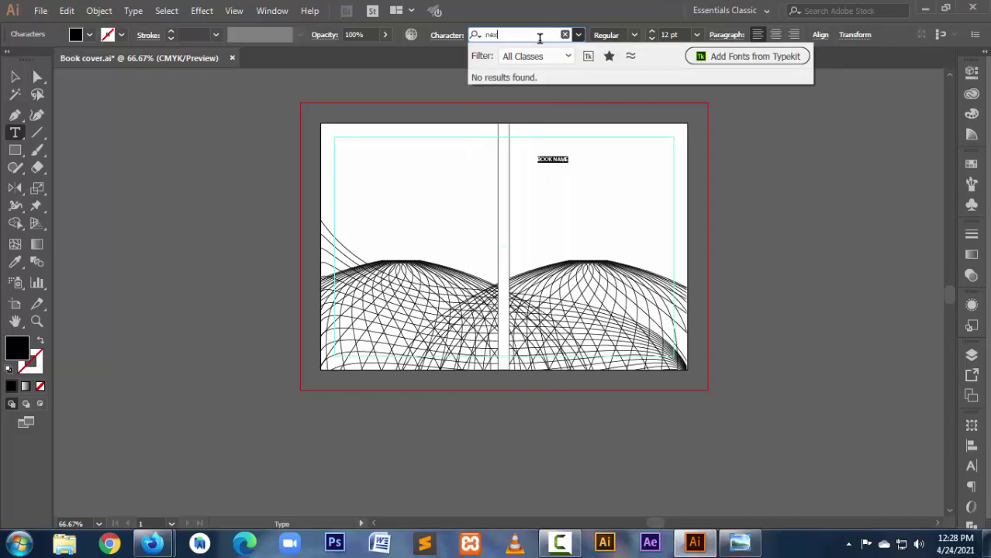
{"action": "key", "text": "BackSpace"}
{"action": "key", "text": "BackSpace"}
{"action": "key", "text": "BackSpace"}
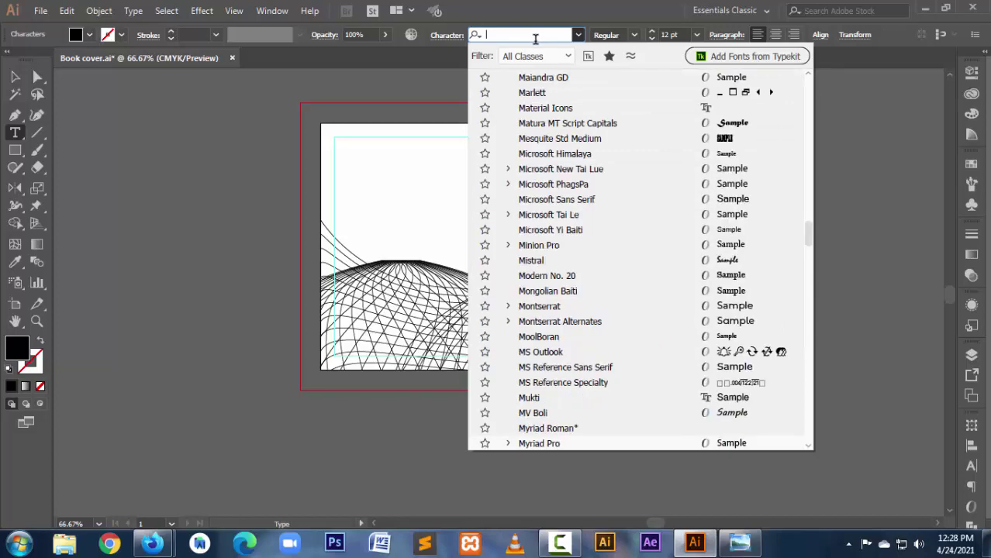
{"action": "type", "text": "m"}
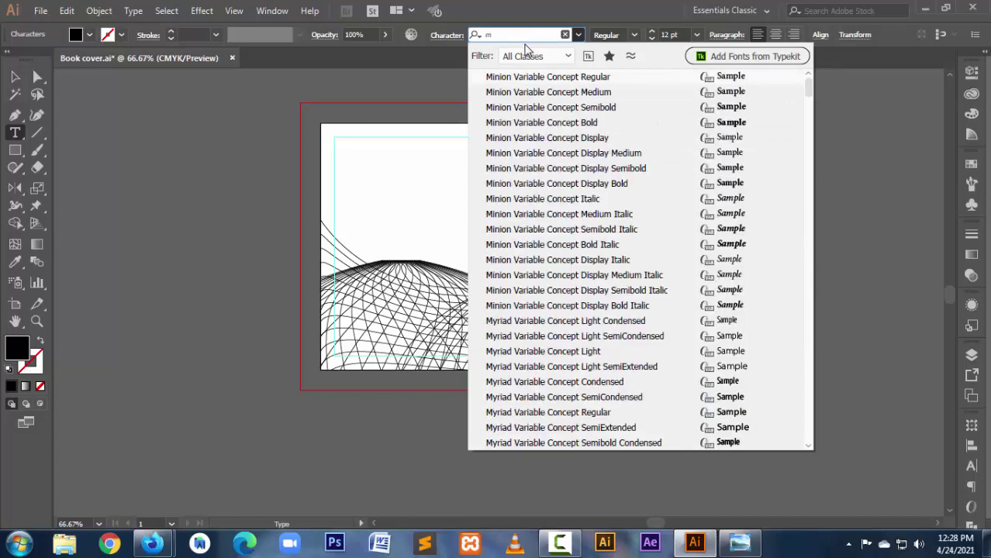
{"action": "scroll", "coordinate": [631, 299], "scroll_direction": "down", "scroll_amount": 4}
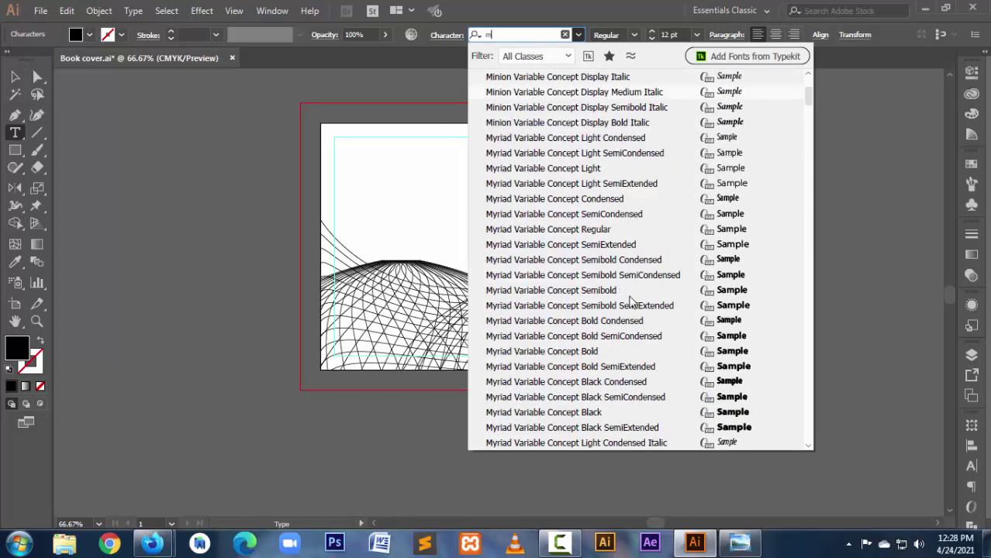
{"action": "scroll", "coordinate": [630, 299], "scroll_direction": "down", "scroll_amount": 8}
{"action": "scroll", "coordinate": [632, 303], "scroll_direction": "down", "scroll_amount": 6}
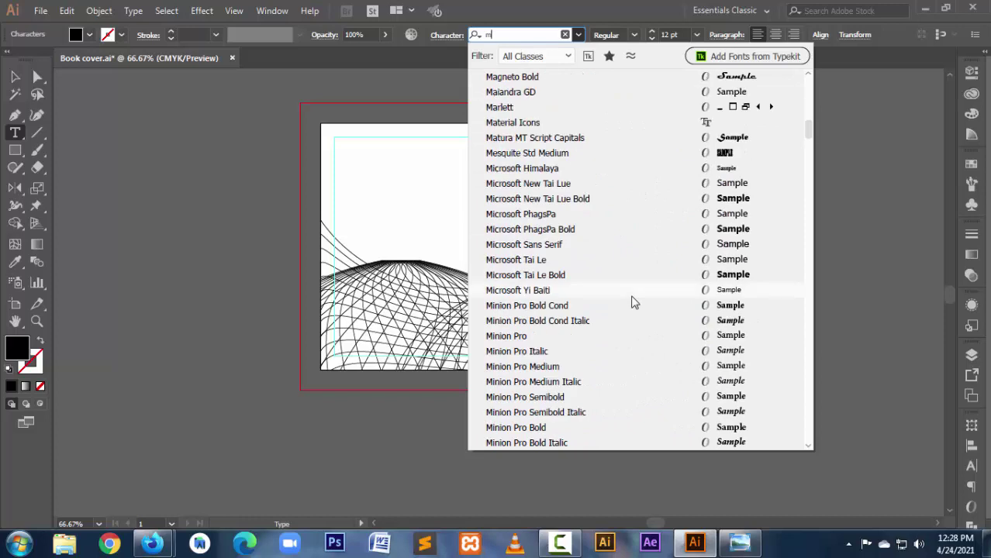
{"action": "scroll", "coordinate": [632, 302], "scroll_direction": "up", "scroll_amount": 2}
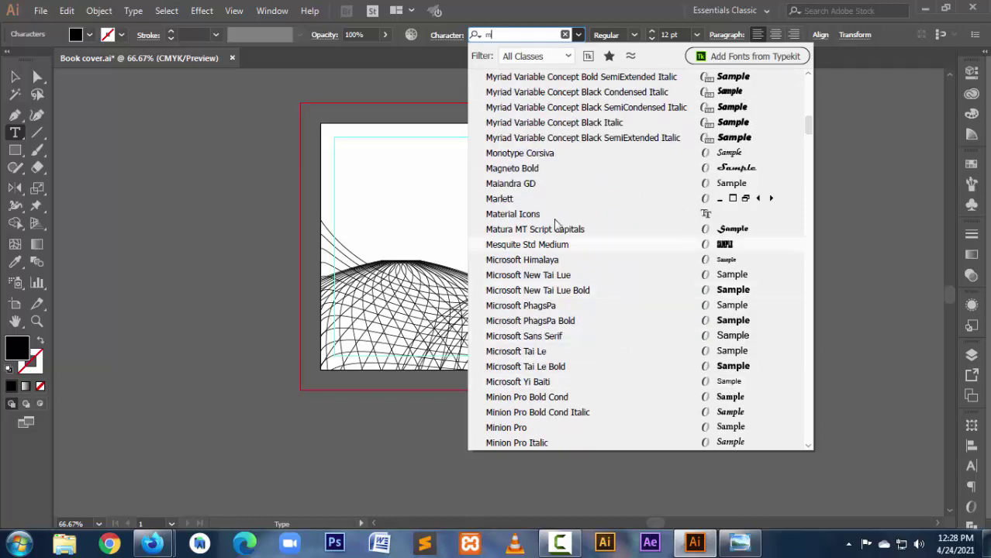
{"action": "key", "text": "Escape"}
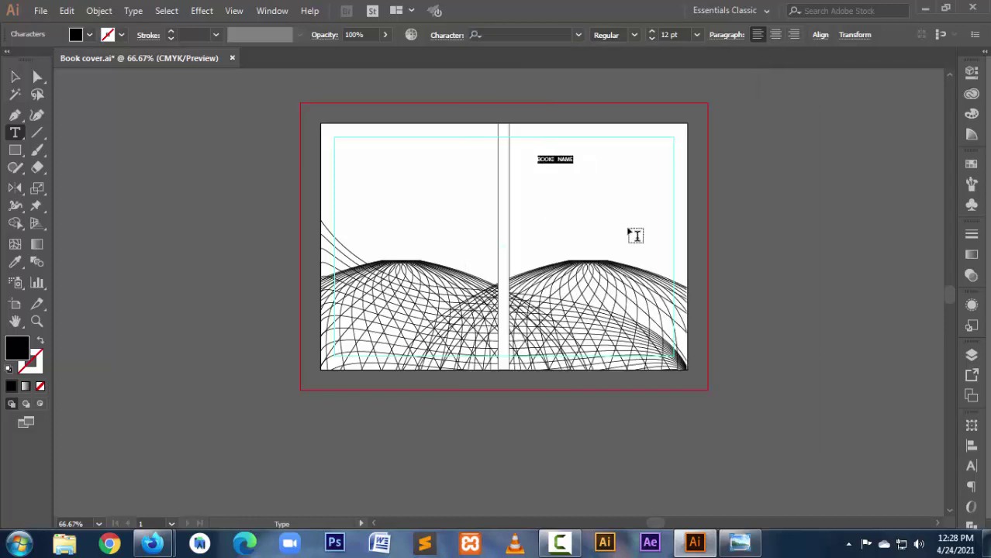
Step: Set the BOOK NAME title font to Montserrat Black
{"action": "left_click_drag", "start_coordinate": [523, 132], "coordinate": [634, 210]}
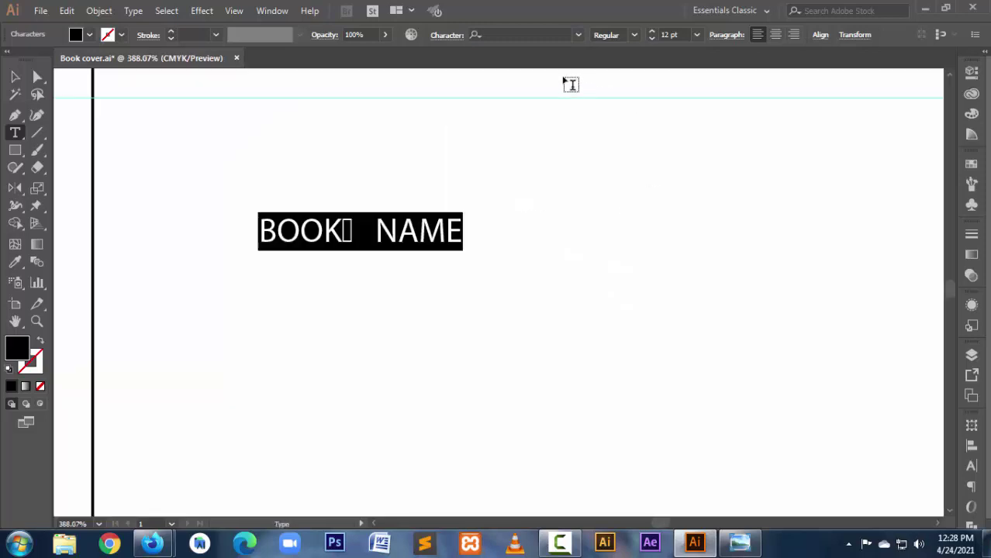
{"action": "left_click", "coordinate": [578, 34]}
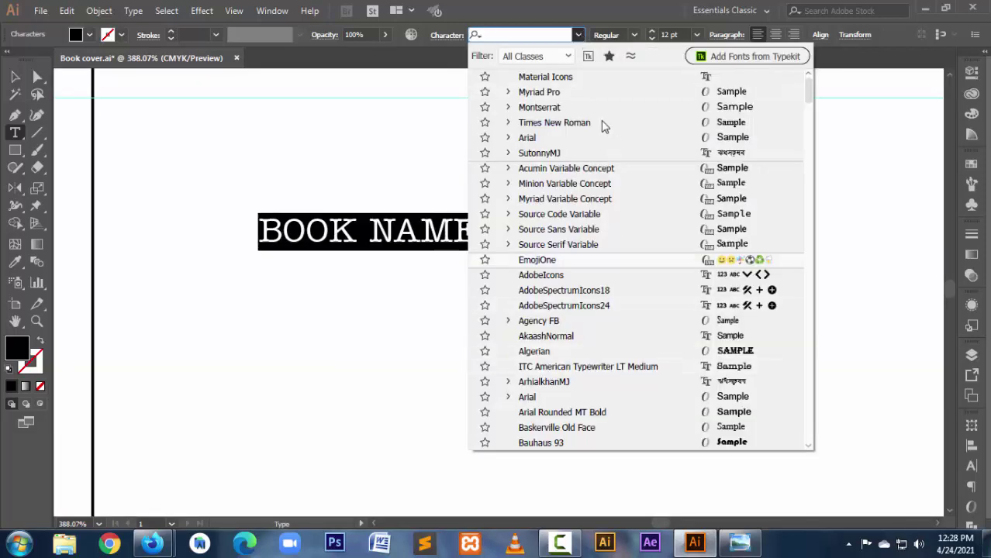
{"action": "left_click", "coordinate": [556, 107]}
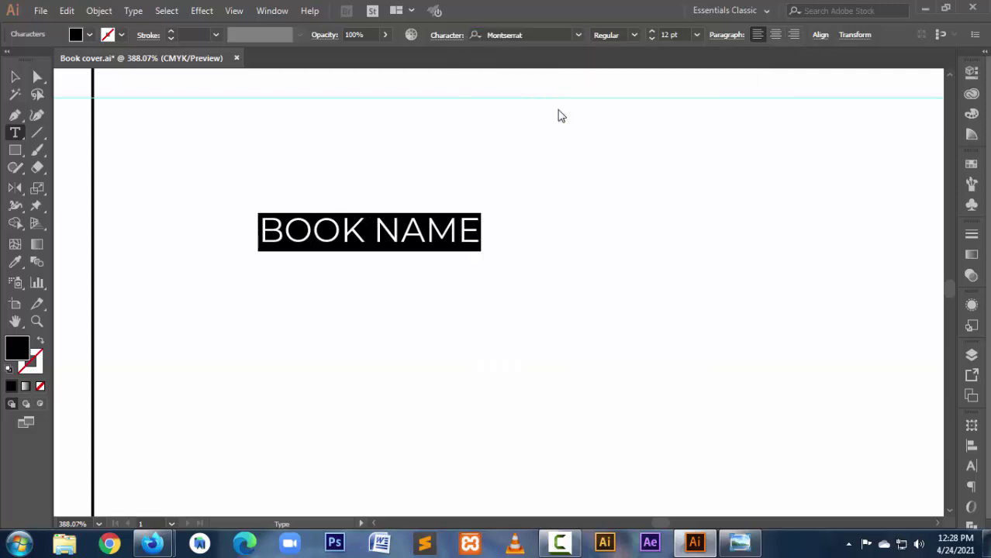
{"action": "left_click", "coordinate": [612, 32]}
{"action": "left_click", "coordinate": [634, 35]}
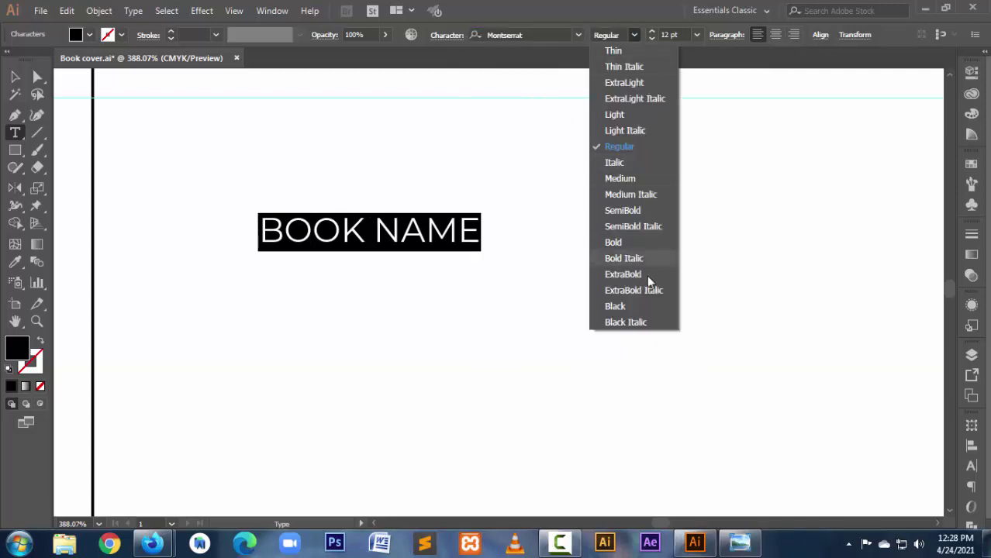
{"action": "left_click", "coordinate": [650, 305]}
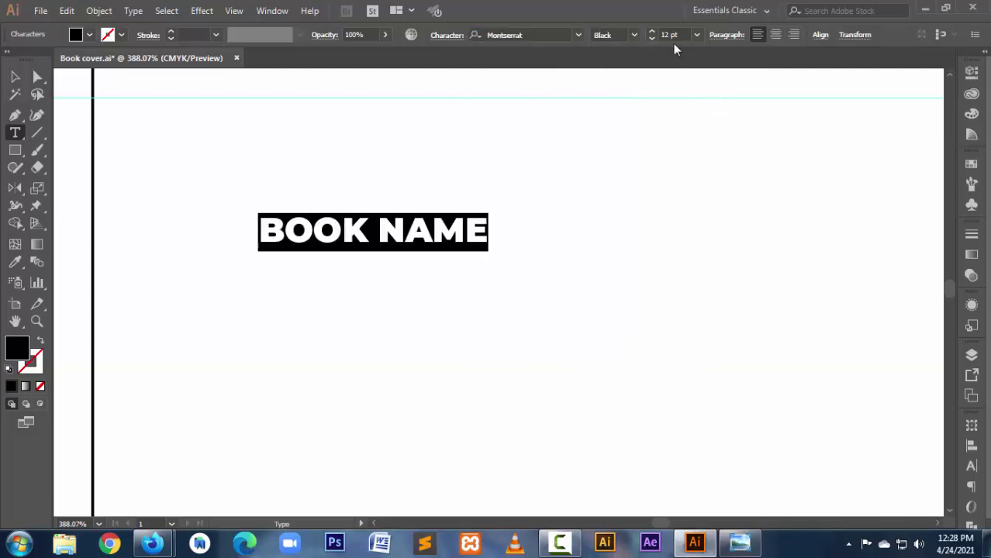
Step: Set the title size to 24 pt after trying 72 pt
{"action": "left_click", "coordinate": [697, 35]}
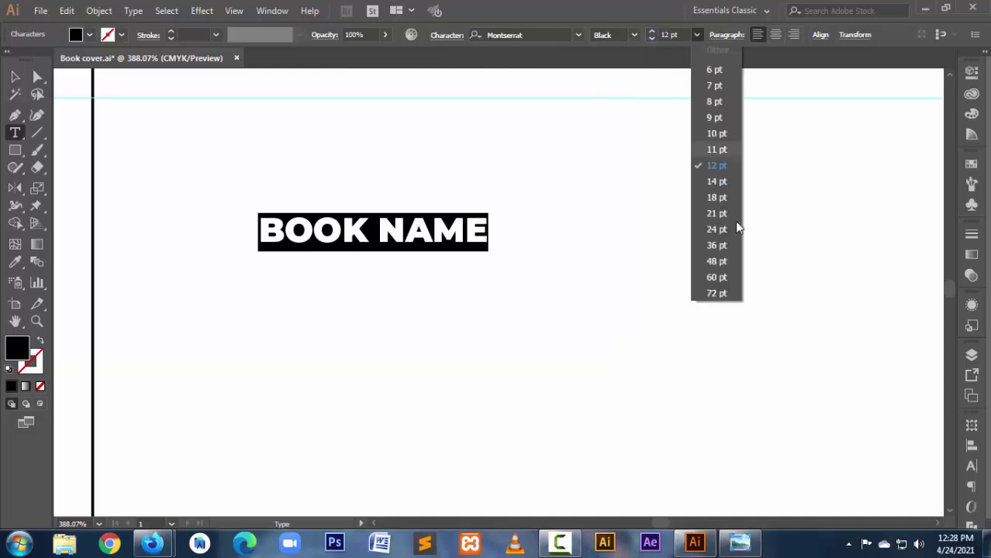
{"action": "left_click", "coordinate": [716, 292]}
{"action": "left_click", "coordinate": [570, 241], "text": "ctrl+alt"}
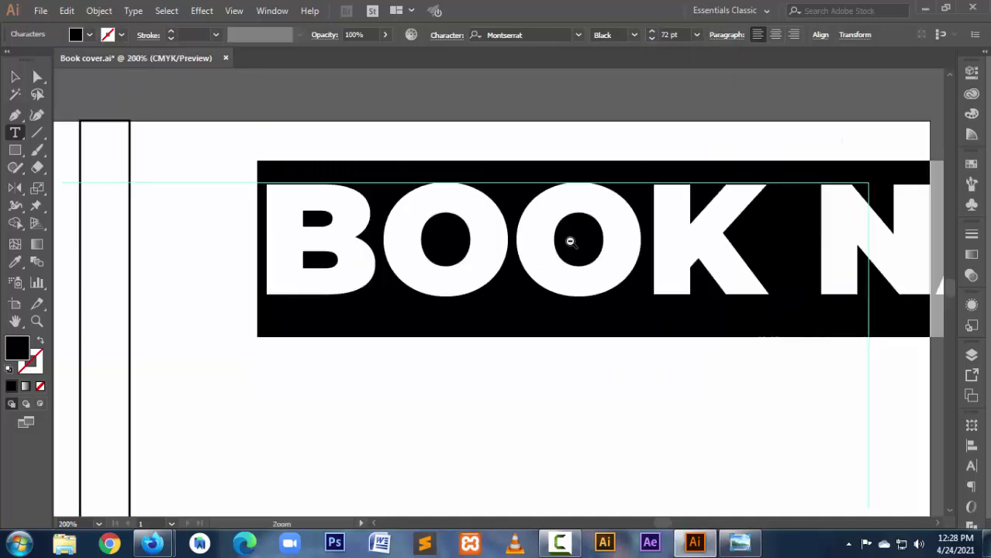
{"action": "left_click", "coordinate": [570, 241], "text": "ctrl+alt"}
{"action": "left_click", "coordinate": [574, 236], "text": "ctrl+alt"}
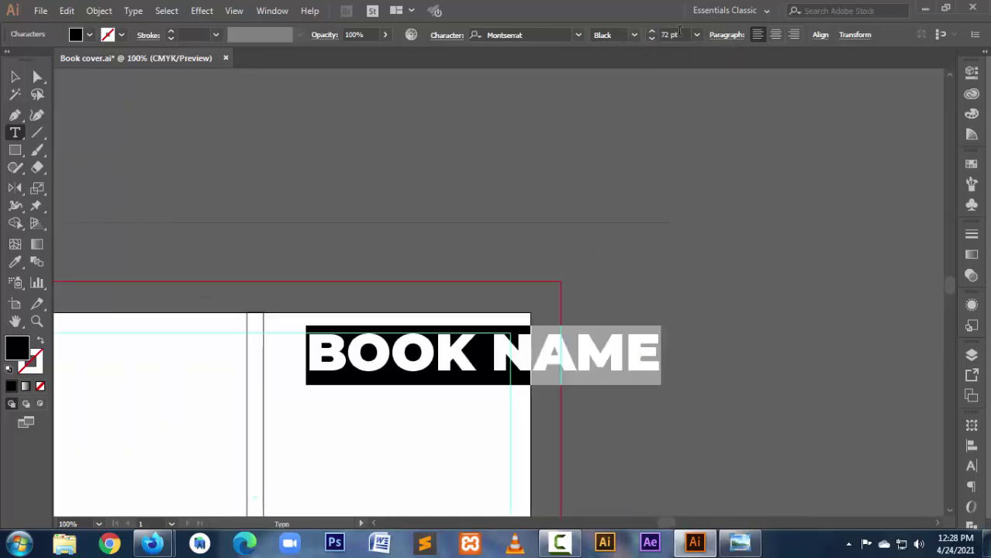
{"action": "left_click", "coordinate": [696, 35]}
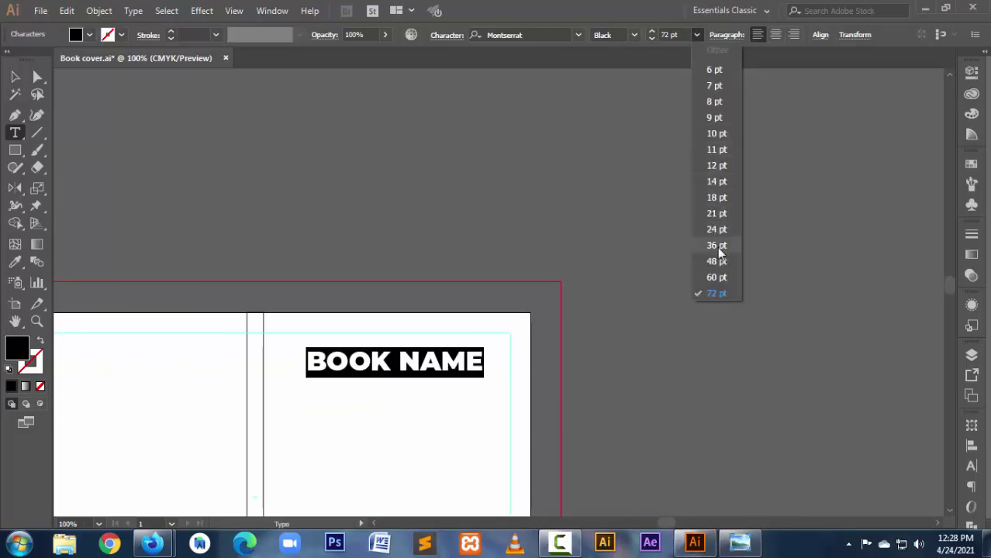
{"action": "left_click", "coordinate": [716, 230]}
Step: Discard the stray placeholder text box, keep BOOK NAME, and zoom out to the whole cover
{"action": "key", "text": "BackSpace"}
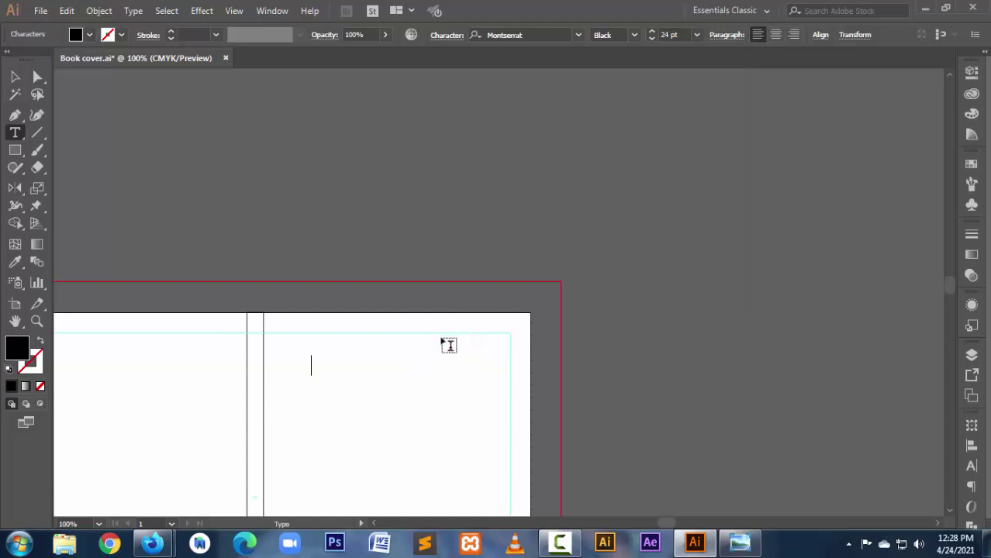
{"action": "left_click_drag", "start_coordinate": [440, 338], "coordinate": [478, 306]}
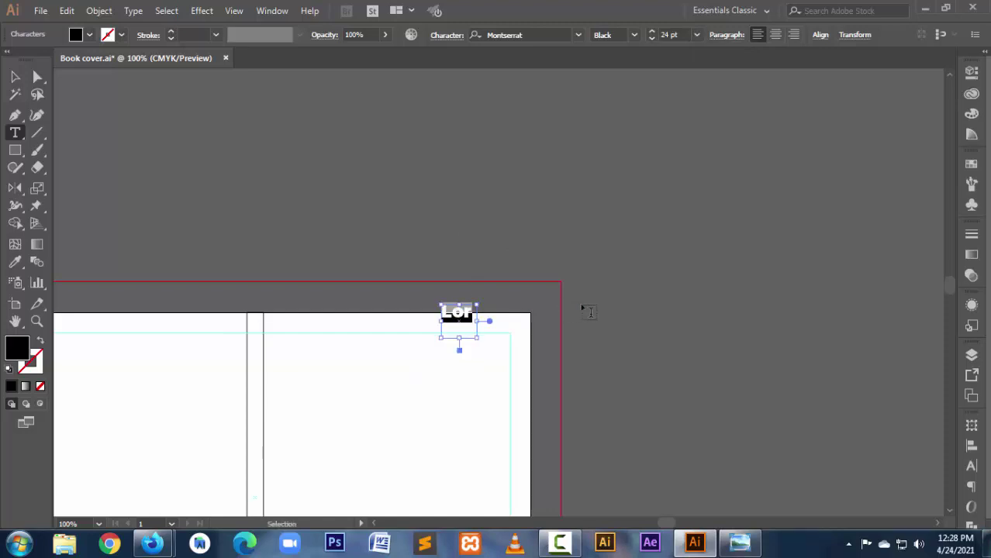
{"action": "key", "text": "ctrl+z"}
{"action": "key", "text": "ctrl+z"}
{"action": "left_click", "coordinate": [14, 75]}
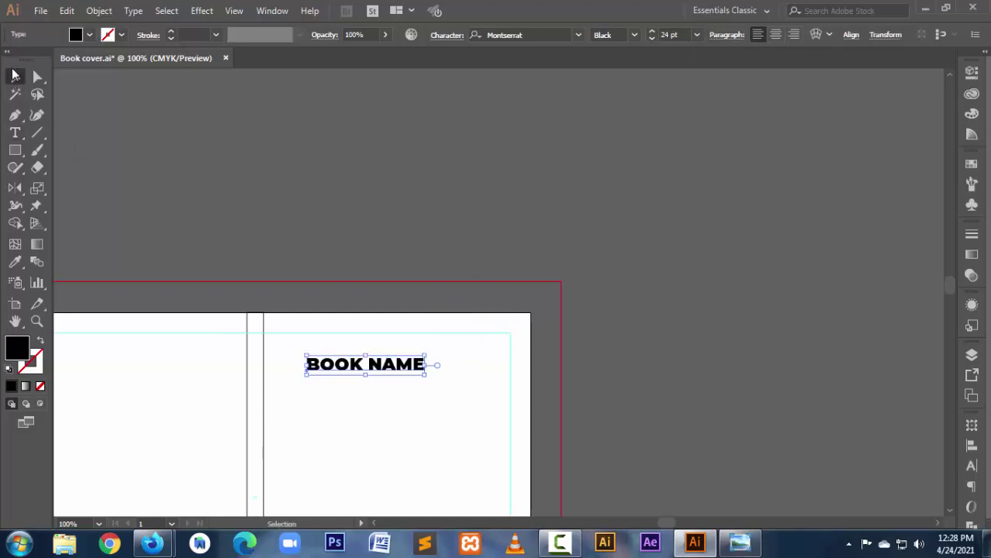
{"action": "left_click", "coordinate": [365, 310]}
{"action": "left_click", "coordinate": [514, 316], "text": "ctrl+alt"}
Step: Select the BOOK NAME title and save the book cover file with Ctrl+S
{"action": "left_click_drag", "start_coordinate": [413, 367], "coordinate": [448, 250]}
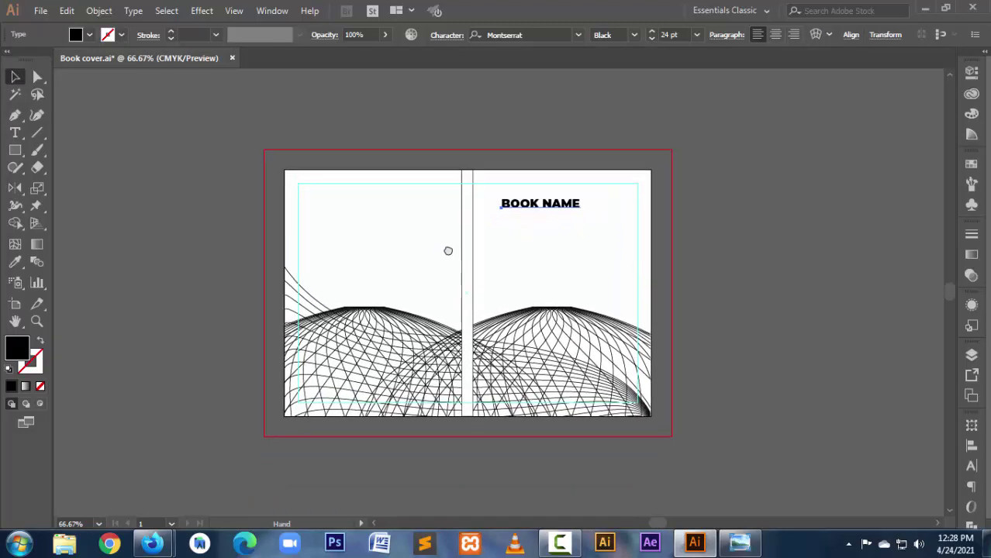
{"action": "key", "text": "Escape"}
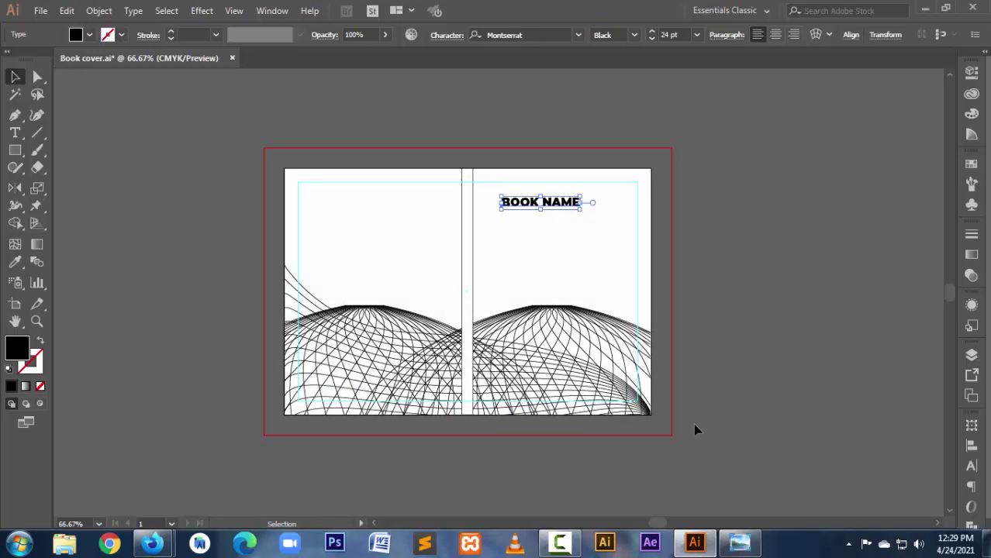
{"action": "key", "text": "a"}
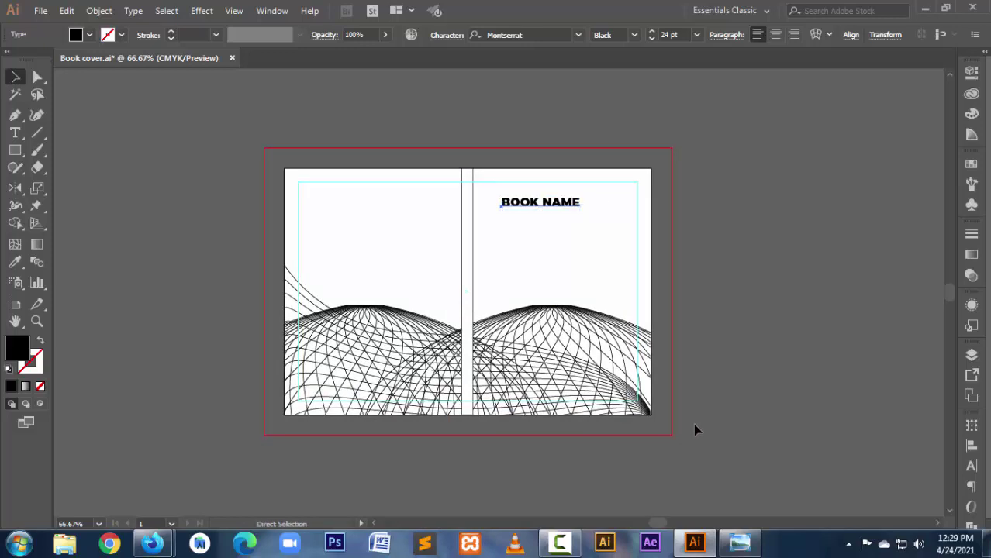
{"action": "key", "text": "ctrl+s"}
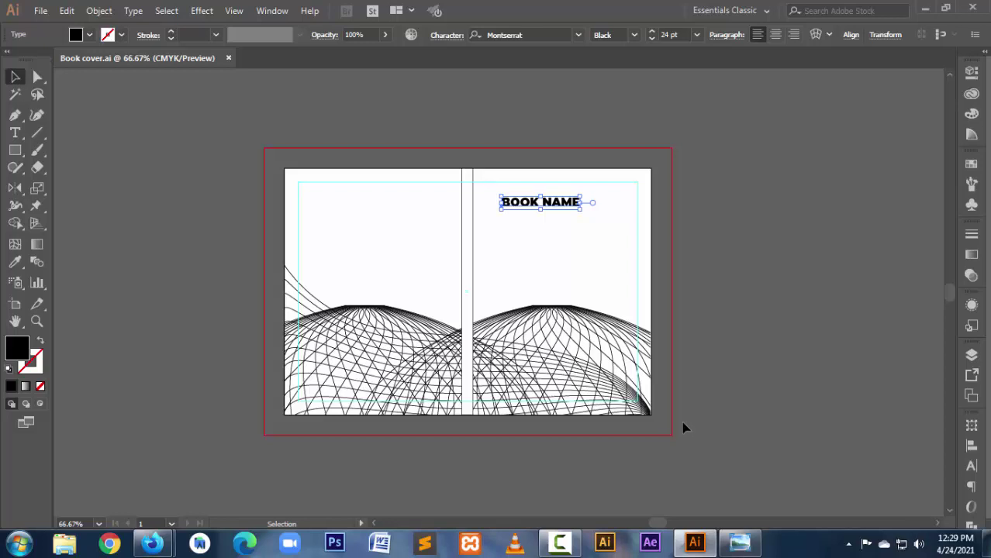
{"action": "left_click", "coordinate": [387, 139]}
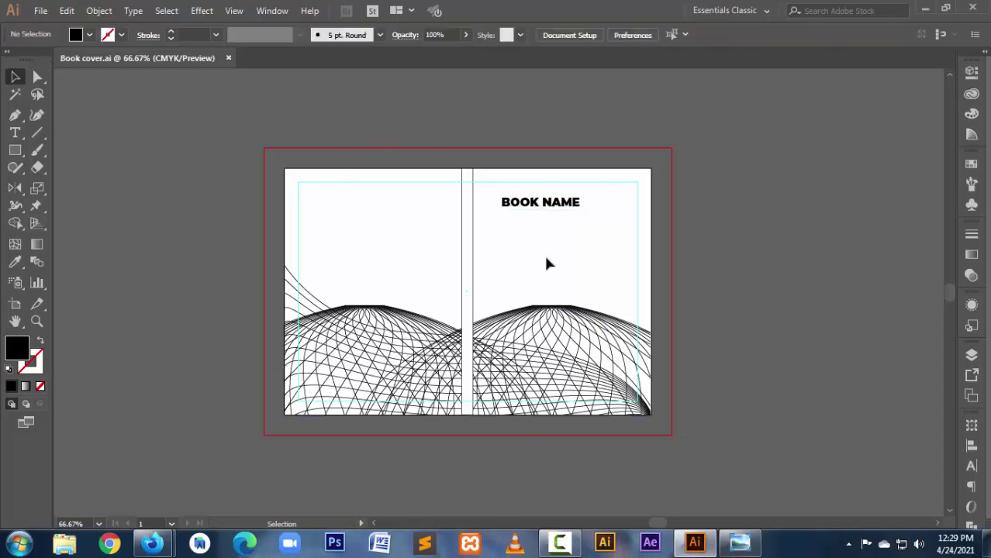
{"action": "left_click", "coordinate": [553, 208]}
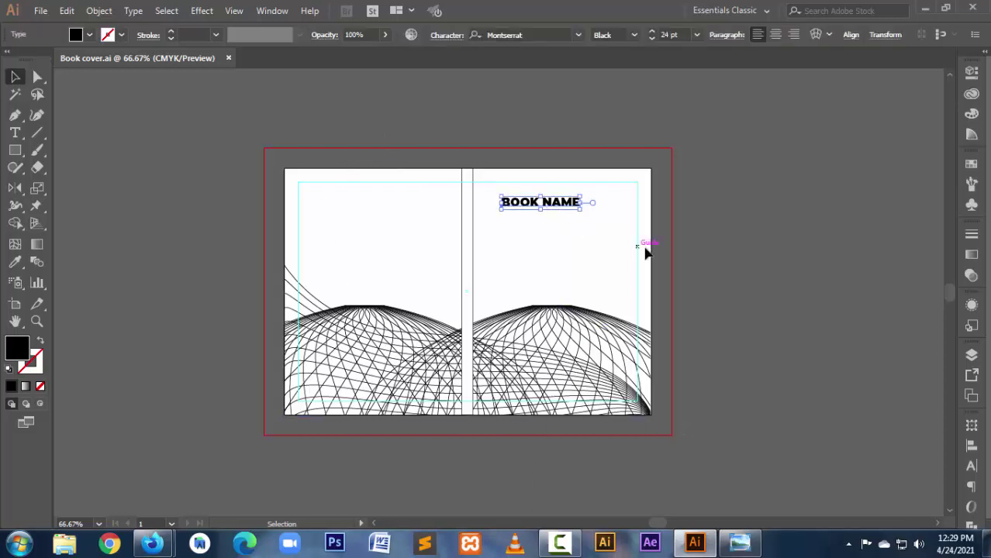
{"action": "left_click", "coordinate": [727, 276]}
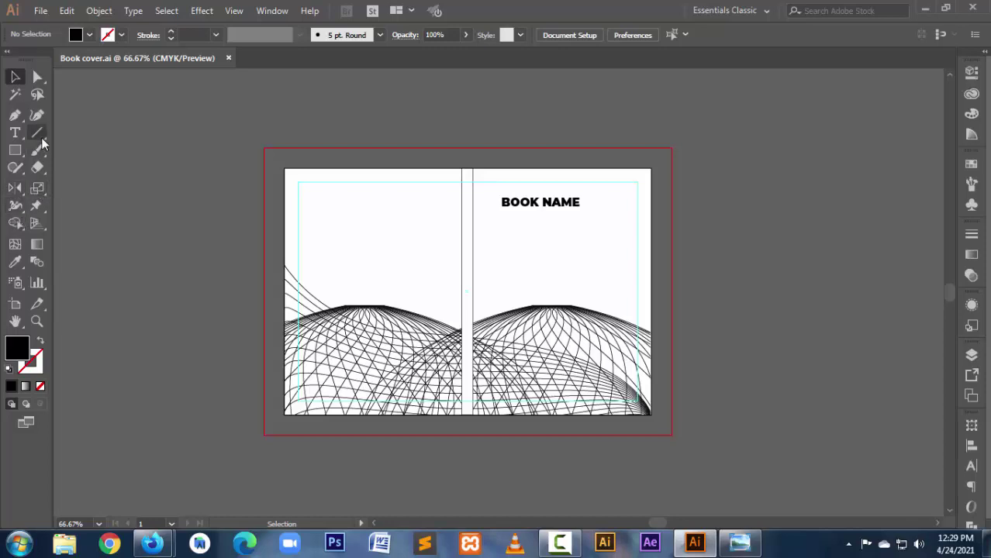
{"action": "left_click", "coordinate": [14, 133]}
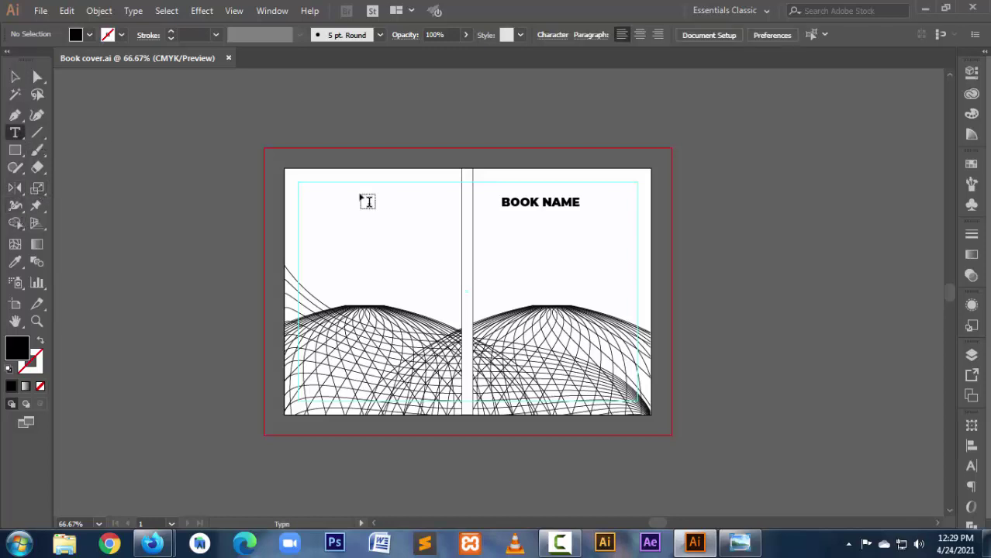
Step: Type 'Writer Name' below the title in Montserrat Light 14 pt
{"action": "left_click", "coordinate": [502, 224]}
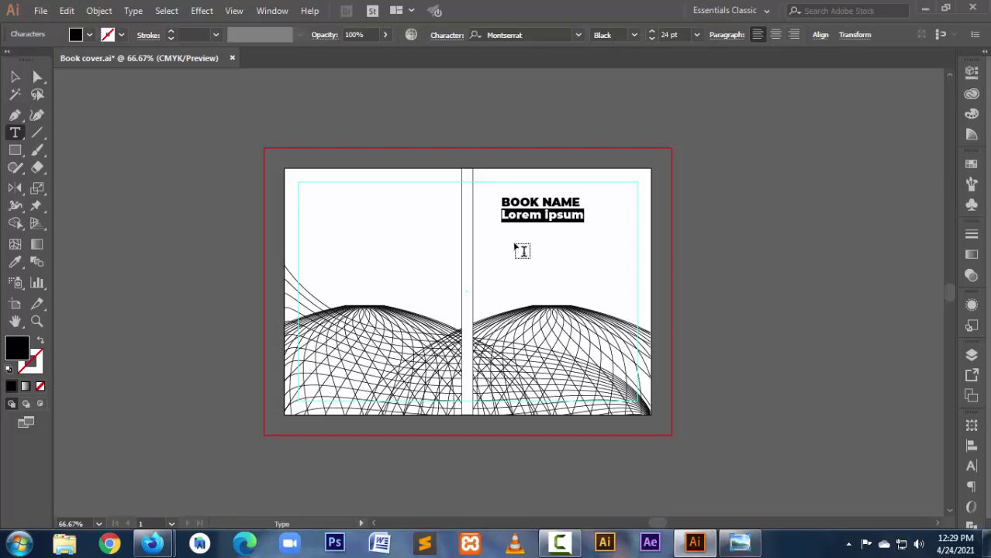
{"action": "type", "text": "W"}
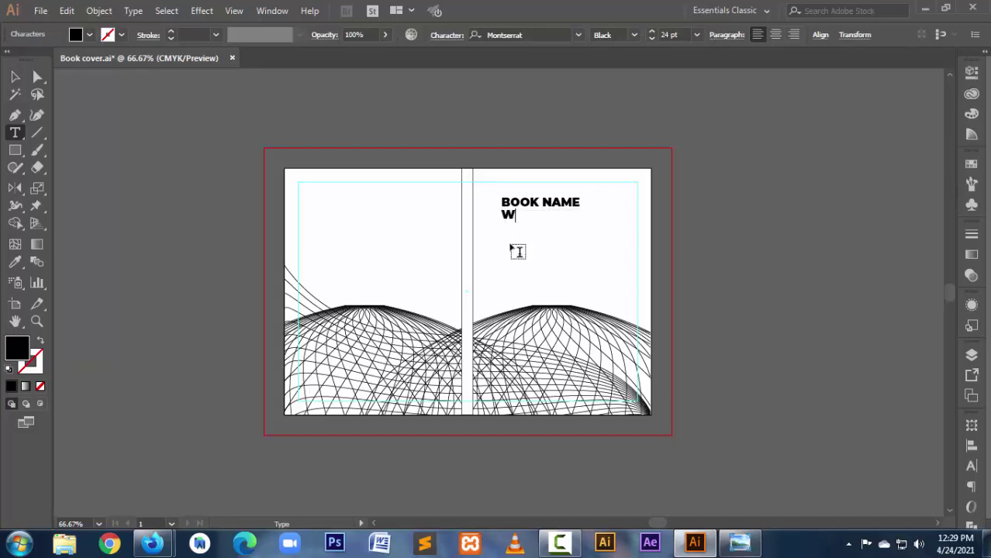
{"action": "type", "text": "riter Na"}
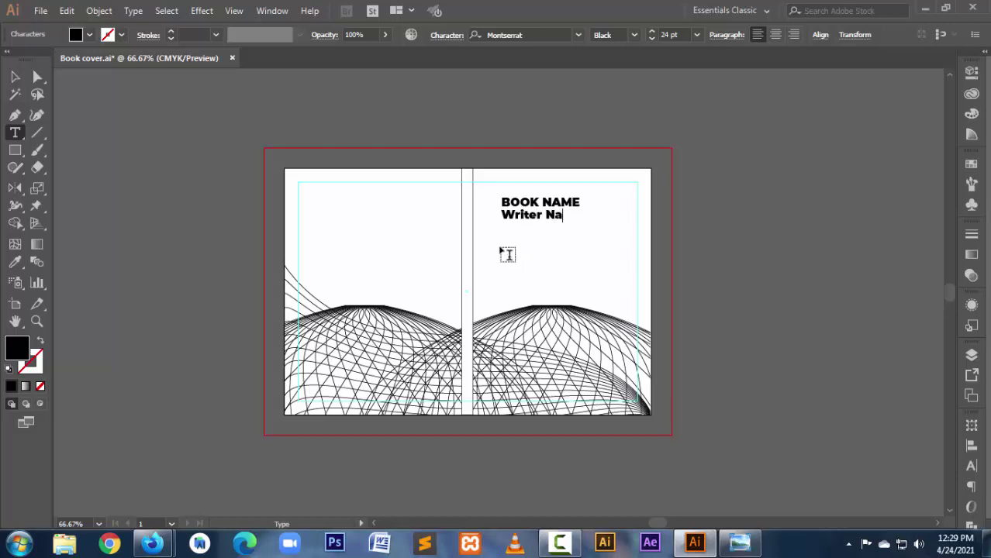
{"action": "type", "text": "me"}
{"action": "key", "text": "shift+Home"}
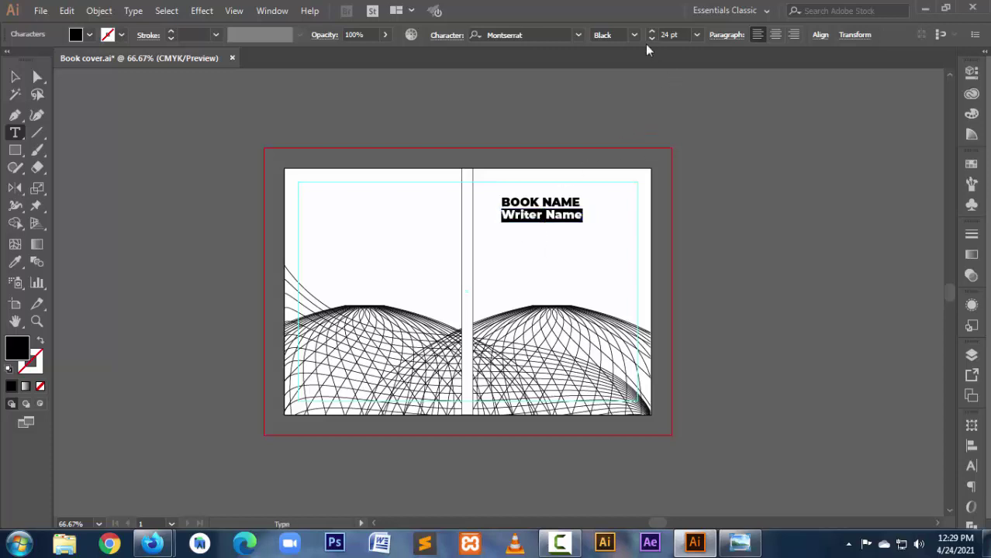
{"action": "left_click", "coordinate": [634, 35]}
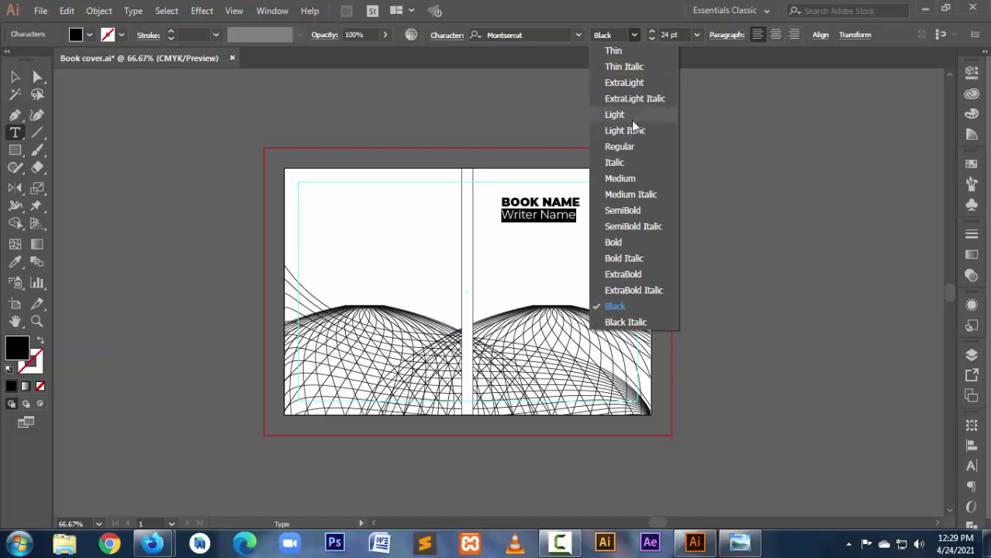
{"action": "left_click", "coordinate": [632, 116]}
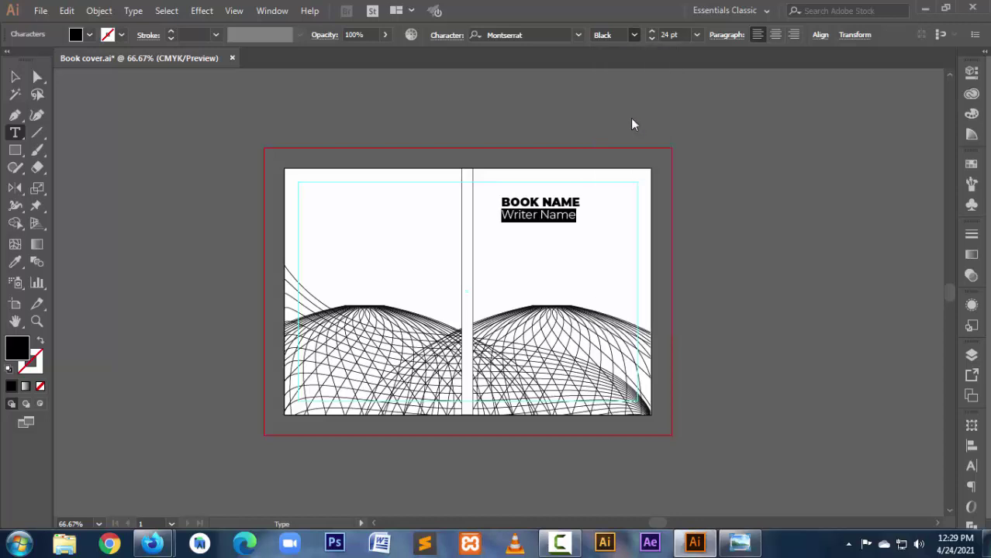
{"action": "left_click", "coordinate": [696, 35]}
{"action": "left_click", "coordinate": [716, 183]}
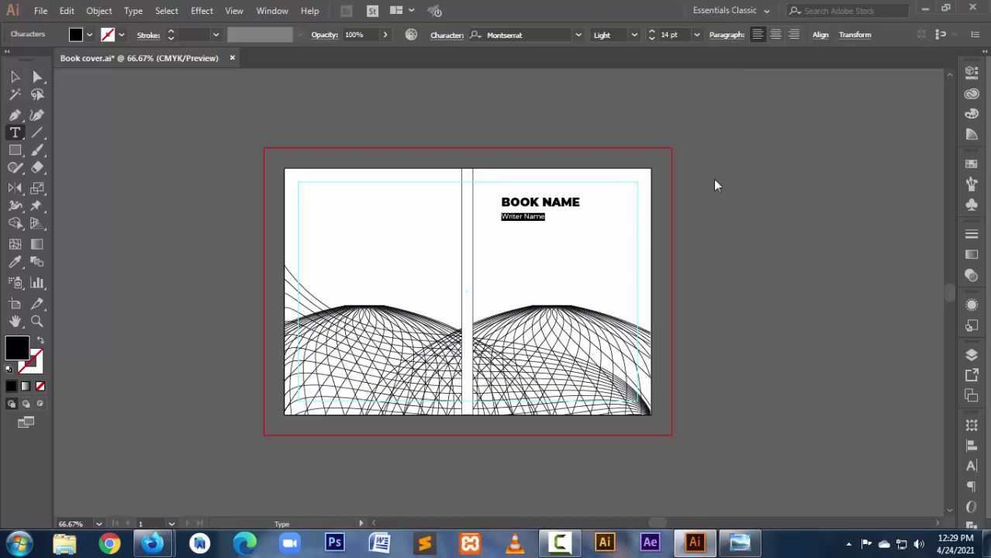
Step: Move the Writer Name line right, beneath the end of the title
{"action": "left_click", "coordinate": [535, 216]}
{"action": "key", "text": "Escape"}
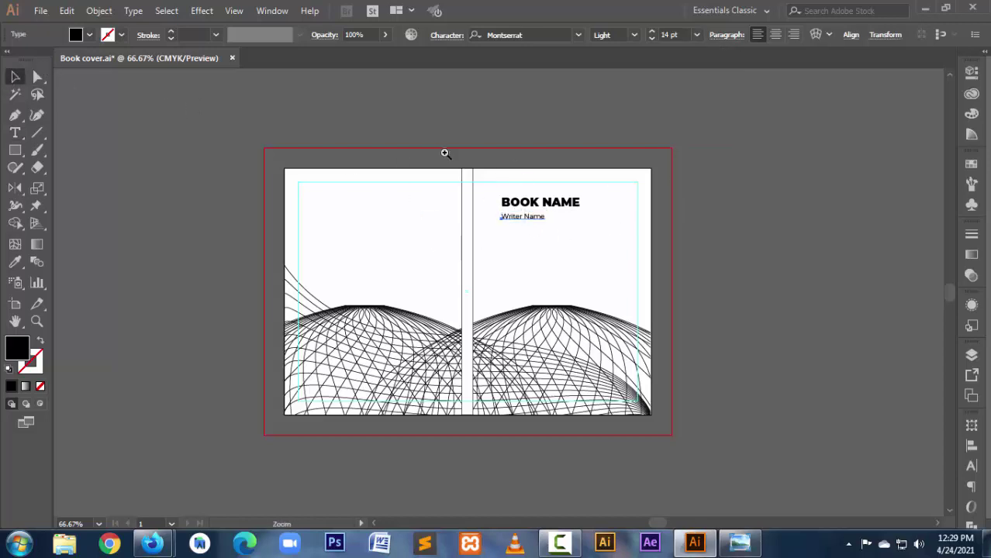
{"action": "scroll", "coordinate": [709, 238], "scroll_direction": "up", "scroll_amount": 3}
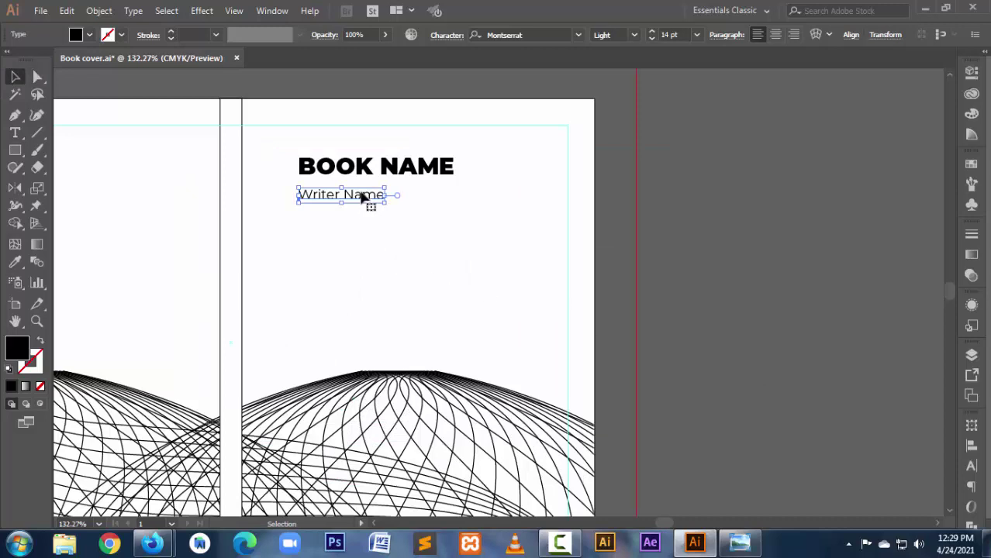
{"action": "left_click_drag", "start_coordinate": [360, 197], "coordinate": [490, 196]}
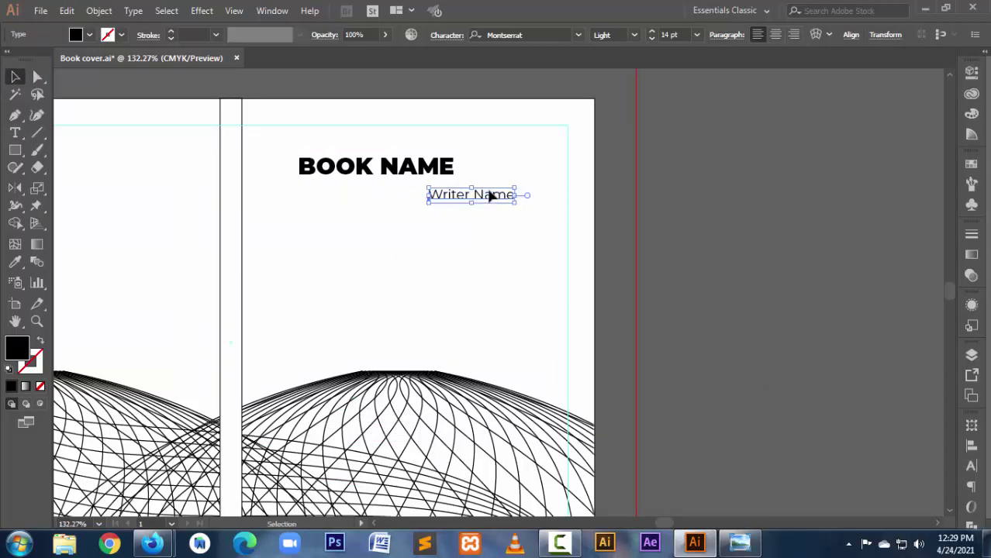
{"action": "mouse_move", "coordinate": [153, 543]}
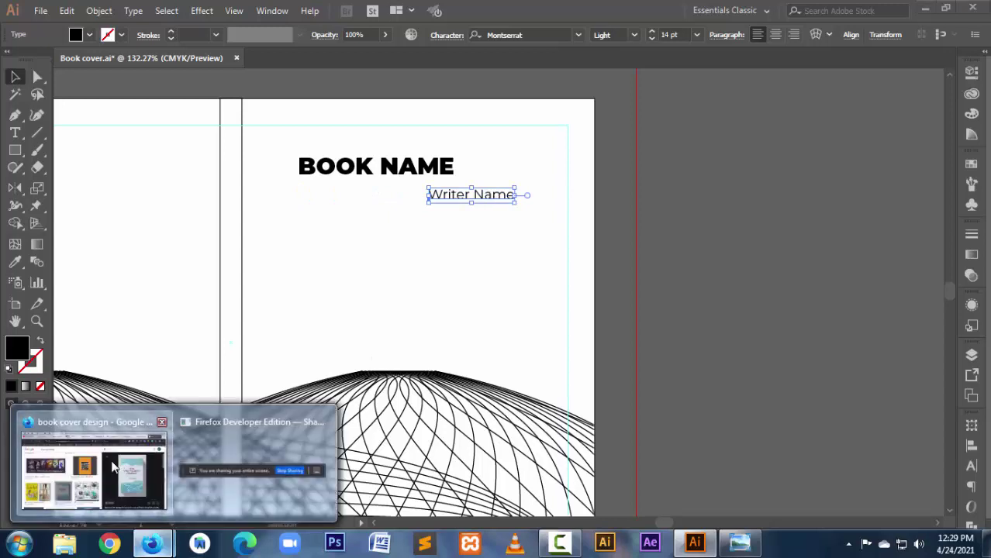
{"action": "left_click", "coordinate": [93, 465]}
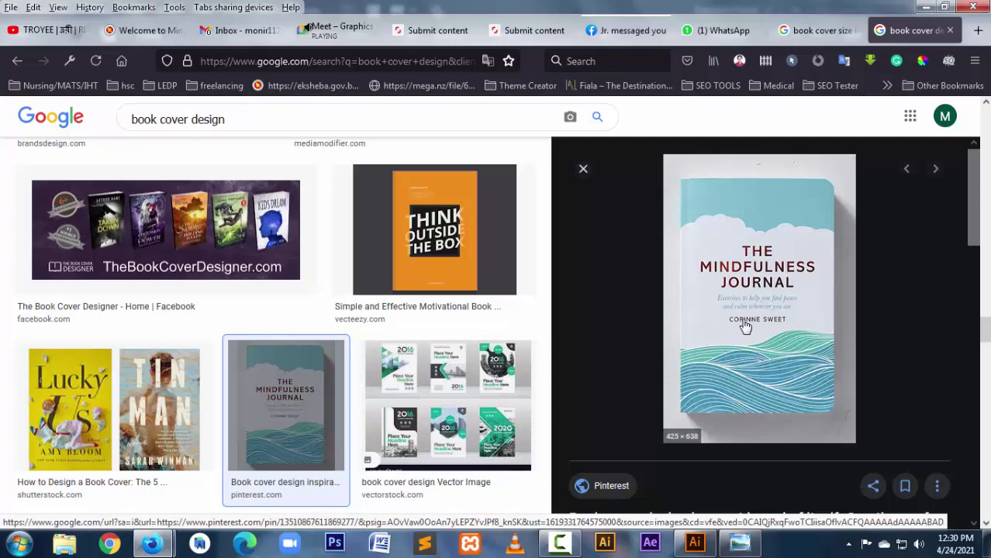
{"action": "key", "text": "alt+Tab"}
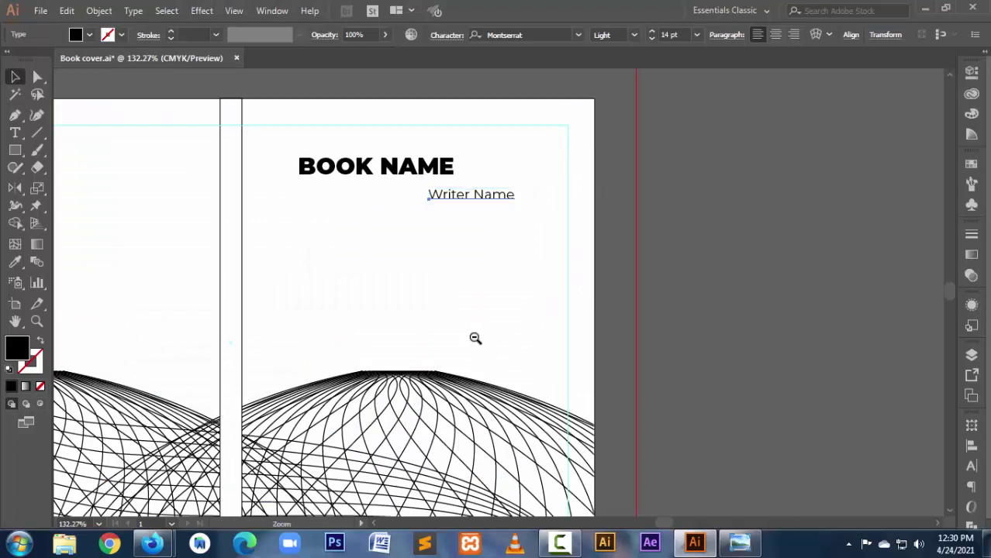
Step: Drag Writer Name to the front cover's bottom and scale BOOK NAME up to 39.8 pt
{"action": "left_click", "coordinate": [500, 204], "text": "ctrl+alt"}
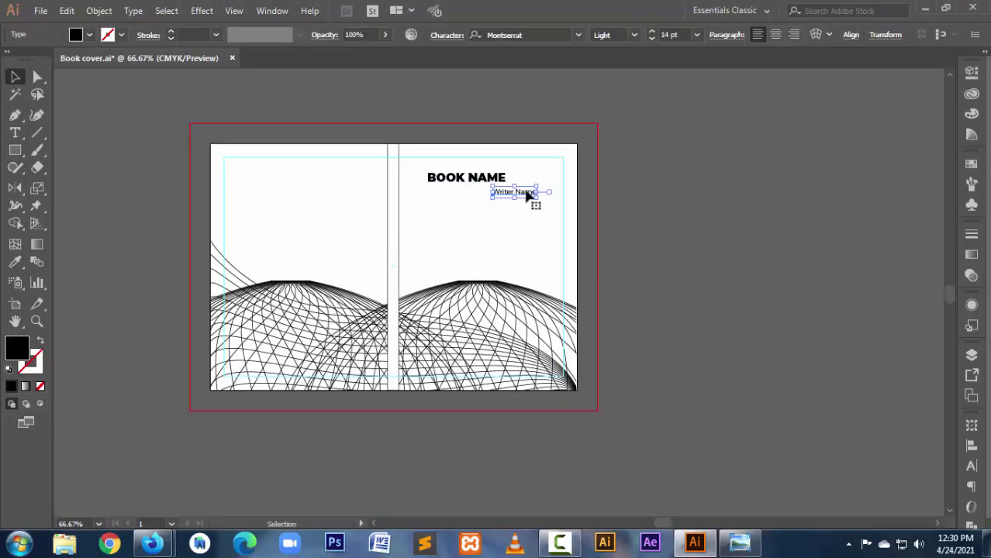
{"action": "left_click_drag", "start_coordinate": [526, 195], "coordinate": [534, 366]}
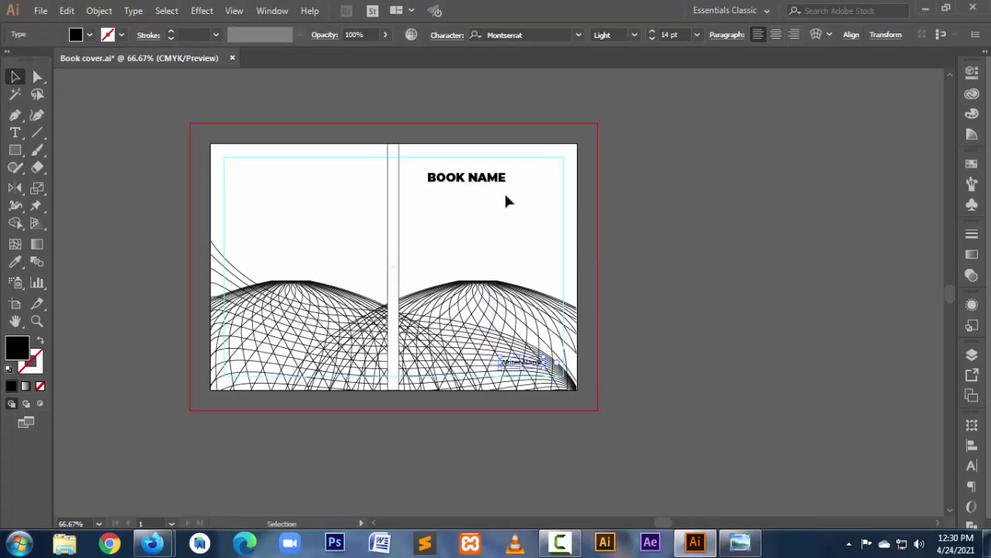
{"action": "left_click", "coordinate": [482, 183]}
{"action": "mouse_move", "coordinate": [507, 187]}
{"action": "left_mouse_down"}
{"action": "mouse_move", "coordinate": [532, 197]}
{"action": "mouse_move", "coordinate": [514, 186]}
{"action": "left_mouse_up"}
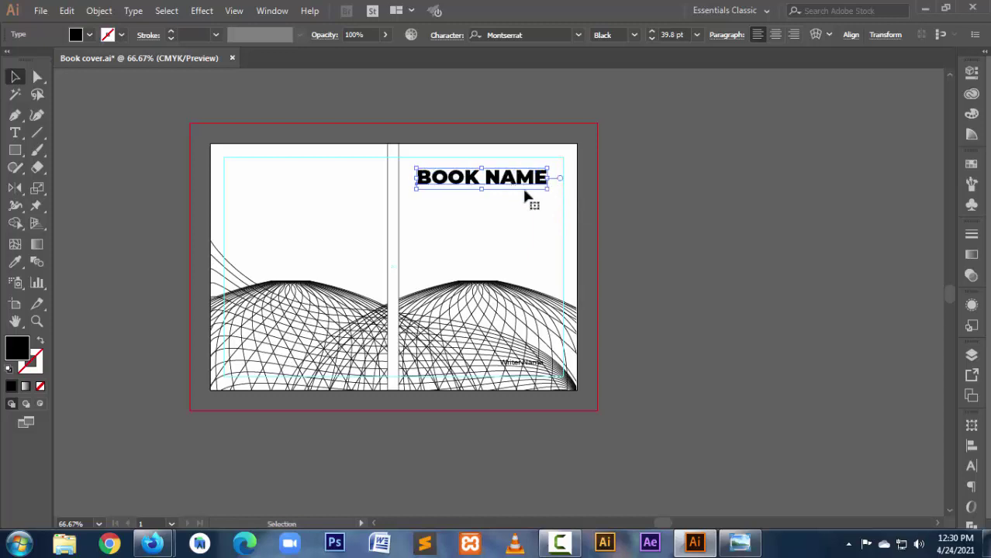
{"action": "left_click", "coordinate": [624, 245]}
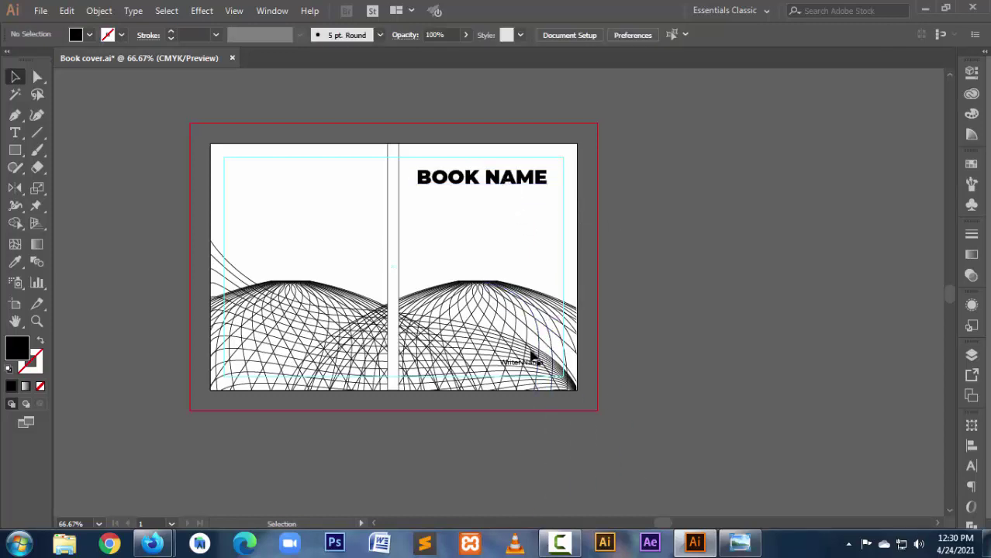
Step: Draw a black bar over the Writer Name text at the front cover's bottom
{"action": "left_click", "coordinate": [16, 152]}
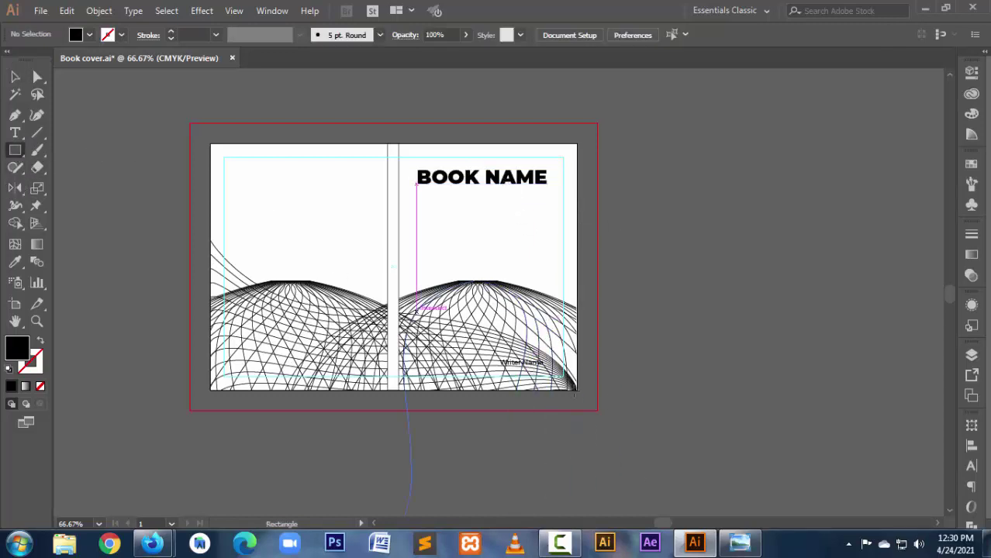
{"action": "mouse_move", "coordinate": [496, 354]}
{"action": "left_mouse_down"}
{"action": "mouse_move", "coordinate": [575, 371]}
{"action": "mouse_move", "coordinate": [551, 372]}
{"action": "left_mouse_up"}
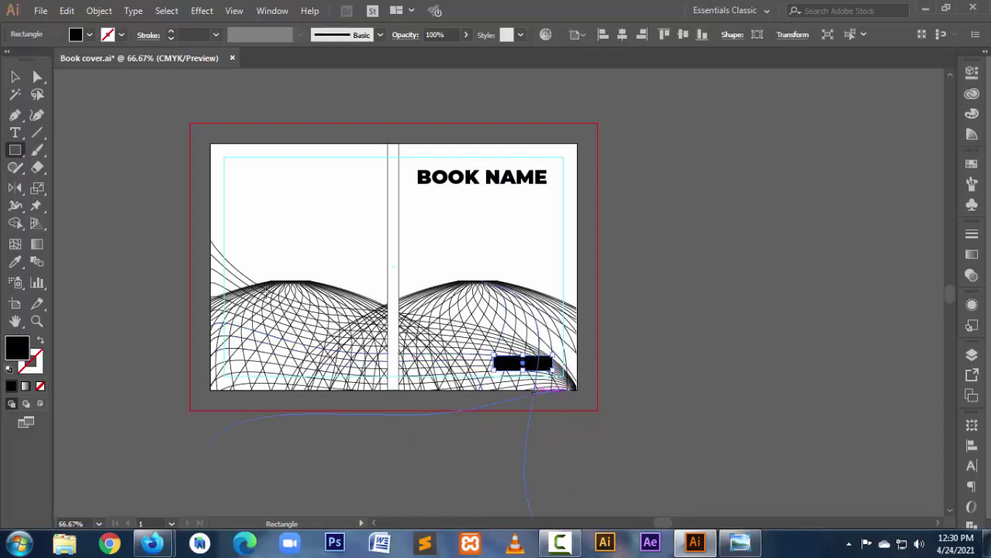
{"action": "key", "text": "ctrl+space"}
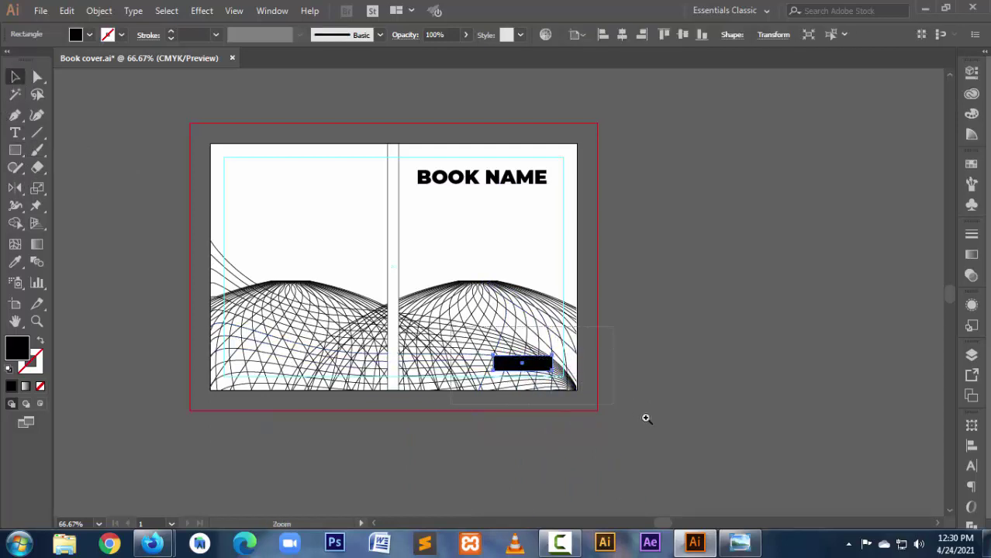
{"action": "left_click_drag", "start_coordinate": [451, 327], "coordinate": [662, 422]}
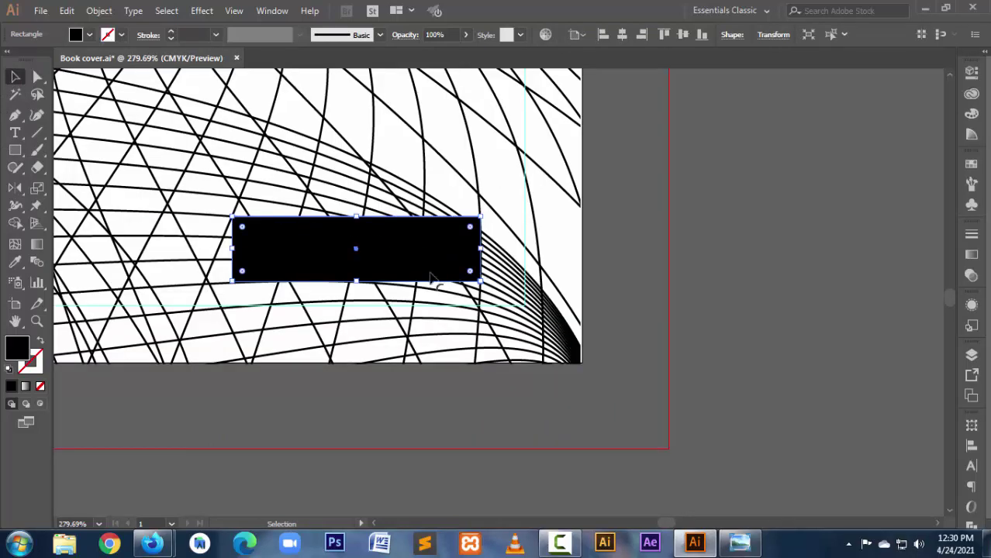
Step: Set the Writer Name text fill to white with no stroke
{"action": "key", "text": "a"}
{"action": "key", "text": "v"}
{"action": "left_click", "coordinate": [680, 300]}
{"action": "left_click", "coordinate": [369, 255]}
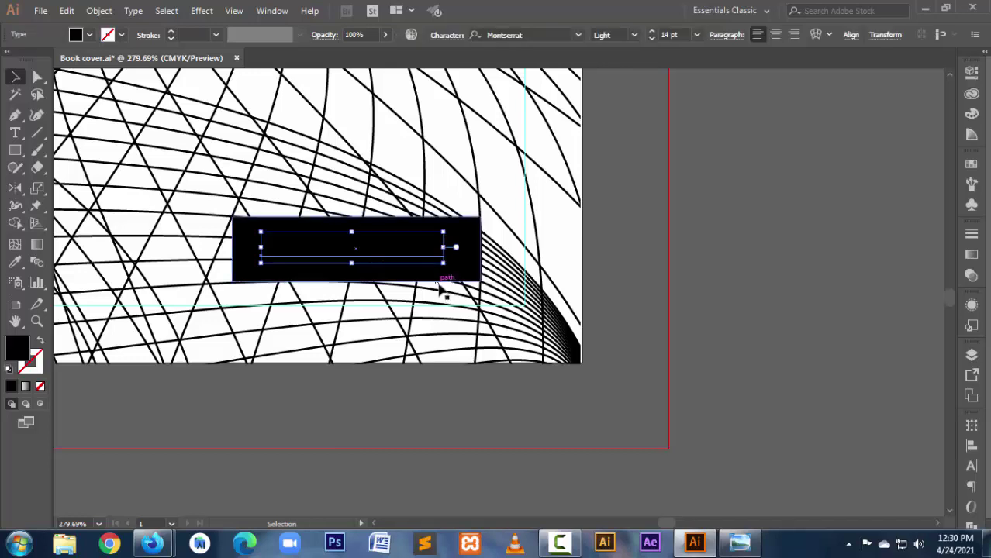
{"action": "key", "text": "v"}
{"action": "left_click", "coordinate": [9, 371]}
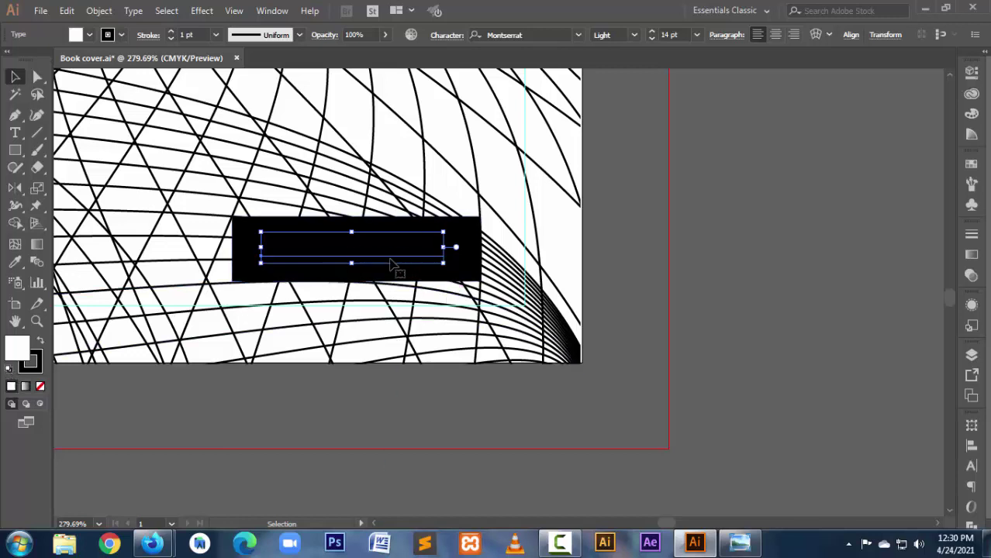
{"action": "key", "text": "ctrl"}
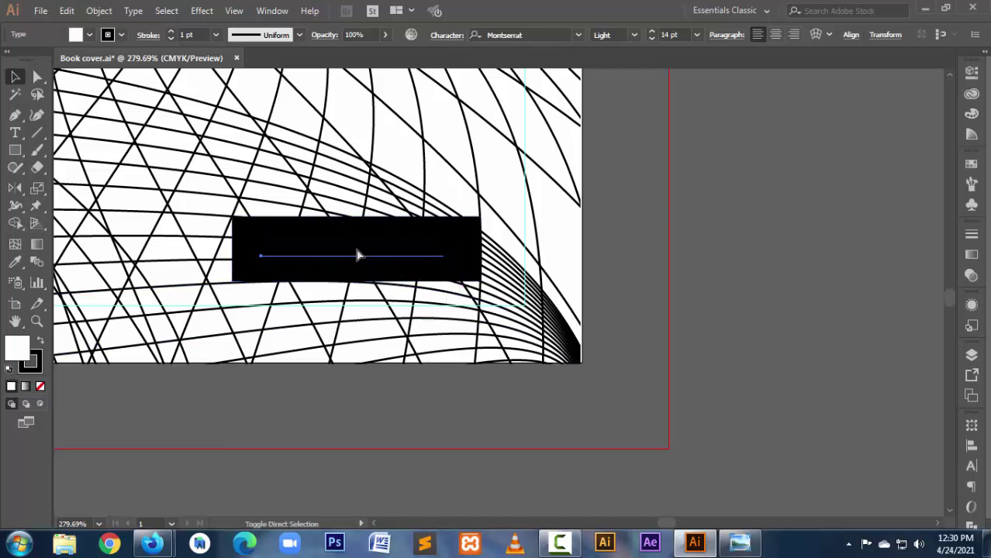
{"action": "left_click", "coordinate": [40, 387]}
{"action": "left_click", "coordinate": [6, 370]}
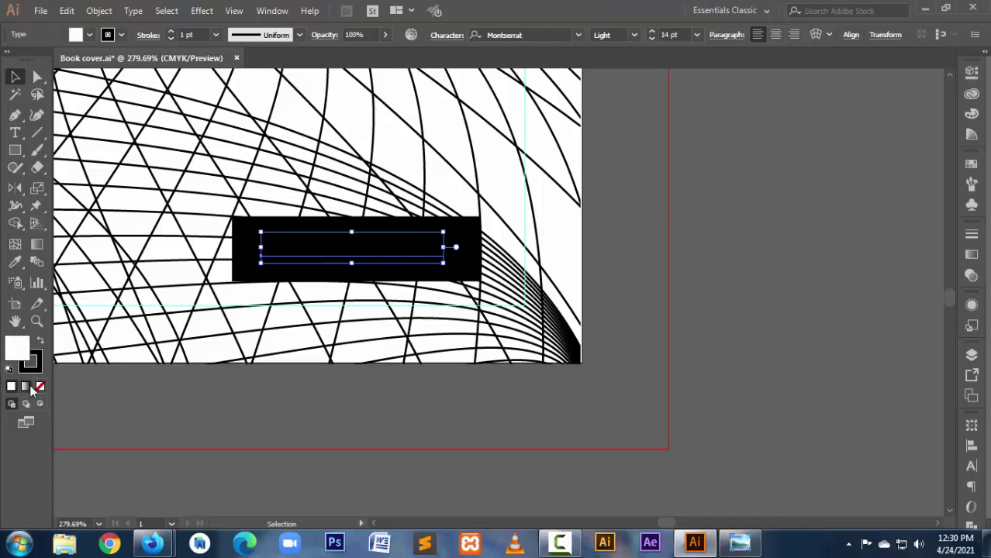
{"action": "left_click", "coordinate": [36, 368]}
{"action": "left_click", "coordinate": [40, 387]}
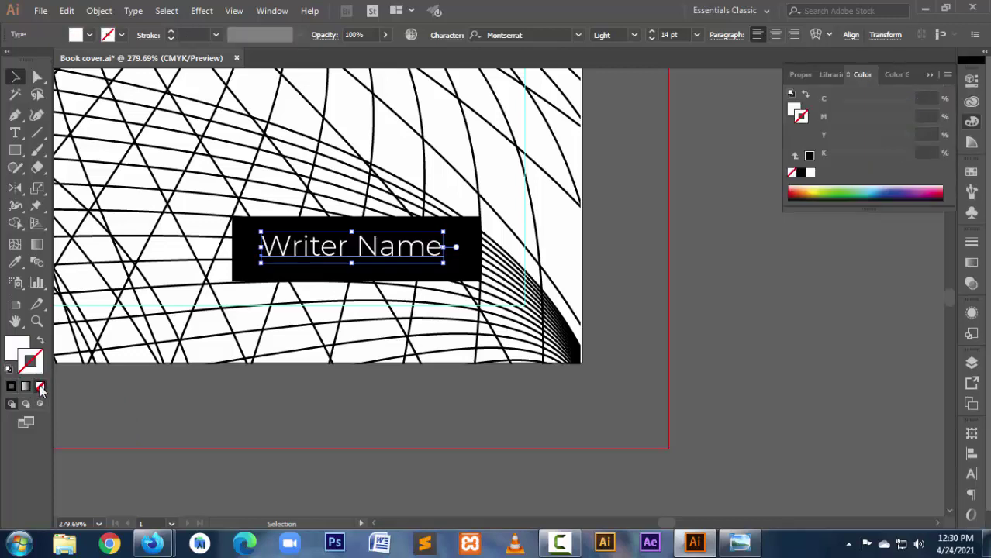
Step: Enlarge the Writer Name text to fill the black bar, then zoom out to the whole cover
{"action": "left_click", "coordinate": [382, 401]}
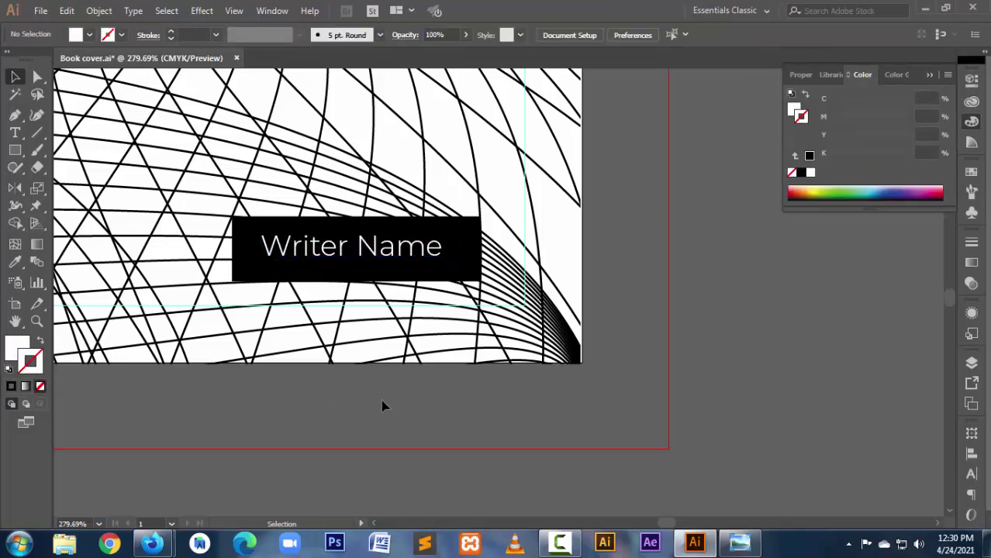
{"action": "left_click", "coordinate": [388, 259]}
{"action": "left_click_drag", "start_coordinate": [443, 263], "coordinate": [466, 269]}
{"action": "left_click", "coordinate": [775, 322]}
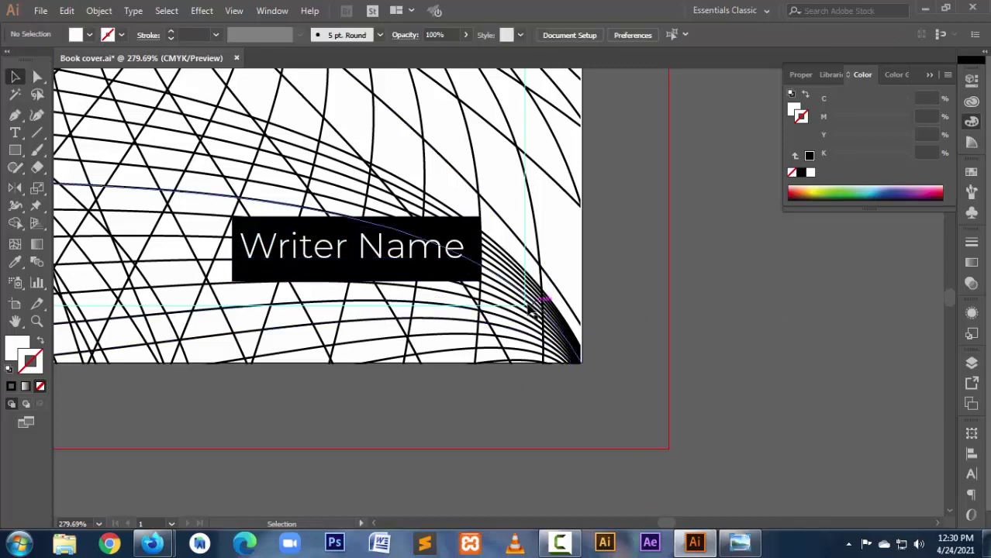
{"action": "left_click", "coordinate": [775, 357], "text": "ctrl+alt"}
{"action": "left_click", "coordinate": [686, 348], "text": "ctrl+alt"}
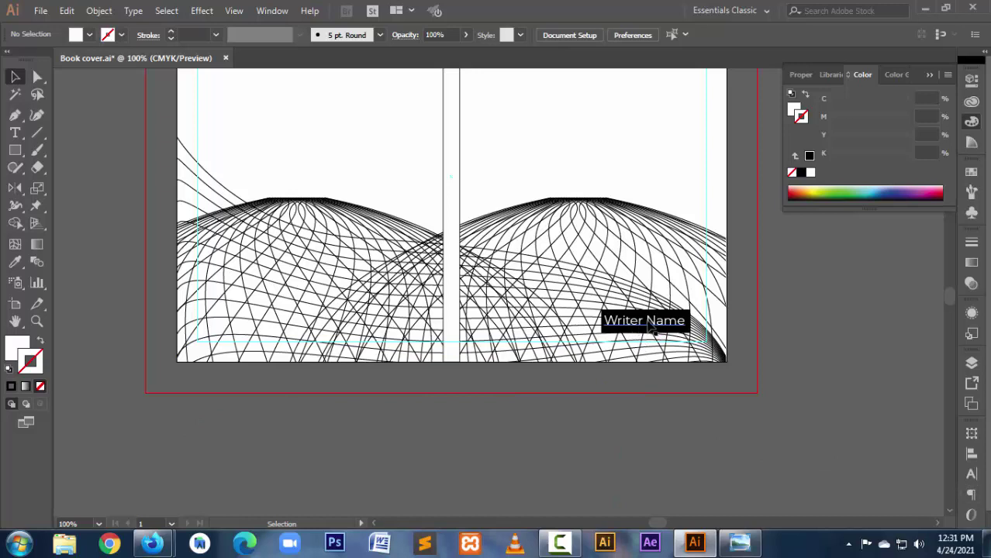
{"action": "key", "text": "ctrl+minus"}
{"action": "key", "text": "ctrl+minus"}
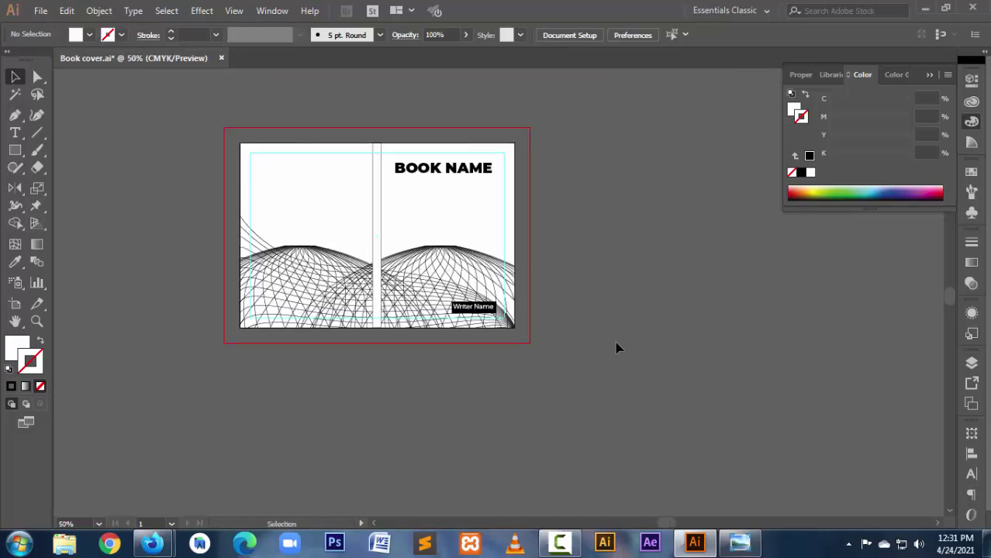
{"action": "left_click", "coordinate": [457, 171]}
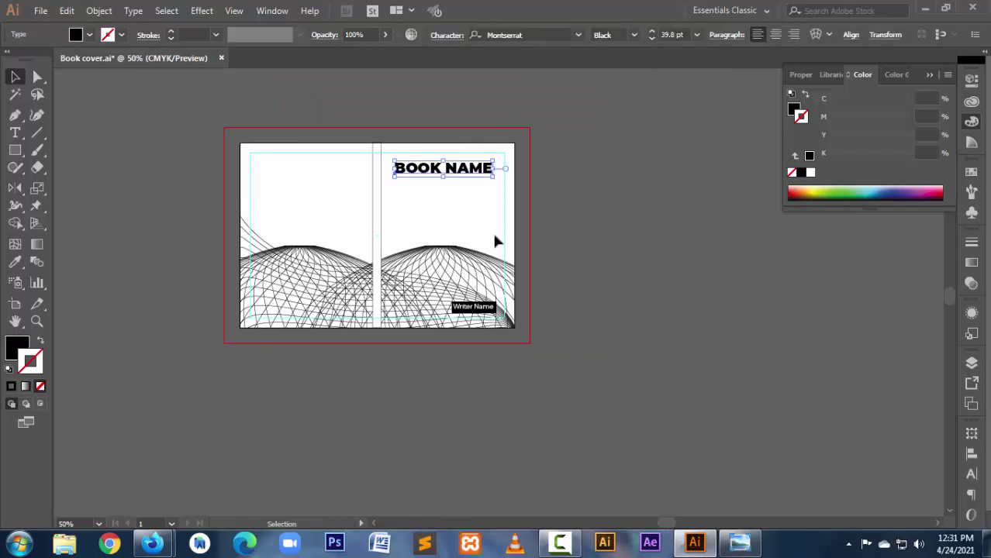
{"action": "key", "text": "a"}
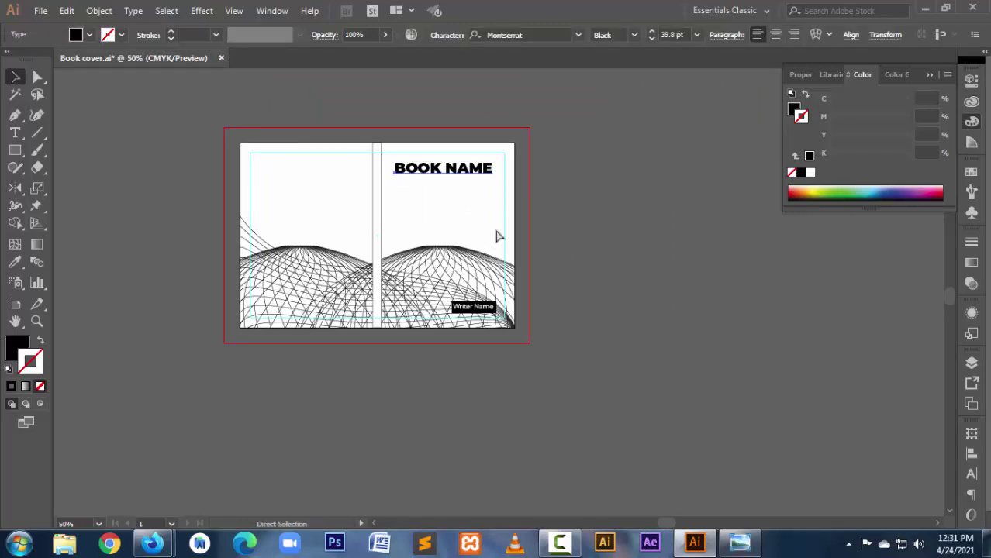
{"action": "double_click", "coordinate": [15, 188]}
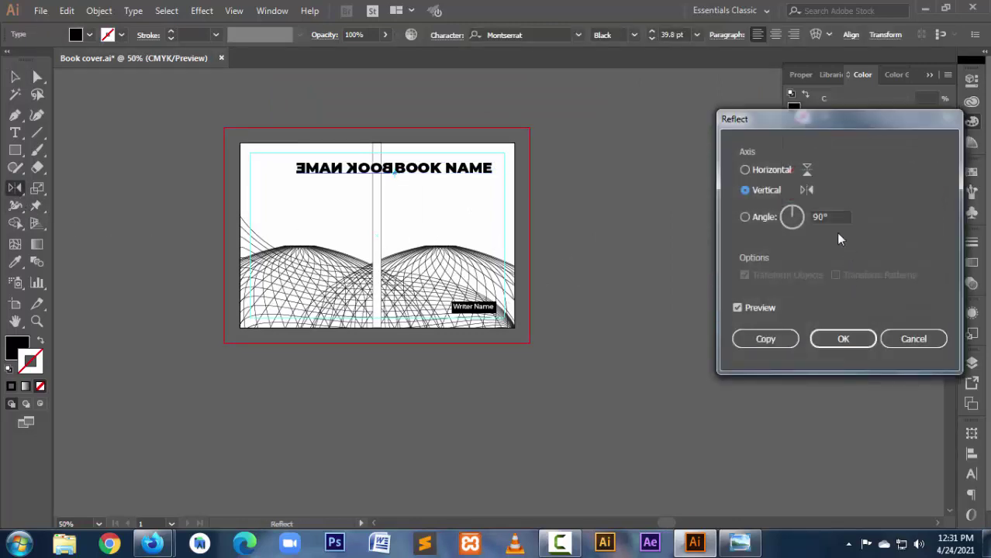
{"action": "left_click", "coordinate": [762, 217]}
{"action": "type", "text": "0"}
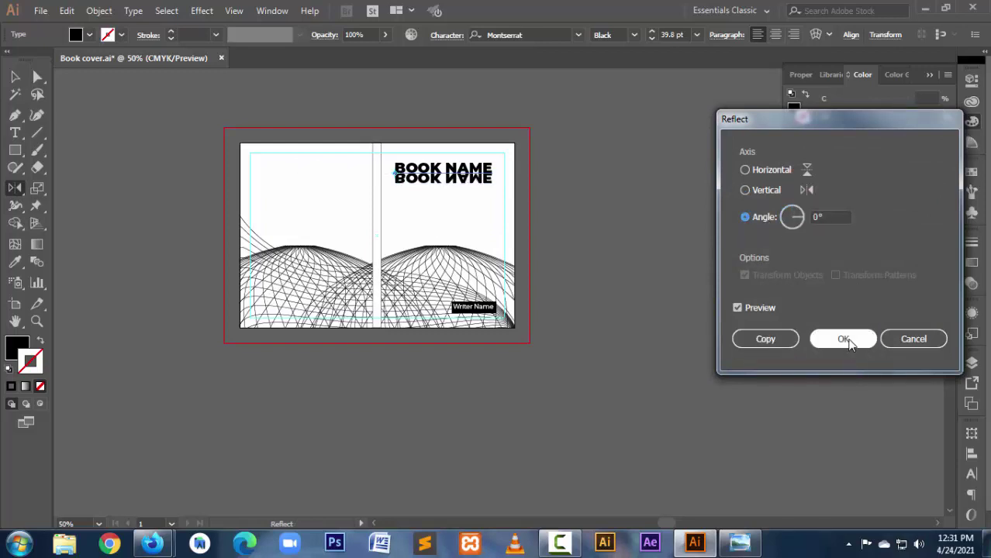
{"action": "left_click", "coordinate": [845, 341]}
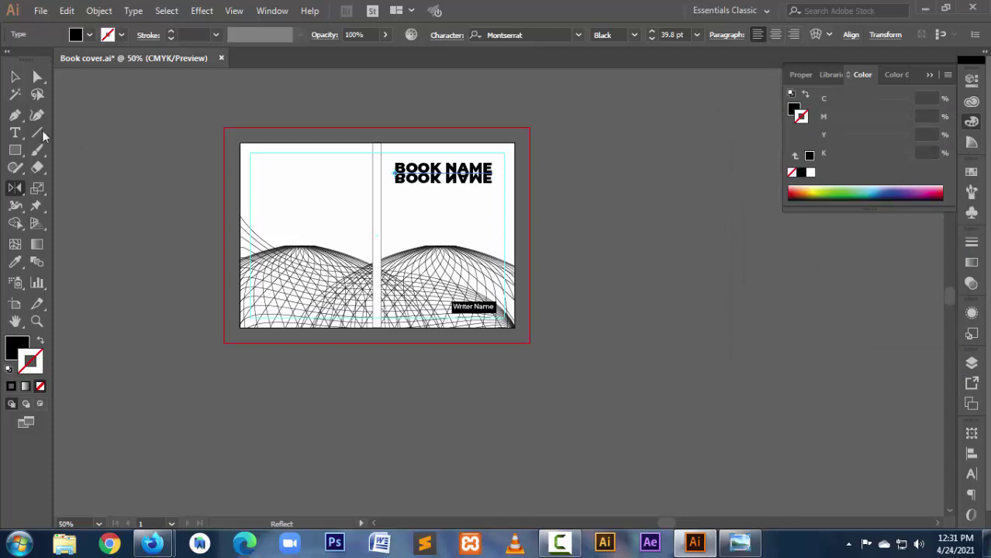
{"action": "left_click", "coordinate": [15, 78]}
{"action": "left_click", "coordinate": [630, 244]}
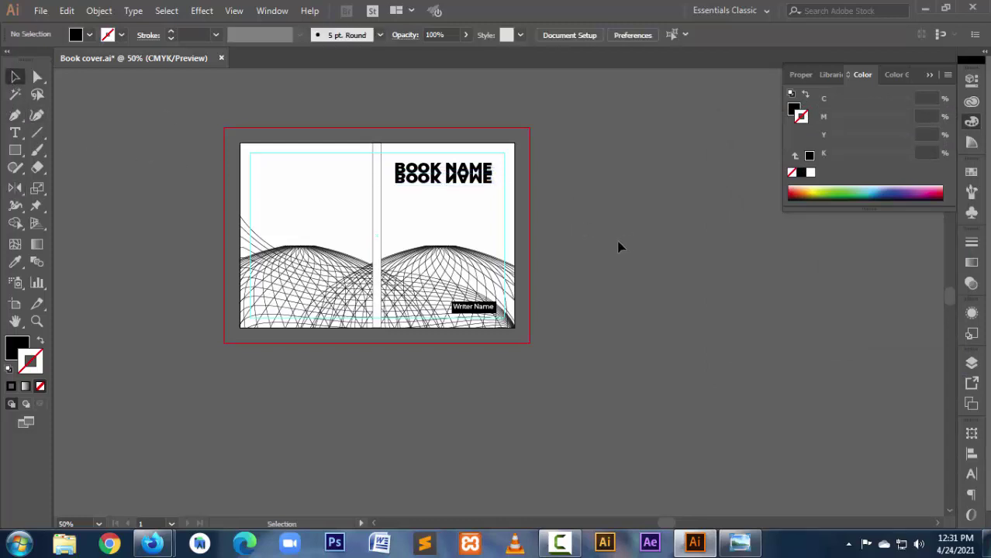
{"action": "left_click", "coordinate": [456, 182]}
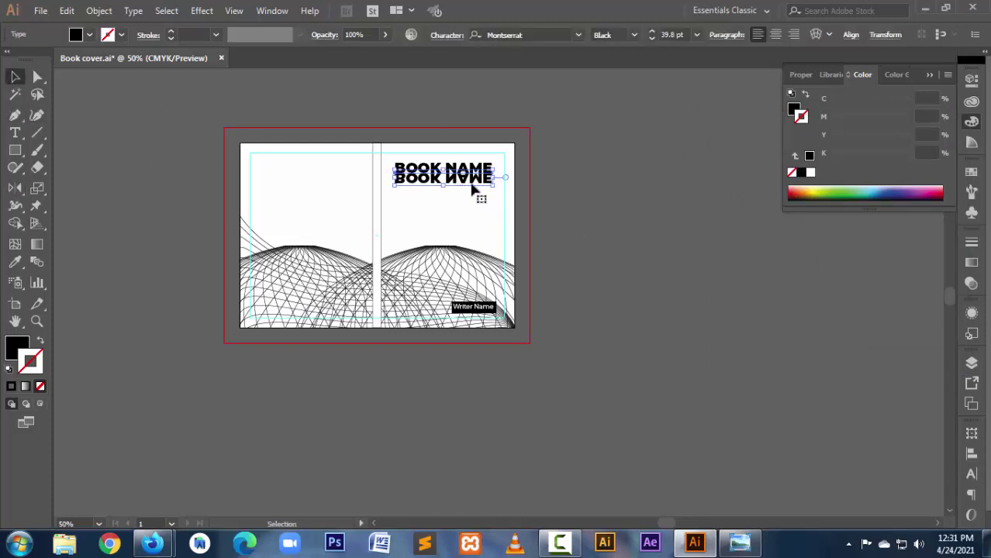
{"action": "left_click_drag", "start_coordinate": [469, 182], "coordinate": [475, 217]}
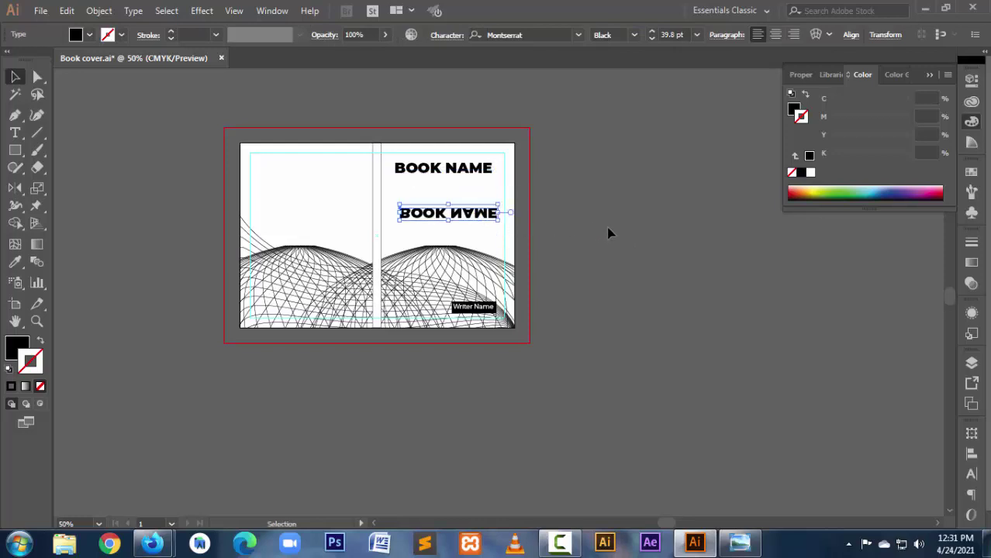
{"action": "key", "text": "Delete"}
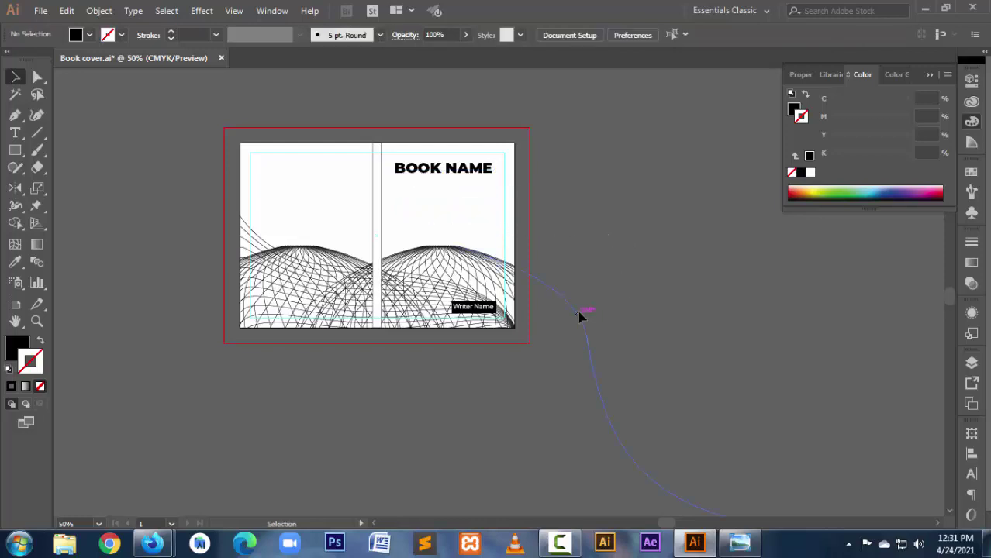
Step: Make a reflected copy of the BOOK NAME title across a 45° axis so it runs vertically
{"action": "left_click", "coordinate": [444, 172]}
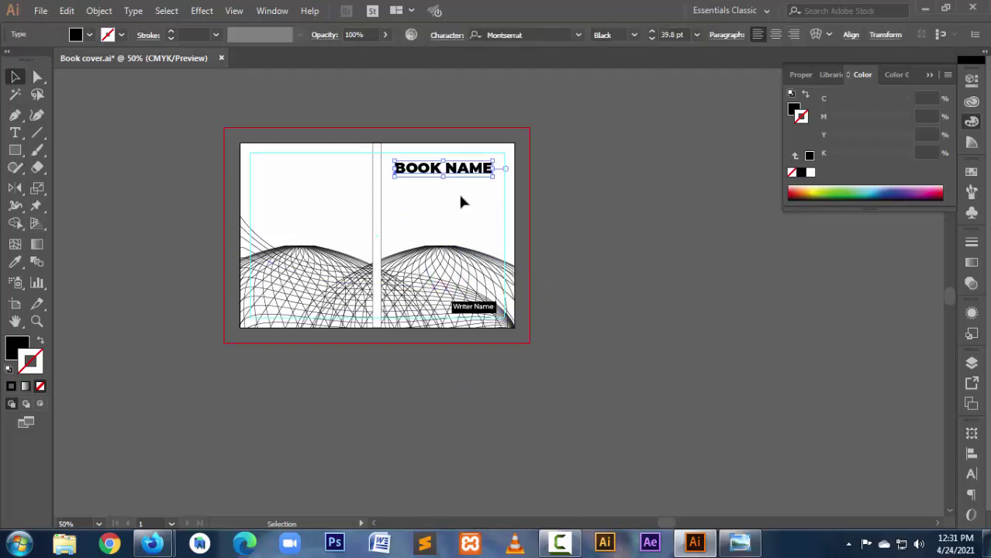
{"action": "double_click", "coordinate": [15, 187]}
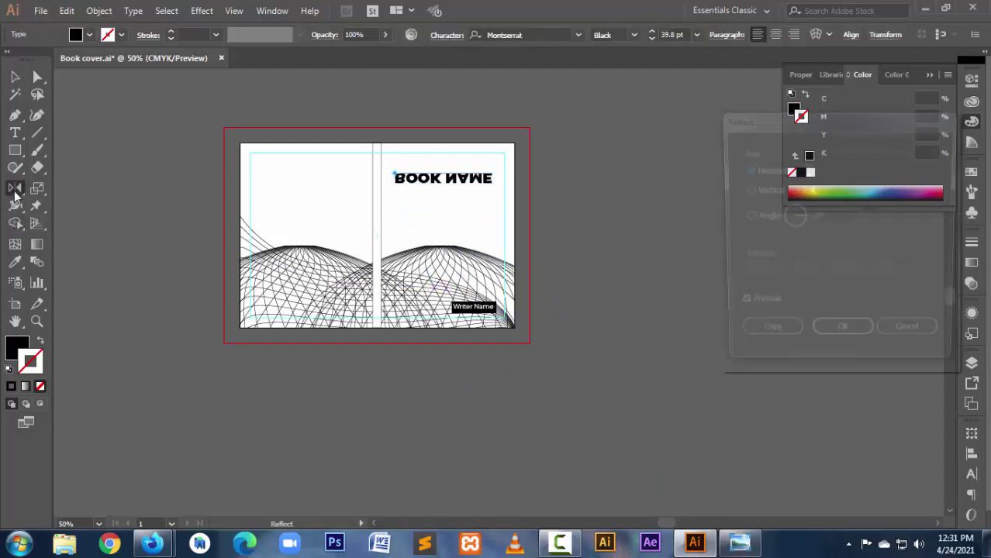
{"action": "left_click", "coordinate": [766, 219]}
{"action": "left_click", "coordinate": [827, 217]}
{"action": "double_click", "coordinate": [827, 217]}
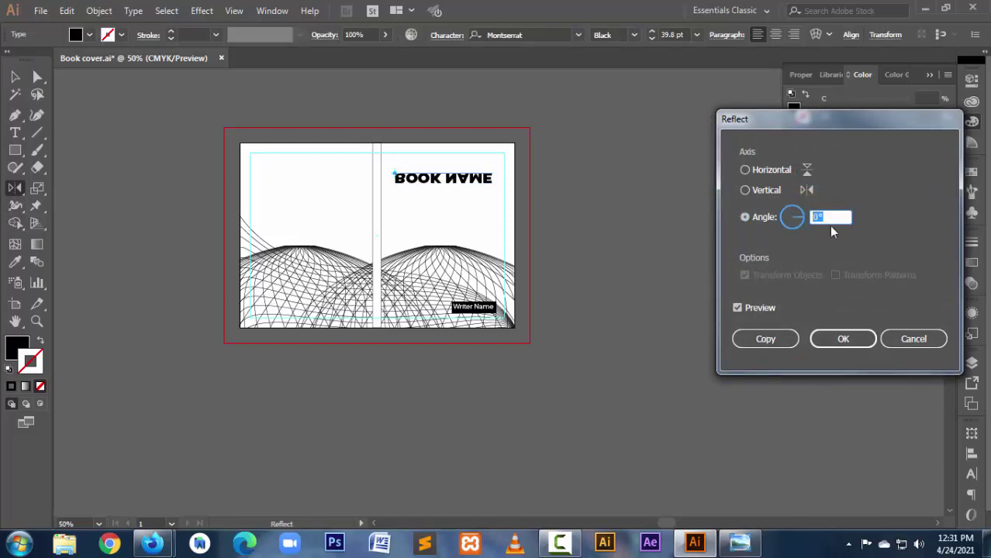
{"action": "type", "text": "9"}
{"action": "type", "text": "0"}
{"action": "left_click", "coordinate": [763, 192]}
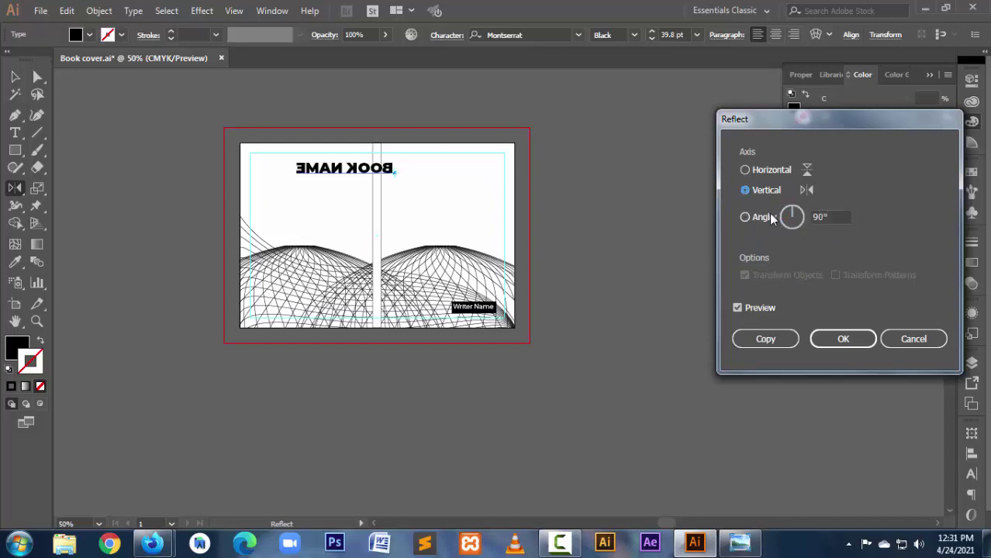
{"action": "left_click", "coordinate": [764, 217]}
{"action": "left_click", "coordinate": [834, 216]}
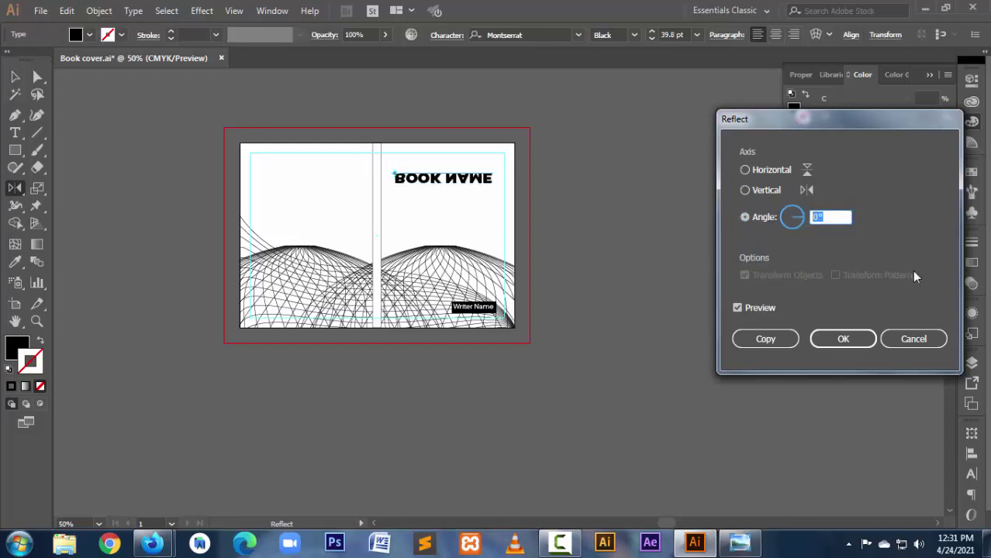
{"action": "type", "text": "45"}
{"action": "key", "text": "Tab"}
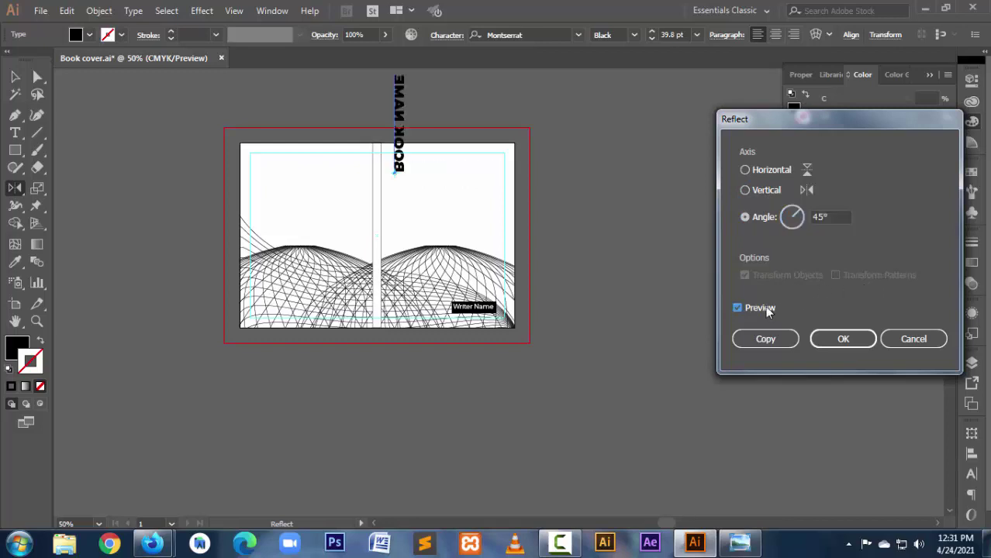
{"action": "left_click", "coordinate": [781, 341]}
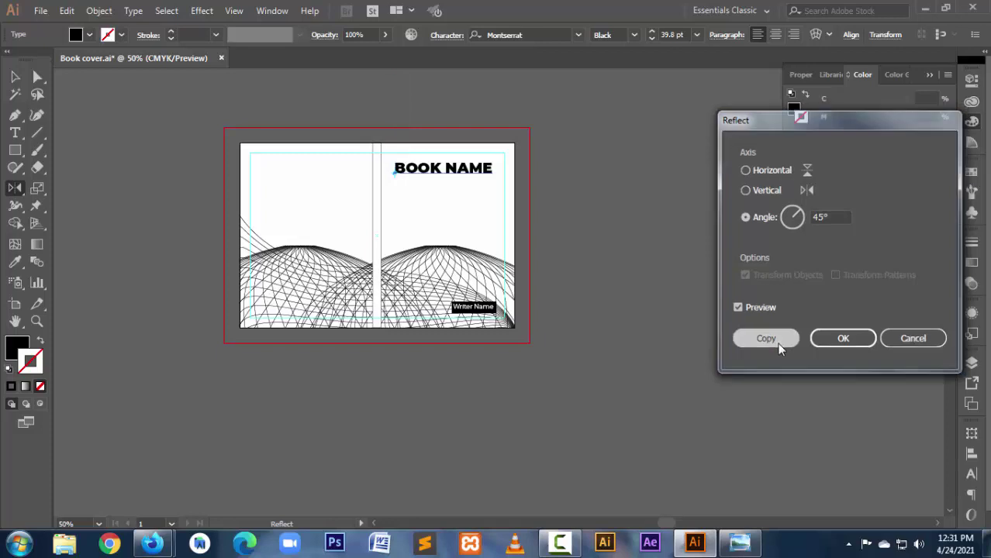
Step: Move the vertical BOOK NAME copy down onto the spine and zoom in there
{"action": "left_click", "coordinate": [14, 77]}
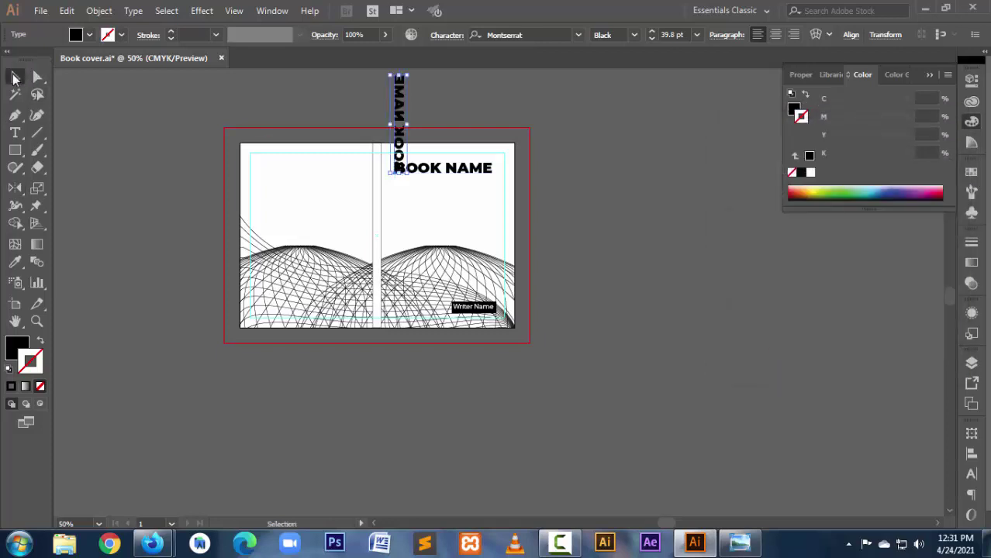
{"action": "left_click_drag", "start_coordinate": [399, 118], "coordinate": [377, 221]}
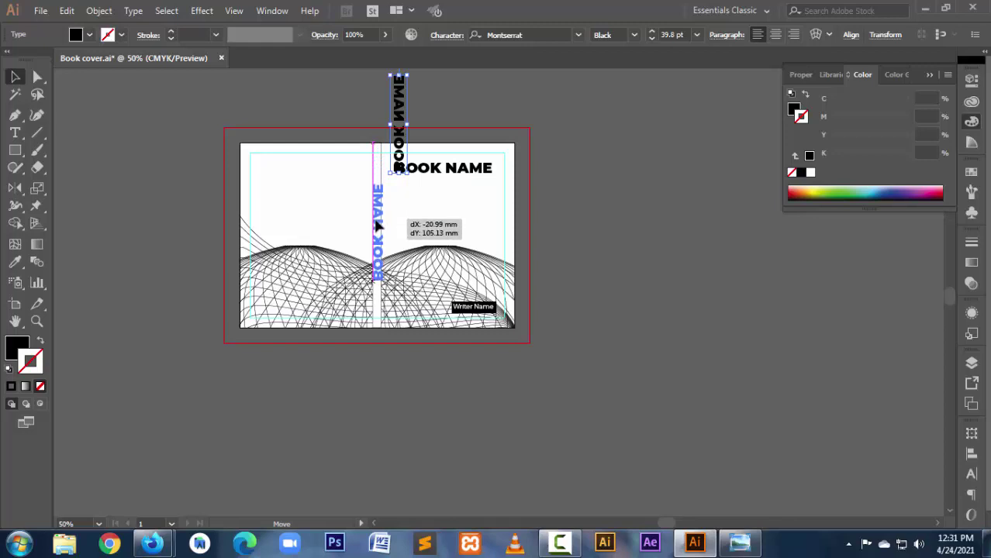
{"action": "left_click_drag", "start_coordinate": [378, 221], "coordinate": [378, 231]}
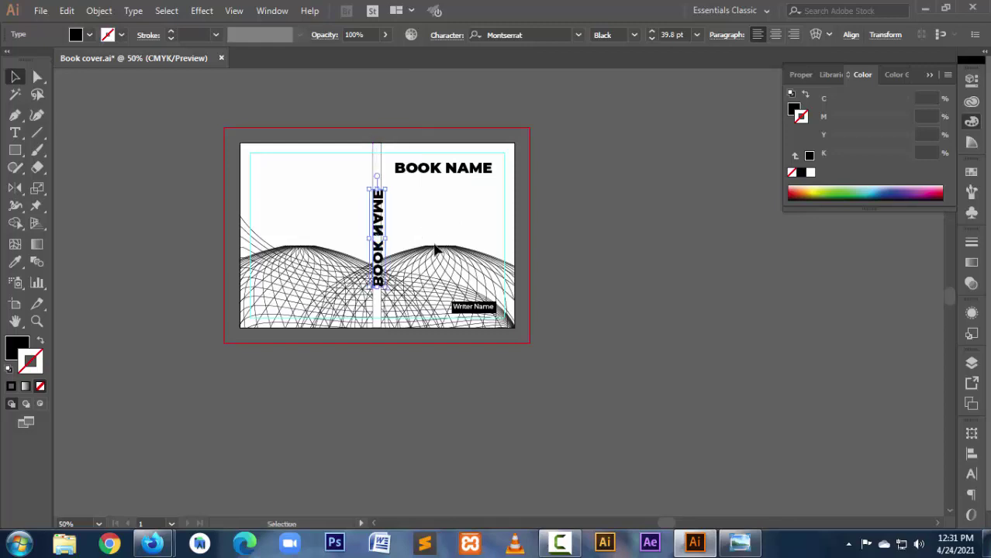
{"action": "key", "text": "z"}
{"action": "left_click_drag", "start_coordinate": [301, 164], "coordinate": [476, 248]}
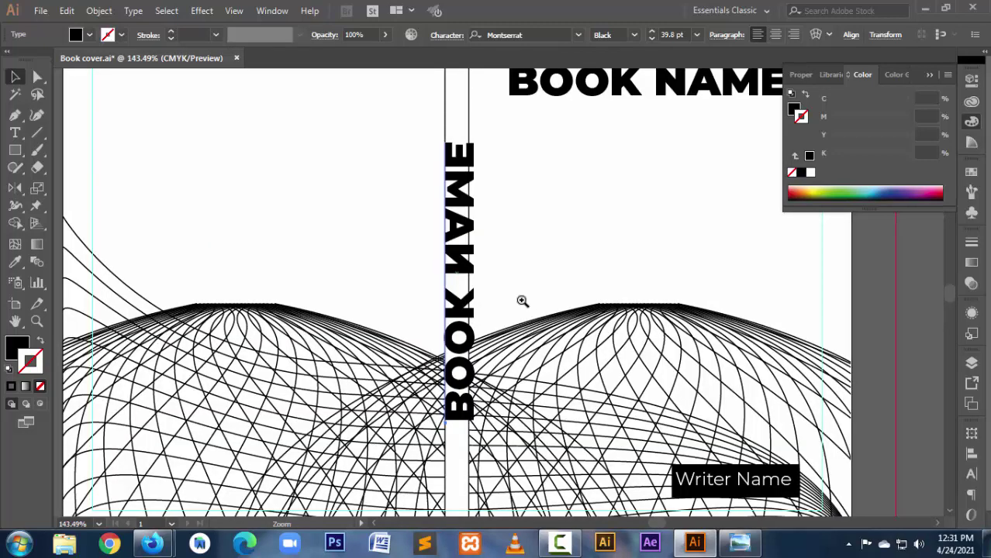
{"action": "key", "text": "v"}
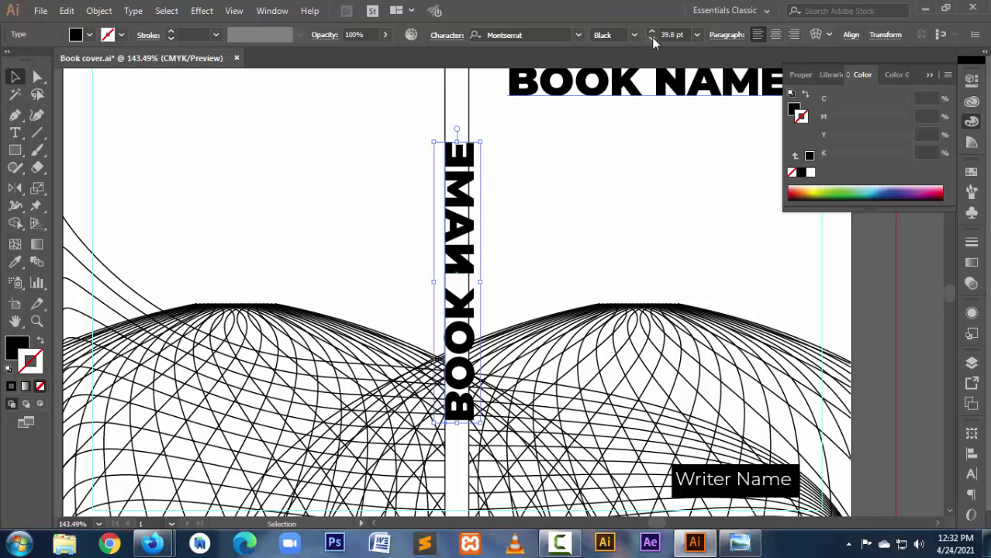
Step: Reduce the spine title's font size step by step down to 24 pt
{"action": "left_click", "coordinate": [651, 38]}
{"action": "left_click", "coordinate": [651, 37]}
{"action": "left_click", "coordinate": [651, 38]}
{"action": "left_click", "coordinate": [651, 37]}
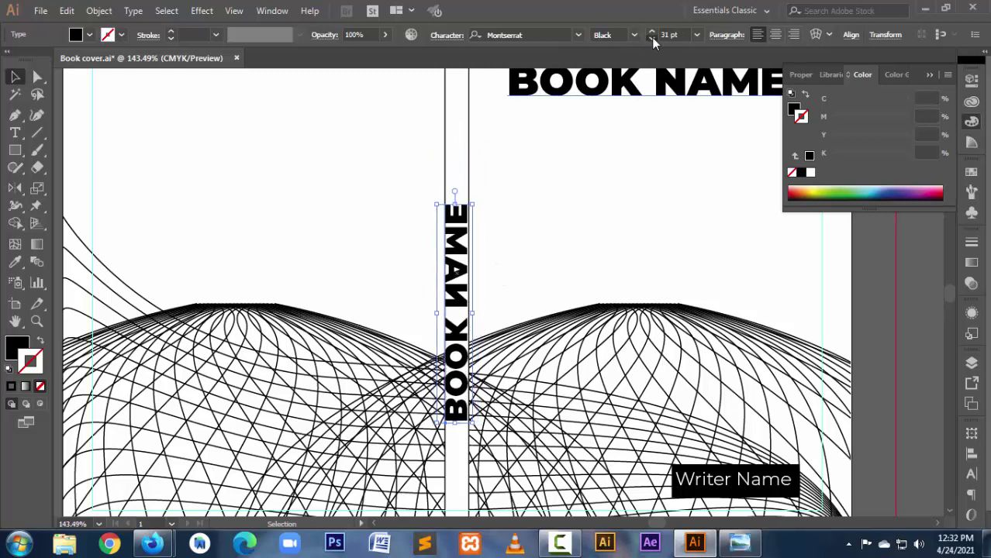
{"action": "left_click", "coordinate": [651, 37]}
{"action": "left_click", "coordinate": [651, 37]}
{"action": "left_click", "coordinate": [651, 37]}
{"action": "left_click", "coordinate": [651, 37]}
{"action": "left_click", "coordinate": [651, 37]}
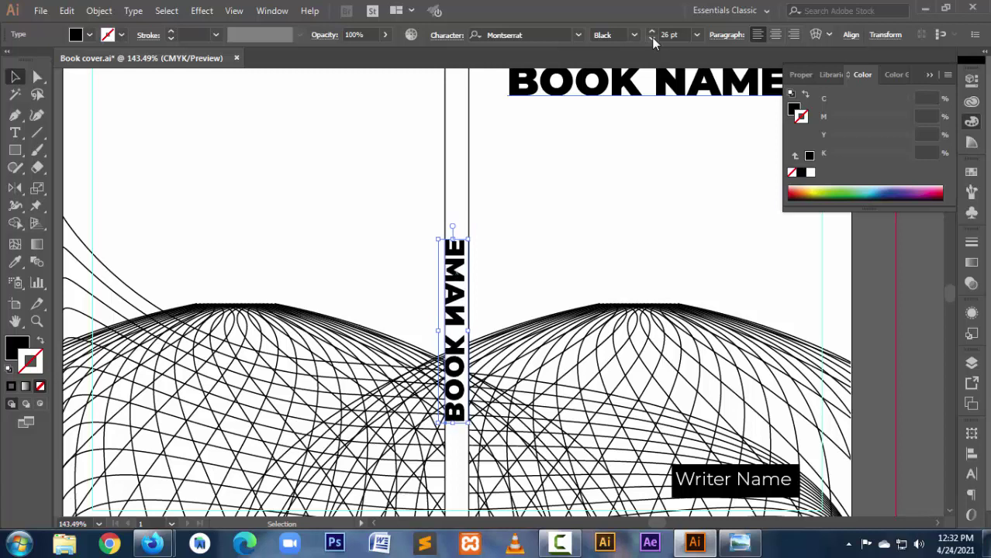
{"action": "left_click", "coordinate": [651, 37]}
{"action": "left_click", "coordinate": [651, 38]}
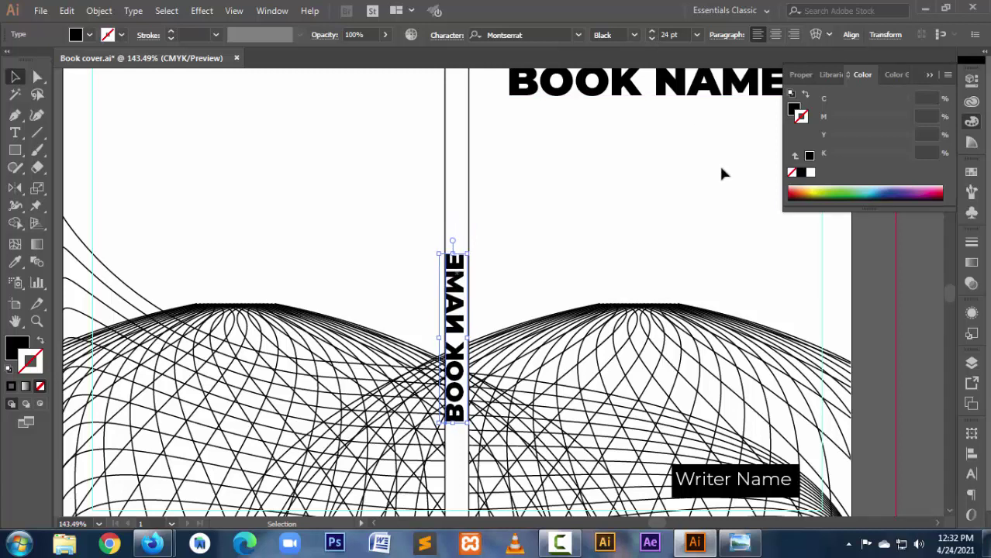
Step: Nudge the spine title slightly right, deselect, and zoom in on the spine
{"action": "key", "text": "Right"}
{"action": "key", "text": "Right"}
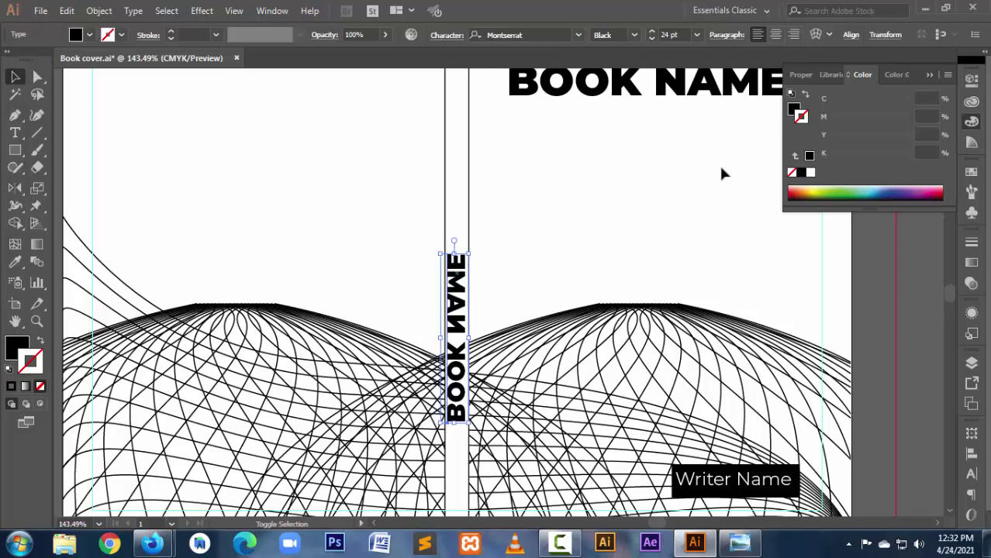
{"action": "key", "text": "Right"}
{"action": "key", "text": "ctrl+shift+a"}
{"action": "left_click_drag", "start_coordinate": [416, 224], "coordinate": [566, 434]}
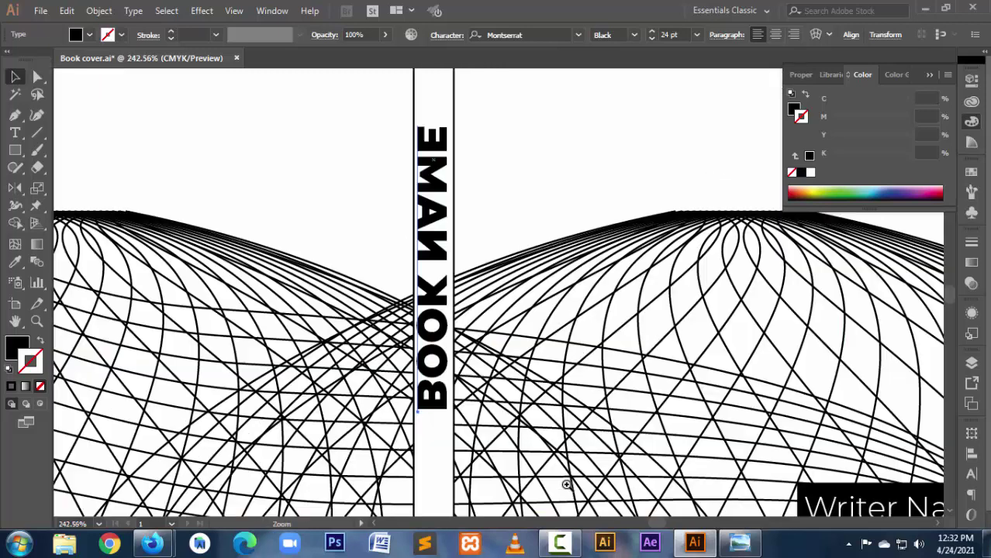
Step: Reflect the spine title at a 90° angle
{"action": "left_click", "coordinate": [431, 194]}
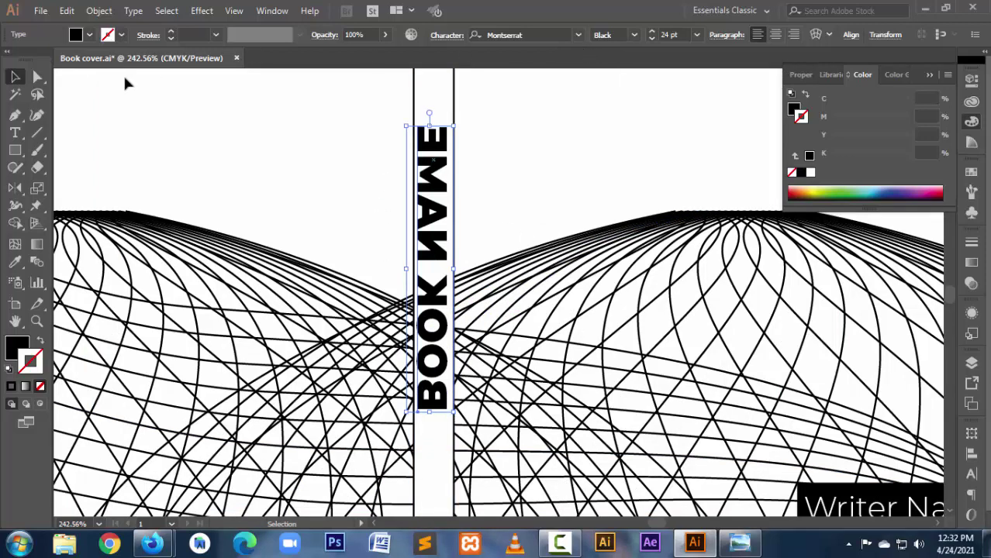
{"action": "double_click", "coordinate": [15, 188]}
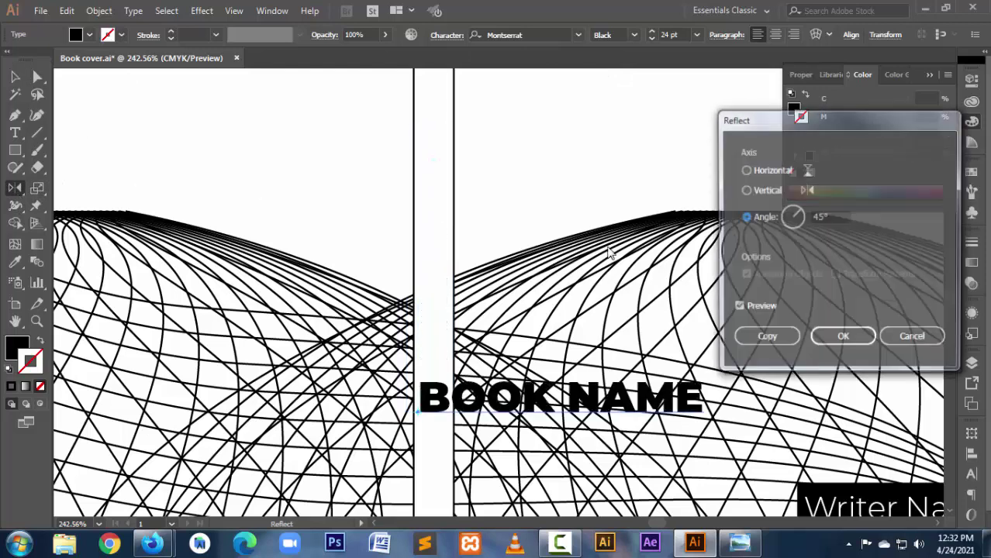
{"action": "left_click", "coordinate": [765, 219]}
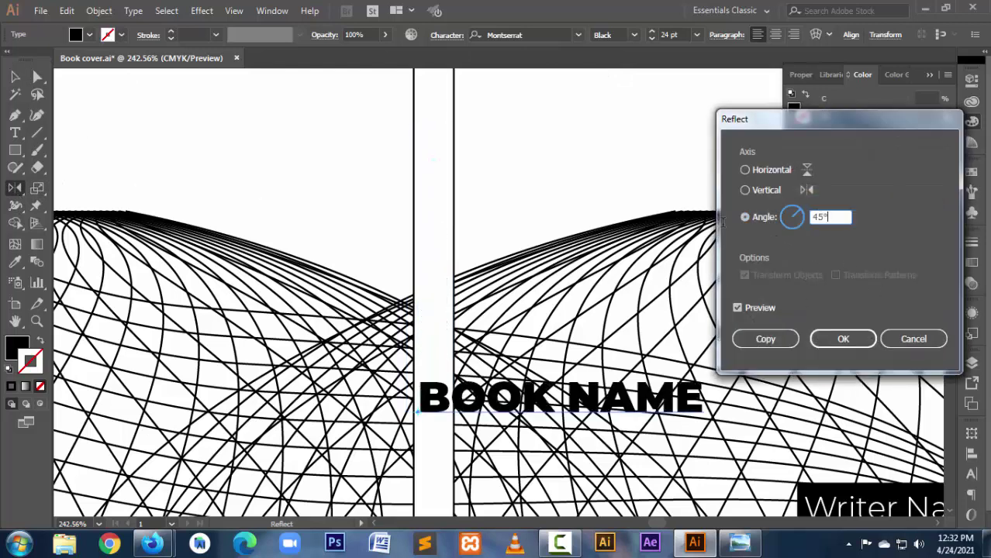
{"action": "type", "text": "90"}
{"action": "left_click", "coordinate": [841, 339]}
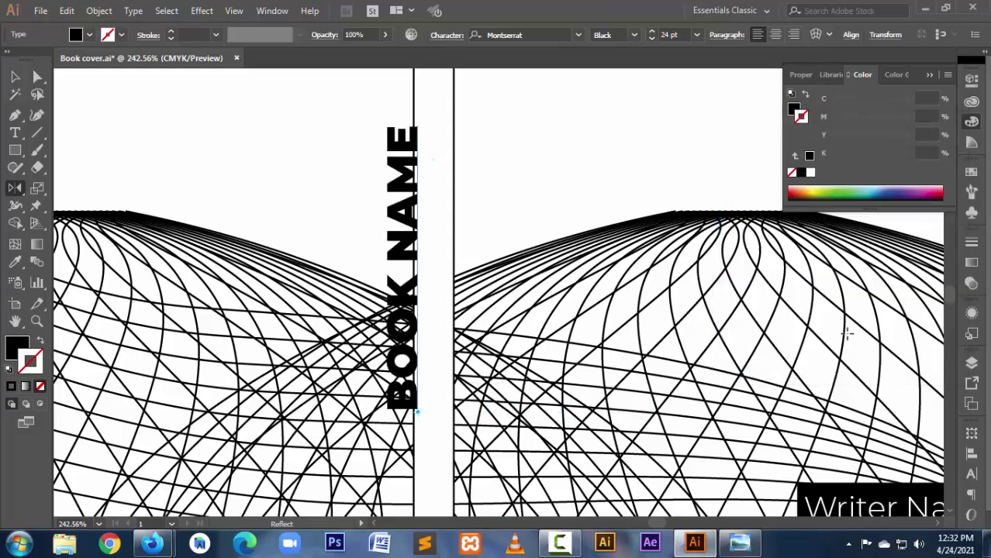
Step: Nudge the spine title four steps right to centre it in the strip, then zoom out
{"action": "left_click", "coordinate": [14, 78]}
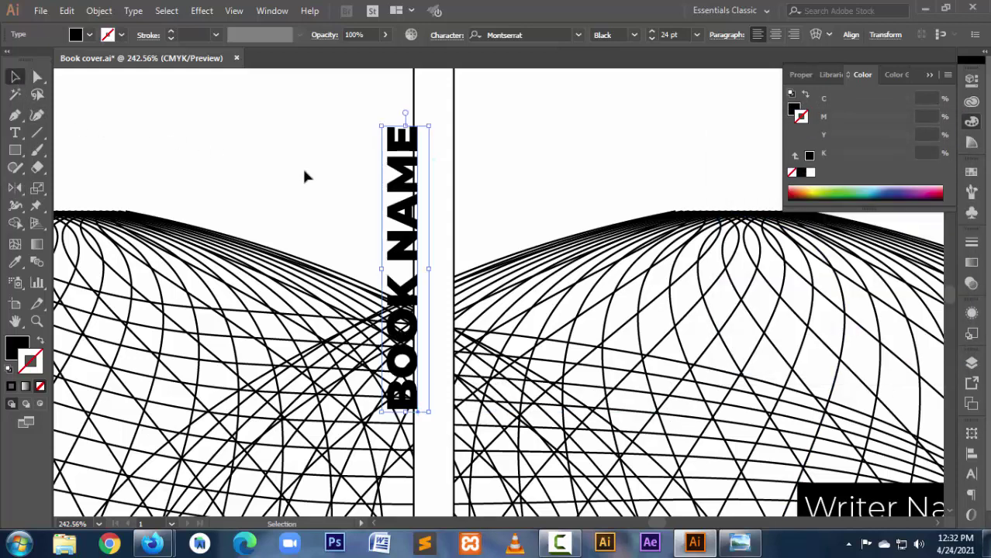
{"action": "key", "text": "Right"}
{"action": "key", "text": "Right"}
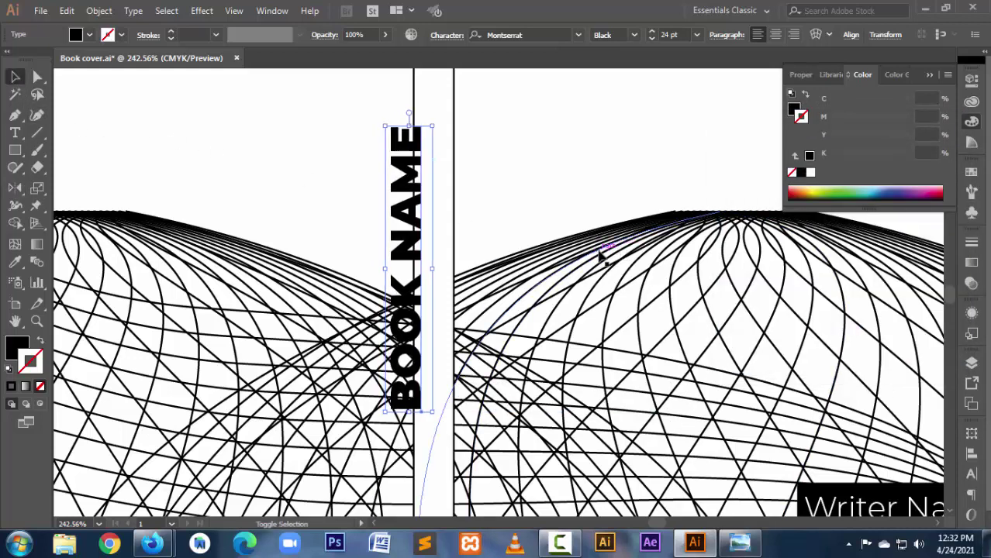
{"action": "key", "text": "Right"}
{"action": "key", "text": "Right"}
{"action": "key", "text": "Right"}
{"action": "key", "text": "Right"}
{"action": "key", "text": "Right"}
{"action": "key", "text": "Right"}
{"action": "key", "text": "Right"}
{"action": "key", "text": "Right"}
{"action": "key", "text": "Right"}
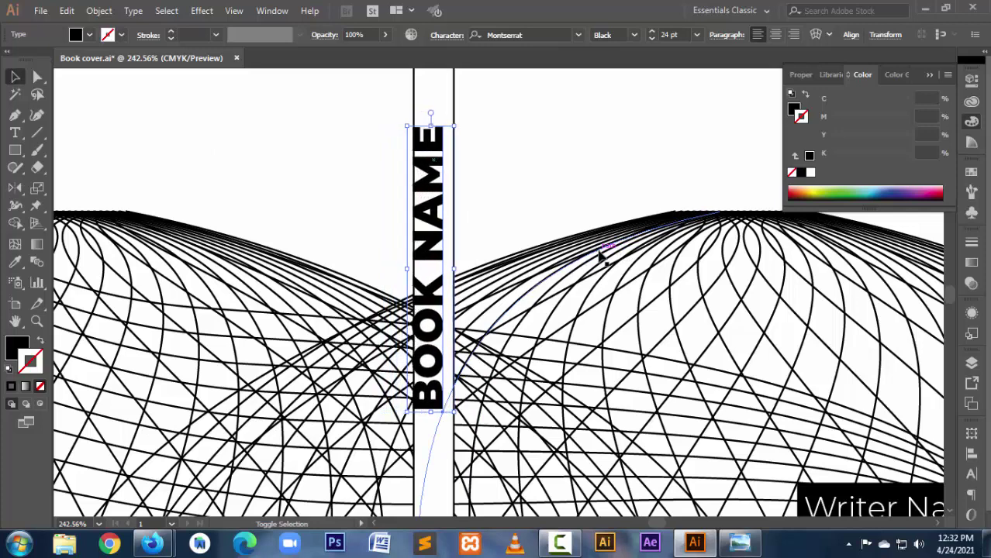
{"action": "key", "text": "Right"}
{"action": "key", "text": "Right"}
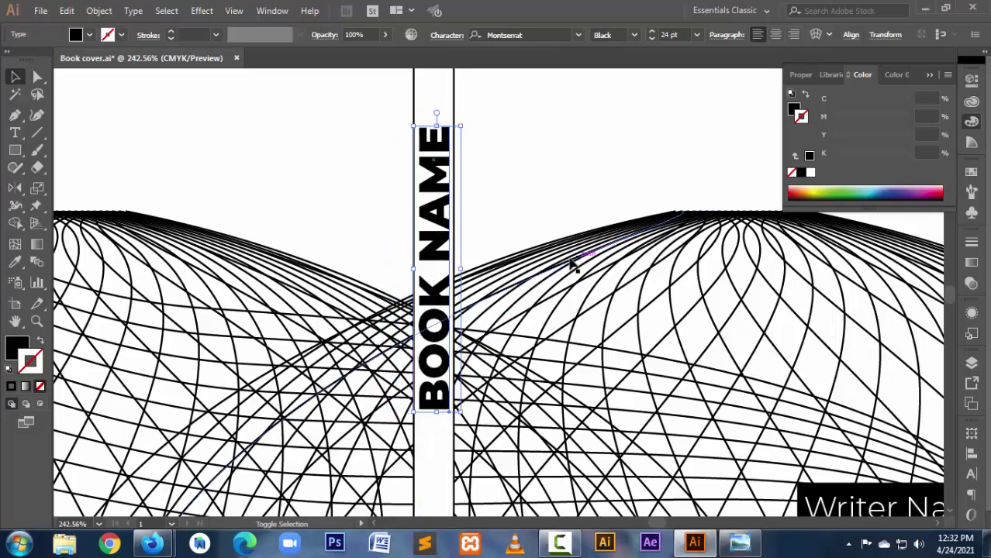
{"action": "key", "text": "Right"}
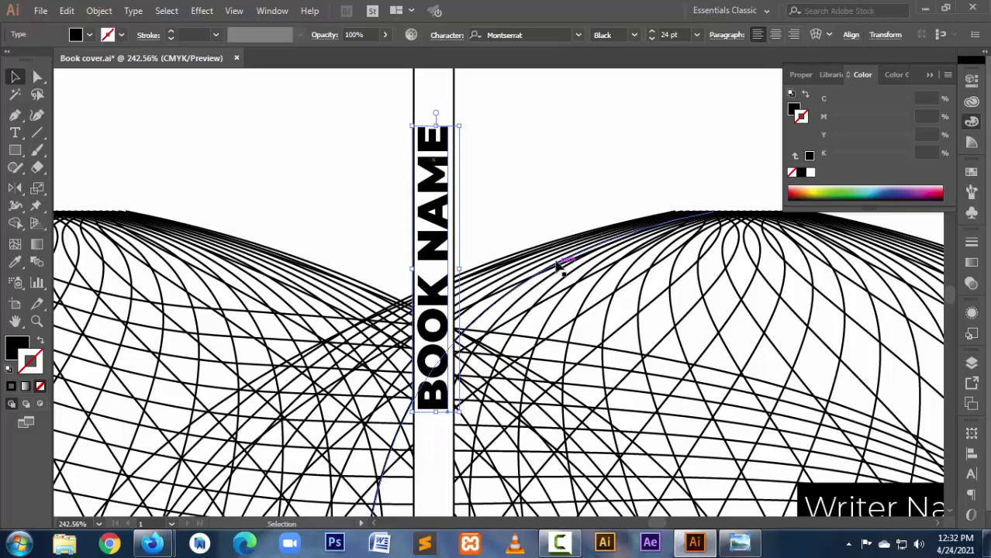
{"action": "left_click", "coordinate": [573, 170]}
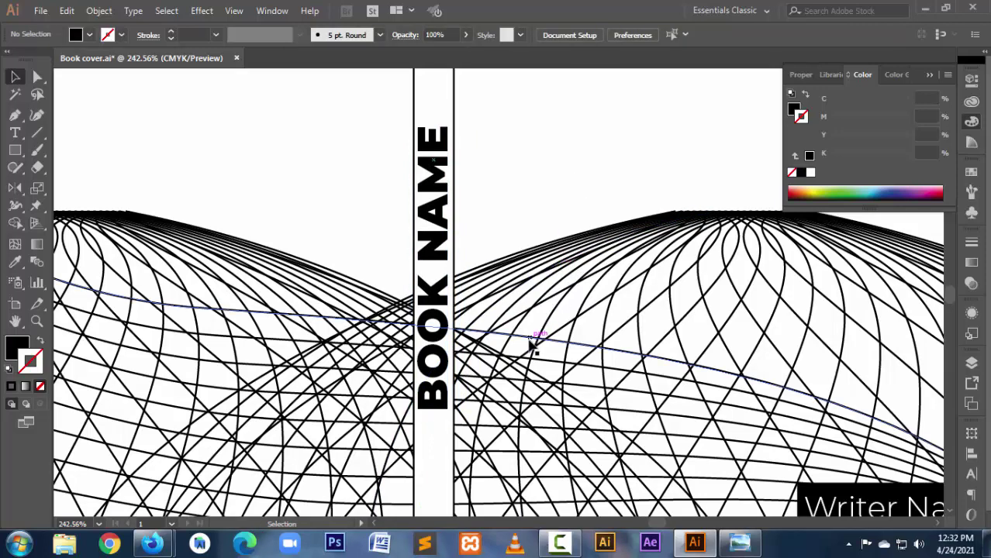
{"action": "key", "text": "ctrl+minus"}
{"action": "key", "text": "ctrl+minus"}
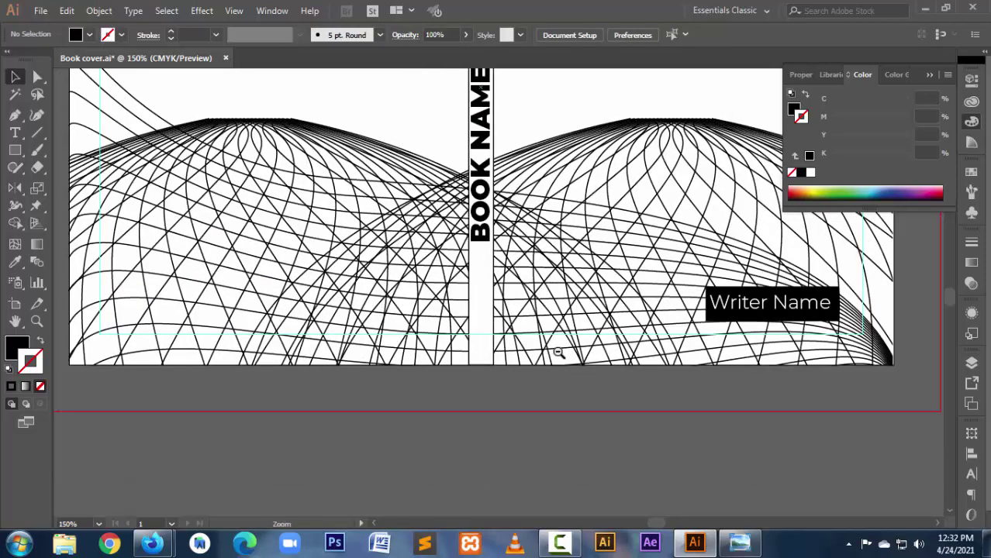
Step: Zoom out to the whole spread and move the spine title up two nudges
{"action": "key", "text": "ctrl+minus"}
{"action": "scroll", "coordinate": [491, 326], "scroll_direction": "up", "scroll_amount": 3}
{"action": "key", "text": "ctrl+minus"}
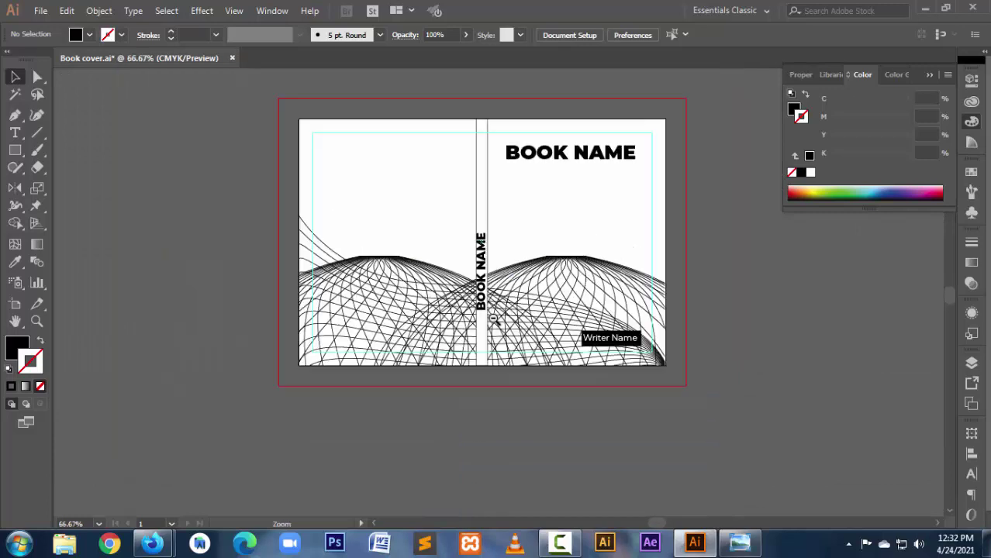
{"action": "left_click", "coordinate": [484, 267]}
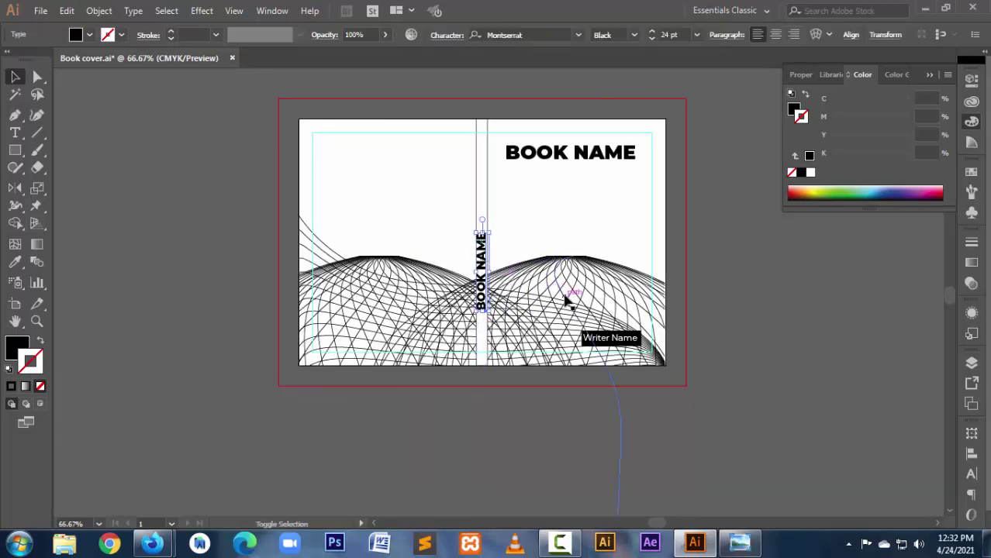
{"action": "key", "text": "Up"}
{"action": "key", "text": "Up"}
{"action": "key", "text": "Up"}
{"action": "key", "text": "Up"}
{"action": "key", "text": "Up"}
{"action": "key", "text": "Up"}
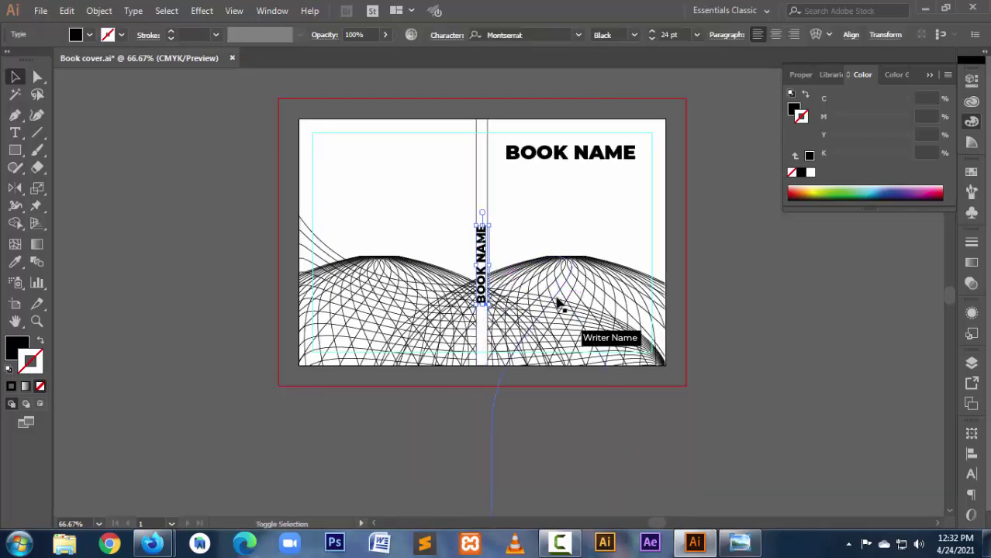
{"action": "key", "text": "Up"}
{"action": "key", "text": "Up"}
{"action": "key", "text": "Up"}
{"action": "key", "text": "Up"}
{"action": "key", "text": "Up"}
{"action": "key", "text": "Up"}
{"action": "key", "text": "Up"}
{"action": "key", "text": "Up"}
{"action": "key", "text": "Up"}
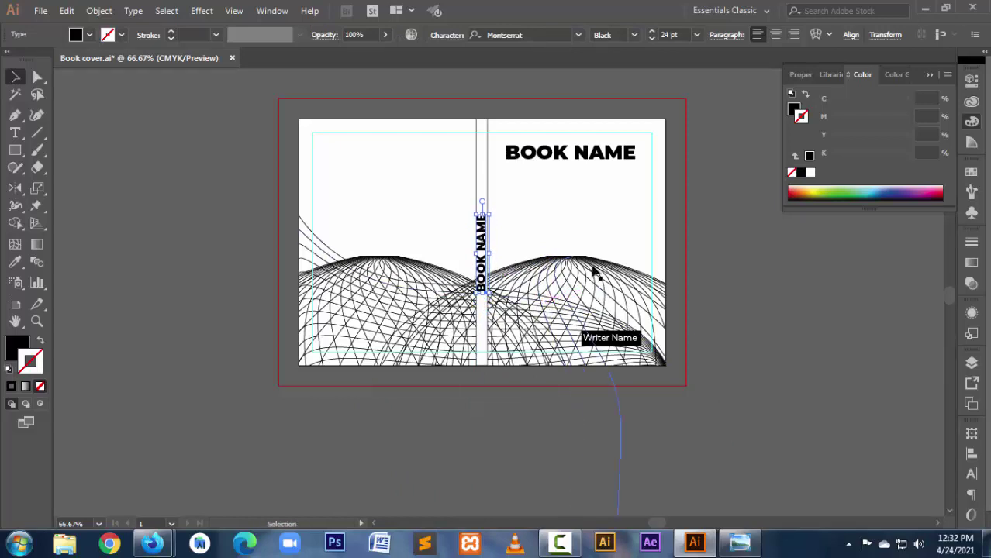
{"action": "left_click", "coordinate": [613, 222]}
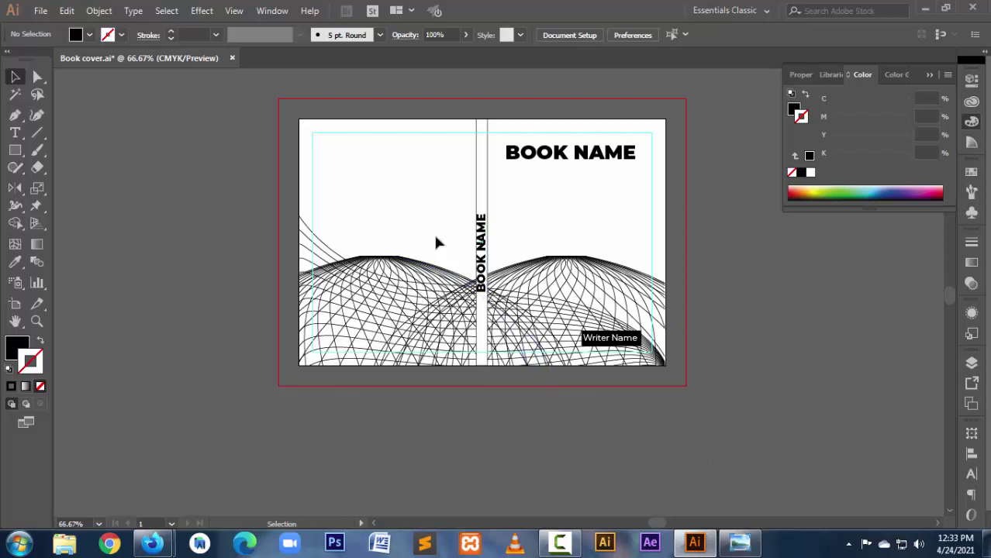
{"action": "left_click", "coordinate": [480, 240]}
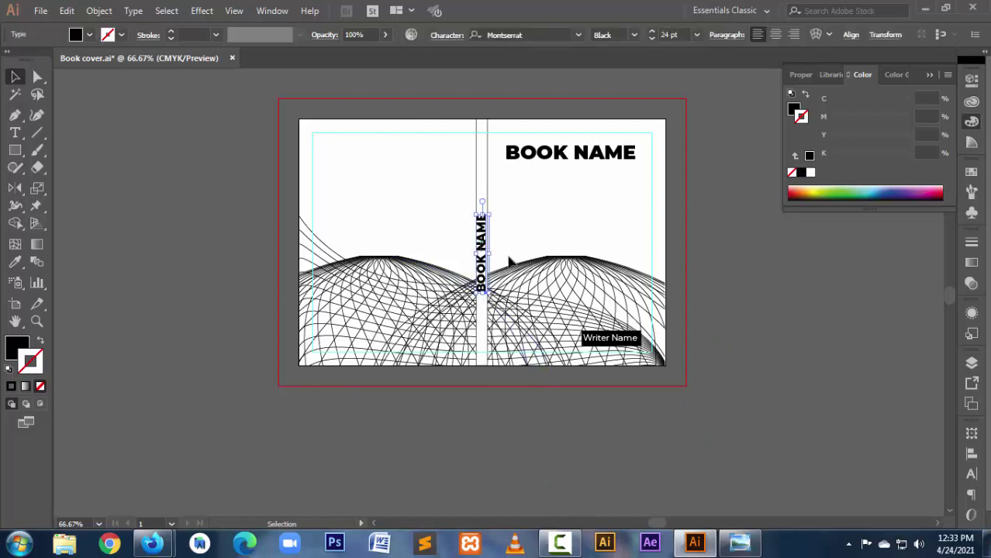
{"action": "left_click_drag", "start_coordinate": [425, 170], "coordinate": [546, 377]}
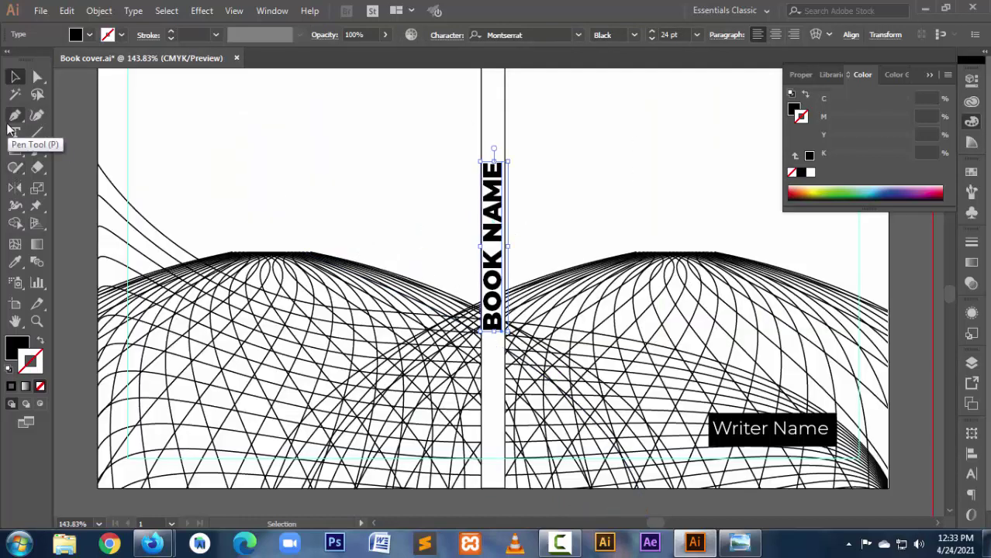
Step: Cancel a horizontal reflection and instead rotate the spine title 180° to read top to bottom
{"action": "double_click", "coordinate": [14, 188]}
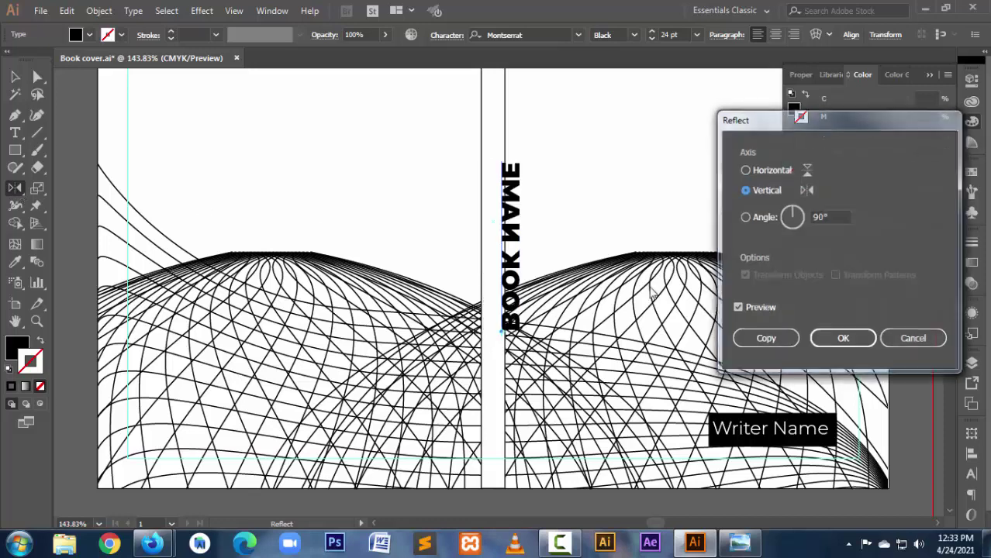
{"action": "left_click", "coordinate": [774, 172]}
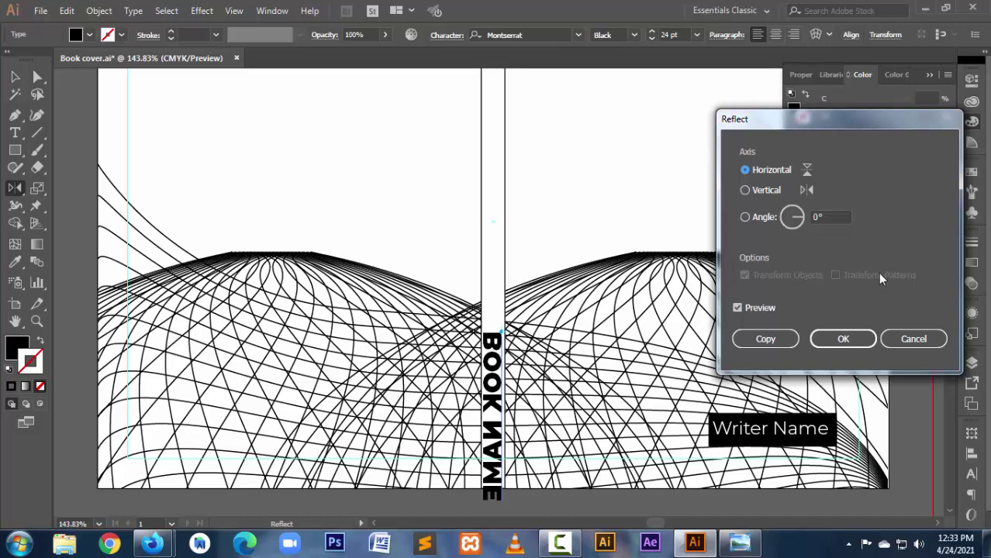
{"action": "left_click", "coordinate": [913, 338]}
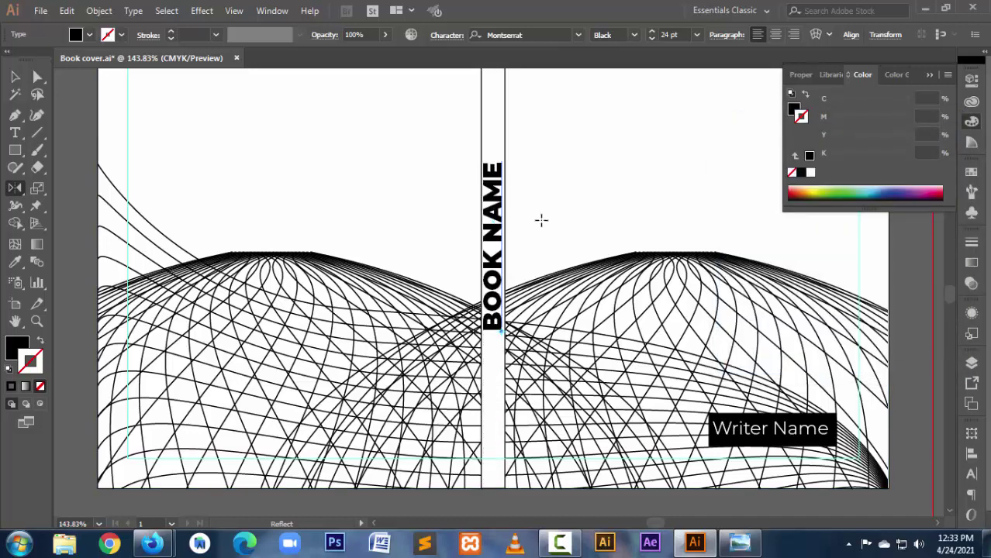
{"action": "key", "text": "v"}
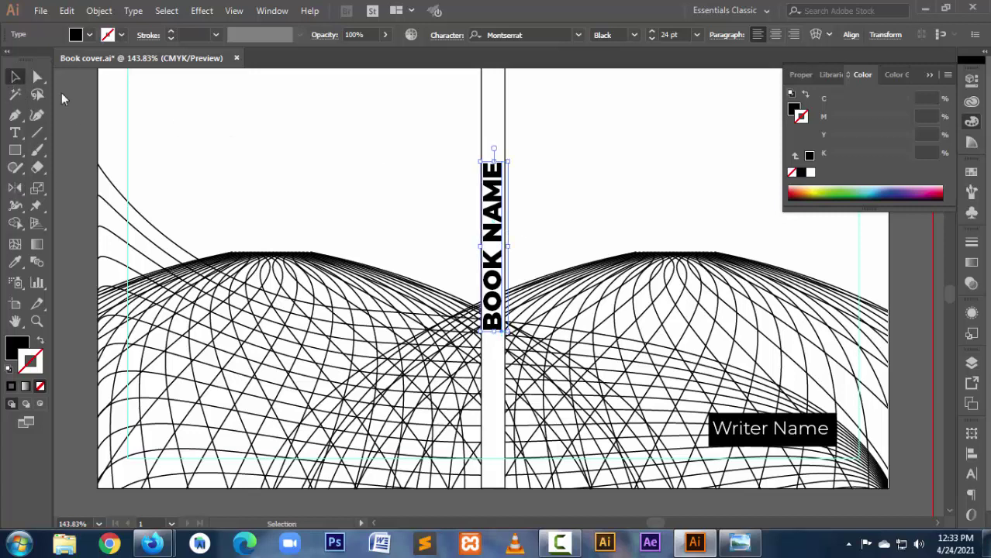
{"action": "mouse_move", "coordinate": [513, 248]}
{"action": "left_mouse_down"}
{"action": "mouse_move", "coordinate": [508, 273]}
{"action": "mouse_move", "coordinate": [441, 250]}
{"action": "left_mouse_up"}
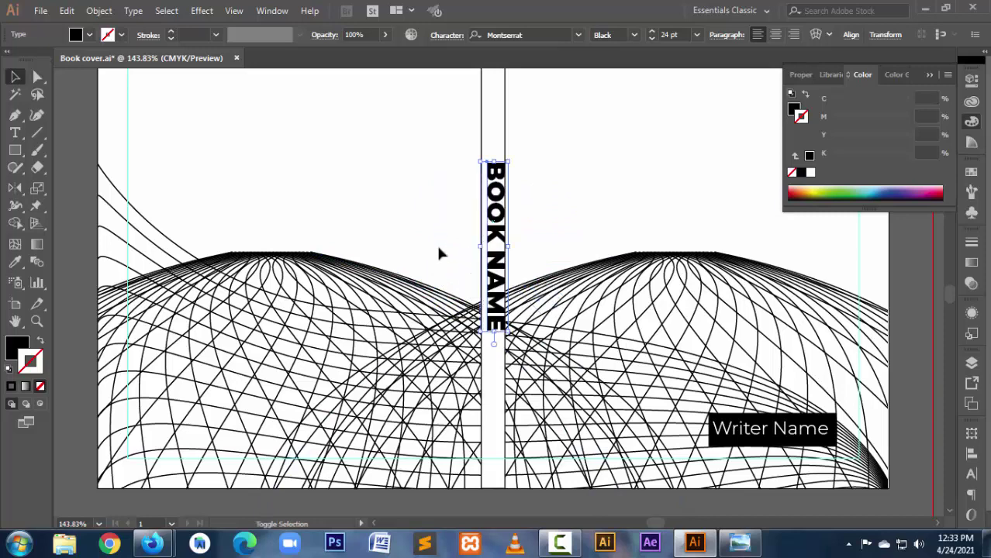
Step: Nudge the spine title one step left and zoom out to the spread
{"action": "key", "text": "Left"}
{"action": "key", "text": "Left"}
{"action": "left_click", "coordinate": [612, 213]}
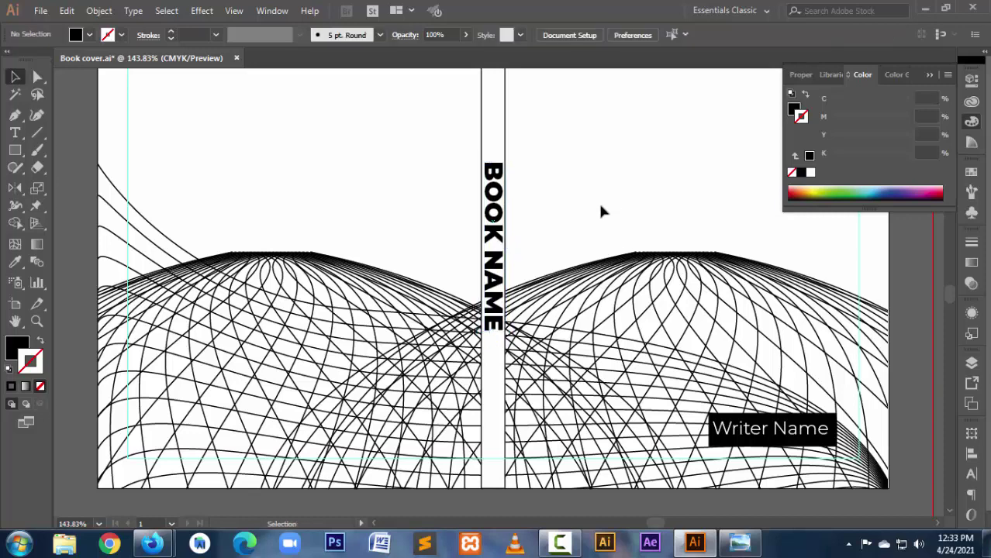
{"action": "key", "text": "ctrl+minus"}
{"action": "key", "text": "ctrl+minus"}
{"action": "key", "text": "ctrl+minus"}
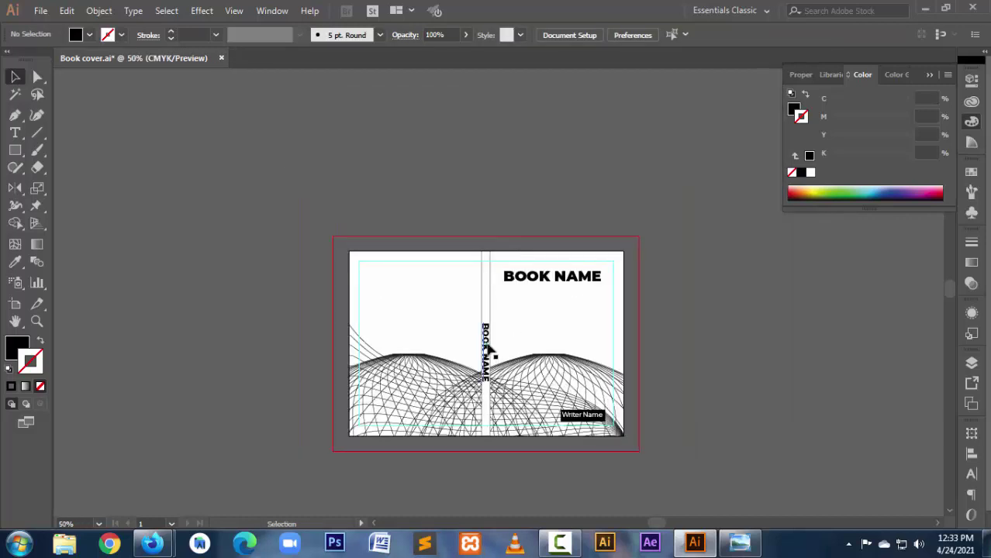
{"action": "left_click", "coordinate": [490, 347]}
{"action": "scroll", "coordinate": [485, 325], "scroll_direction": "up", "scroll_amount": 3}
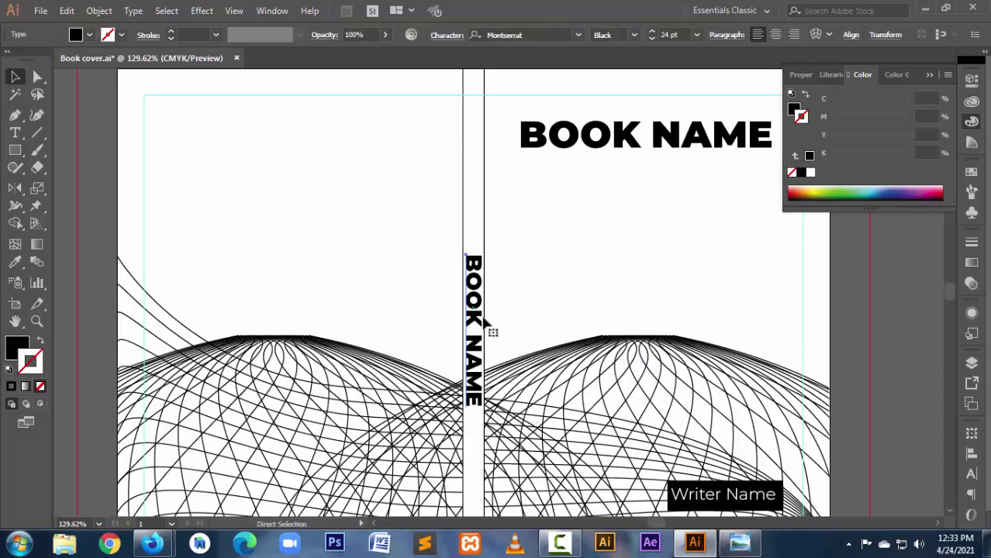
Step: Stretch the spine title taller along the spine, then undo to restore its original size
{"action": "left_click", "coordinate": [473, 410]}
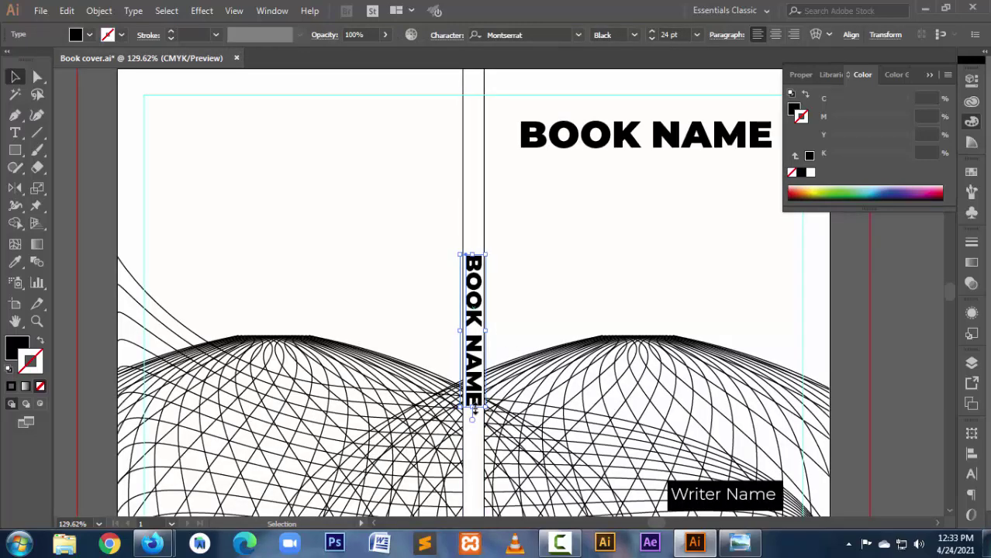
{"action": "left_click_drag", "start_coordinate": [472, 411], "coordinate": [473, 511]}
{"action": "left_click", "coordinate": [549, 297]}
{"action": "key", "text": "ctrl+space"}
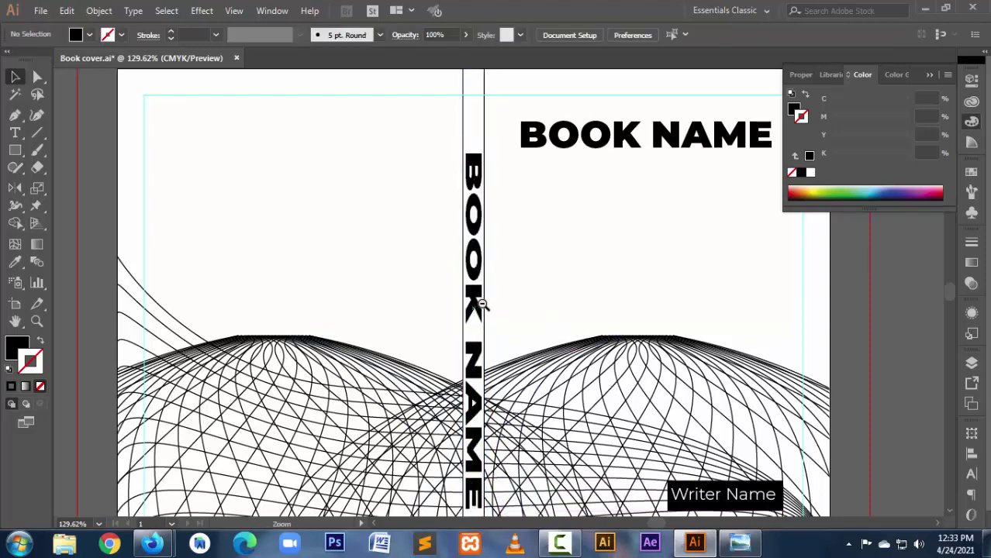
{"action": "left_click", "coordinate": [480, 304], "text": "ctrl+alt"}
{"action": "left_click", "coordinate": [507, 279]}
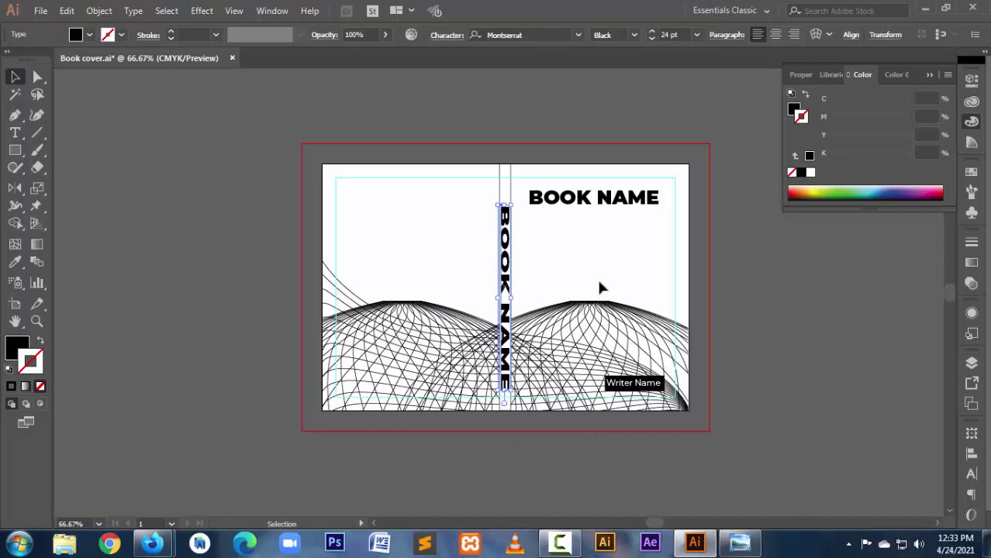
{"action": "key", "text": "a"}
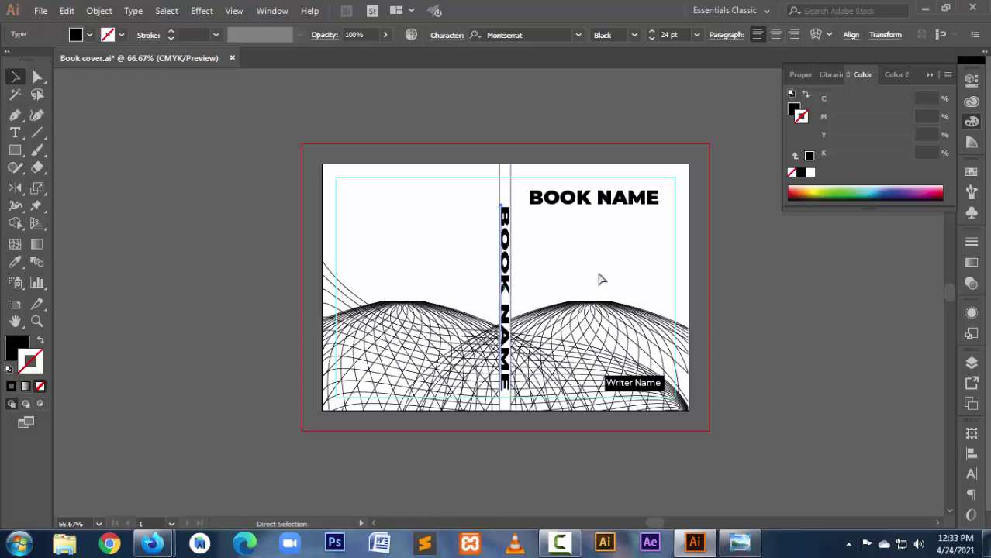
{"action": "key", "text": "ctrl+z"}
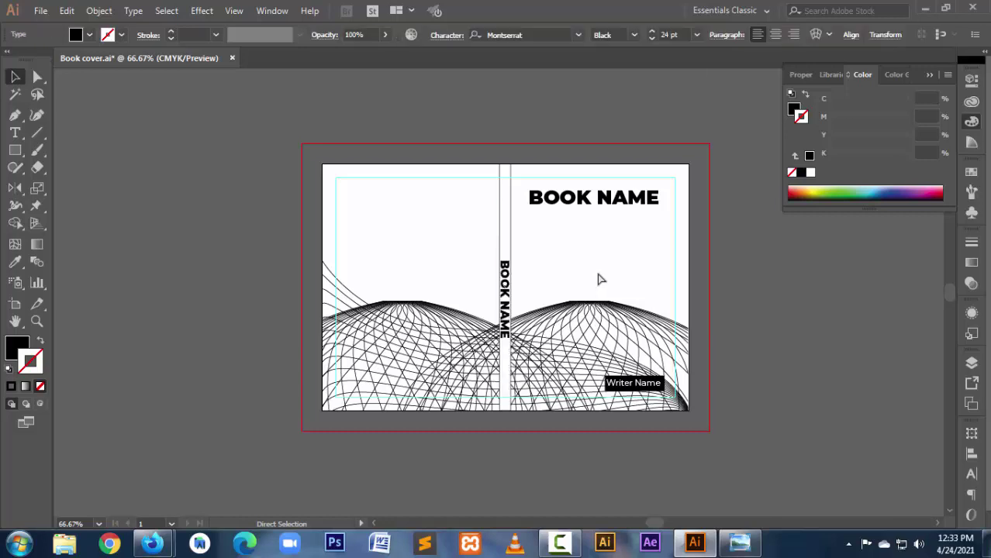
Step: Shift the spine title slightly left to centre it, then view the cover at 100%
{"action": "left_click_drag", "start_coordinate": [454, 226], "coordinate": [552, 387]}
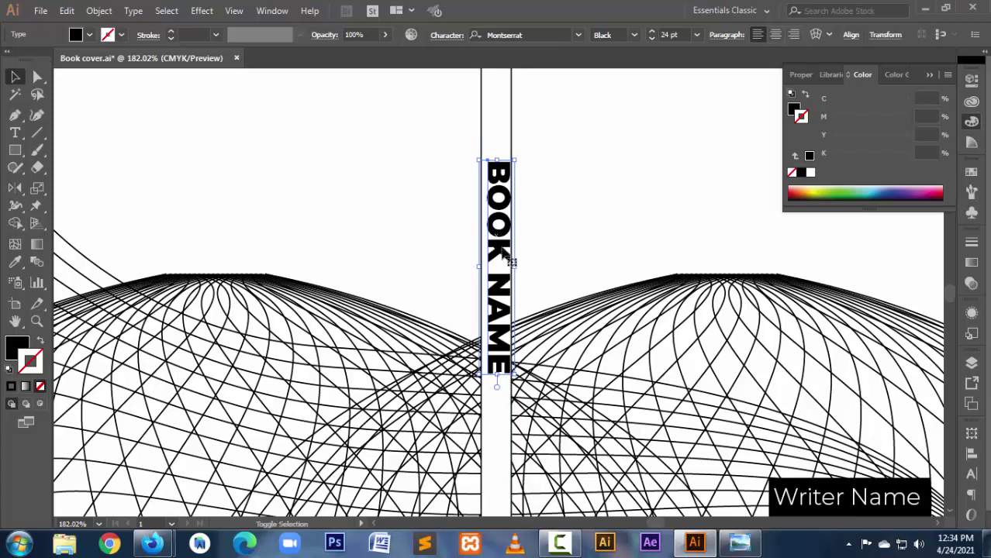
{"action": "left_click_drag", "start_coordinate": [498, 265], "coordinate": [497, 265]}
{"action": "left_click", "coordinate": [584, 246]}
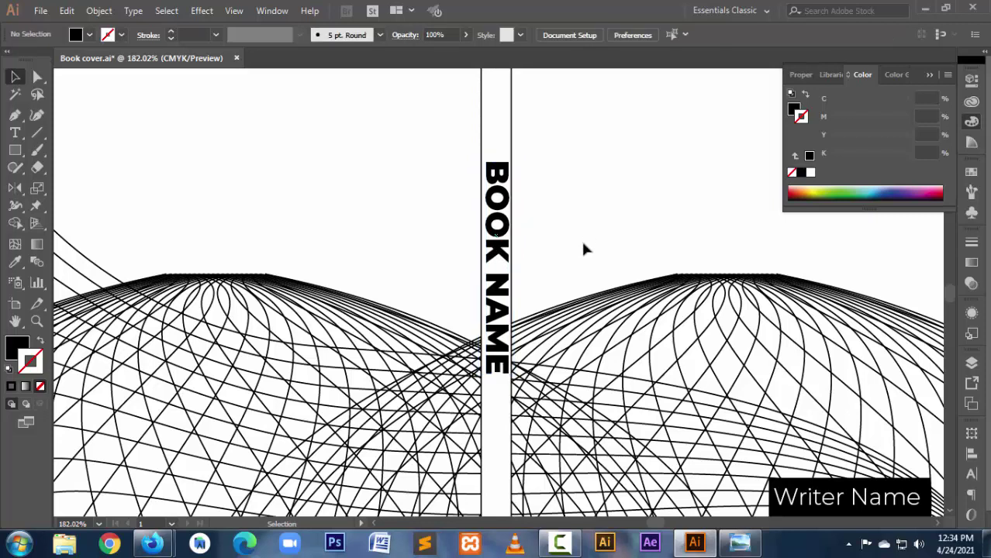
{"action": "left_click", "coordinate": [502, 254]}
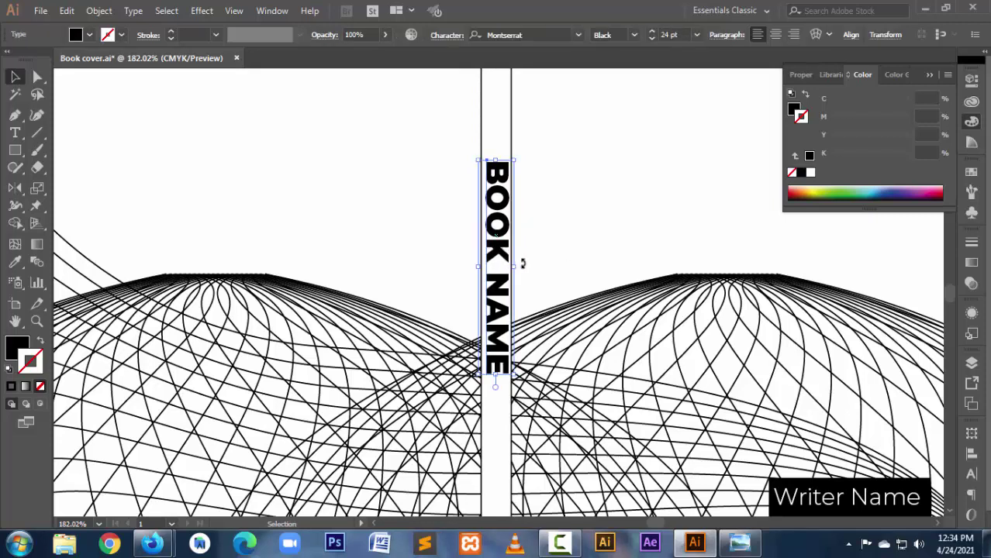
{"action": "key", "text": "Left"}
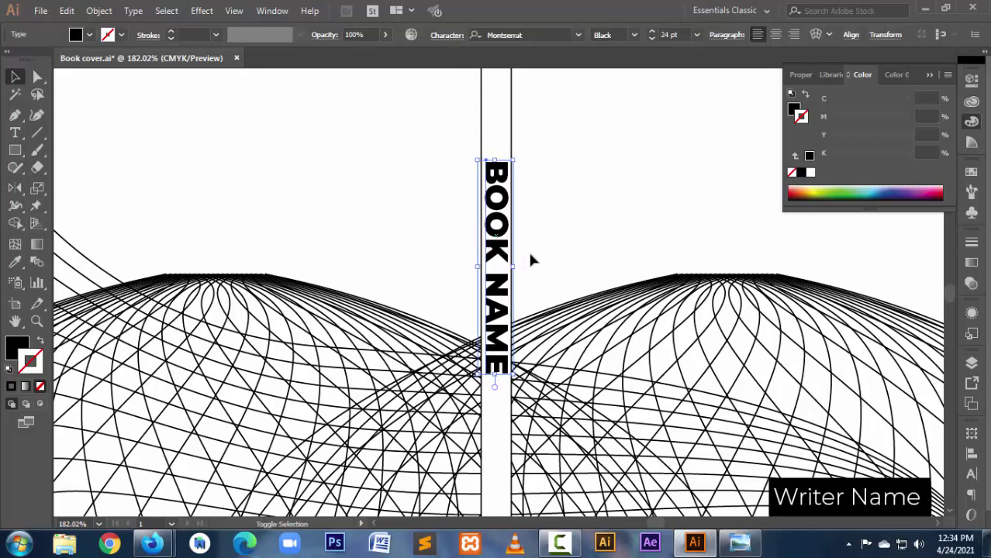
{"action": "left_click", "coordinate": [567, 231]}
{"action": "left_click", "coordinate": [508, 310]}
{"action": "mouse_move", "coordinate": [152, 543]}
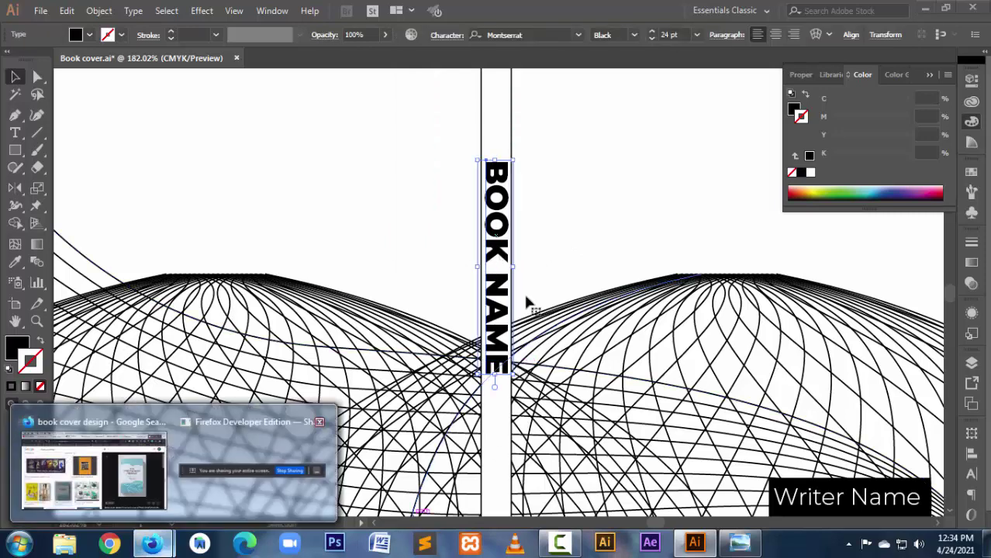
{"action": "key", "text": "ctrl+1"}
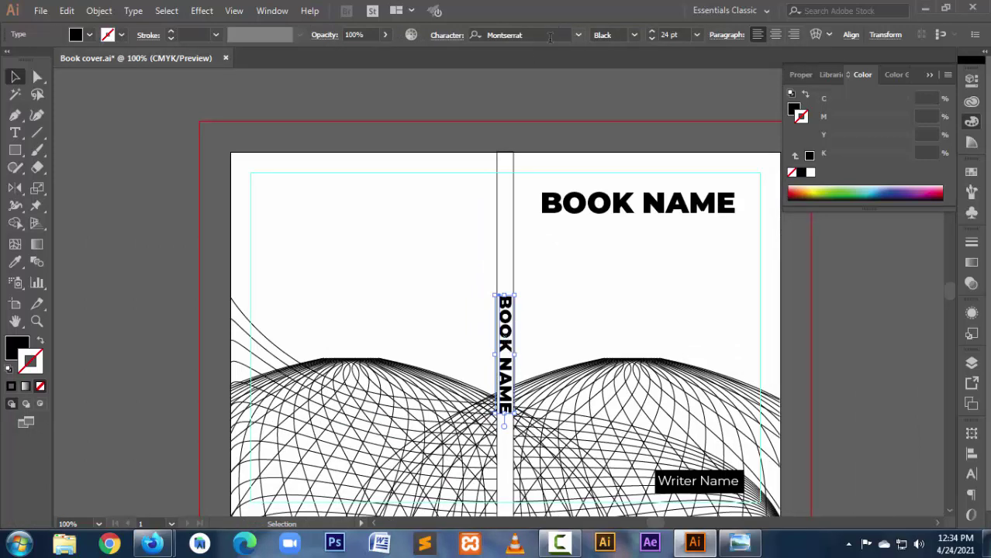
Step: Change the spine title's font to Blackoak Std after trying Arial Rounded MT Bold
{"action": "left_click", "coordinate": [577, 35]}
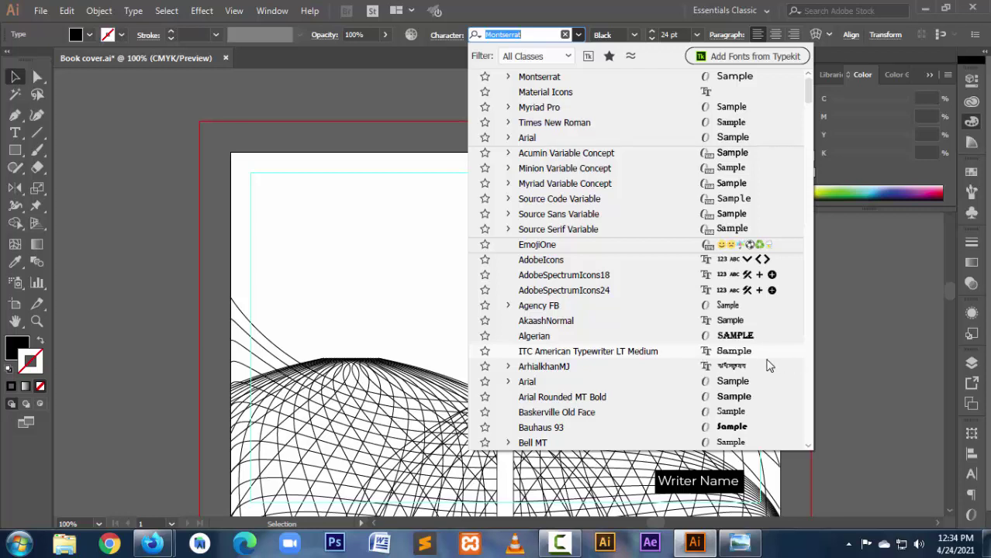
{"action": "left_click", "coordinate": [759, 400]}
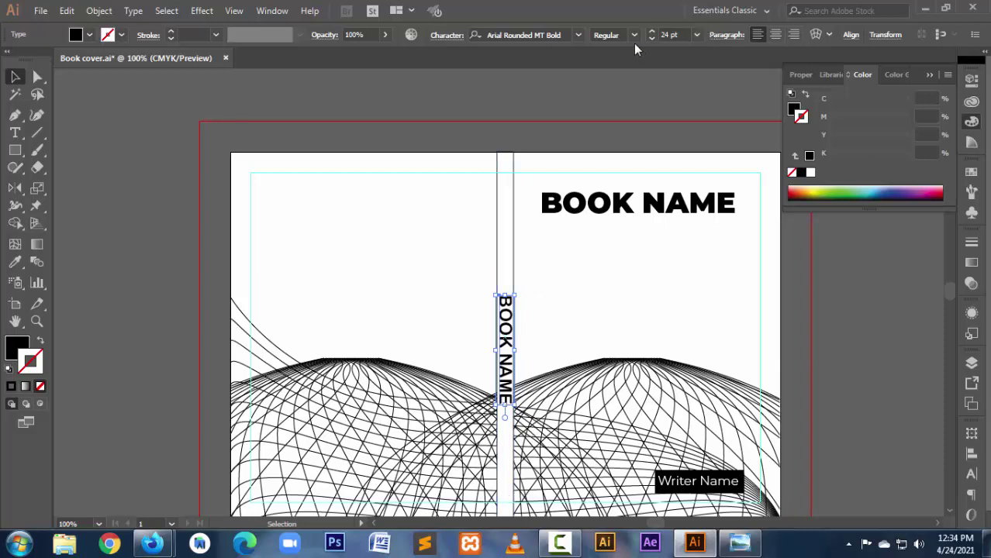
{"action": "left_click", "coordinate": [576, 36]}
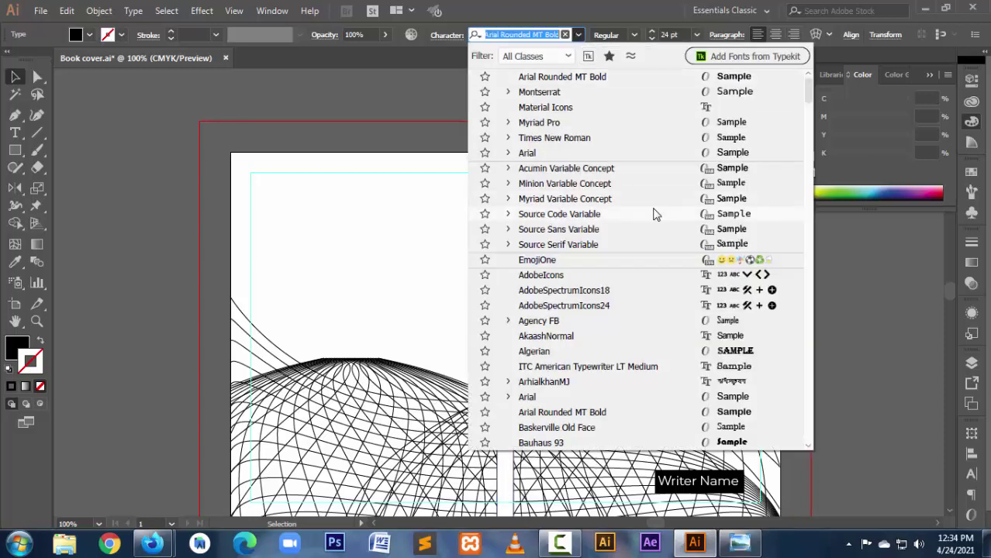
{"action": "scroll", "coordinate": [654, 212], "scroll_direction": "down", "scroll_amount": 3}
{"action": "scroll", "coordinate": [654, 212], "scroll_direction": "down", "scroll_amount": 3}
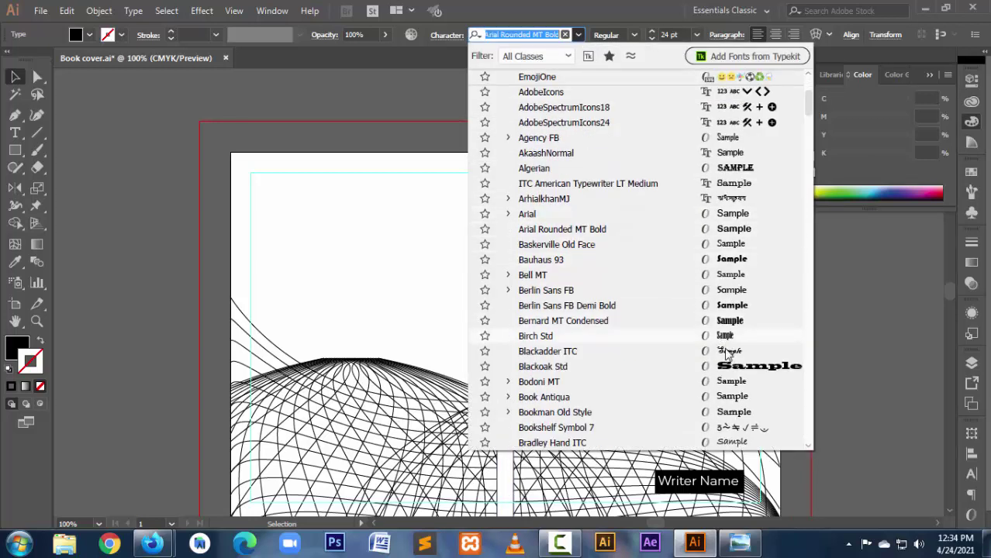
{"action": "left_click", "coordinate": [753, 370]}
{"action": "scroll", "coordinate": [511, 372], "scroll_direction": "down", "scroll_amount": 3}
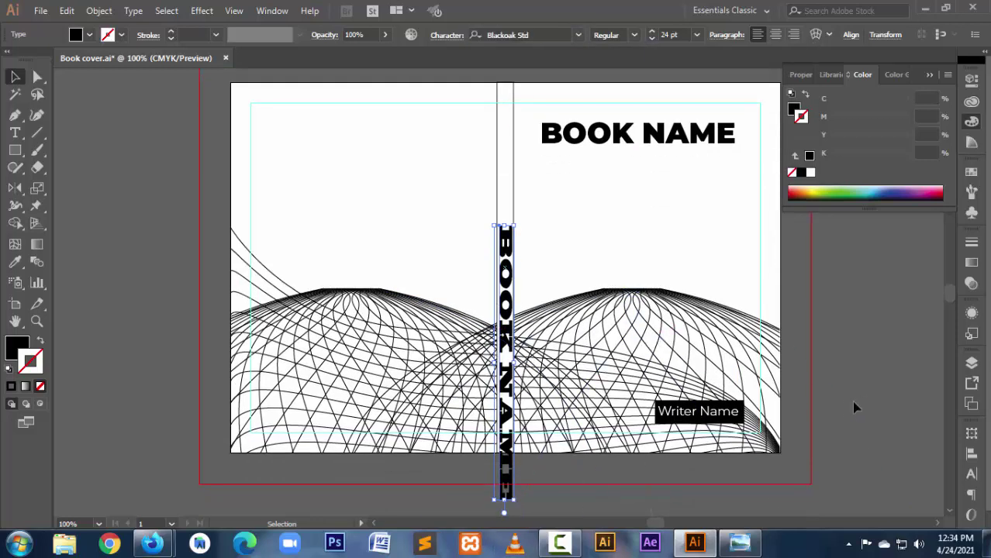
Step: Move the spine title up toward the spine's top, level with the front title
{"action": "key", "text": "Up"}
{"action": "key", "text": "Up"}
{"action": "key", "text": "Up"}
{"action": "key", "text": "Up"}
{"action": "key", "text": "Up"}
{"action": "key", "text": "Up"}
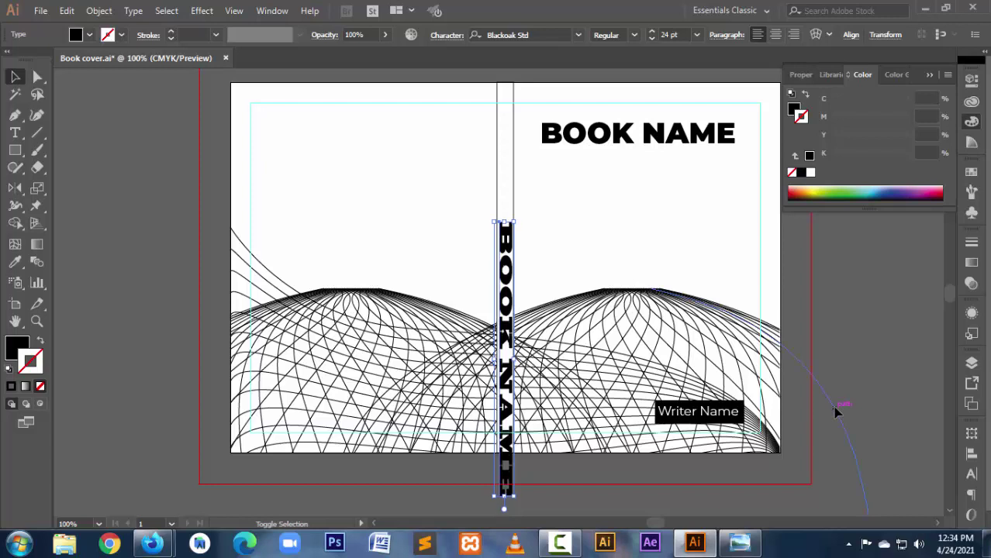
{"action": "key", "text": "Up"}
{"action": "key", "text": "Up"}
{"action": "key", "text": "Up"}
{"action": "key", "text": "Up"}
{"action": "key", "text": "Up"}
{"action": "key", "text": "Up"}
{"action": "key", "text": "Up"}
{"action": "key", "text": "Up"}
{"action": "key", "text": "Up"}
{"action": "key", "text": "Up"}
{"action": "key", "text": "Up"}
{"action": "key", "text": "Up"}
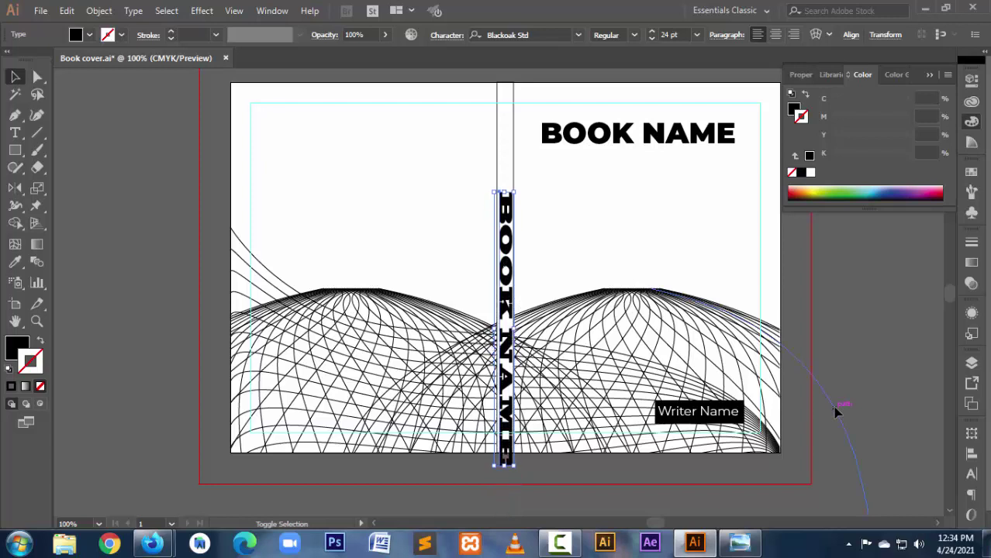
{"action": "key", "text": "Up"}
{"action": "key", "text": "Up"}
{"action": "key", "text": "Up"}
{"action": "key", "text": "Up"}
{"action": "key", "text": "Up"}
{"action": "key", "text": "Up"}
{"action": "key", "text": "Up"}
{"action": "key", "text": "Up"}
{"action": "key", "text": "Up"}
{"action": "key", "text": "Up"}
{"action": "key", "text": "Up"}
{"action": "key", "text": "Up"}
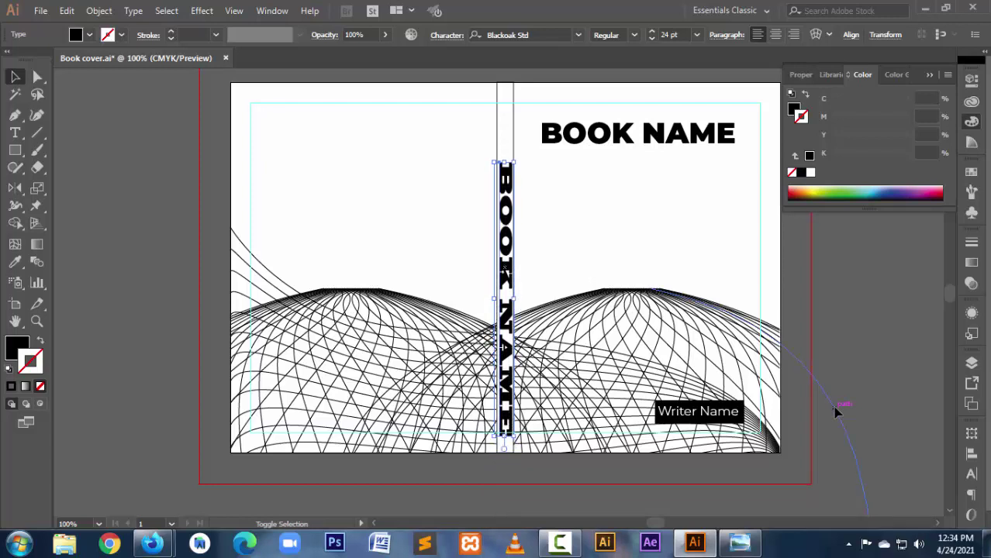
{"action": "key", "text": "Up"}
{"action": "key", "text": "Up"}
{"action": "key", "text": "Up"}
{"action": "key", "text": "Up"}
{"action": "key", "text": "Up"}
{"action": "key", "text": "Up"}
{"action": "key", "text": "Up"}
{"action": "key", "text": "Up"}
{"action": "key", "text": "Up"}
{"action": "key", "text": "Up"}
{"action": "key", "text": "Up"}
{"action": "key", "text": "Up"}
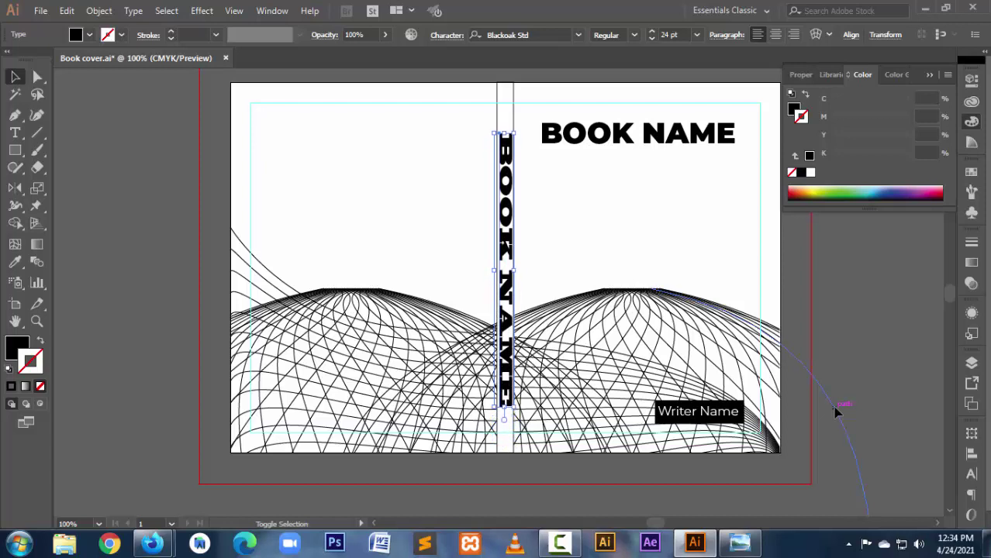
{"action": "key", "text": "Up"}
{"action": "key", "text": "Up"}
{"action": "key", "text": "Up"}
{"action": "key", "text": "Up"}
{"action": "key", "text": "Down"}
{"action": "key", "text": "Down"}
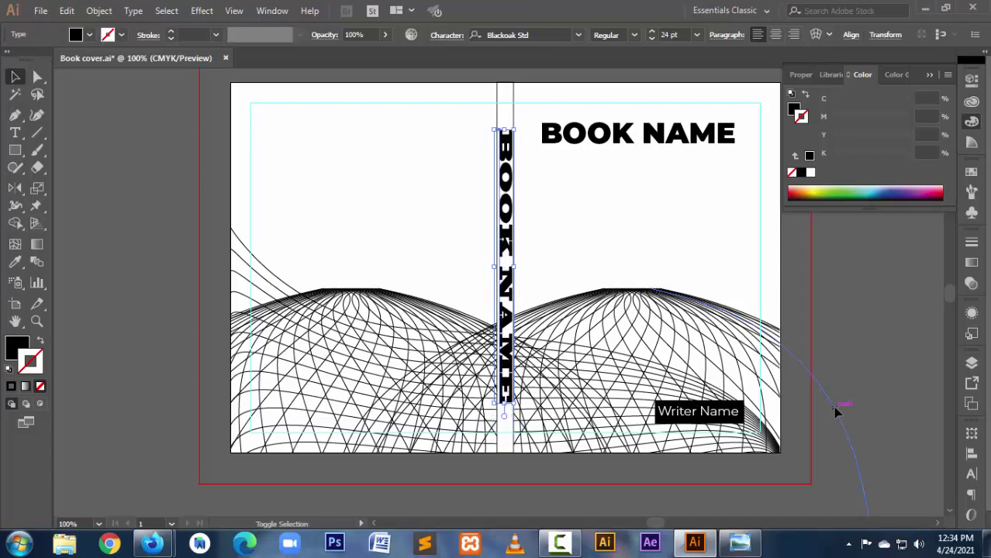
{"action": "key", "text": "Down"}
{"action": "left_click", "coordinate": [663, 278]}
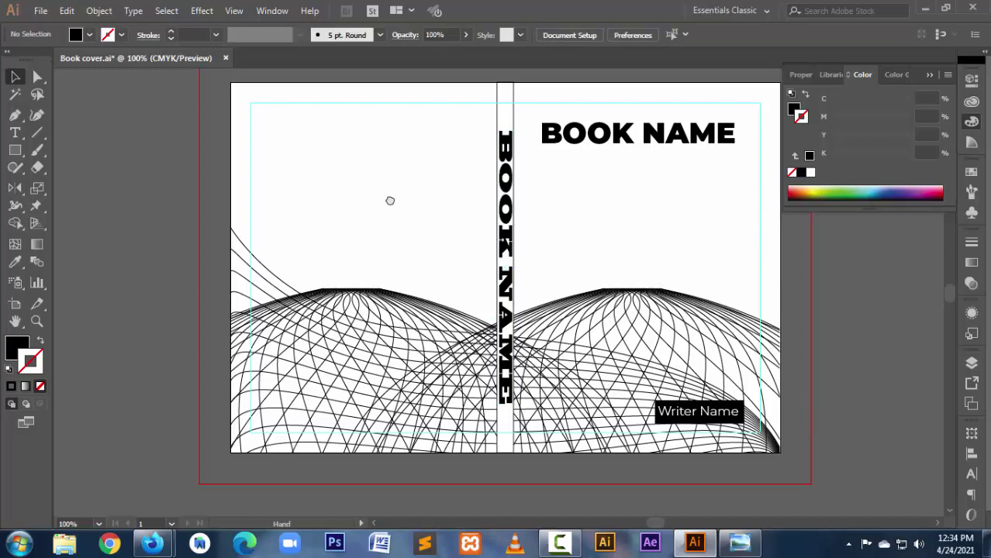
{"action": "left_click_drag", "start_coordinate": [390, 200], "coordinate": [473, 246]}
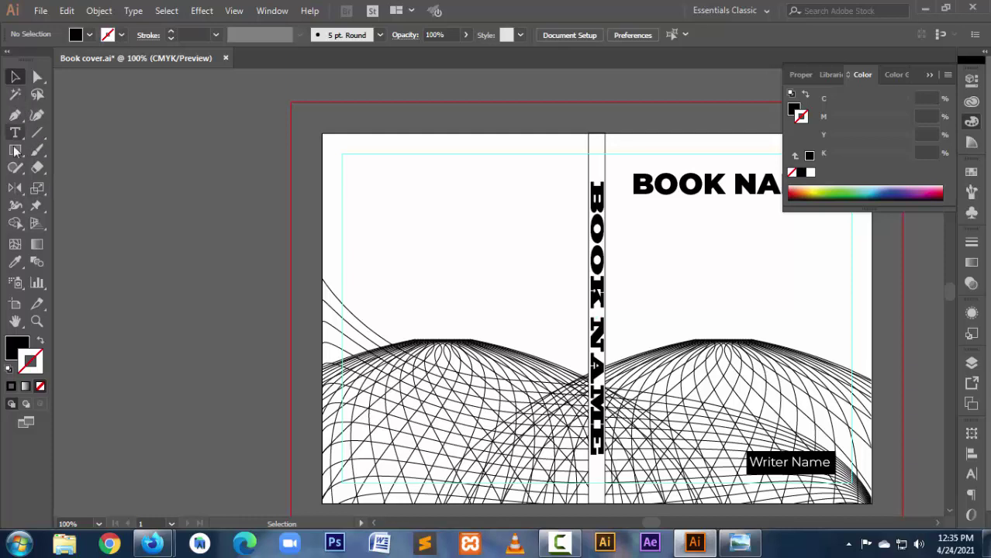
Step: Preview the A Bicycle Built for Two Billion cover from Google Images results for reference
{"action": "mouse_move", "coordinate": [153, 543]}
{"action": "left_click", "coordinate": [139, 496]}
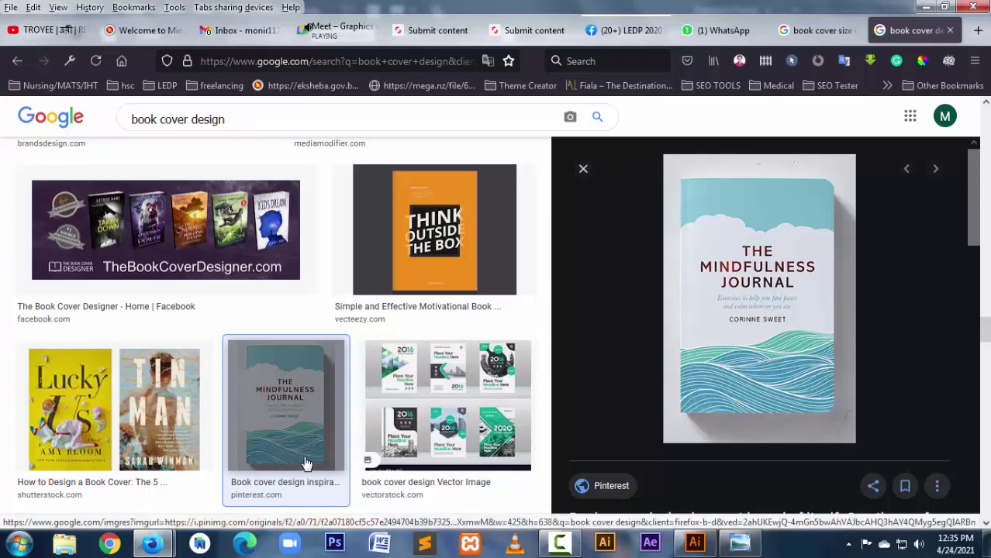
{"action": "scroll", "coordinate": [307, 463], "scroll_direction": "down", "scroll_amount": 4}
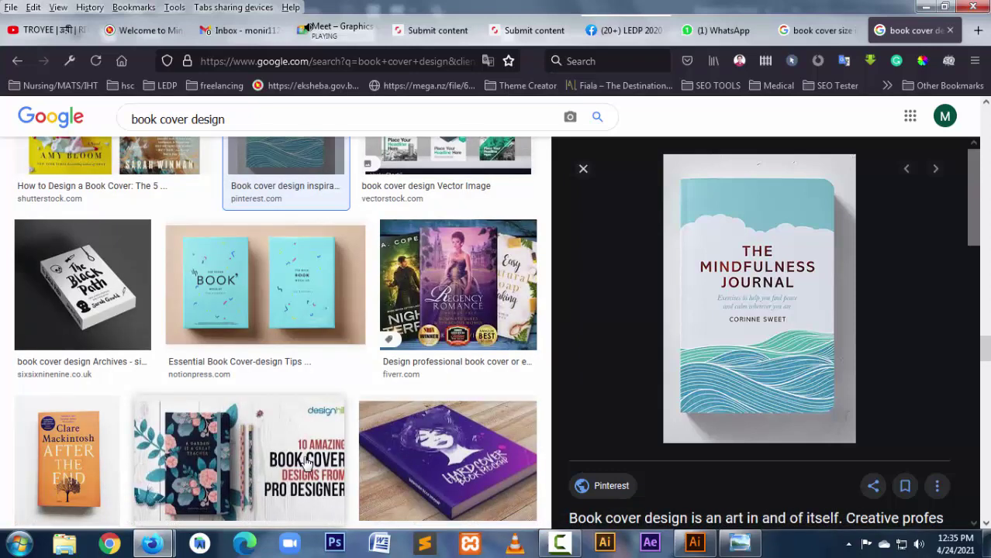
{"action": "scroll", "coordinate": [306, 464], "scroll_direction": "down", "scroll_amount": 4}
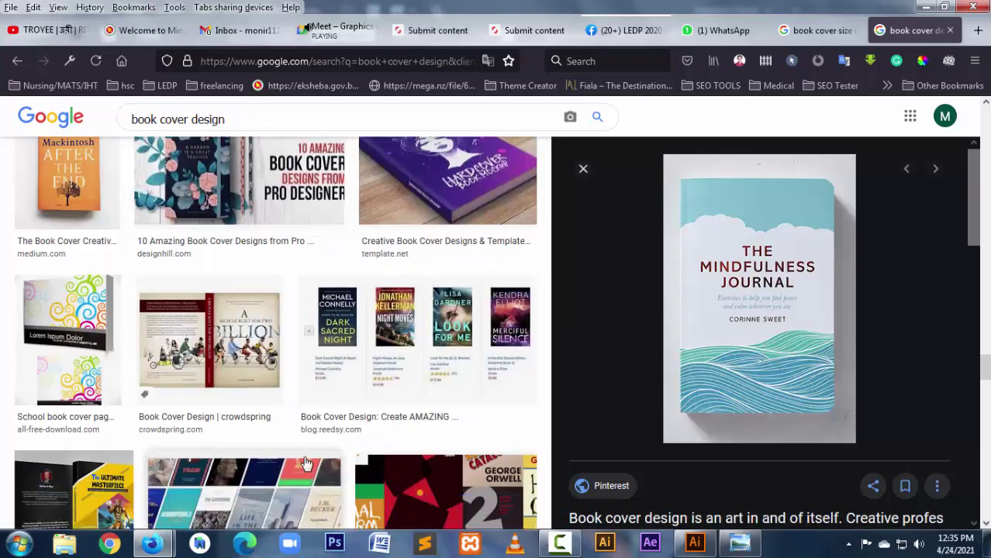
{"action": "left_click", "coordinate": [180, 355]}
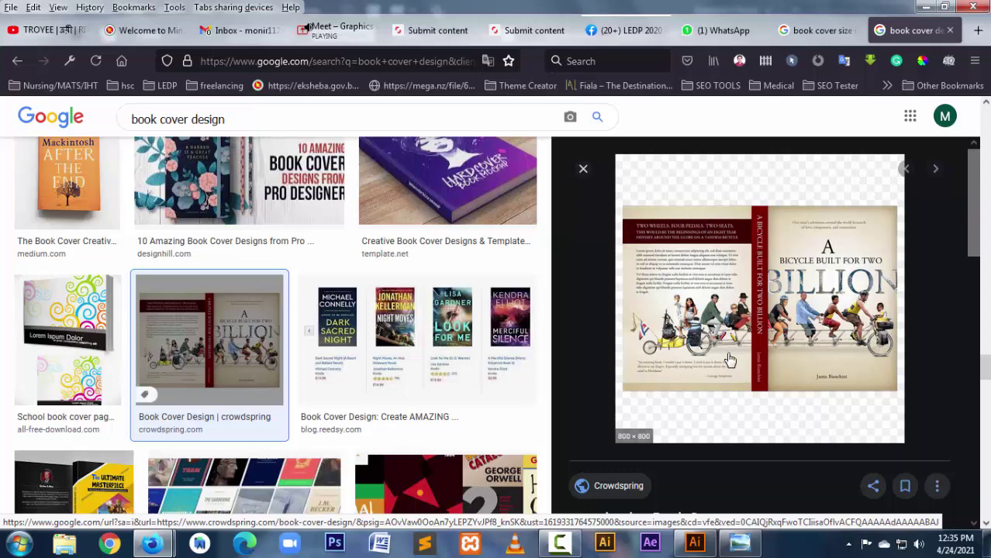
{"action": "left_click", "coordinate": [697, 544]}
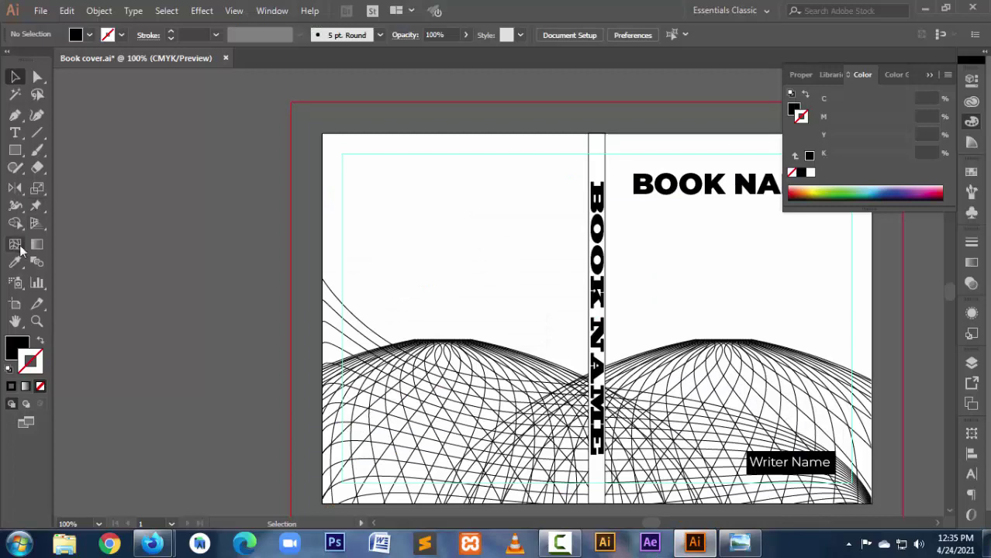
Step: Type the heading 'Writer Biography' on the back cover
{"action": "left_click", "coordinate": [15, 133]}
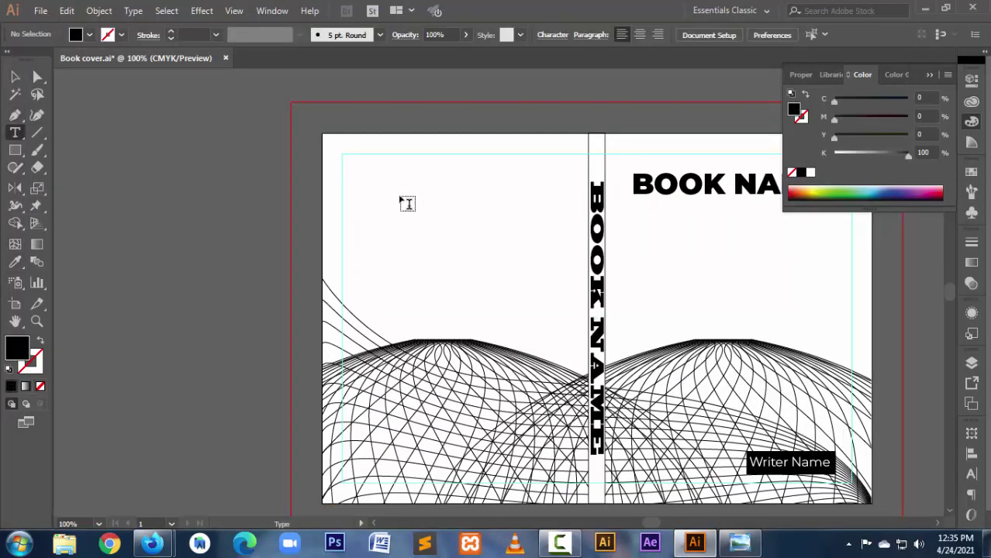
{"action": "left_click", "coordinate": [397, 199]}
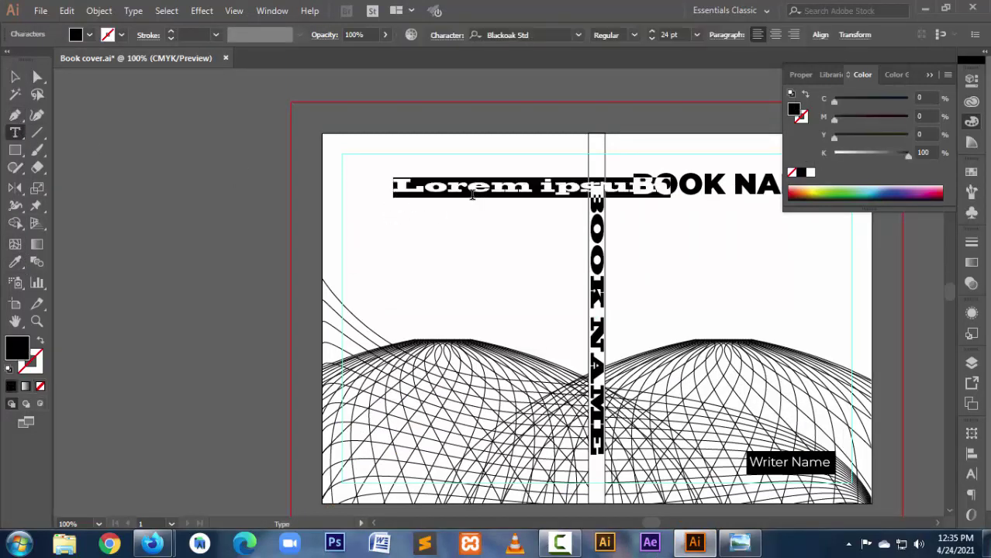
{"action": "type", "text": "Writ"}
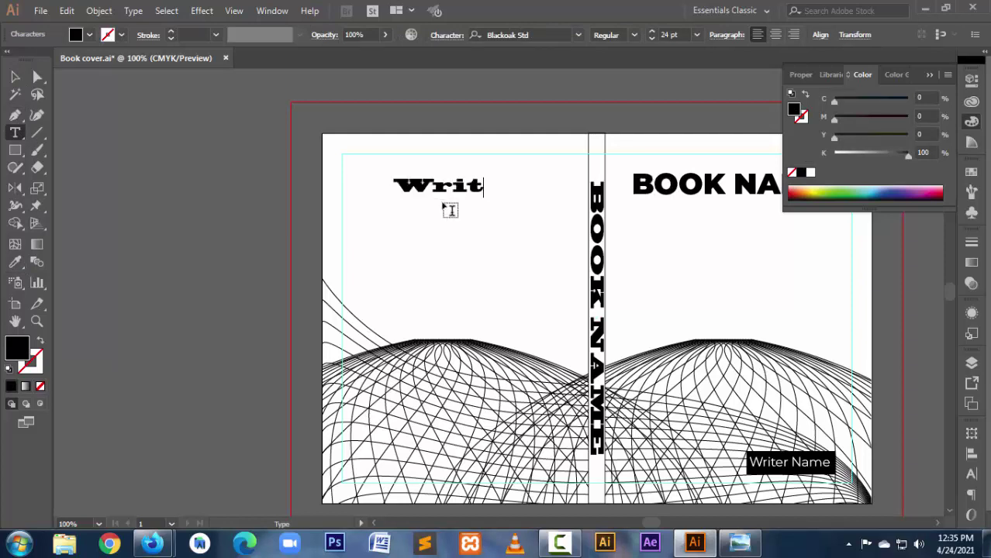
{"action": "type", "text": "er"}
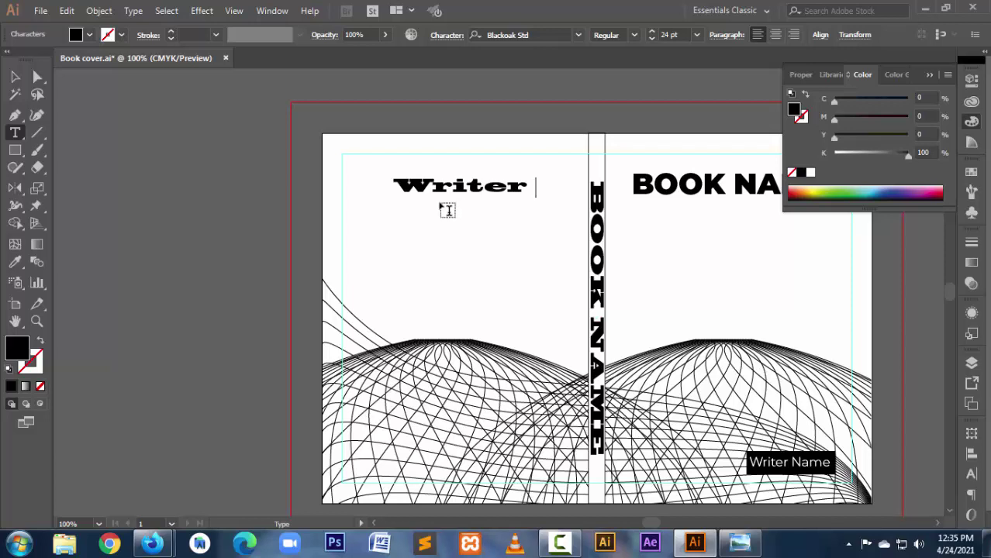
{"action": "type", "text": "Big"}
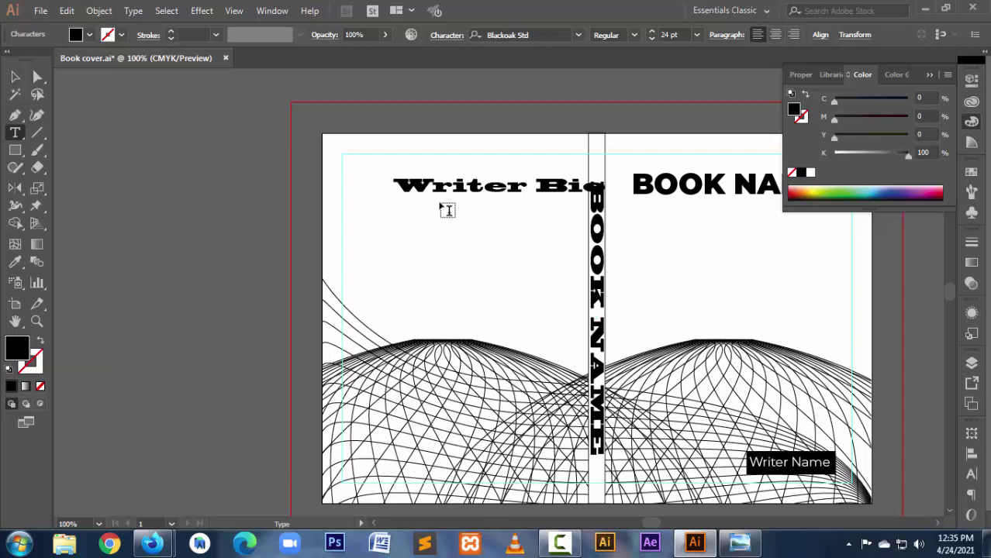
{"action": "type", "text": "graphy"}
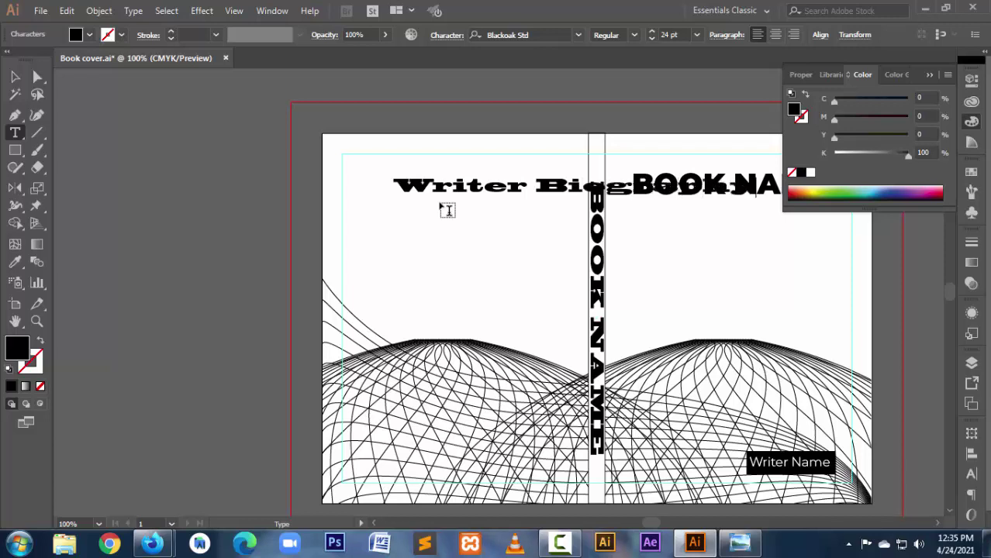
Step: Set the heading's font to Times New Roman
{"action": "key", "text": "ctrl+a"}
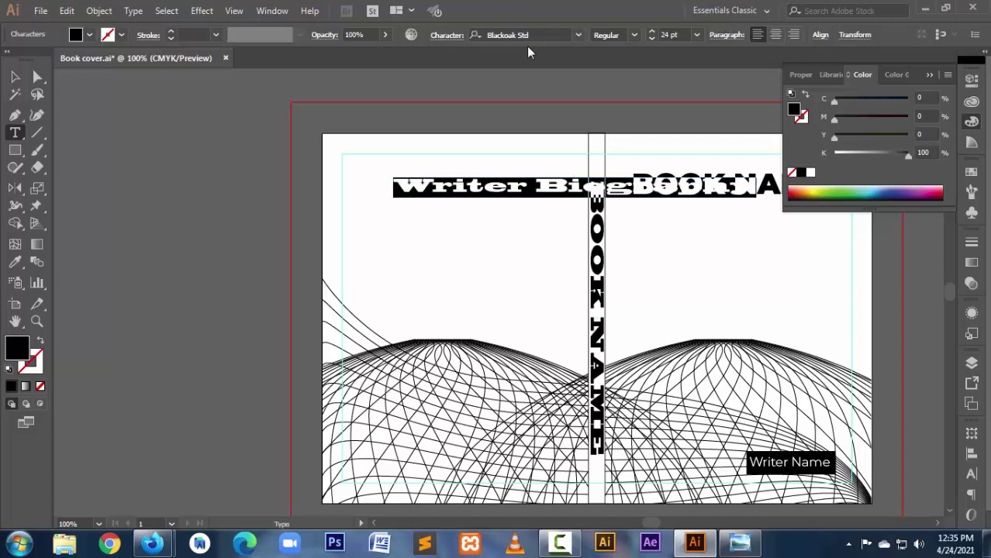
{"action": "left_click", "coordinate": [537, 34]}
{"action": "type", "text": "tim"}
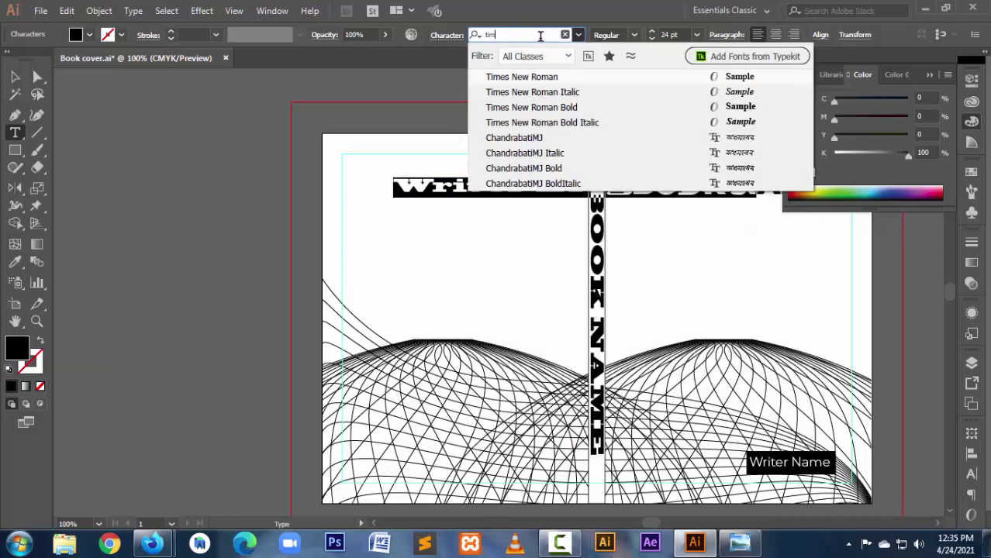
{"action": "type", "text": "e"}
{"action": "key", "text": "Return"}
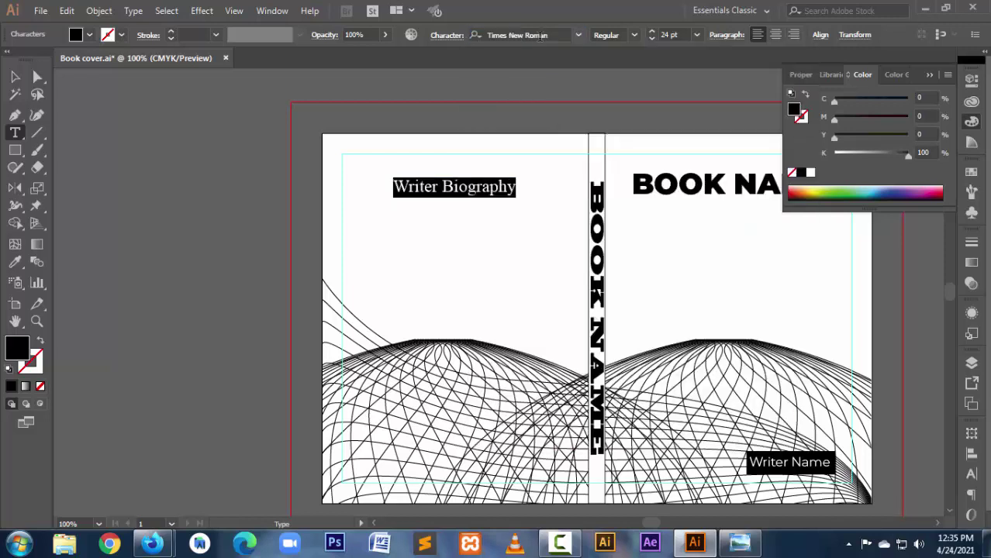
{"action": "left_click", "coordinate": [487, 181]}
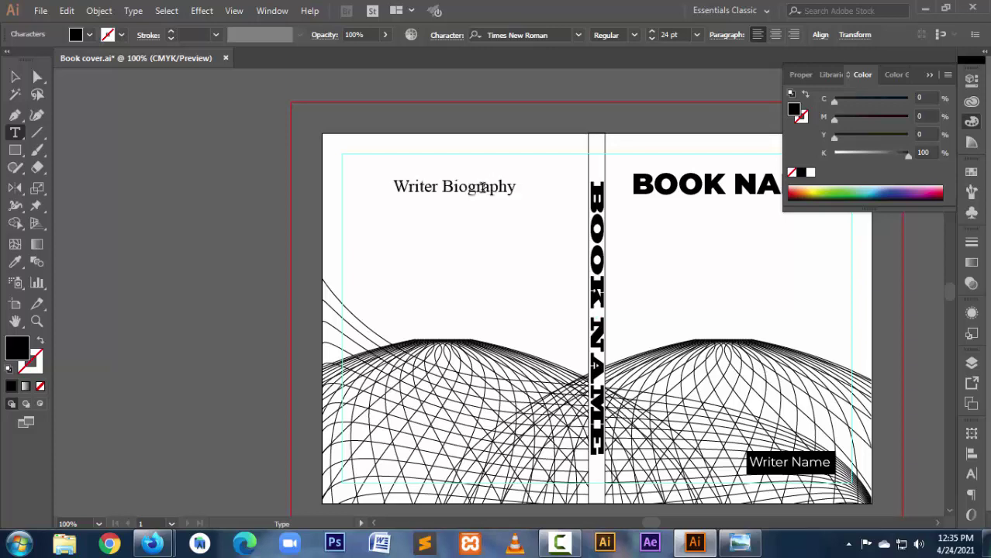
Step: Nudge the Writer Biography heading up slightly and zoom out to the whole spread
{"action": "left_click", "coordinate": [14, 77]}
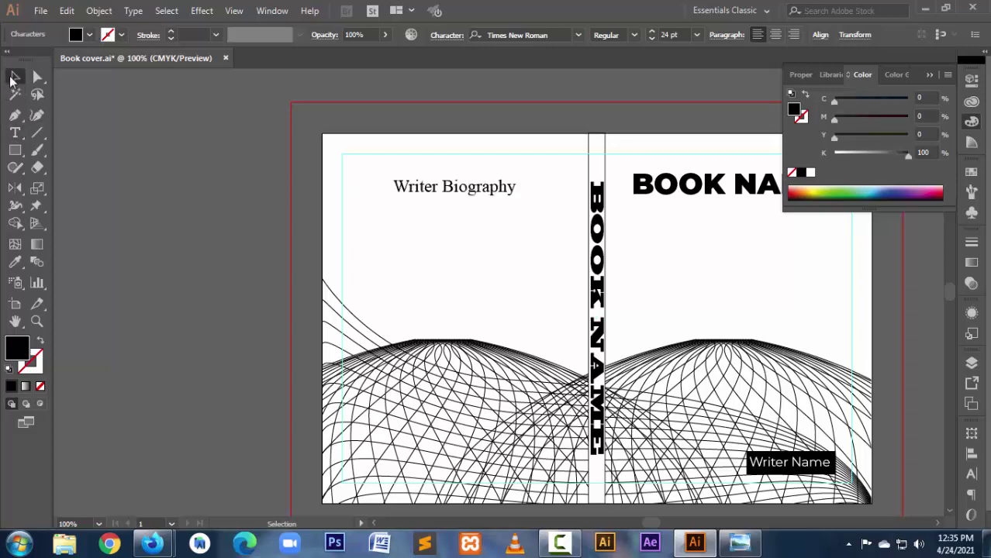
{"action": "left_click", "coordinate": [181, 177]}
{"action": "left_click", "coordinate": [487, 192]}
{"action": "key", "text": "Up"}
{"action": "key", "text": "Up"}
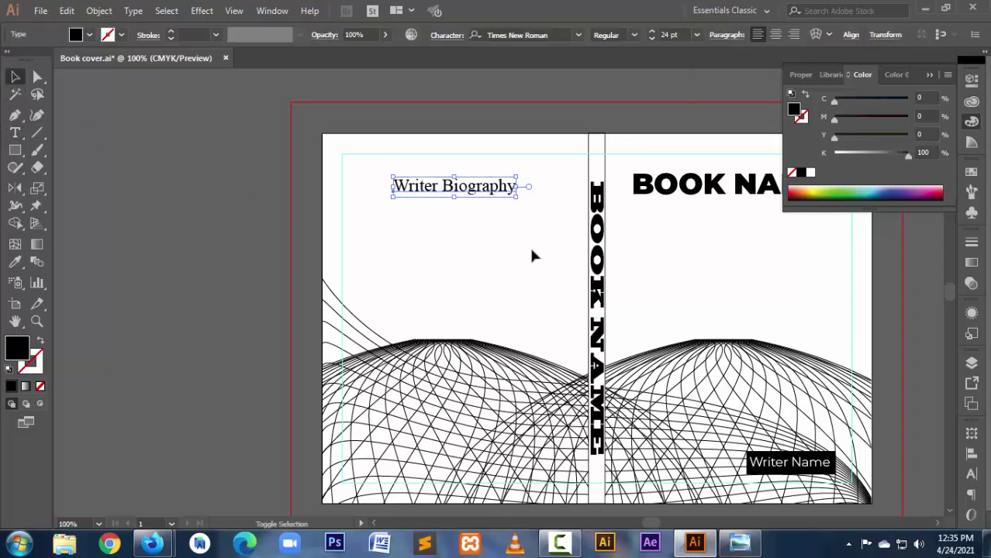
{"action": "key", "text": "Up"}
{"action": "key", "text": "Up"}
{"action": "key", "text": "Up"}
{"action": "key", "text": "Up"}
{"action": "key", "text": "Up"}
{"action": "key", "text": "Up"}
{"action": "key", "text": "Up"}
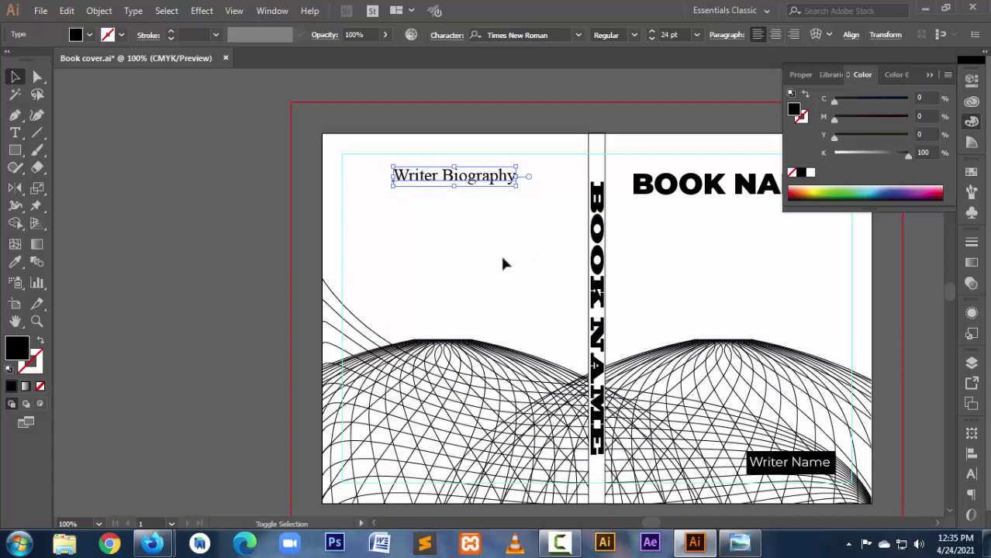
{"action": "left_click", "coordinate": [194, 222]}
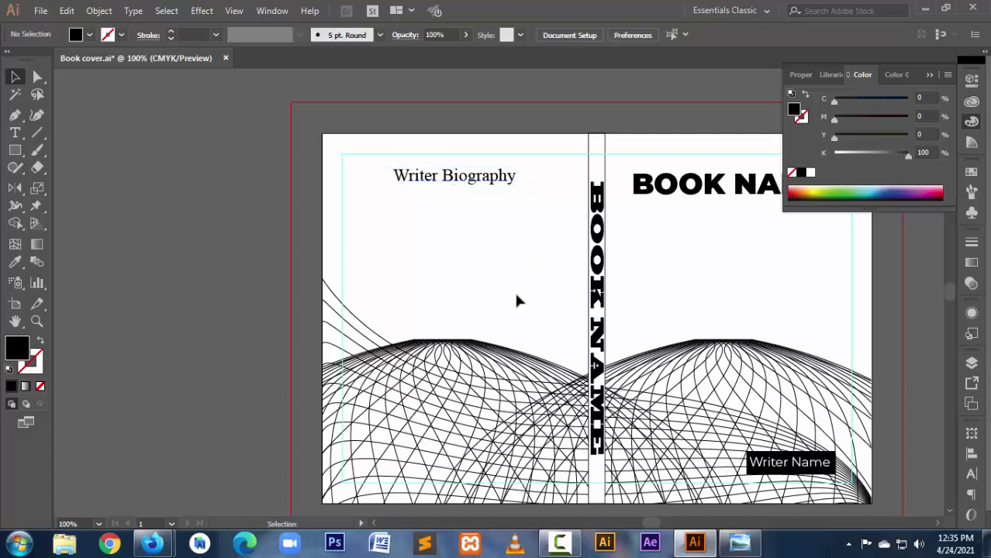
{"action": "left_click", "coordinate": [443, 183]}
{"action": "double_click", "coordinate": [424, 182]}
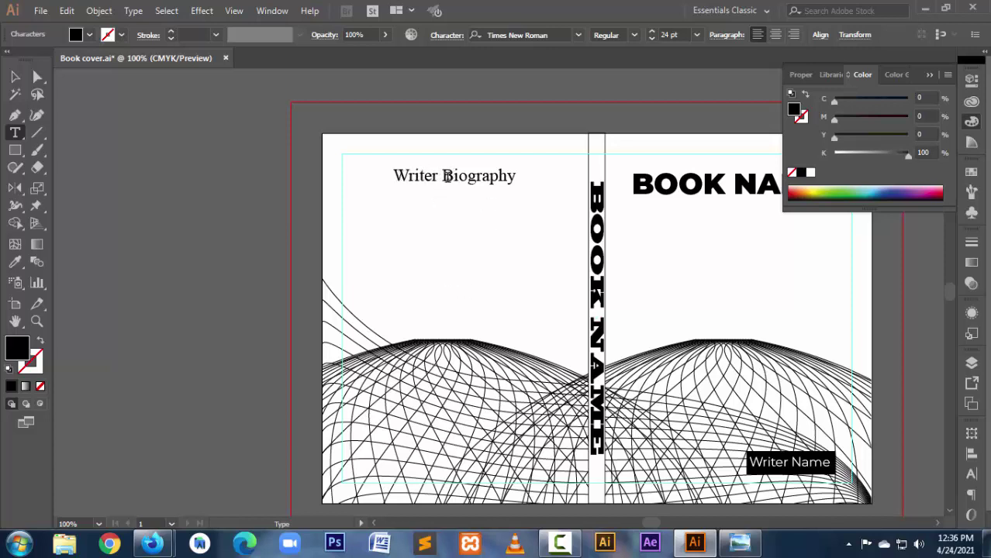
{"action": "left_click", "coordinate": [18, 78]}
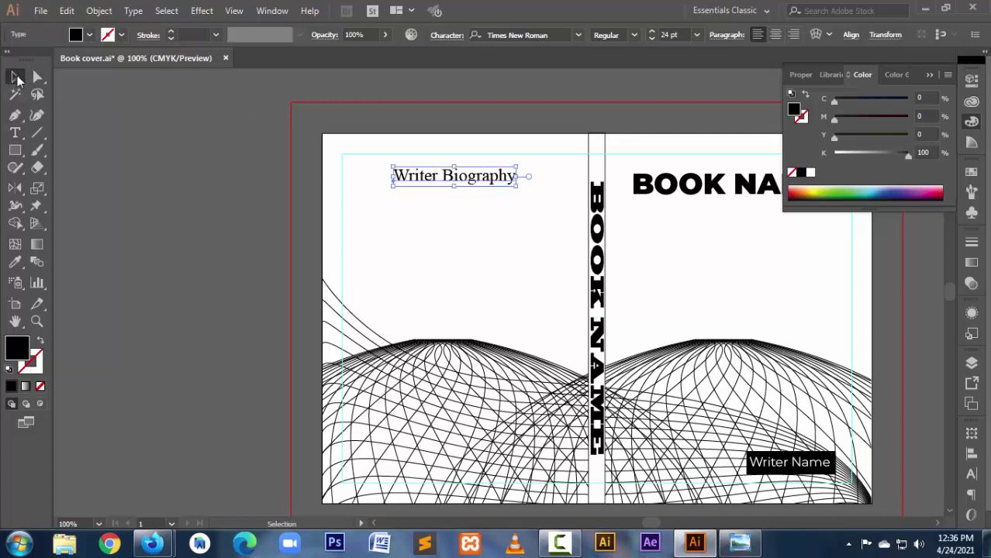
{"action": "left_click", "coordinate": [186, 186]}
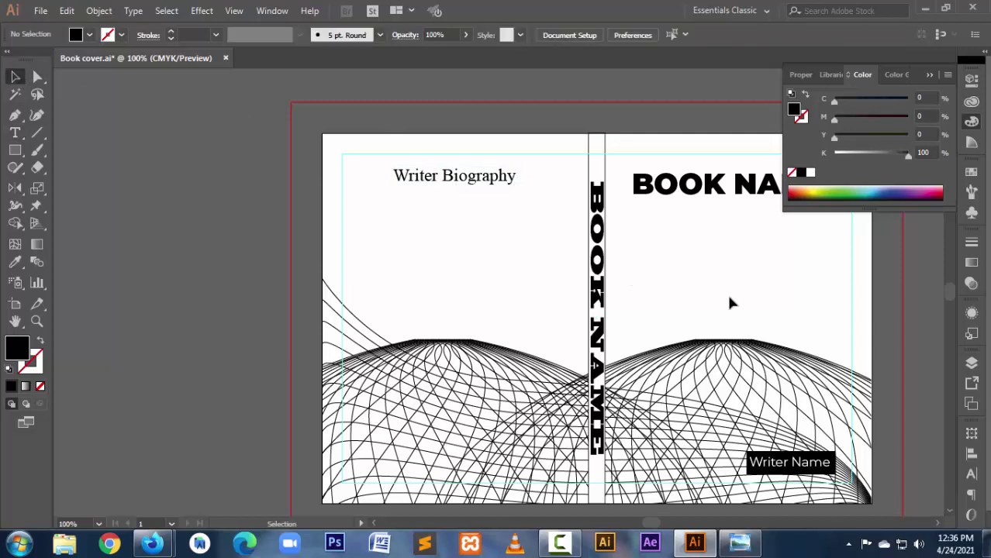
{"action": "left_click", "coordinate": [623, 276], "text": "ctrl+alt"}
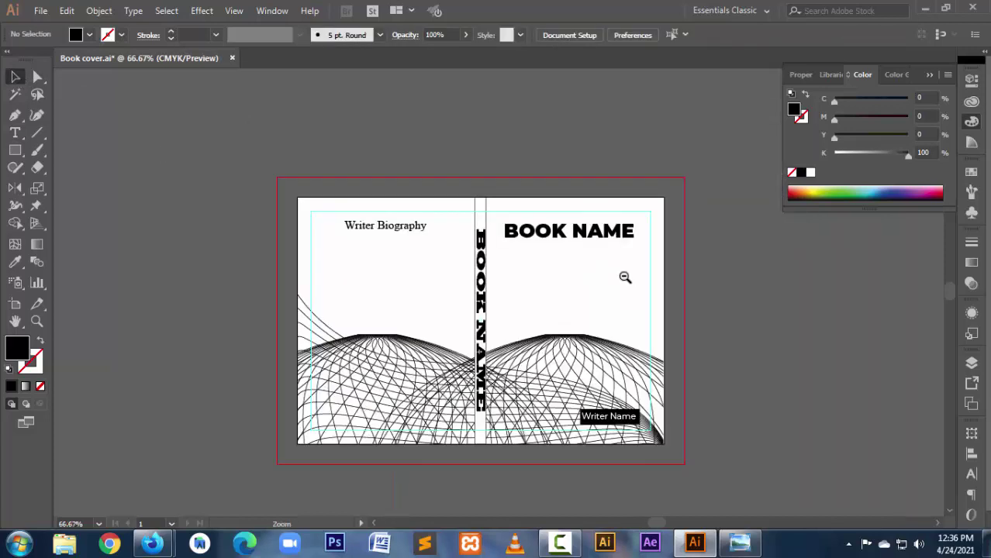
Step: Add a placeholder text area below the heading and set its text to 18 pt
{"action": "left_click", "coordinate": [14, 133]}
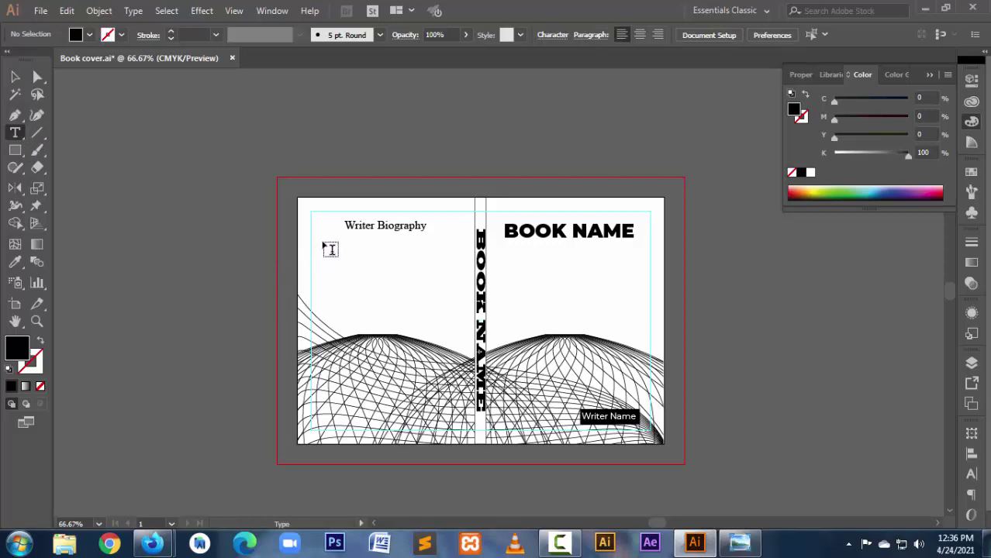
{"action": "mouse_move", "coordinate": [322, 242]}
{"action": "left_mouse_down"}
{"action": "mouse_move", "coordinate": [441, 307]}
{"action": "mouse_move", "coordinate": [466, 333]}
{"action": "left_mouse_up"}
{"action": "left_click", "coordinate": [409, 310]}
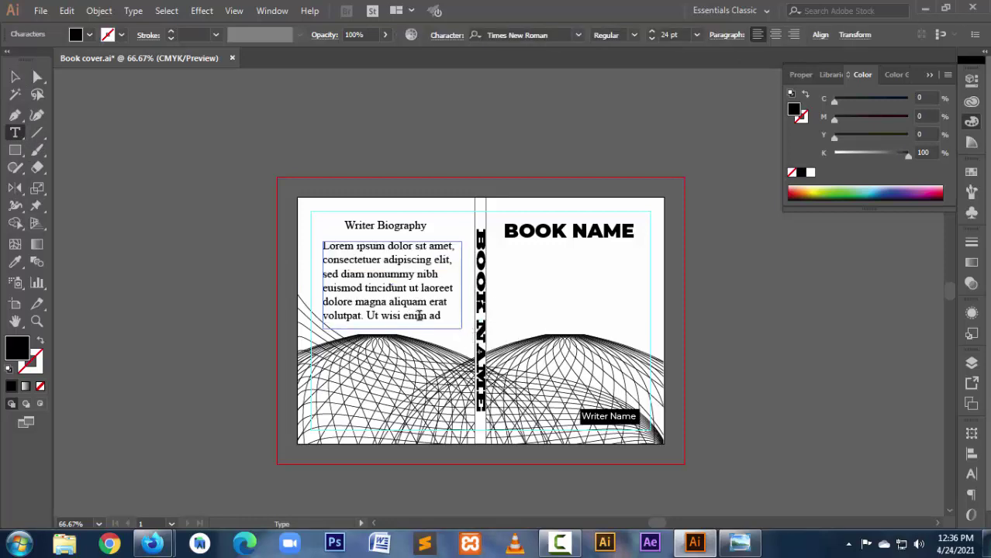
{"action": "key", "text": "ctrl+a"}
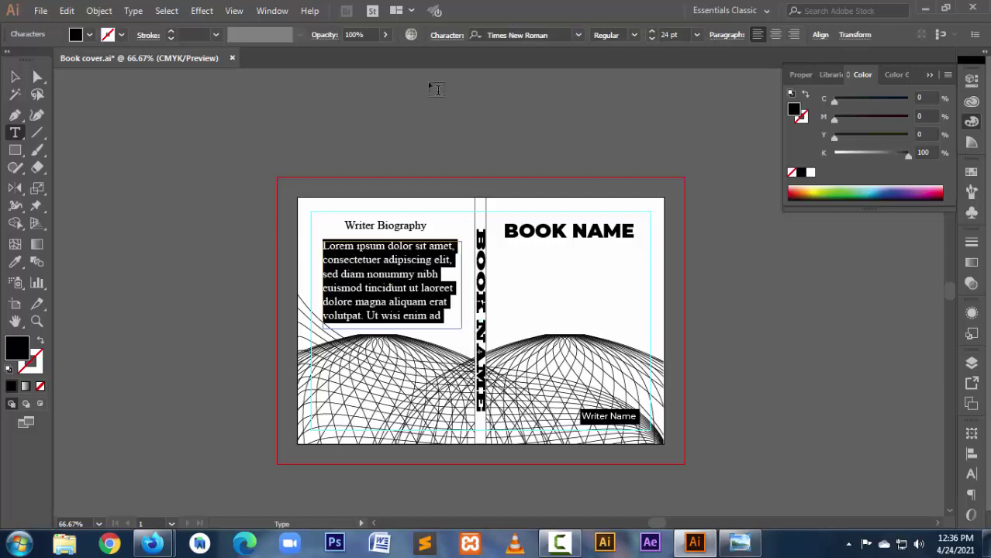
{"action": "left_click", "coordinate": [651, 36]}
{"action": "left_click", "coordinate": [651, 37]}
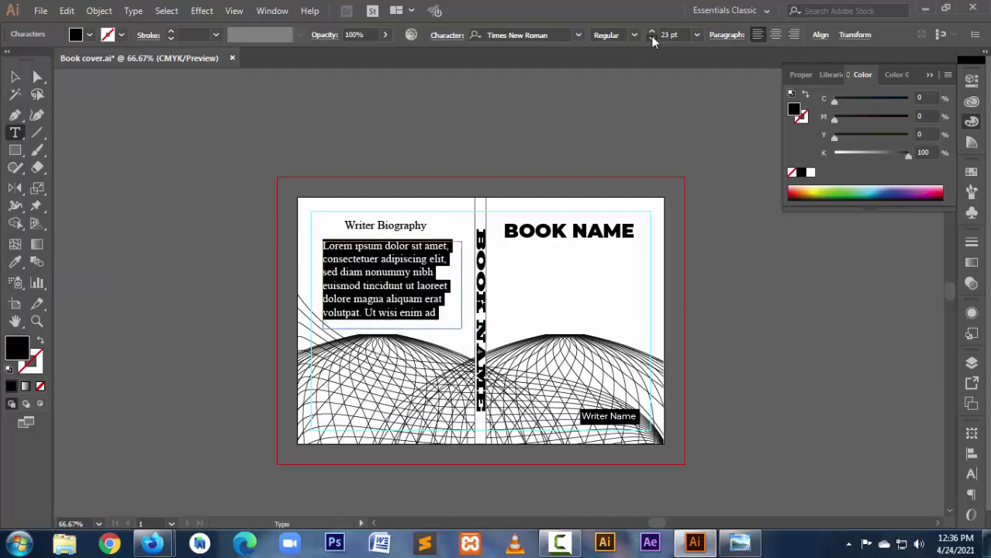
{"action": "left_click", "coordinate": [651, 37]}
{"action": "left_click", "coordinate": [651, 37]}
{"action": "left_click", "coordinate": [651, 36]}
{"action": "left_click", "coordinate": [651, 36]}
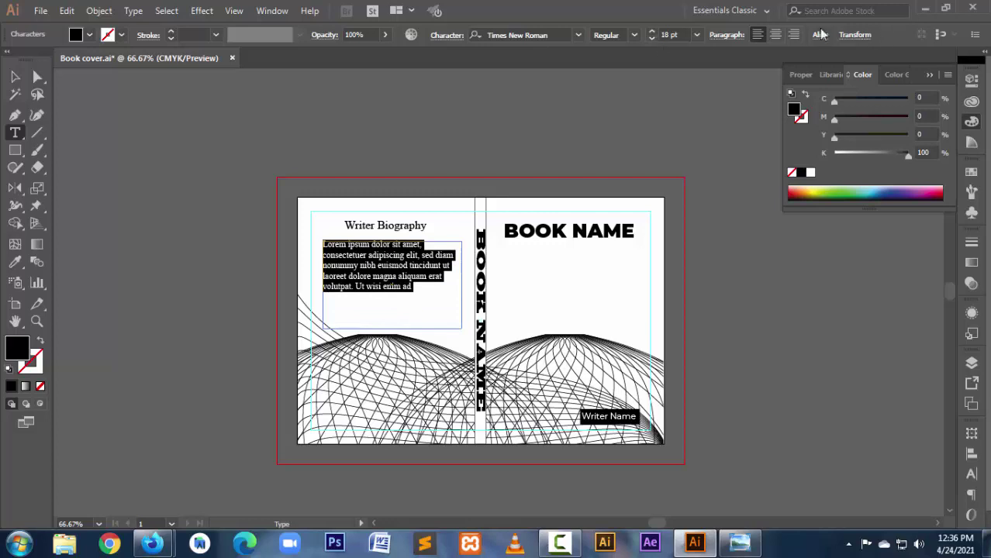
Step: Align the biography paragraph with Justify All Lines
{"action": "left_click", "coordinate": [794, 35]}
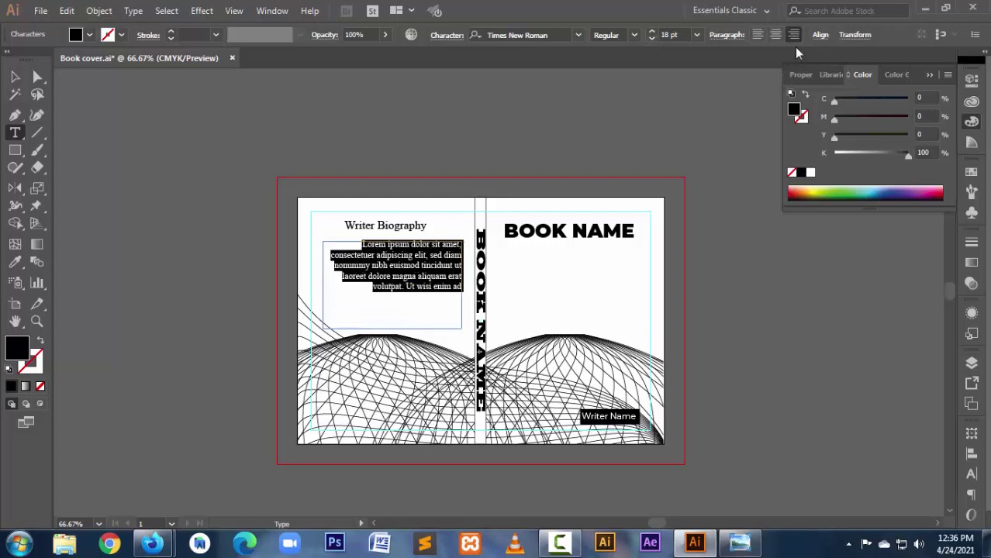
{"action": "left_click", "coordinate": [758, 35]}
{"action": "left_click", "coordinate": [720, 36]}
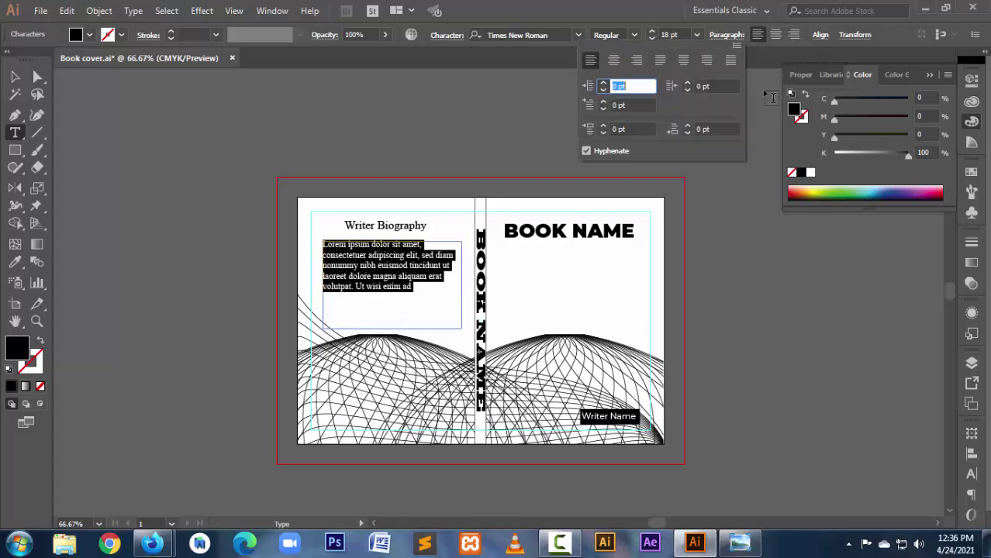
{"action": "left_click", "coordinate": [730, 60]}
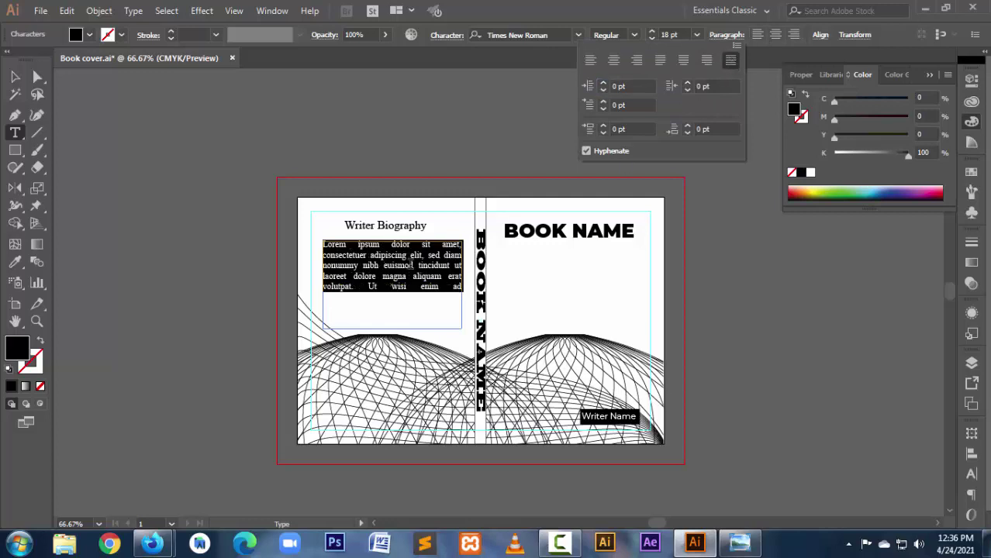
{"action": "key", "text": "Escape"}
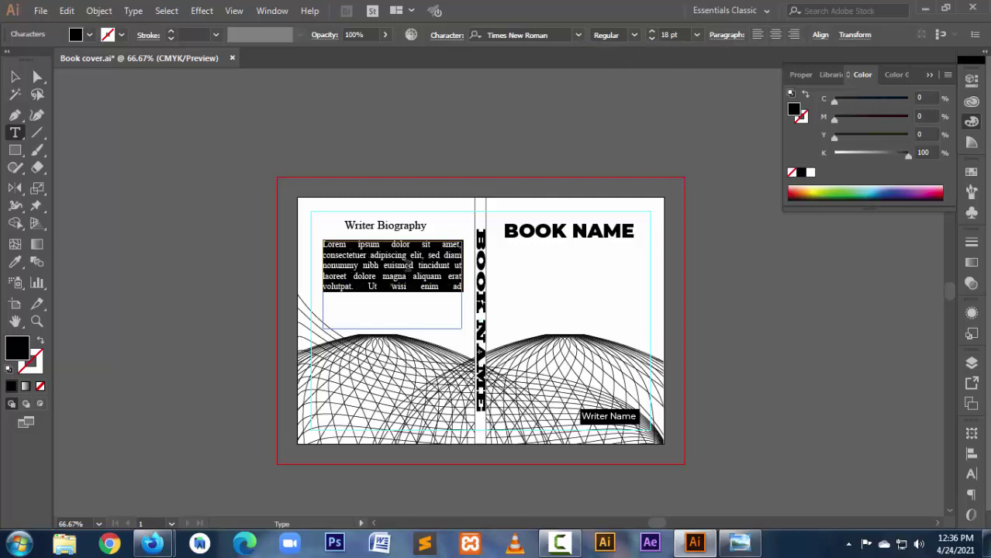
{"action": "key", "text": "Escape"}
Step: Append more placeholder text to the biography and shrink it to 14 pt
{"action": "left_click_drag", "start_coordinate": [314, 216], "coordinate": [459, 334]}
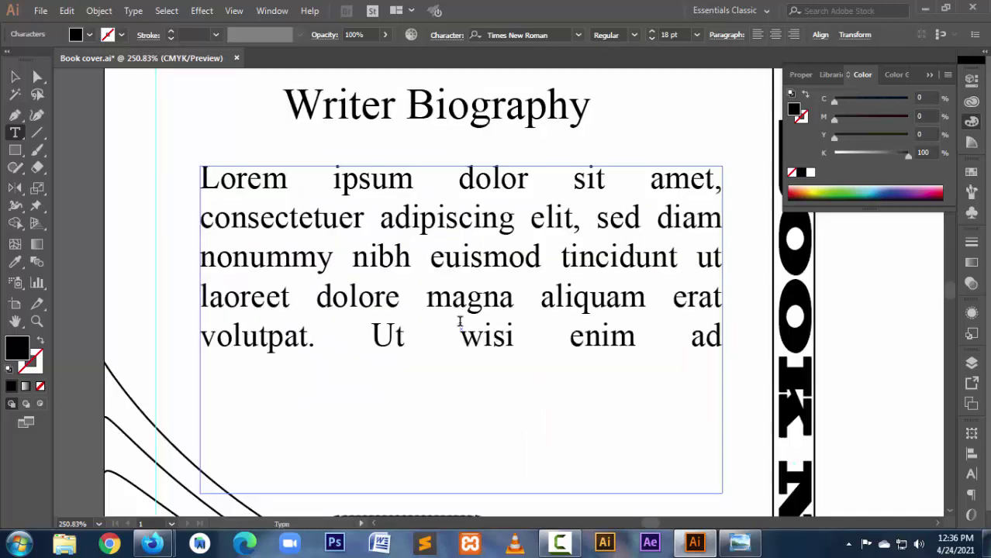
{"action": "key", "text": "ctrl+a"}
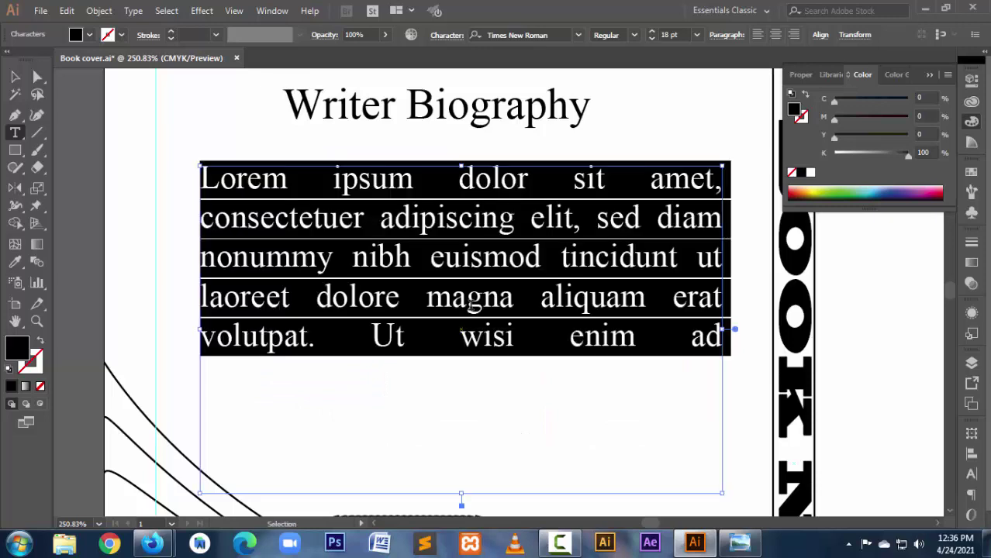
{"action": "left_click", "coordinate": [425, 383]}
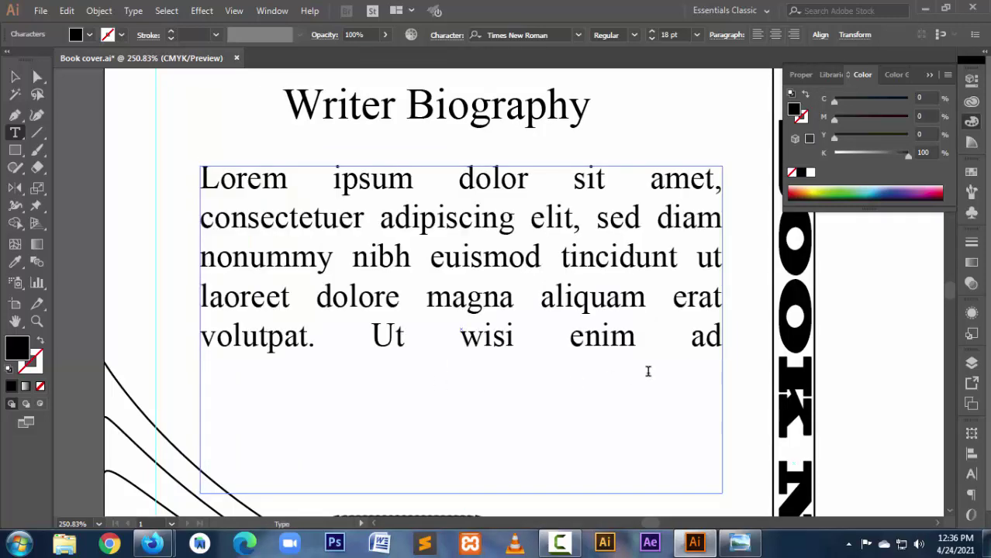
{"action": "key", "text": "End"}
{"action": "key", "text": "ctrl+v"}
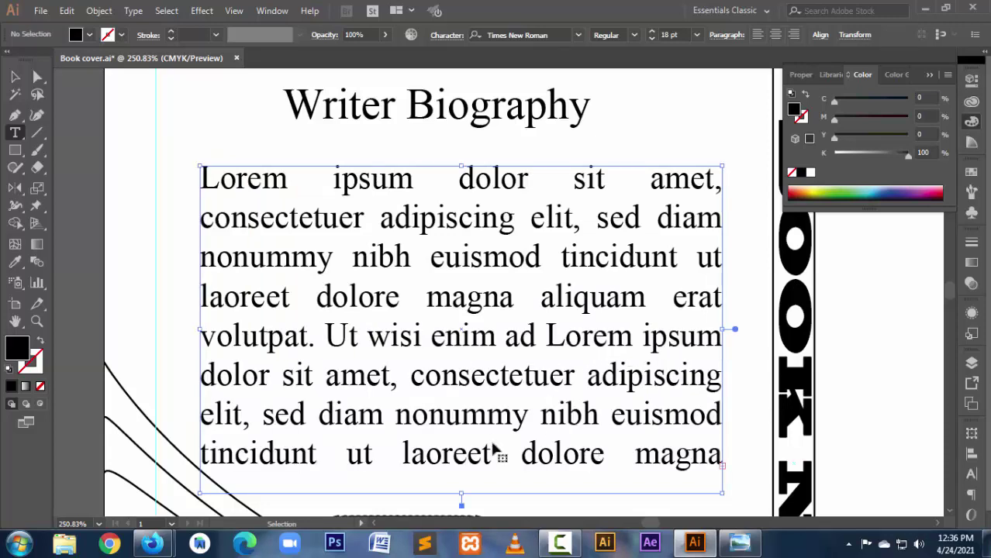
{"action": "key", "text": "ctrl+a"}
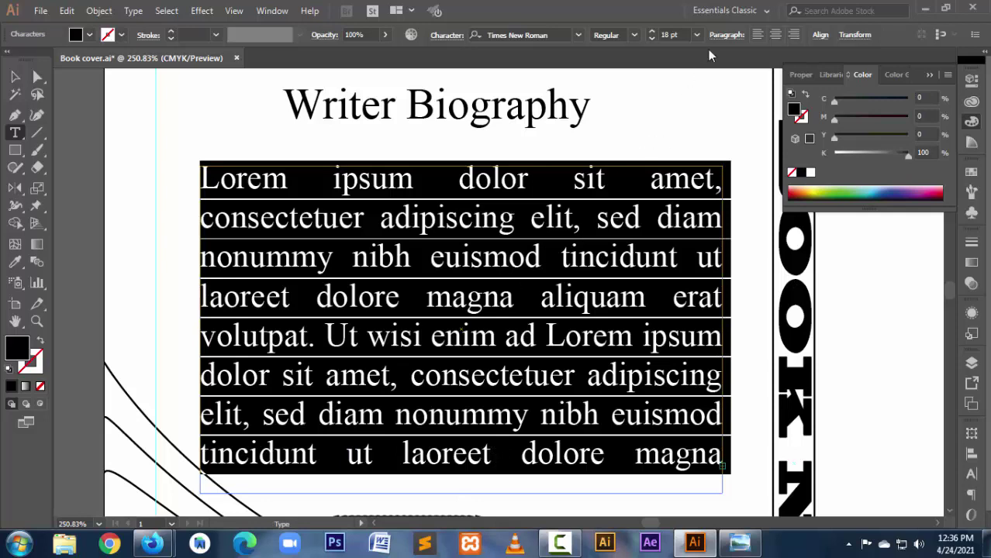
{"action": "left_click", "coordinate": [651, 37]}
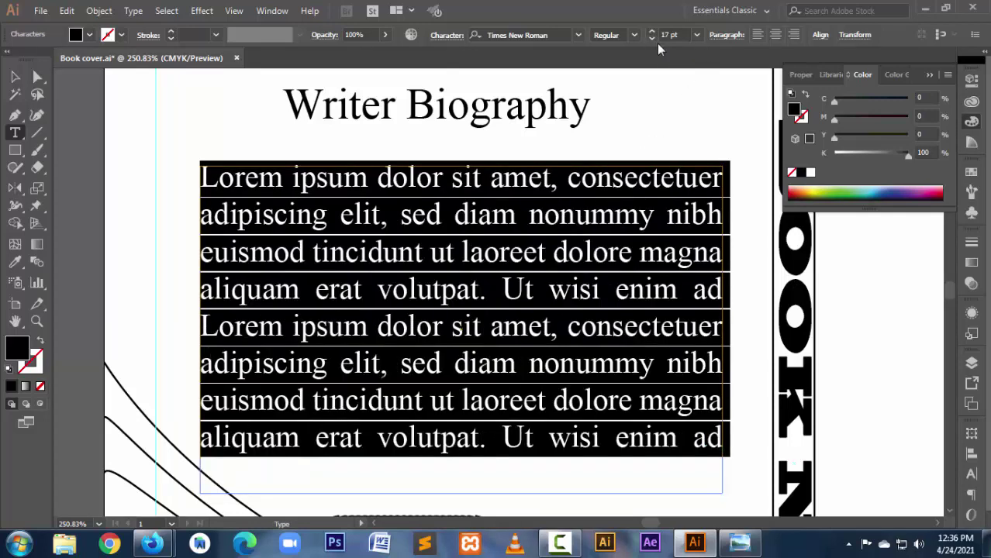
{"action": "left_click", "coordinate": [652, 38]}
{"action": "left_click", "coordinate": [653, 38]}
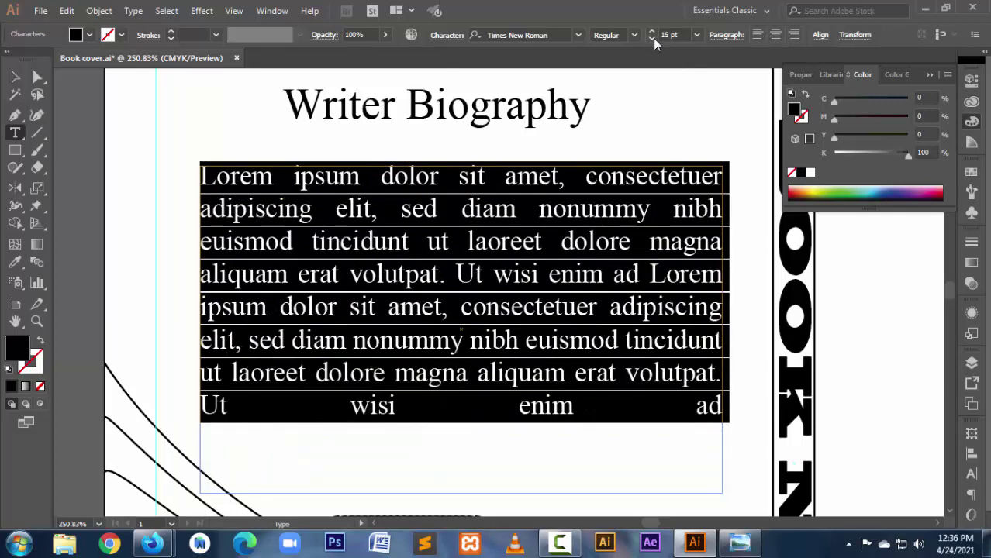
{"action": "left_click", "coordinate": [652, 38]}
Step: Paste another placeholder paragraph and set all biography text to 14 pt
{"action": "left_click", "coordinate": [551, 270]}
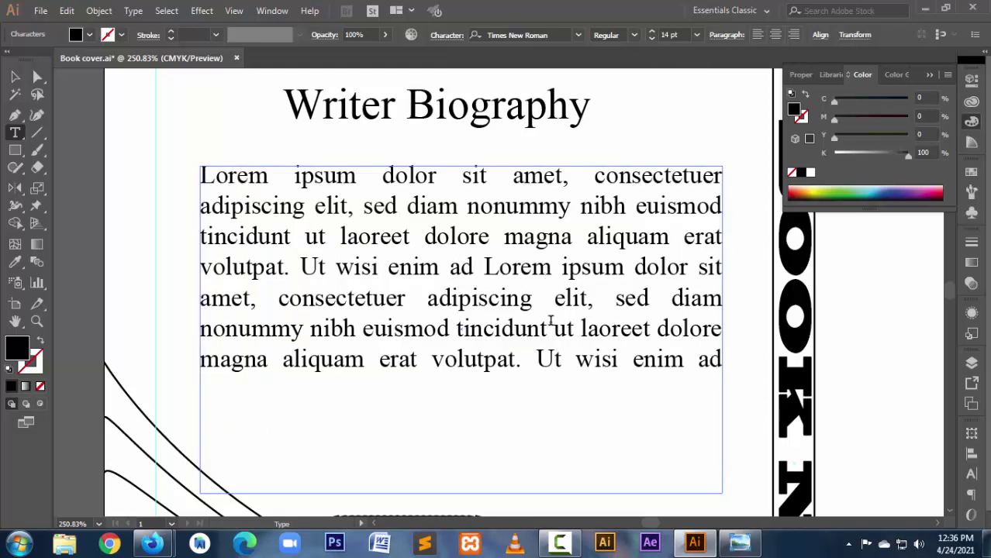
{"action": "left_click", "coordinate": [517, 420]}
{"action": "key", "text": "End"}
{"action": "key", "text": "ctrl+v"}
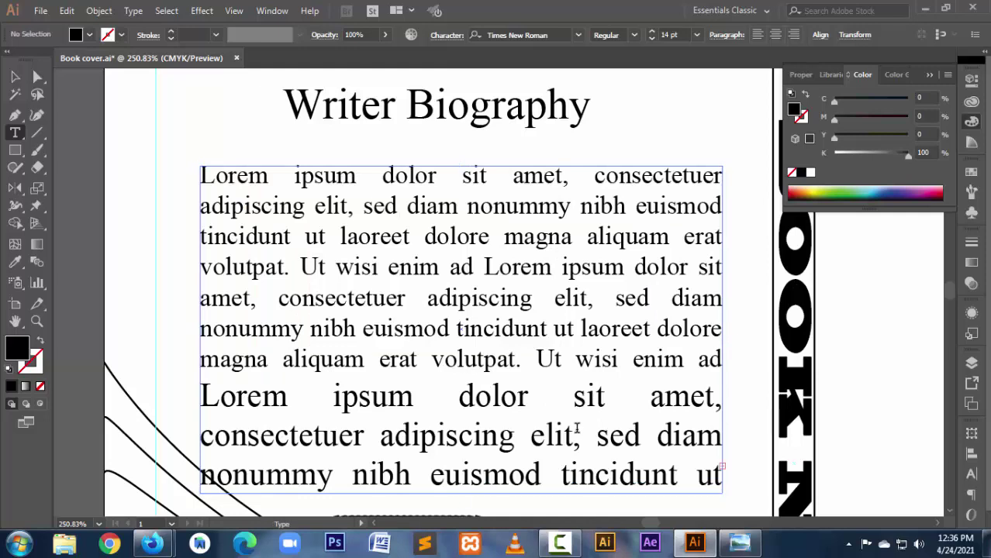
{"action": "key", "text": "ctrl+a"}
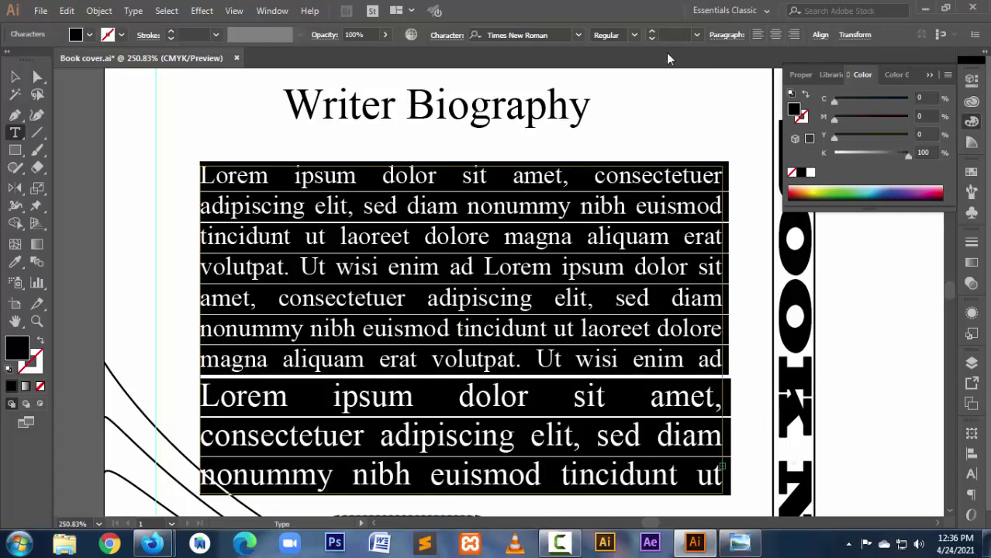
{"action": "left_click", "coordinate": [671, 35]}
{"action": "type", "text": "14"}
{"action": "key", "text": "Return"}
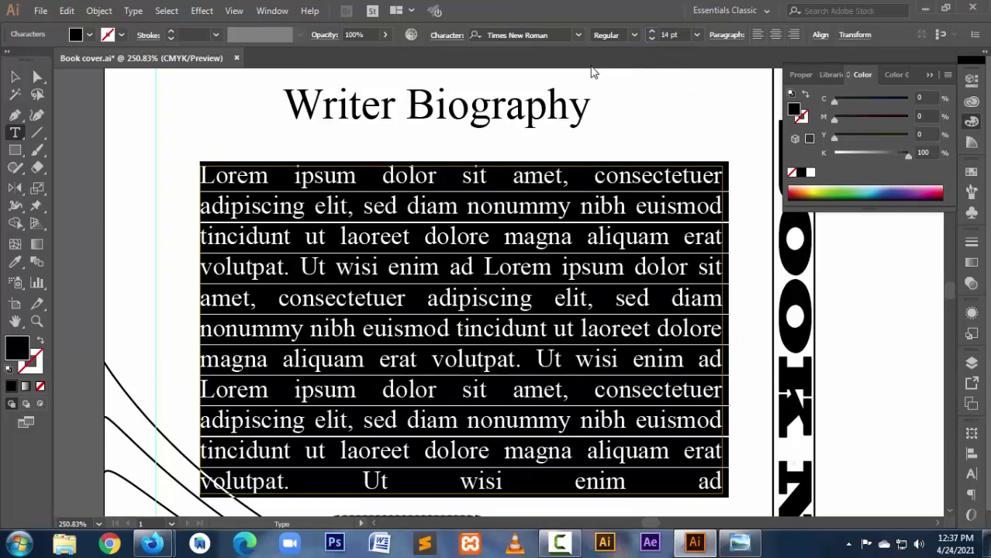
{"action": "left_click", "coordinate": [440, 477]}
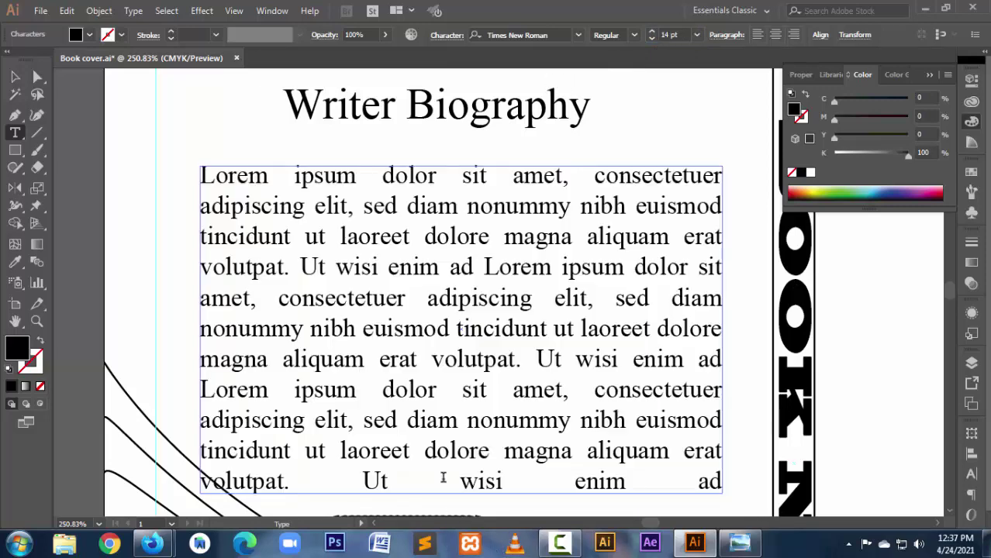
Step: Justify the biography with the last line aligned left, then zoom out
{"action": "key", "text": "ctrl+a"}
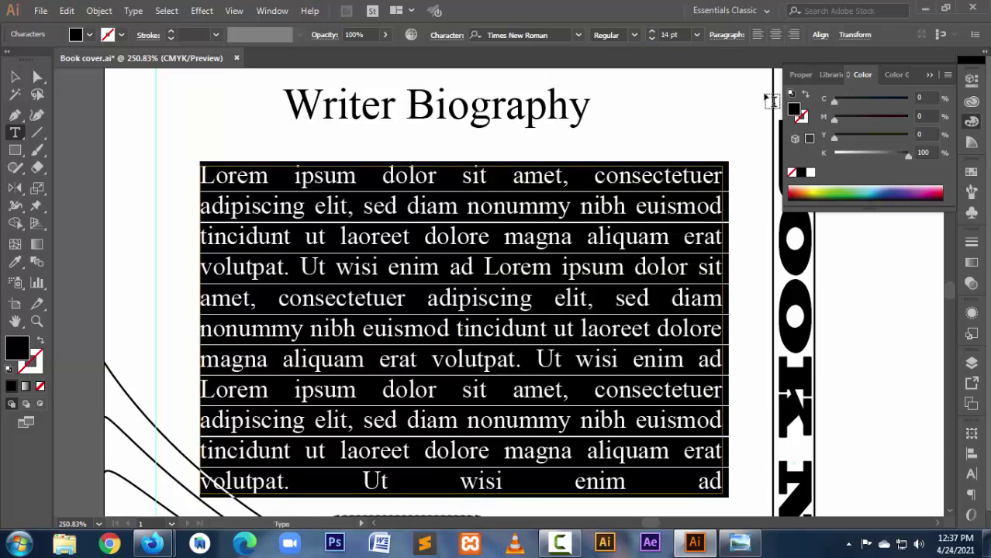
{"action": "left_click", "coordinate": [724, 35]}
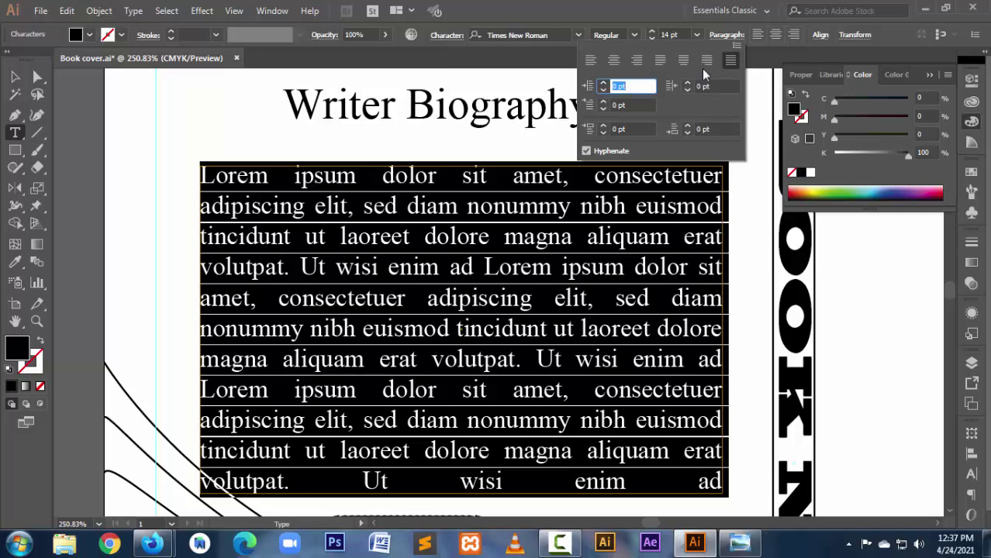
{"action": "left_click", "coordinate": [659, 62]}
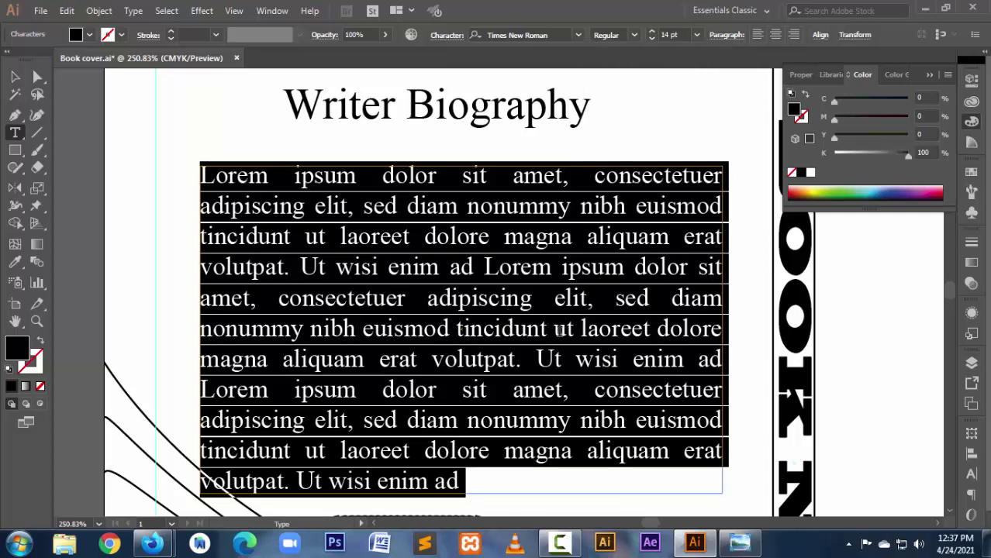
{"action": "key", "text": "Escape"}
{"action": "left_click", "coordinate": [15, 76]}
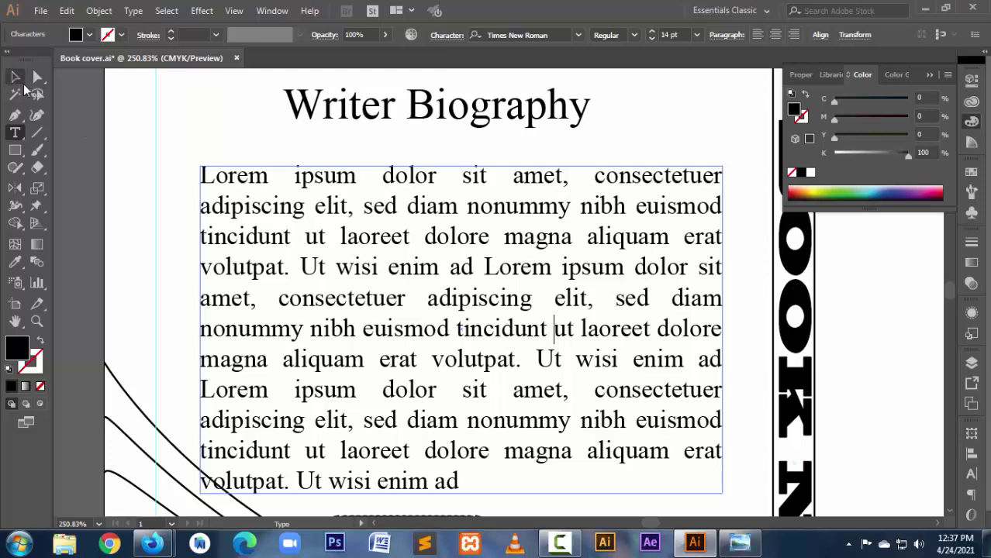
{"action": "left_click", "coordinate": [129, 154]}
{"action": "key", "text": "ctrl+minus"}
{"action": "key", "text": "ctrl+minus"}
{"action": "key", "text": "ctrl+minus"}
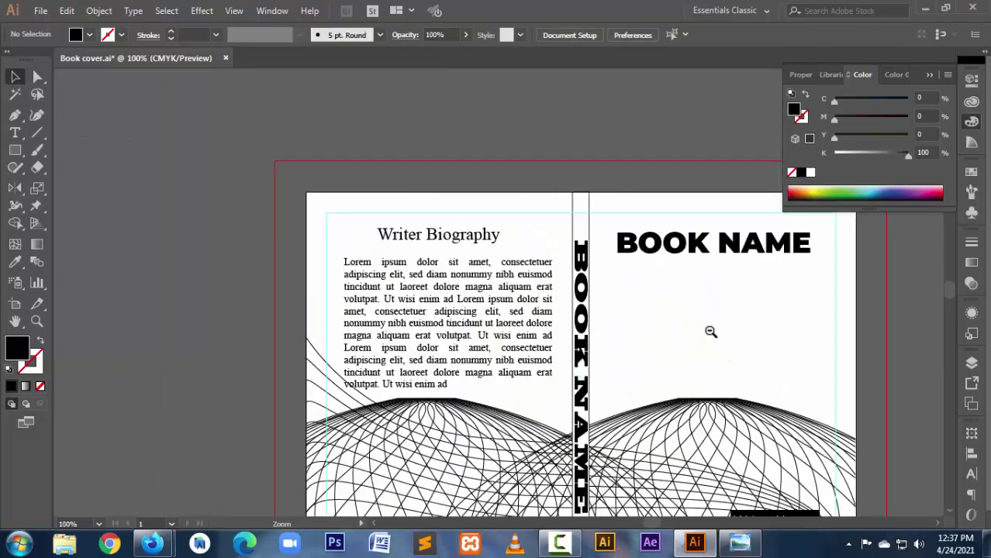
Step: Fit the full cover spread in view and save the document
{"action": "left_click_drag", "start_coordinate": [568, 331], "coordinate": [503, 216]}
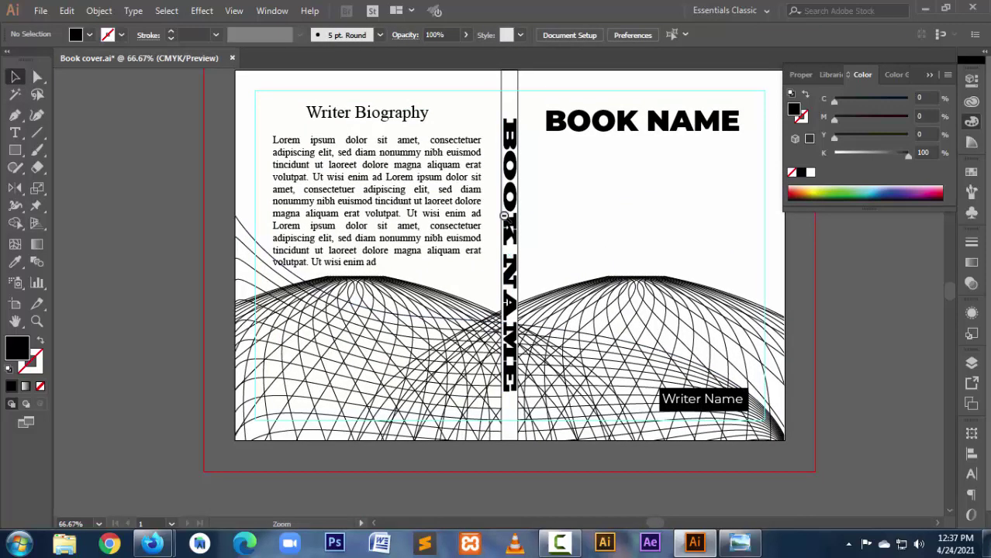
{"action": "key", "text": "ctrl+minus"}
{"action": "left_click_drag", "start_coordinate": [609, 310], "coordinate": [566, 251]}
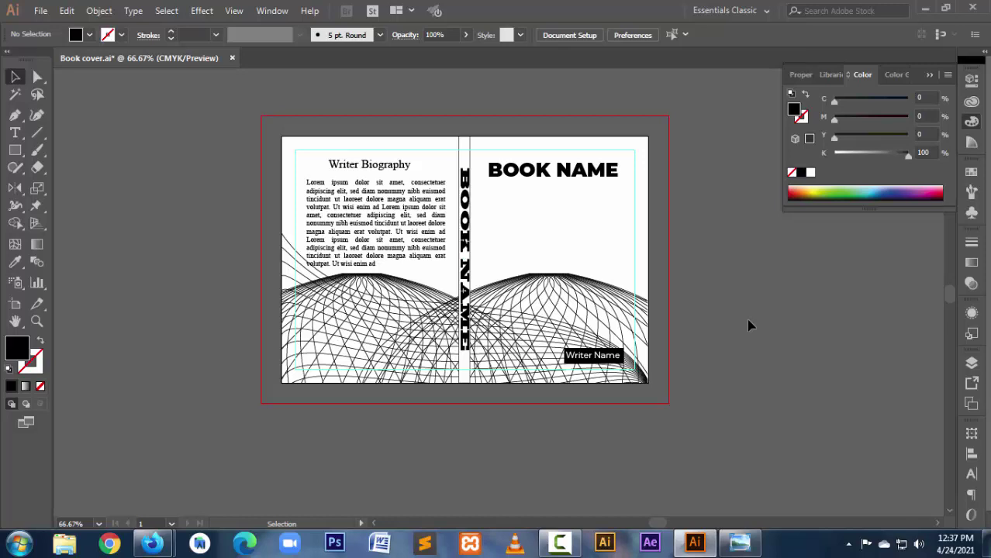
{"action": "key", "text": "ctrl"}
{"action": "key", "text": "ctrl+s"}
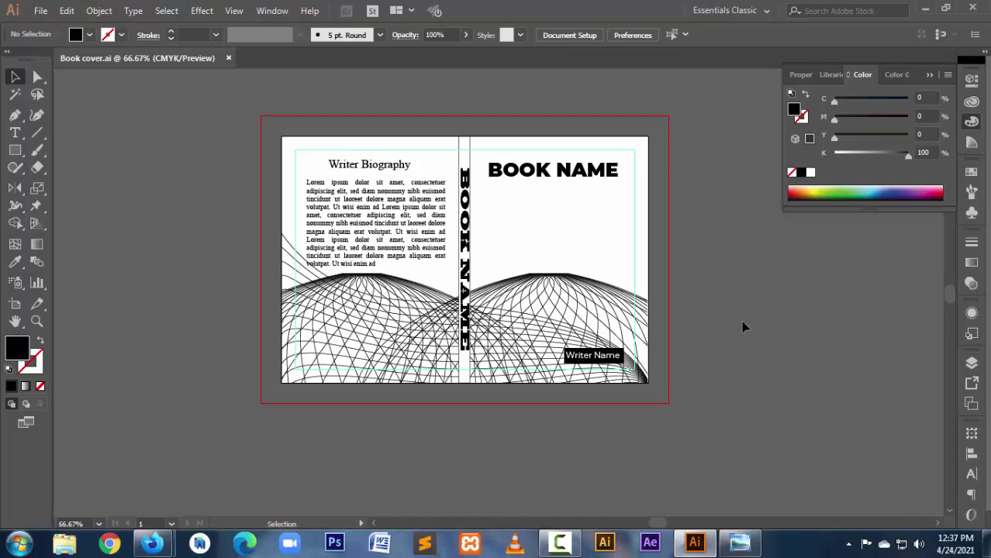
Step: Zoom in to check the vertical spine title, then zoom back out to the spread
{"action": "key", "text": "ctrl+space"}
{"action": "left_click_drag", "start_coordinate": [434, 159], "coordinate": [517, 373]}
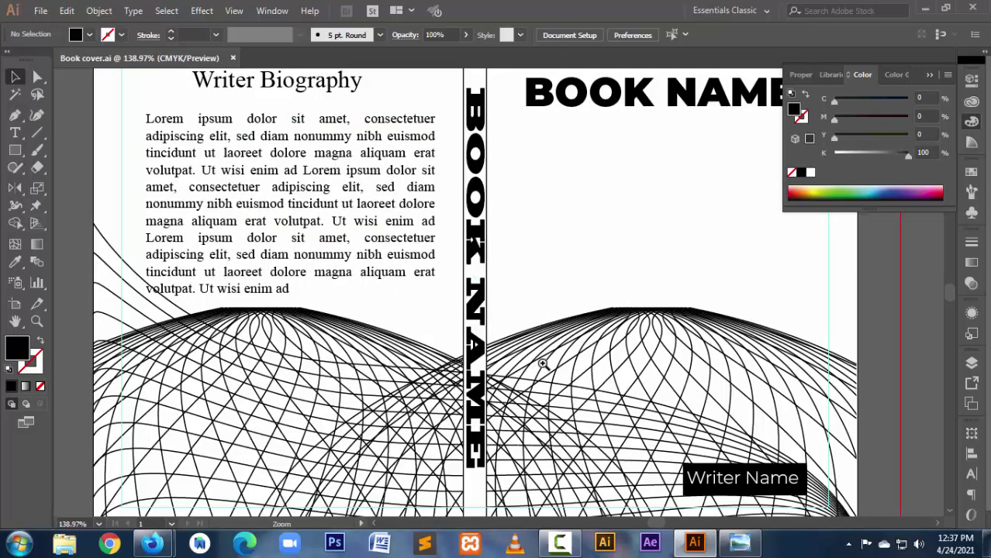
{"action": "left_click", "coordinate": [479, 267]}
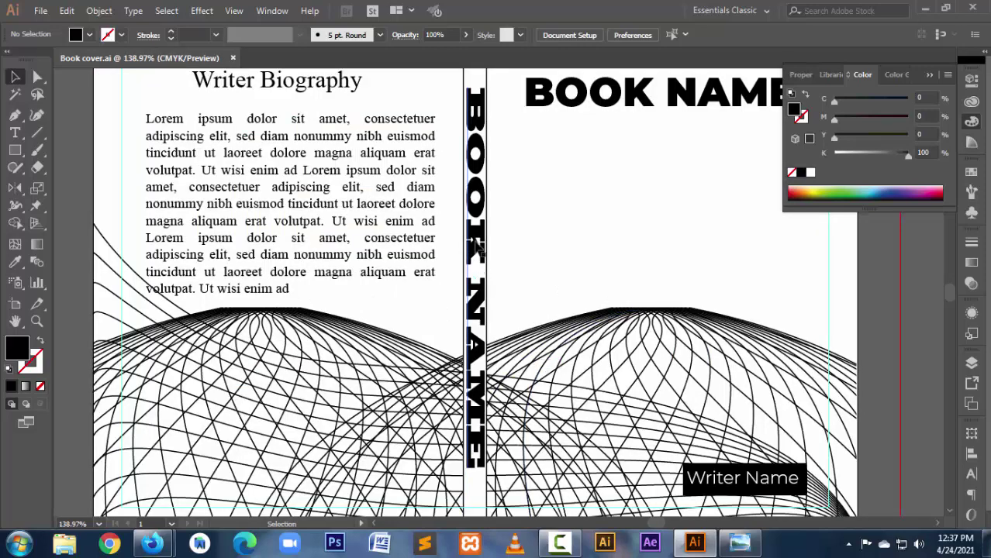
{"action": "left_click", "coordinate": [642, 271]}
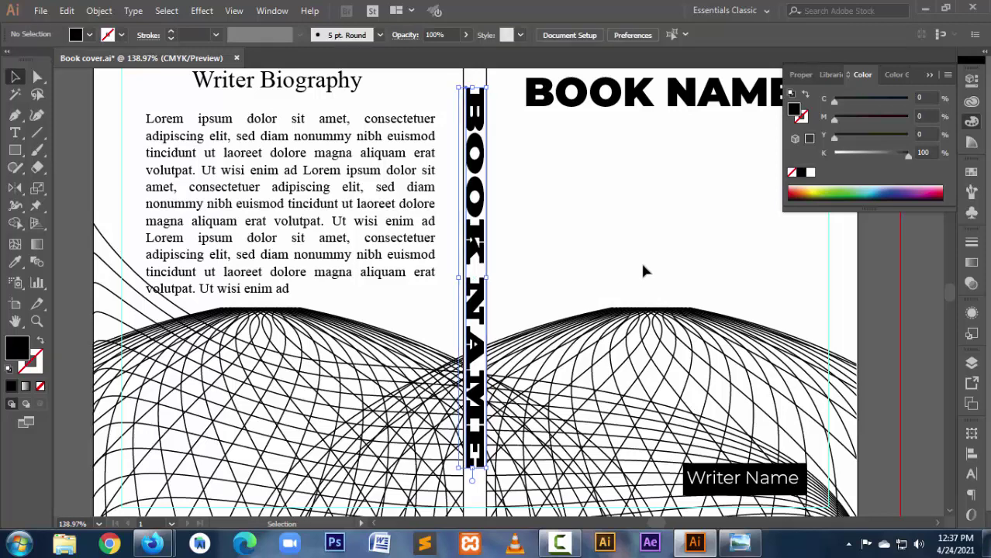
{"action": "left_click", "coordinate": [556, 283], "text": "alt"}
{"action": "left_click", "coordinate": [555, 280], "text": "alt"}
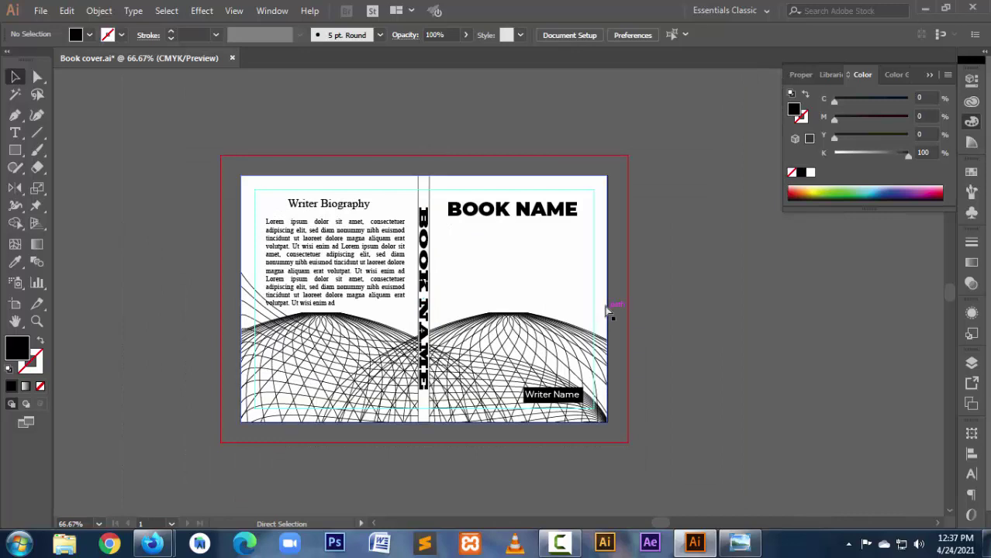
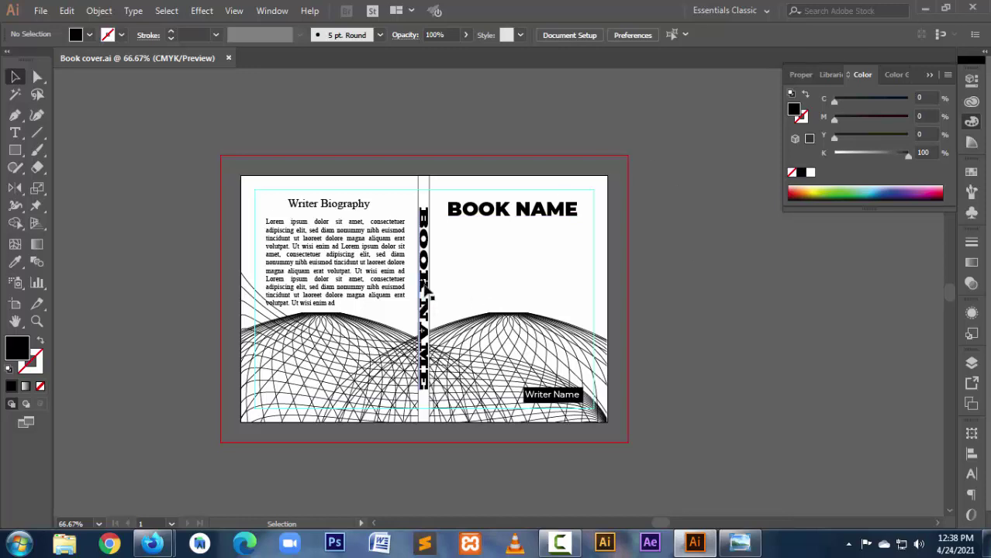
Step: Colour the vertical BOOK NAME spine title navy blue
{"action": "left_click", "coordinate": [427, 297]}
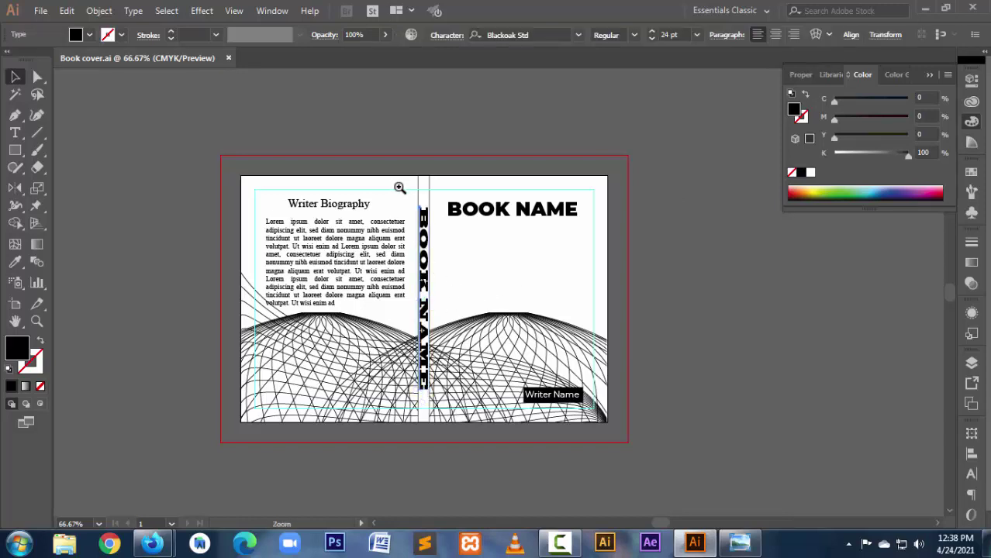
{"action": "left_click_drag", "start_coordinate": [392, 182], "coordinate": [486, 407]}
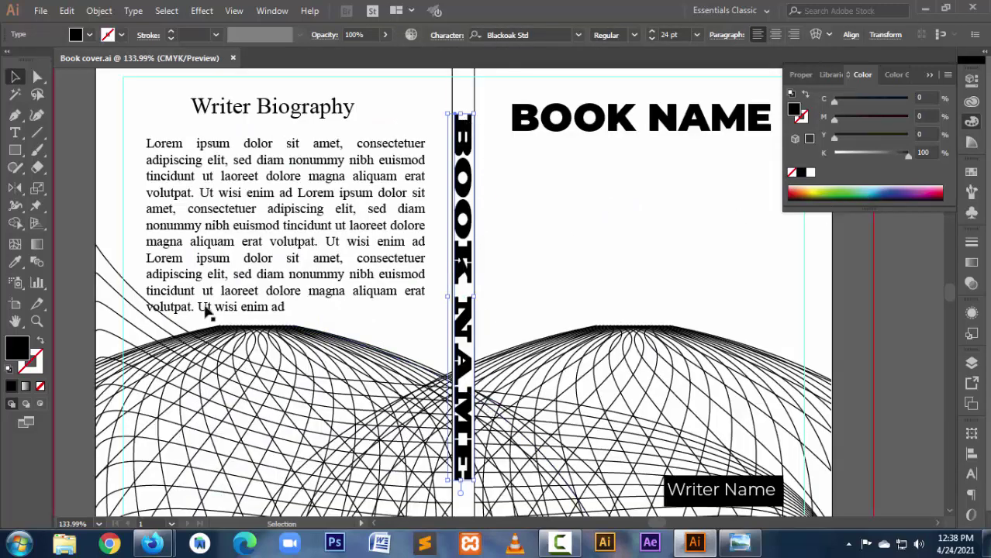
{"action": "left_click", "coordinate": [896, 195]}
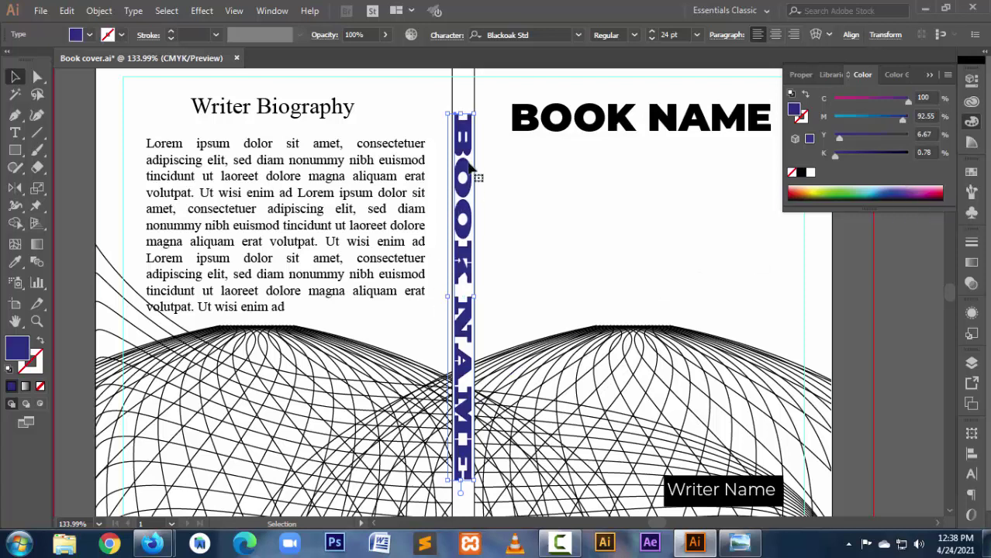
{"action": "left_click", "coordinate": [527, 254]}
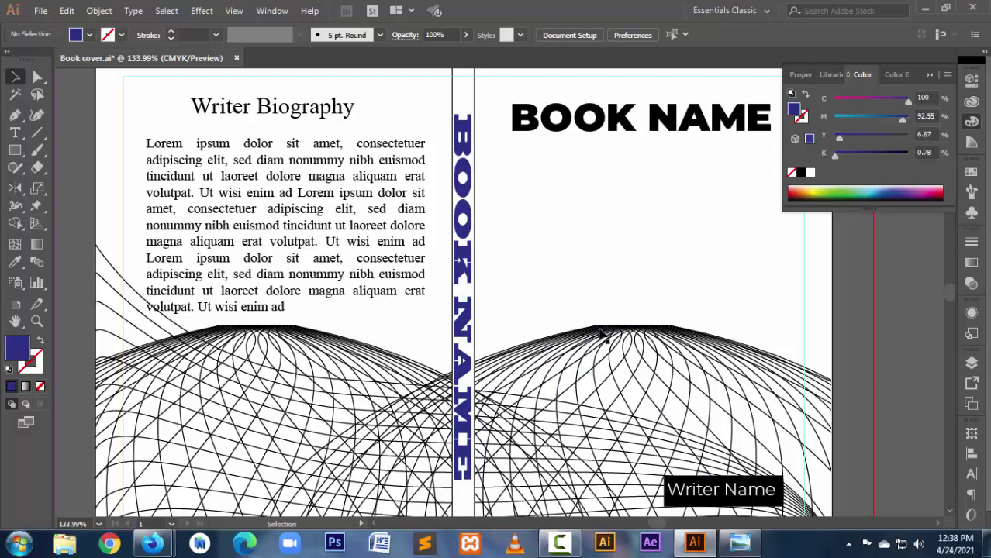
Step: Fill the spine rectangle light green (C 29, Y 39) and zoom out to the full spread
{"action": "left_click", "coordinate": [476, 110]}
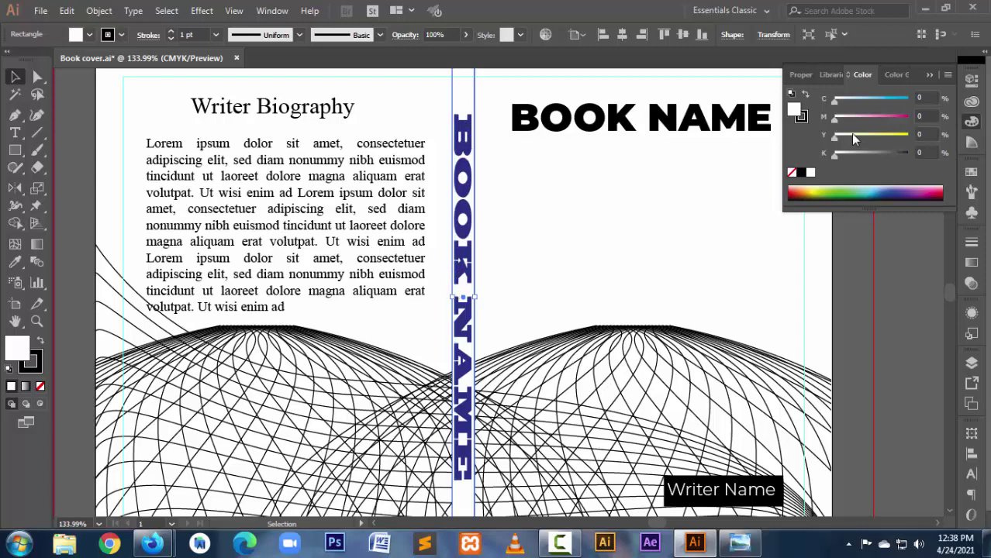
{"action": "left_click", "coordinate": [870, 115]}
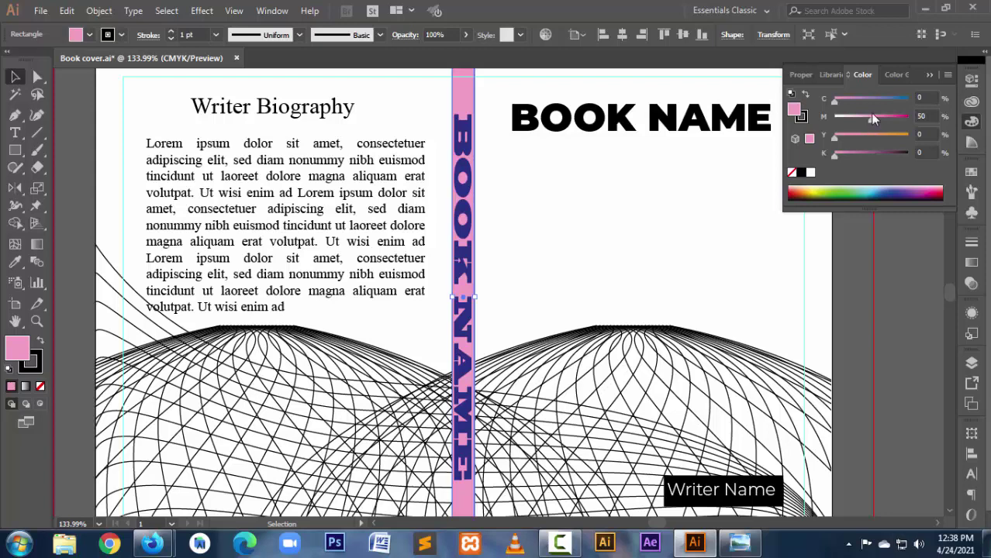
{"action": "left_click_drag", "start_coordinate": [869, 124], "coordinate": [834, 117]}
{"action": "left_click", "coordinate": [854, 98]}
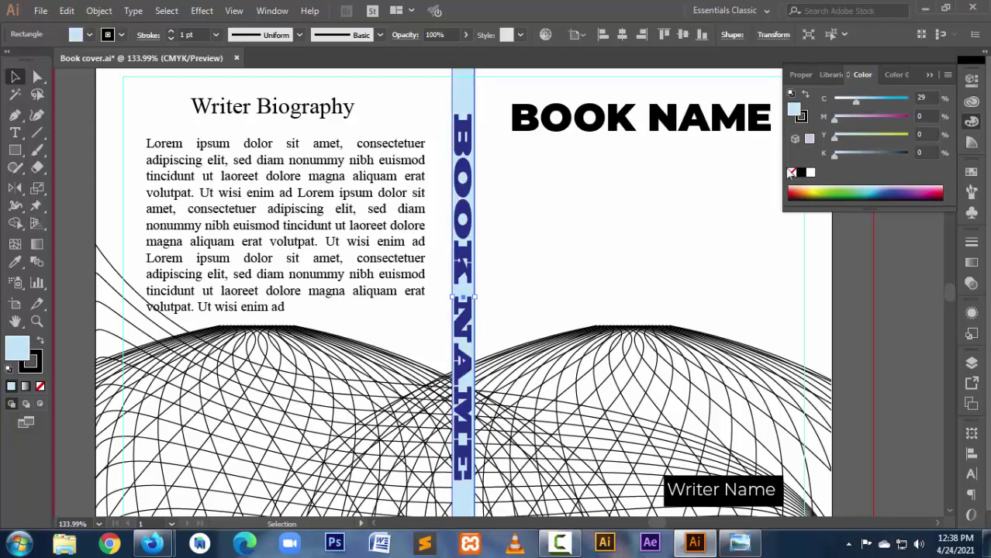
{"action": "left_click", "coordinate": [863, 135]}
{"action": "left_click", "coordinate": [601, 265]}
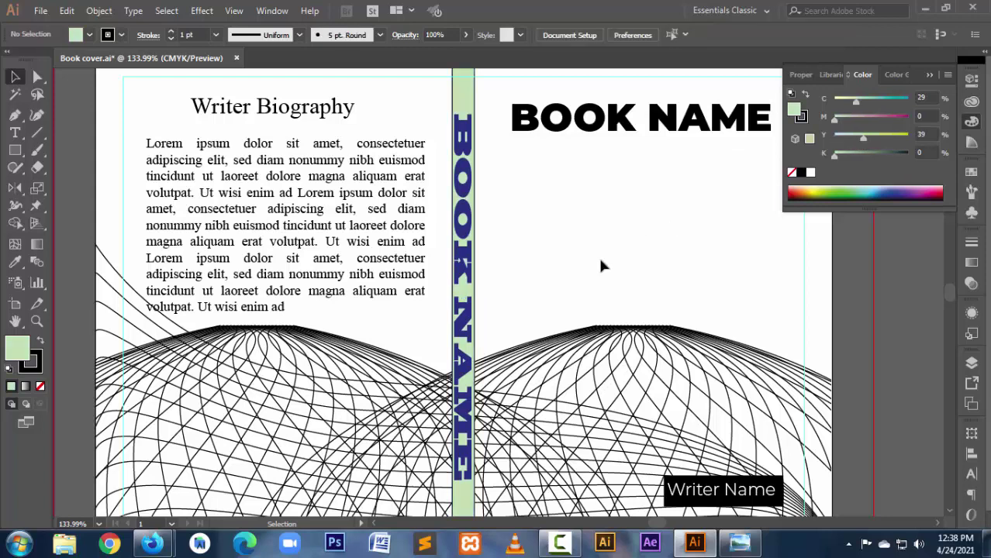
{"action": "key", "text": "ctrl+minus"}
{"action": "key", "text": "ctrl+minus"}
{"action": "left_click_drag", "start_coordinate": [582, 317], "coordinate": [515, 317]}
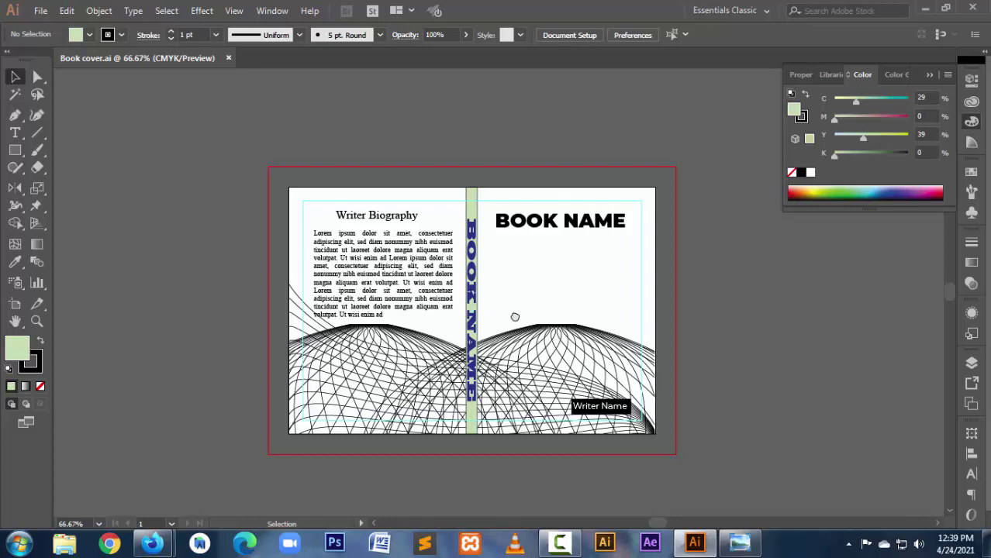
Step: Release the clipping mask on the wave artwork and ungroup the mesh
{"action": "left_click", "coordinate": [570, 331]}
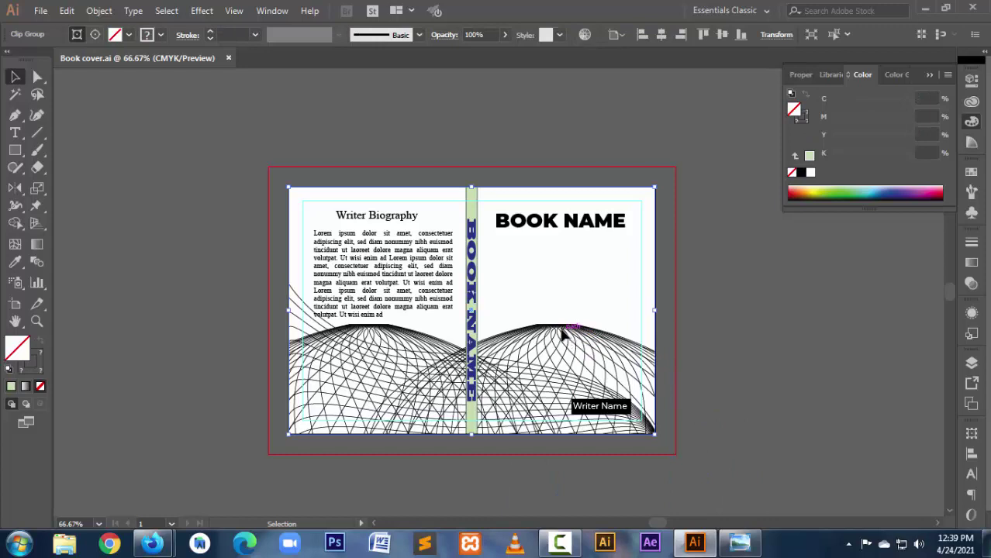
{"action": "left_click", "coordinate": [702, 335]}
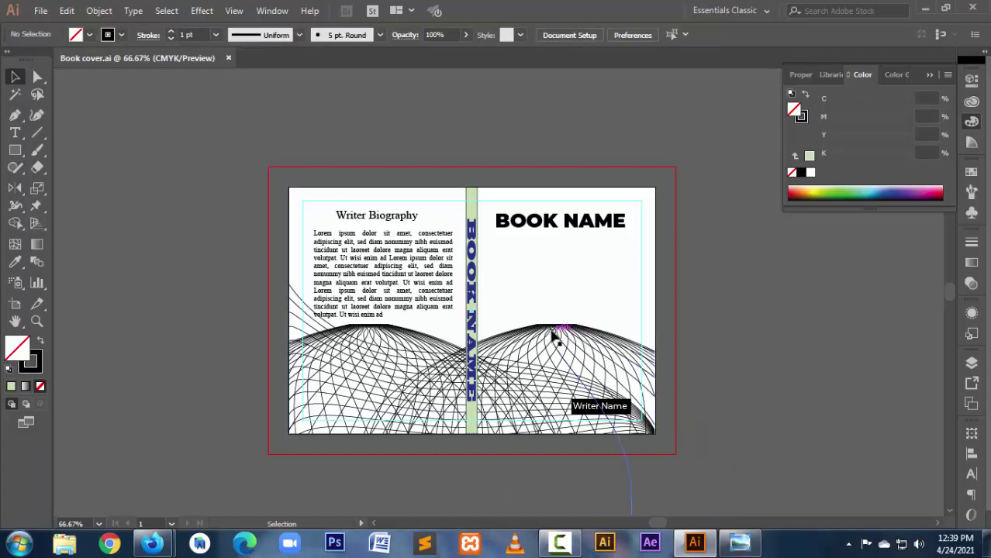
{"action": "left_click", "coordinate": [553, 332]}
{"action": "right_click", "coordinate": [553, 331]}
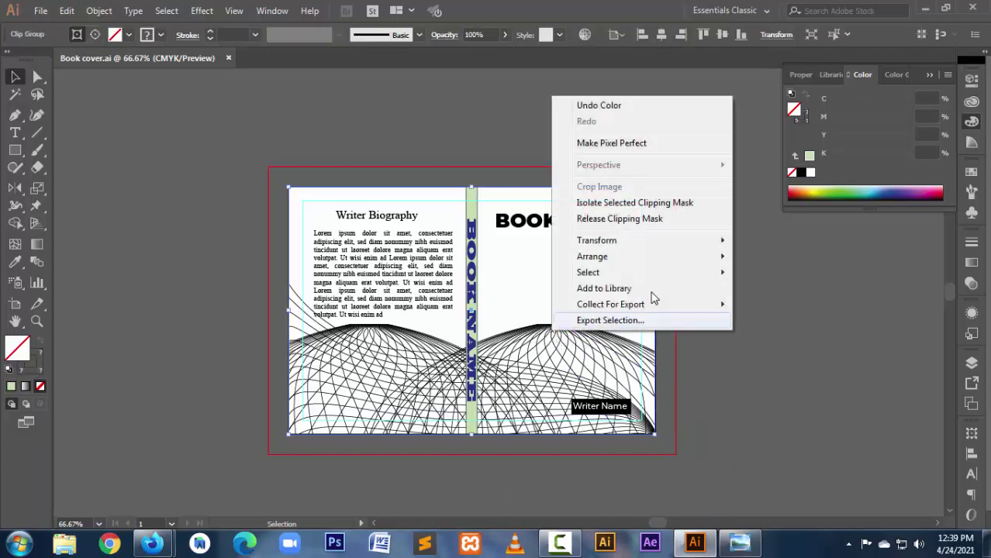
{"action": "left_click", "coordinate": [610, 220]}
{"action": "left_click", "coordinate": [764, 334]}
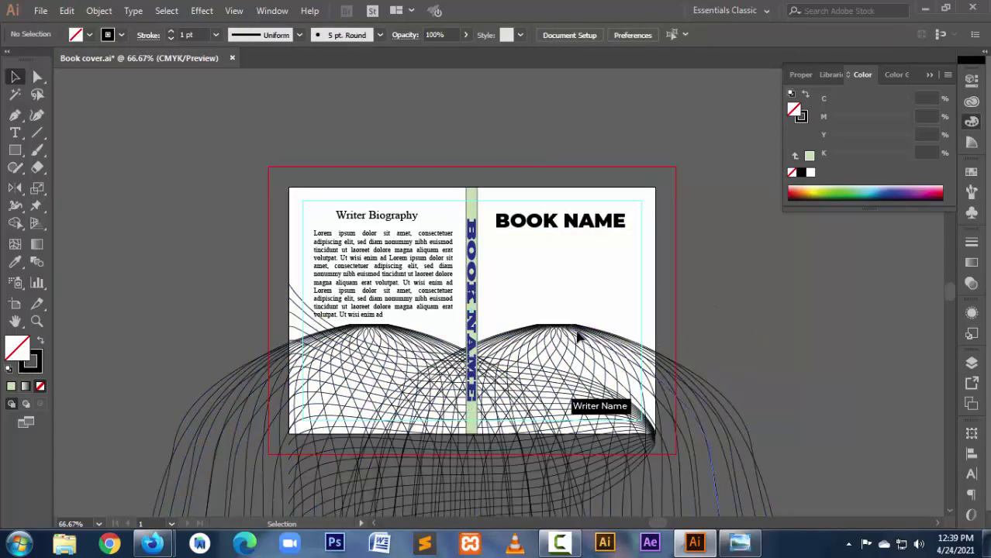
{"action": "left_click", "coordinate": [578, 334]}
{"action": "right_click", "coordinate": [579, 335]}
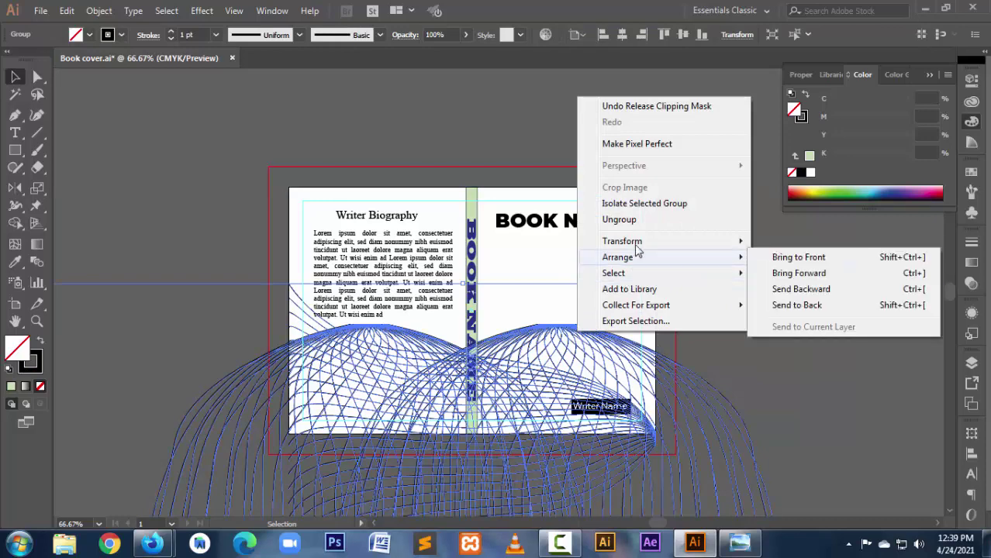
{"action": "left_click", "coordinate": [620, 221]}
Step: Fill the right-hand wave mesh with 100% yellow
{"action": "left_click", "coordinate": [770, 335]}
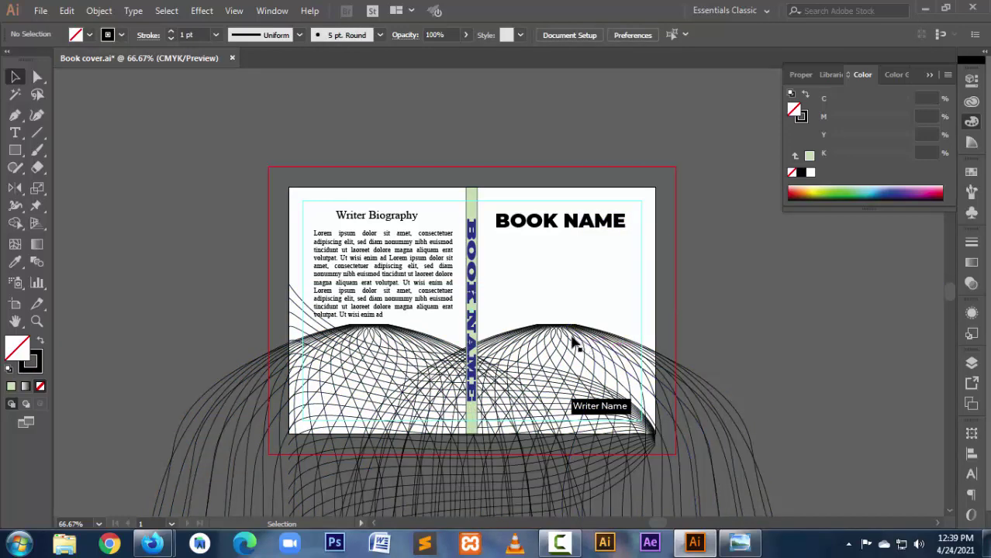
{"action": "left_click", "coordinate": [572, 341]}
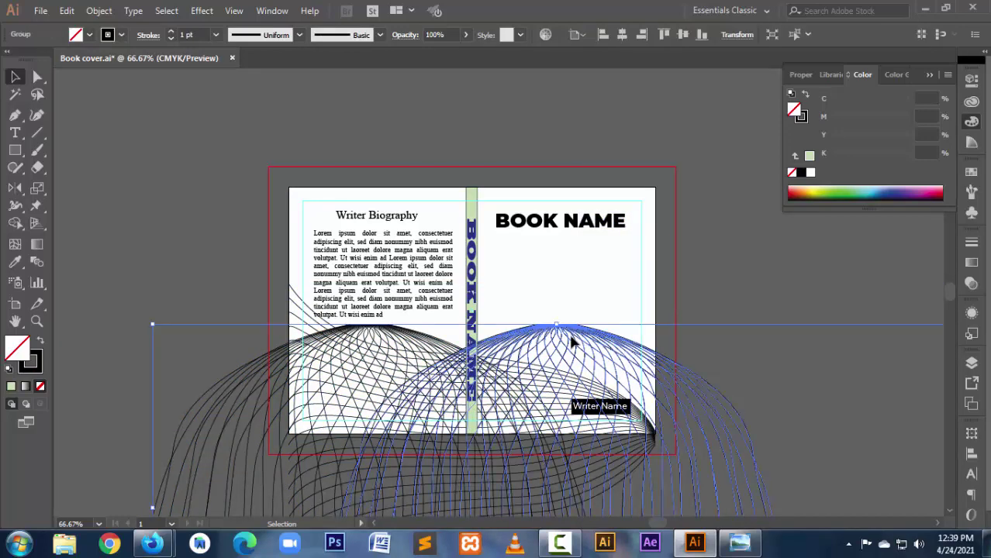
{"action": "left_click", "coordinate": [10, 371]}
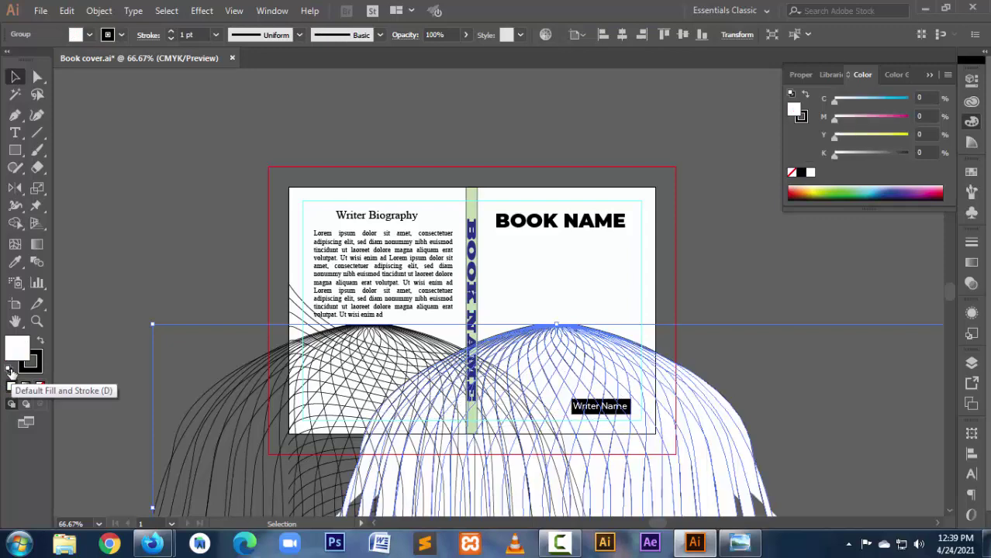
{"action": "left_click_drag", "start_coordinate": [837, 142], "coordinate": [908, 136]}
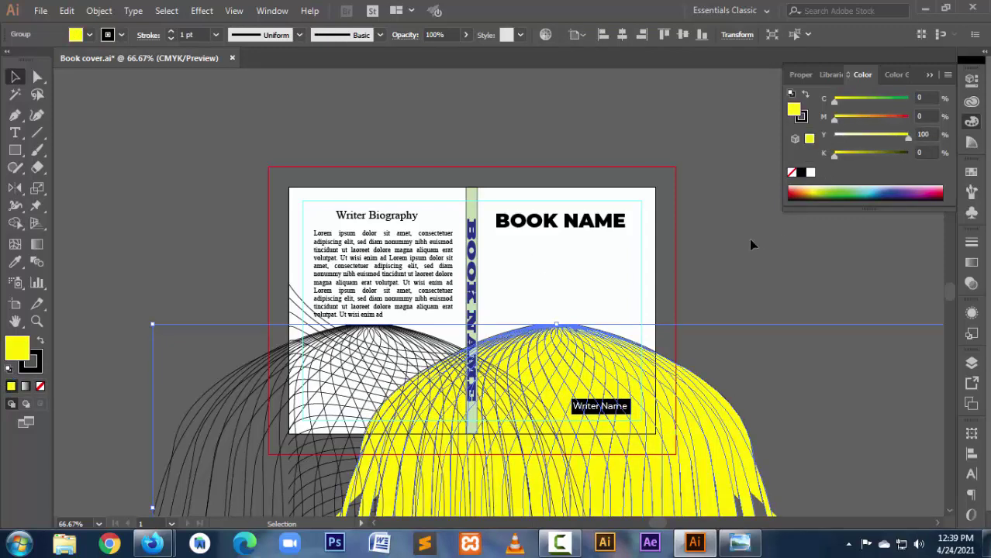
{"action": "left_click", "coordinate": [747, 272]}
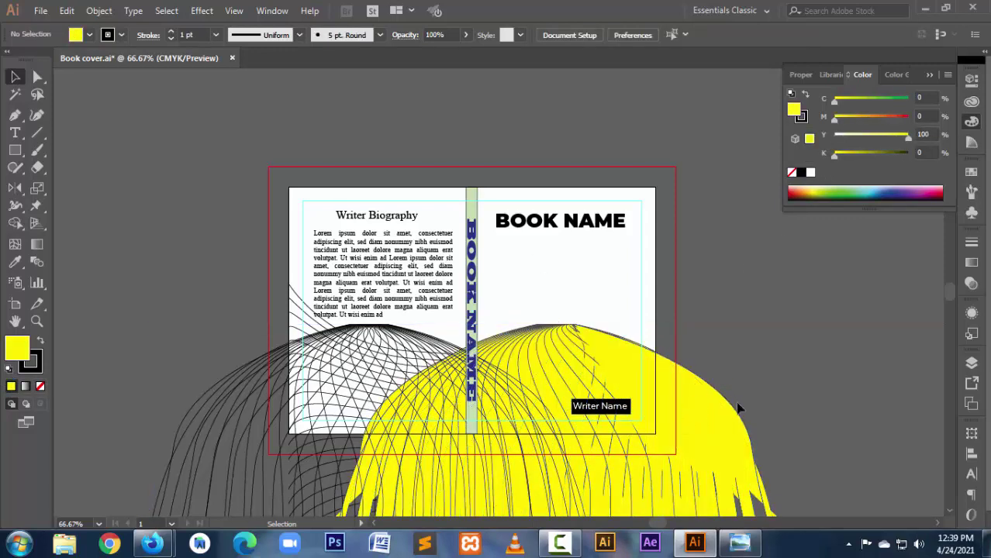
{"action": "left_click", "coordinate": [705, 420]}
{"action": "left_click", "coordinate": [741, 438]}
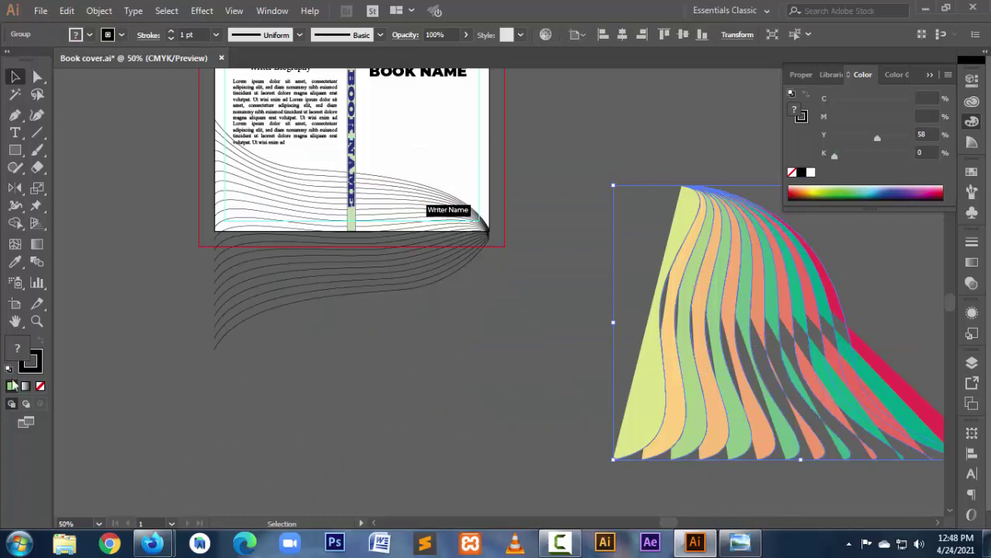
Step: Set the coloured wave strips' fill to None, leaving only outlines
{"action": "left_click", "coordinate": [40, 386]}
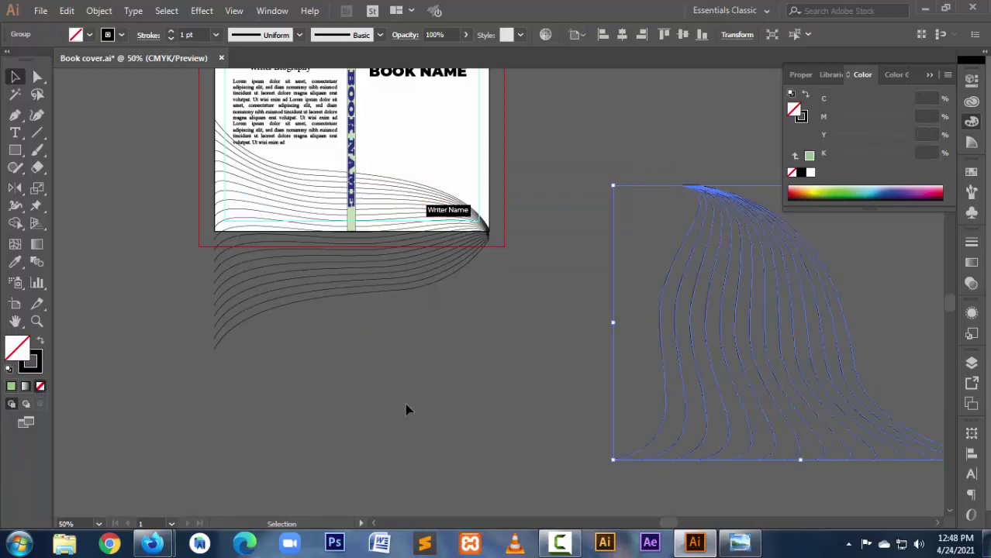
{"action": "left_click", "coordinate": [628, 269]}
{"action": "left_click", "coordinate": [778, 325]}
Step: Draw a large rectangle over the right-hand wave curves
{"action": "double_click", "coordinate": [18, 189]}
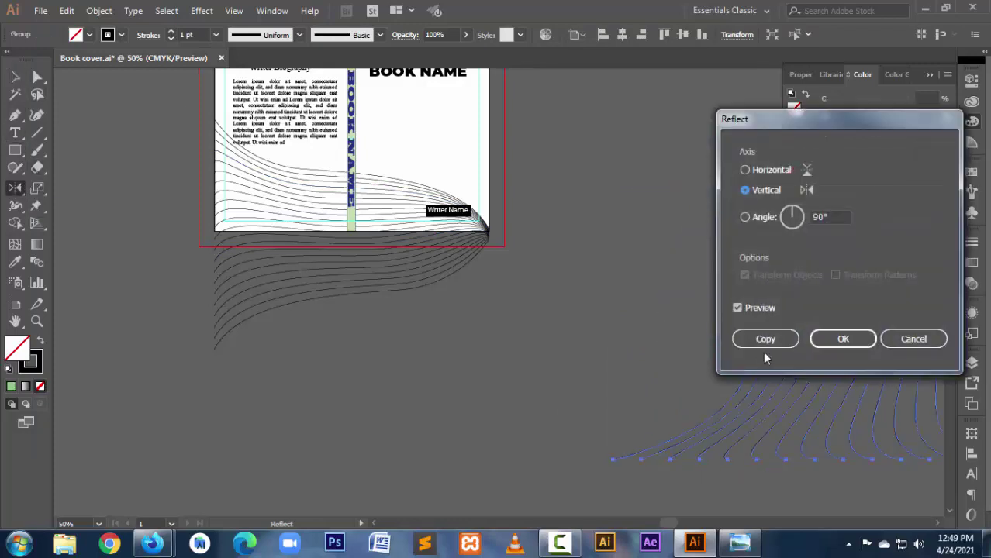
{"action": "left_click", "coordinate": [912, 338]}
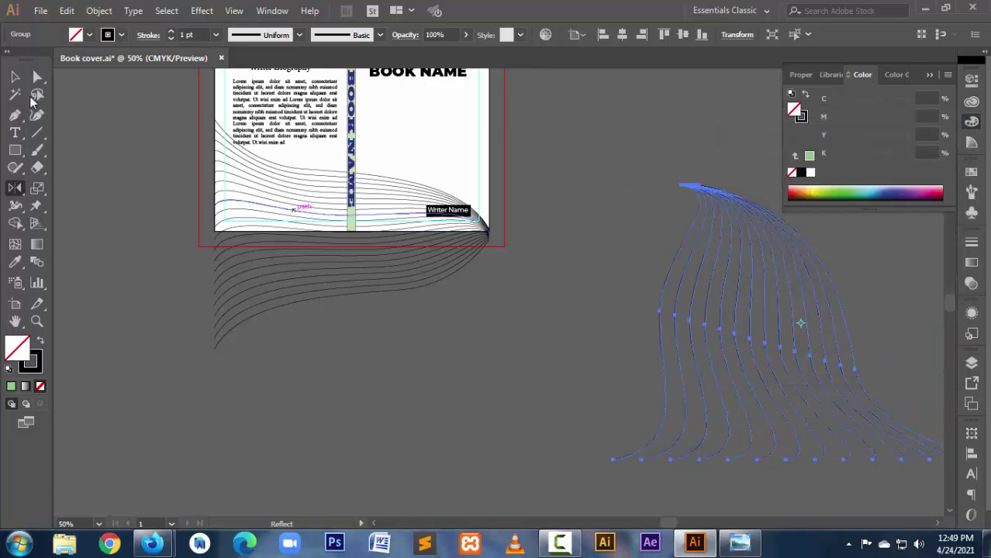
{"action": "left_click", "coordinate": [16, 152]}
{"action": "mouse_move", "coordinate": [641, 151]}
{"action": "left_mouse_down"}
{"action": "mouse_move", "coordinate": [880, 440]}
{"action": "mouse_move", "coordinate": [941, 479]}
{"action": "left_mouse_up"}
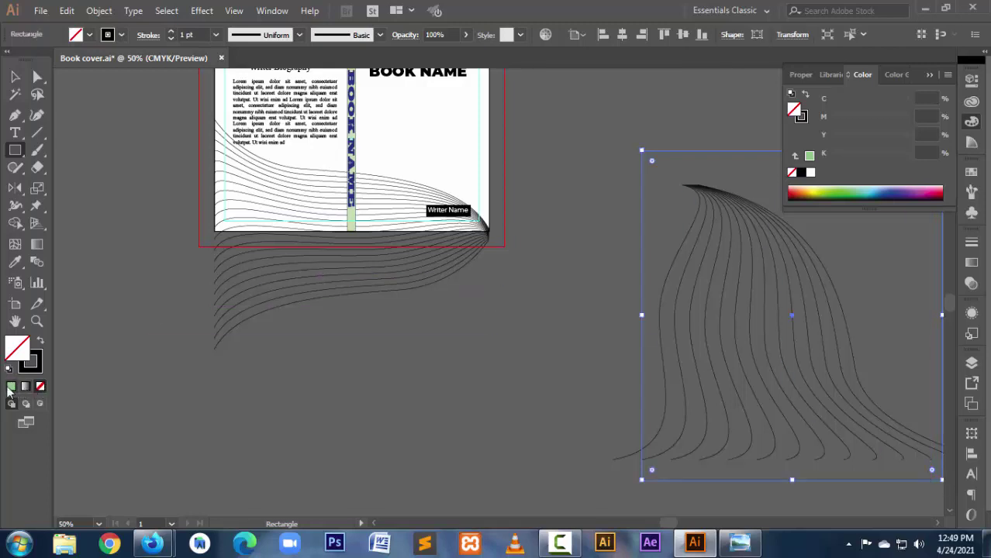
Step: Fill the new rectangle green and send it behind the wave lines
{"action": "left_click", "coordinate": [11, 386]}
{"action": "left_click", "coordinate": [14, 76]}
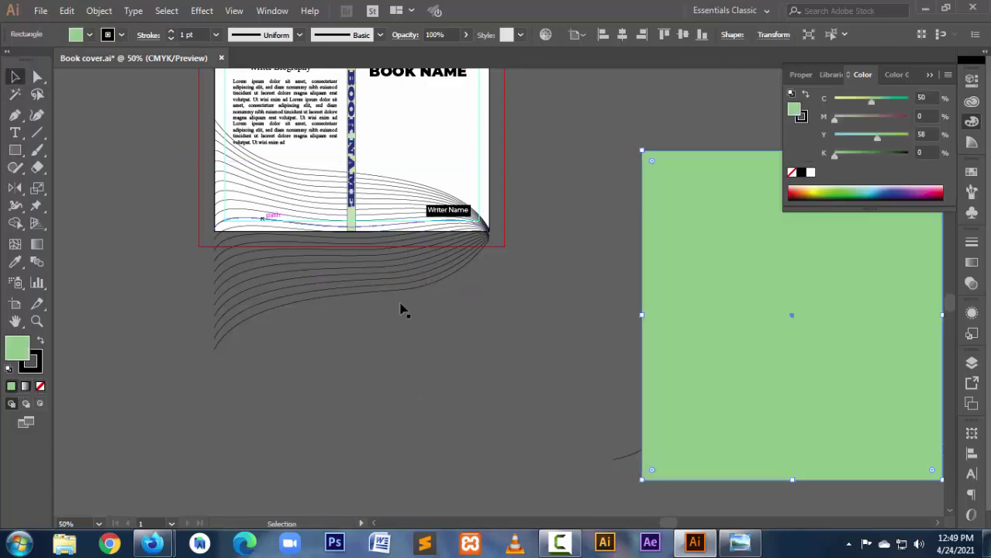
{"action": "left_click", "coordinate": [613, 384]}
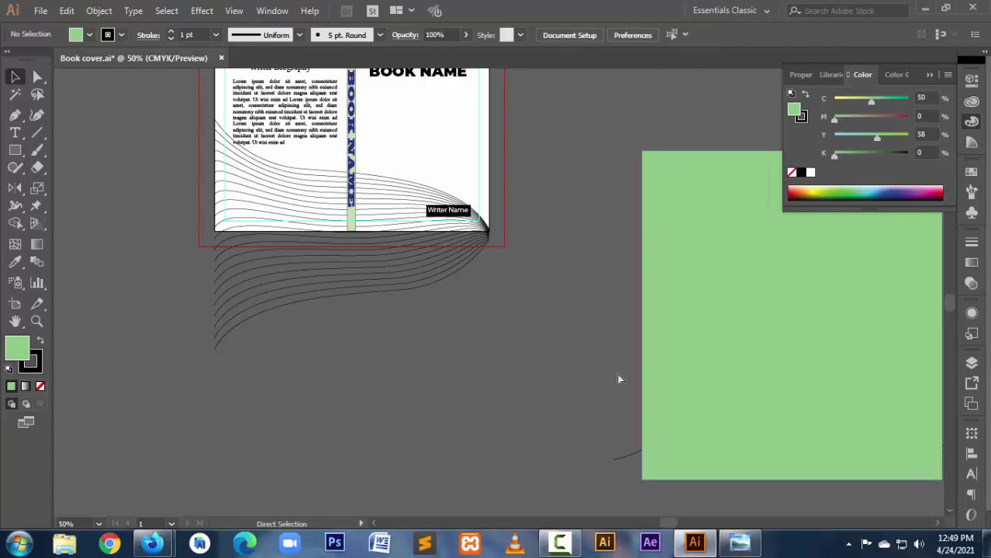
{"action": "left_click", "coordinate": [708, 393]}
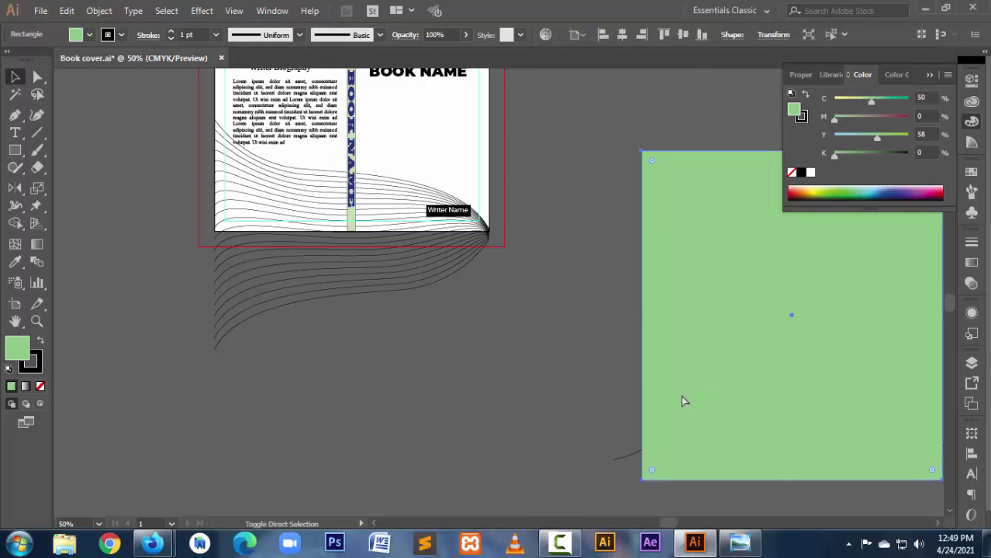
{"action": "key", "text": "ctrl+shift+bracketleft"}
{"action": "left_click", "coordinate": [603, 312]}
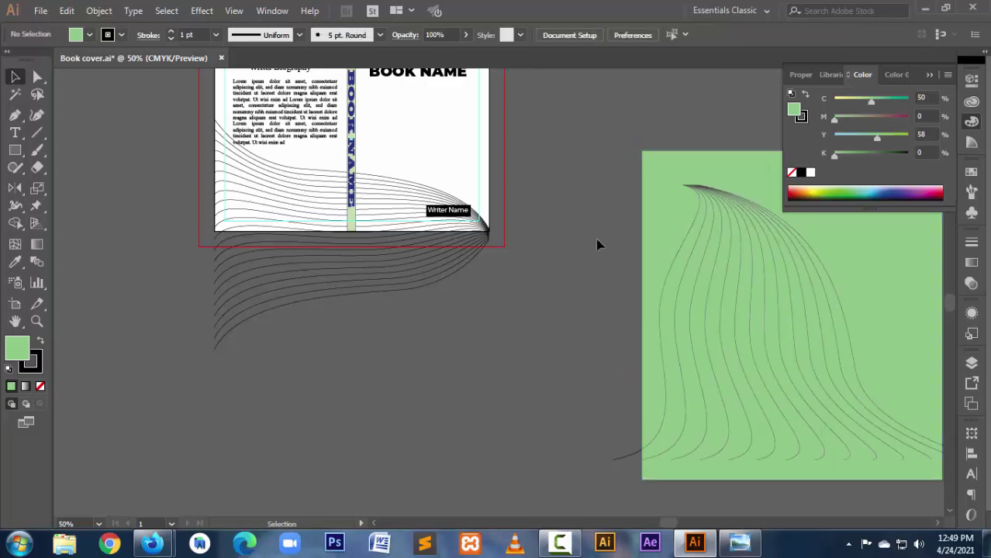
{"action": "left_click_drag", "start_coordinate": [596, 245], "coordinate": [951, 460]}
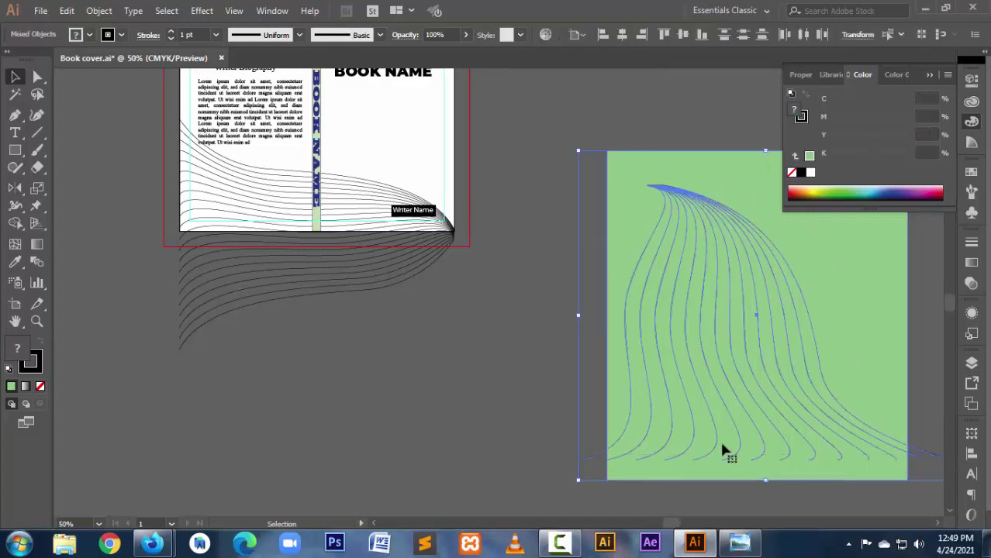
Step: Nudge the green rectangle upward with four Shift+Up steps so the lines pass its bottom edge
{"action": "left_click", "coordinate": [621, 200]}
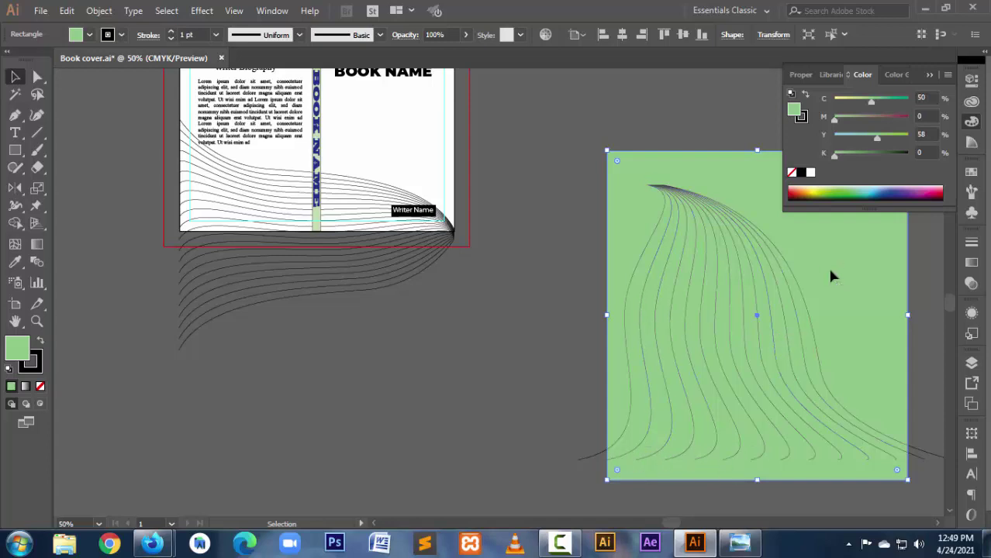
{"action": "key", "text": "shift+Up"}
{"action": "key", "text": "shift+Up"}
{"action": "key", "text": "shift+Up"}
{"action": "key", "text": "shift+Up"}
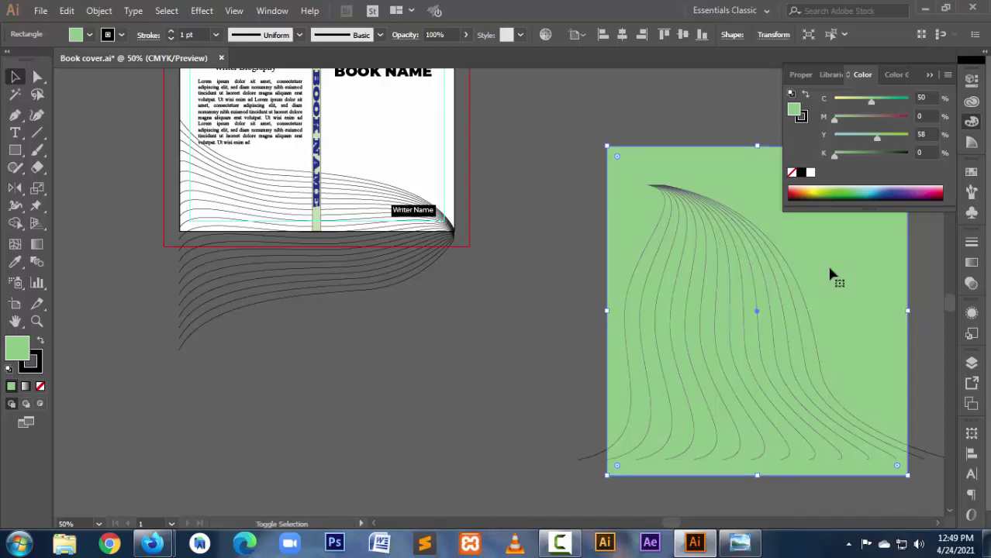
{"action": "key", "text": "shift+Up"}
{"action": "key", "text": "shift+Up"}
{"action": "key", "text": "shift+Up"}
{"action": "key", "text": "shift+Up"}
{"action": "key", "text": "shift+Up"}
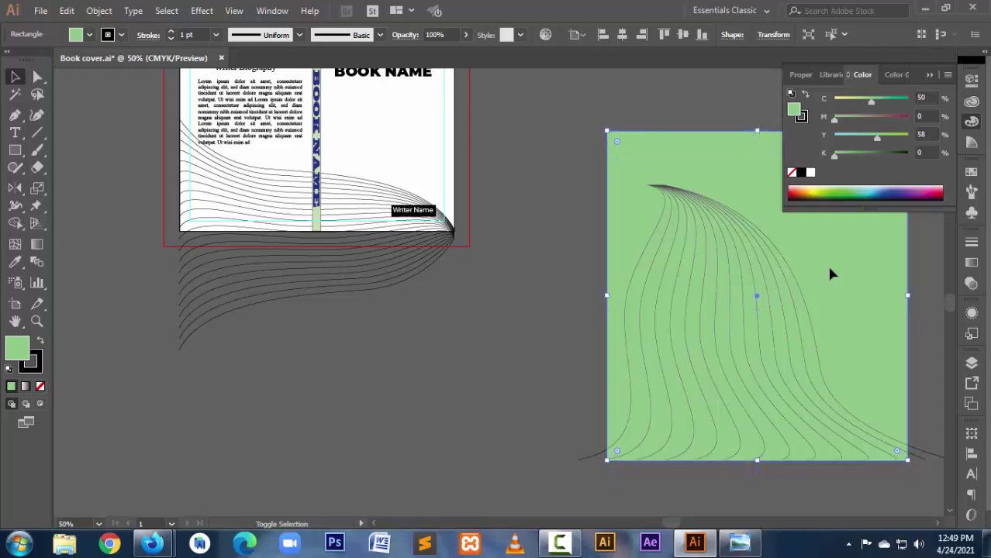
{"action": "key", "text": "shift+Up"}
{"action": "key", "text": "shift+Up"}
{"action": "key", "text": "shift+Up"}
{"action": "key", "text": "shift+Up"}
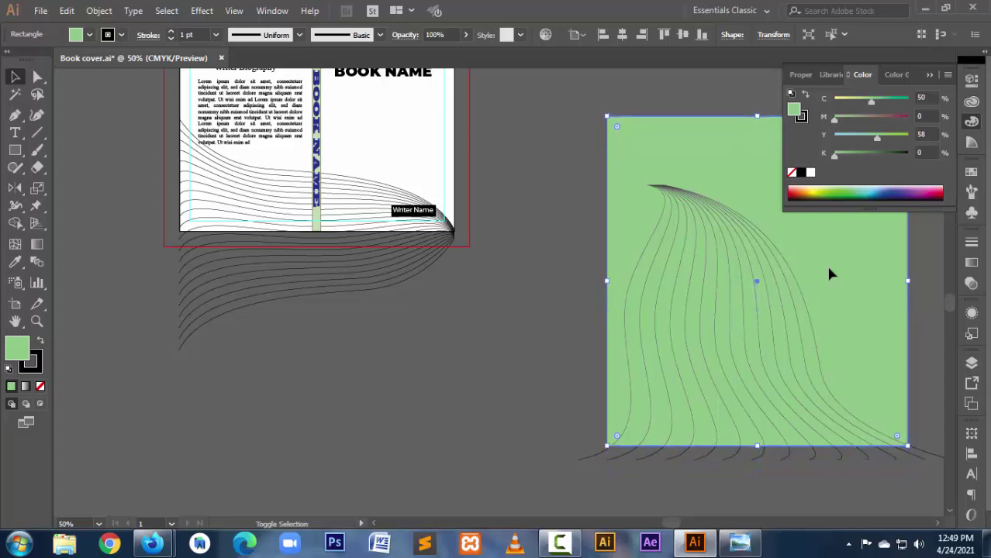
{"action": "key", "text": "shift+Up"}
{"action": "left_click_drag", "start_coordinate": [548, 283], "coordinate": [763, 381]}
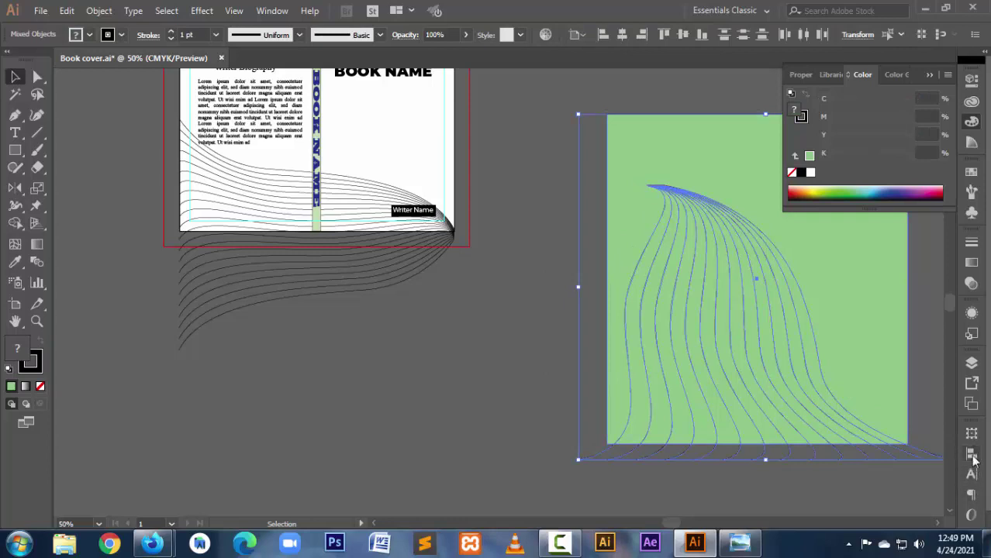
Step: Divide the green rectangle along the wave lines with Pathfinder Divide
{"action": "left_click", "coordinate": [972, 455]}
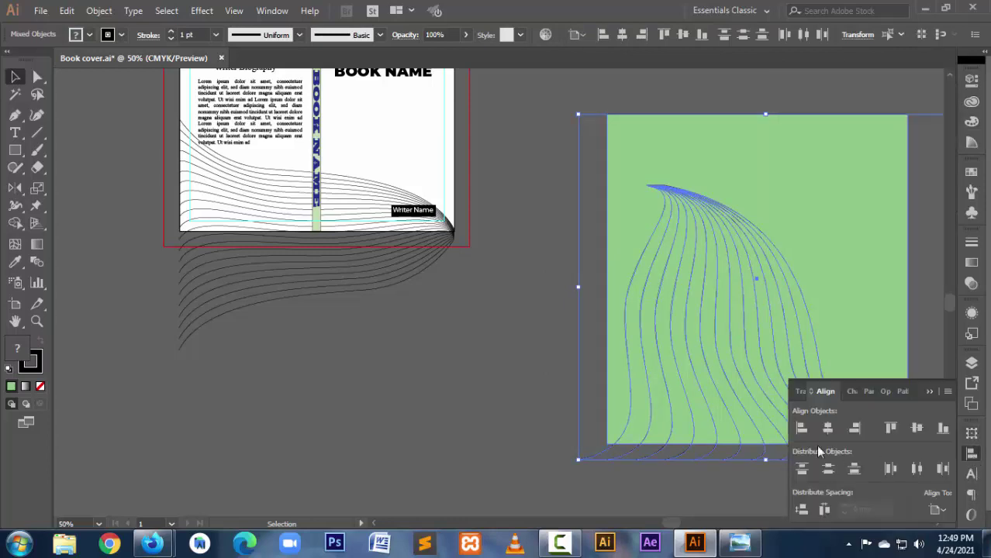
{"action": "left_click", "coordinate": [868, 392]}
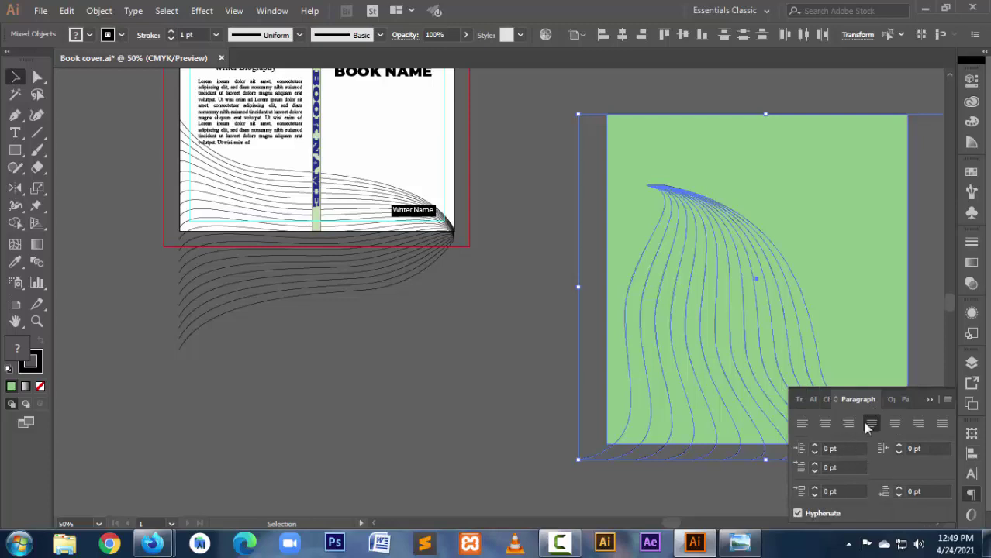
{"action": "left_click", "coordinate": [869, 423]}
{"action": "left_click", "coordinate": [903, 400]}
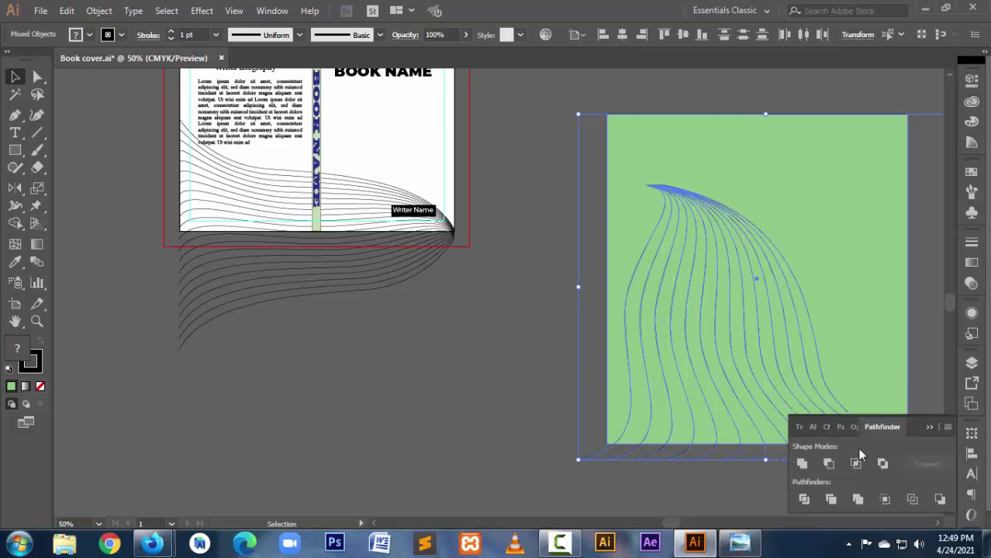
{"action": "left_click", "coordinate": [803, 501]}
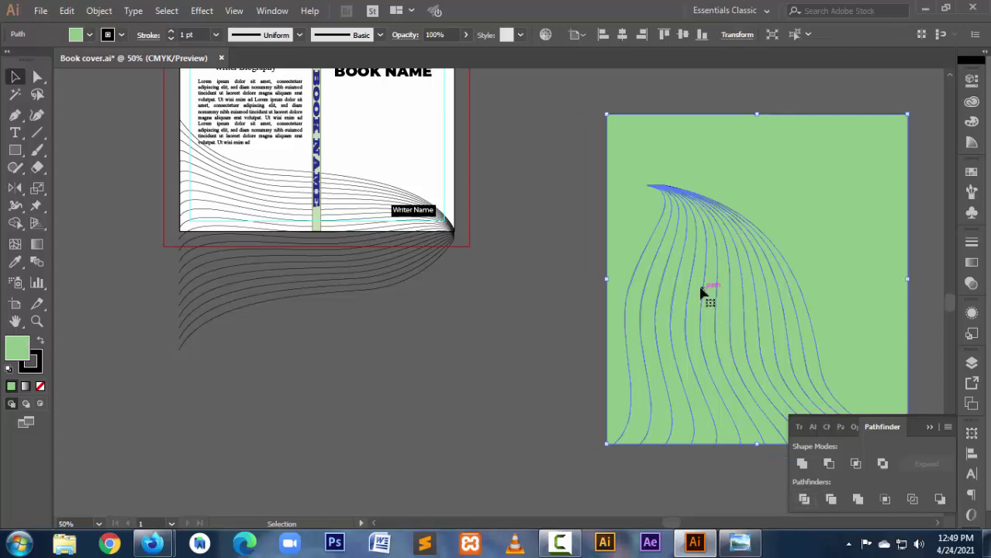
Step: Shift the divided artwork slightly up and to the left
{"action": "left_click", "coordinate": [542, 369]}
{"action": "right_click", "coordinate": [706, 293]}
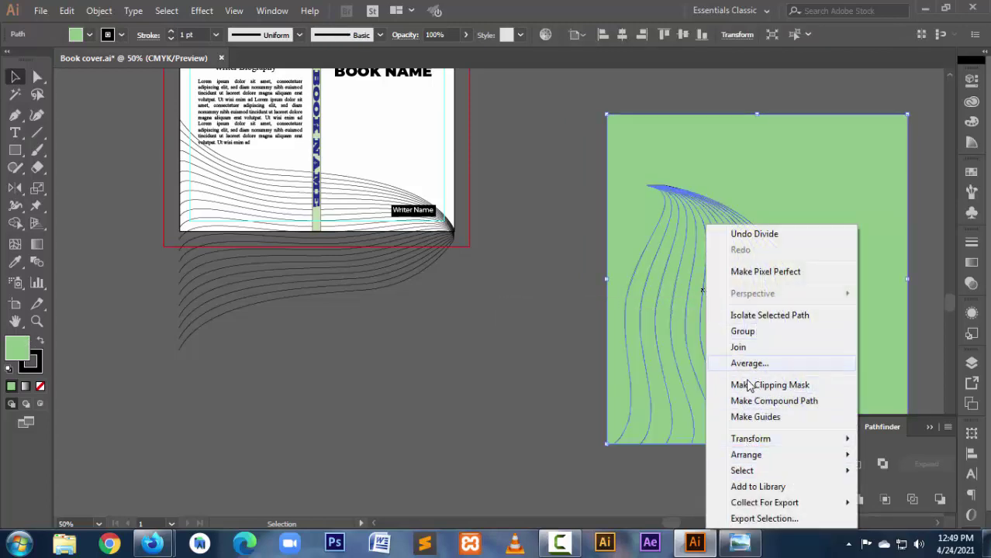
{"action": "left_click", "coordinate": [548, 378]}
{"action": "right_click", "coordinate": [655, 290]}
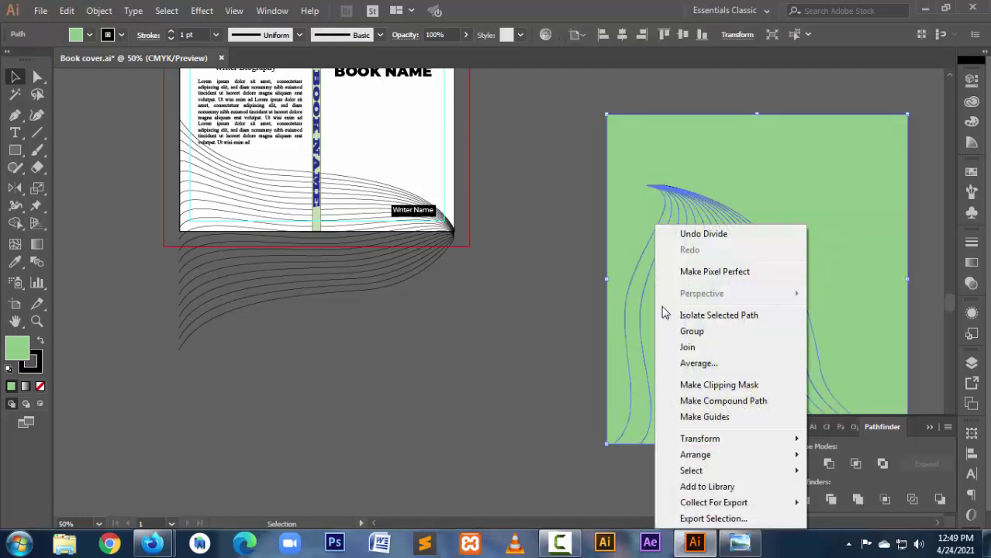
{"action": "left_click", "coordinate": [520, 375]}
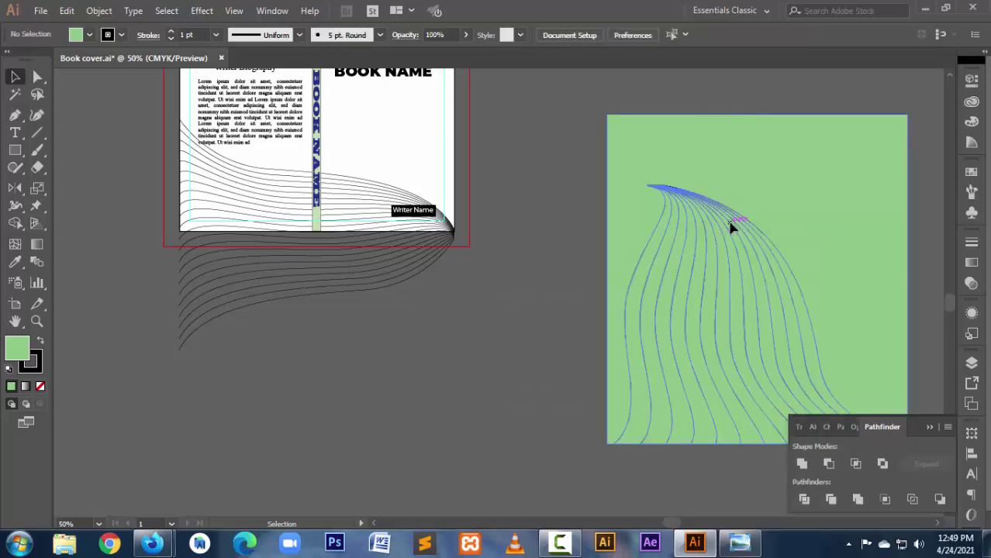
{"action": "left_click", "coordinate": [648, 266]}
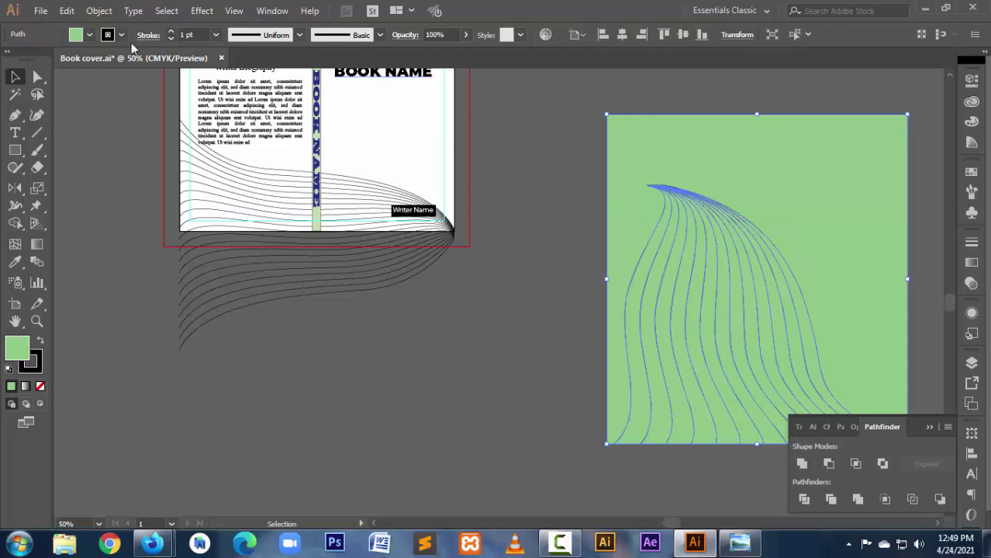
{"action": "left_click", "coordinate": [581, 285]}
{"action": "left_click", "coordinate": [721, 173]}
{"action": "left_click", "coordinate": [520, 273]}
{"action": "left_click", "coordinate": [792, 211]}
{"action": "left_click_drag", "start_coordinate": [740, 187], "coordinate": [704, 169]}
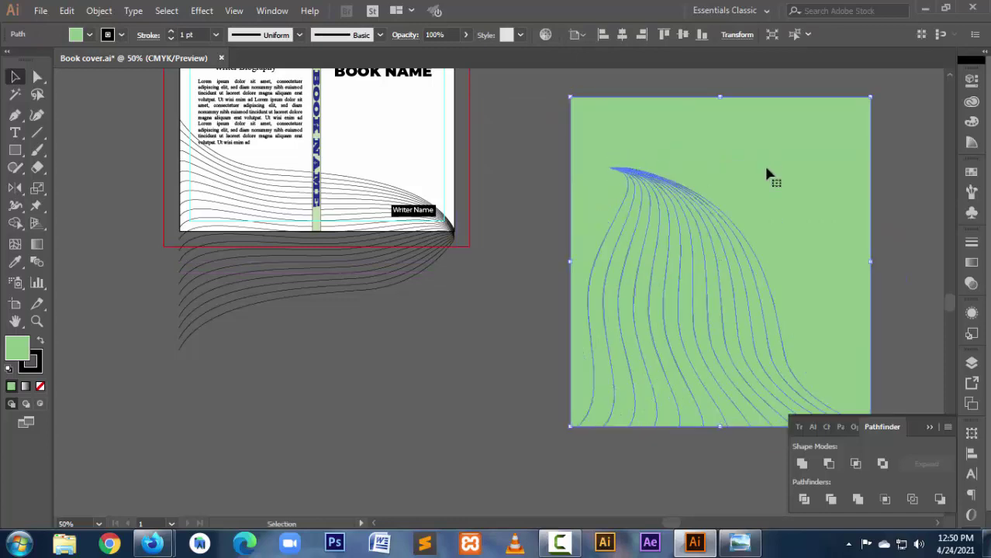
Step: Open Pathfinder Options and cancel without changes
{"action": "right_click", "coordinate": [760, 197]}
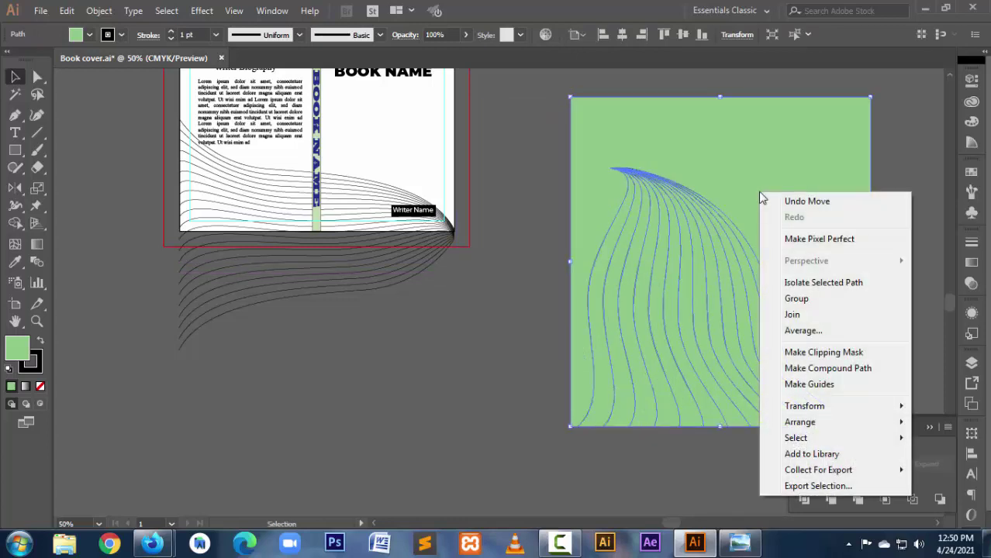
{"action": "left_click", "coordinate": [945, 428]}
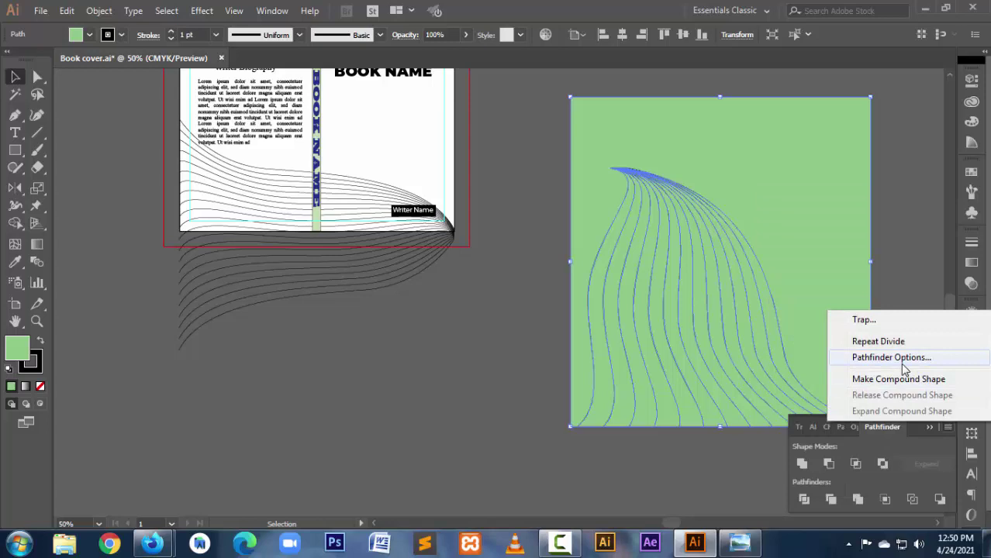
{"action": "left_click", "coordinate": [902, 362]}
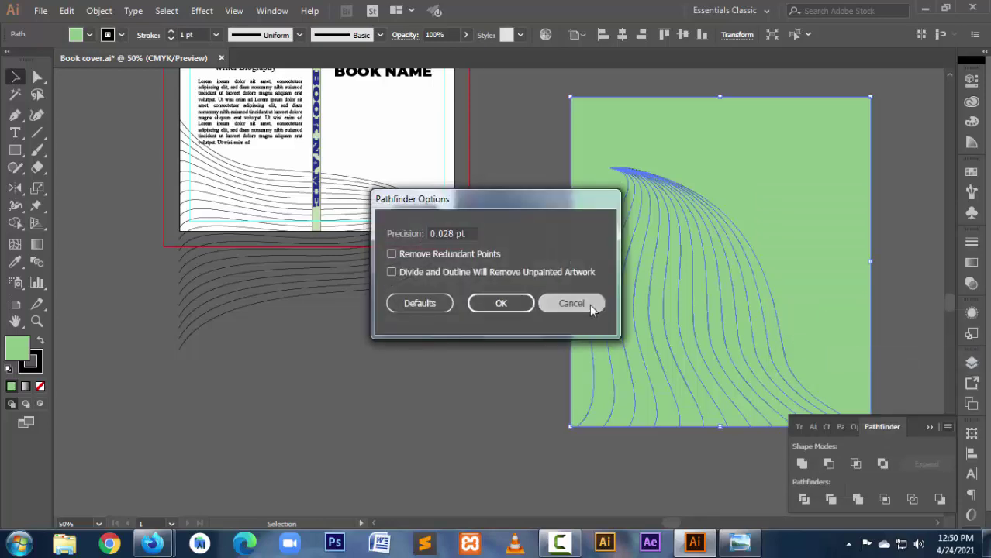
{"action": "left_click", "coordinate": [591, 308]}
{"action": "left_click", "coordinate": [97, 12]}
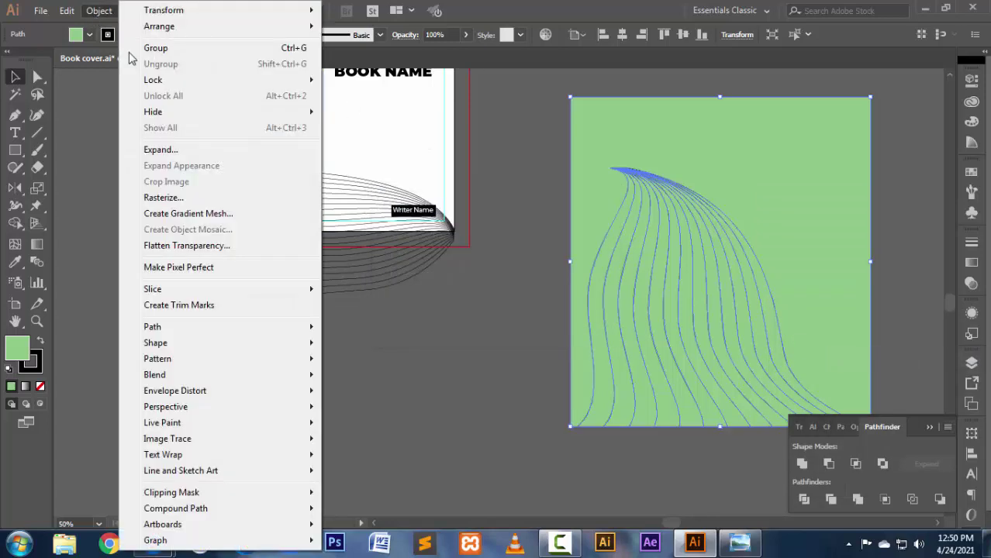
Step: Expand the divided artwork's fill and stroke, then ungroup the pieces
{"action": "left_click", "coordinate": [160, 149]}
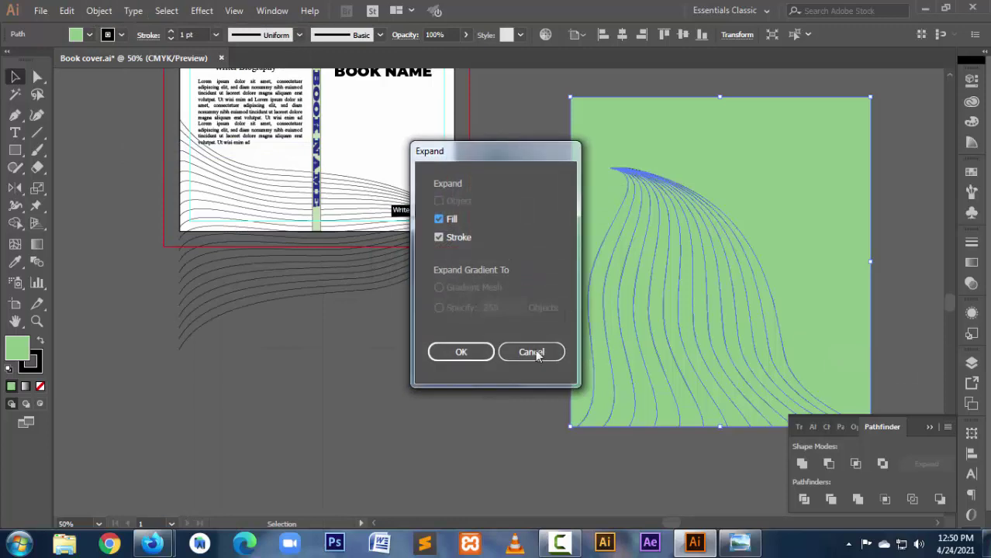
{"action": "left_click", "coordinate": [466, 352]}
{"action": "right_click", "coordinate": [671, 292]}
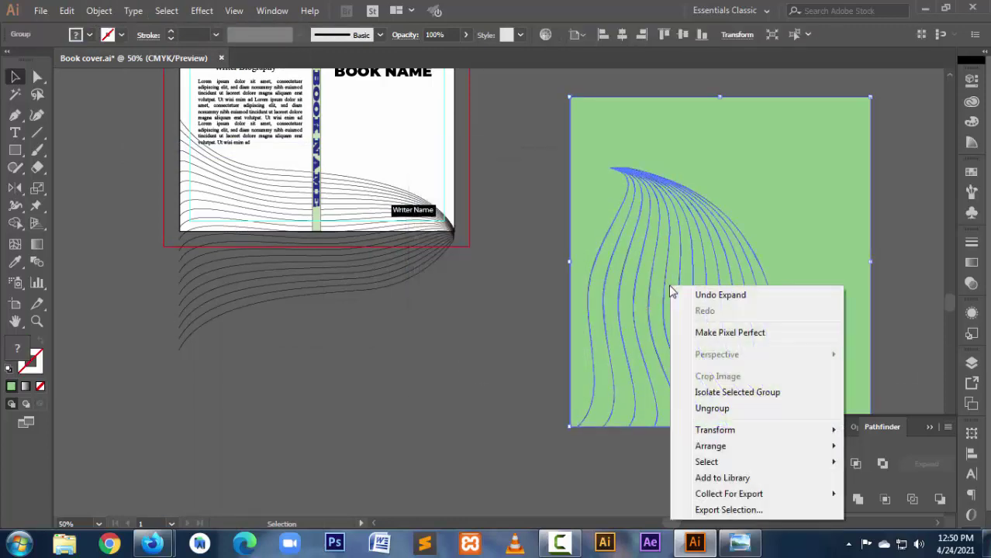
{"action": "left_click", "coordinate": [712, 408]}
Step: Delete the green background piece while keeping the black curve group
{"action": "left_click", "coordinate": [632, 146]}
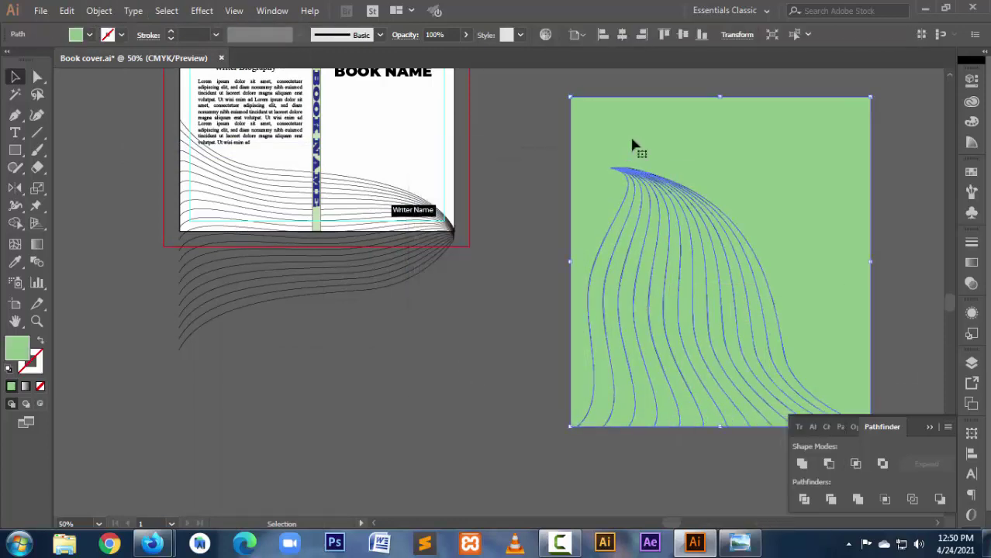
{"action": "key", "text": "Delete"}
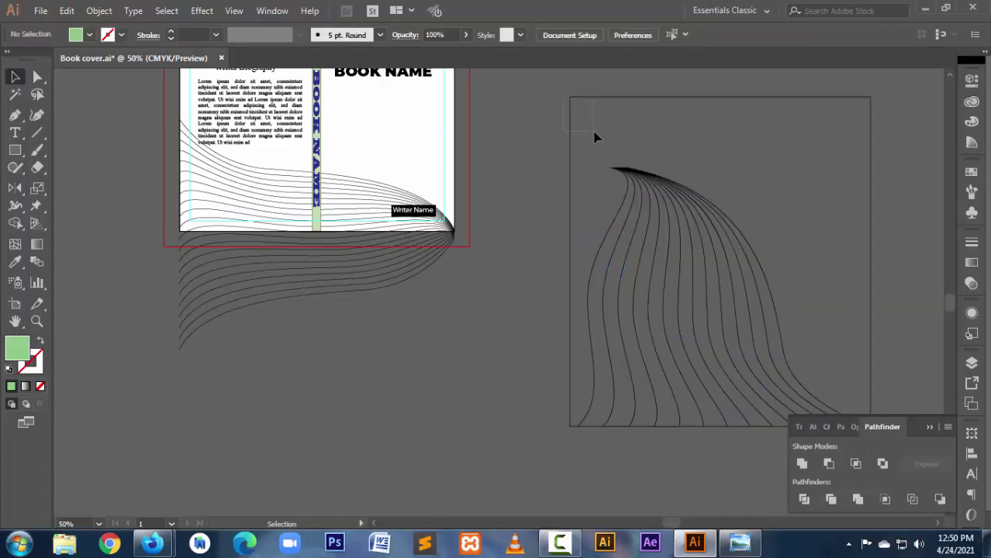
{"action": "left_click_drag", "start_coordinate": [595, 138], "coordinate": [594, 137]}
{"action": "key", "text": "Delete"}
{"action": "key", "text": "ctrl+z"}
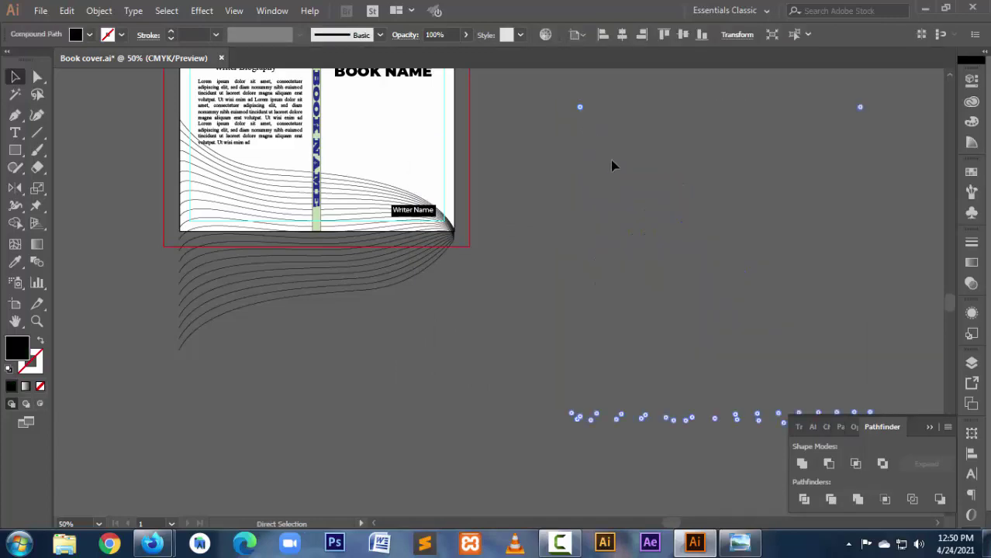
{"action": "left_click", "coordinate": [537, 292]}
Step: Release the compound path and delete the black background rectangle
{"action": "right_click", "coordinate": [642, 215]}
{"action": "mouse_move", "coordinate": [680, 354]}
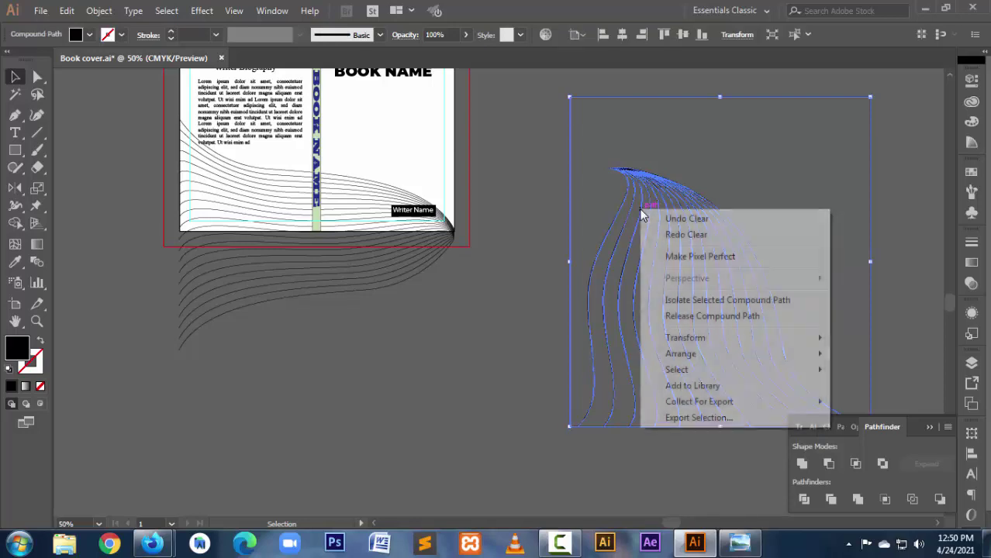
{"action": "left_click", "coordinate": [704, 316]}
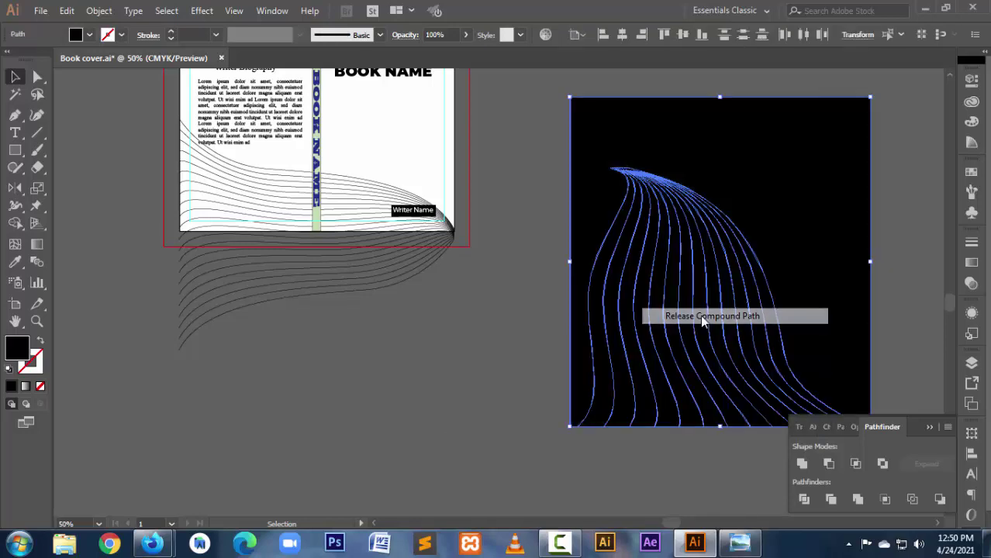
{"action": "left_click", "coordinate": [708, 91]}
{"action": "left_click_drag", "start_coordinate": [708, 91], "coordinate": [782, 135]}
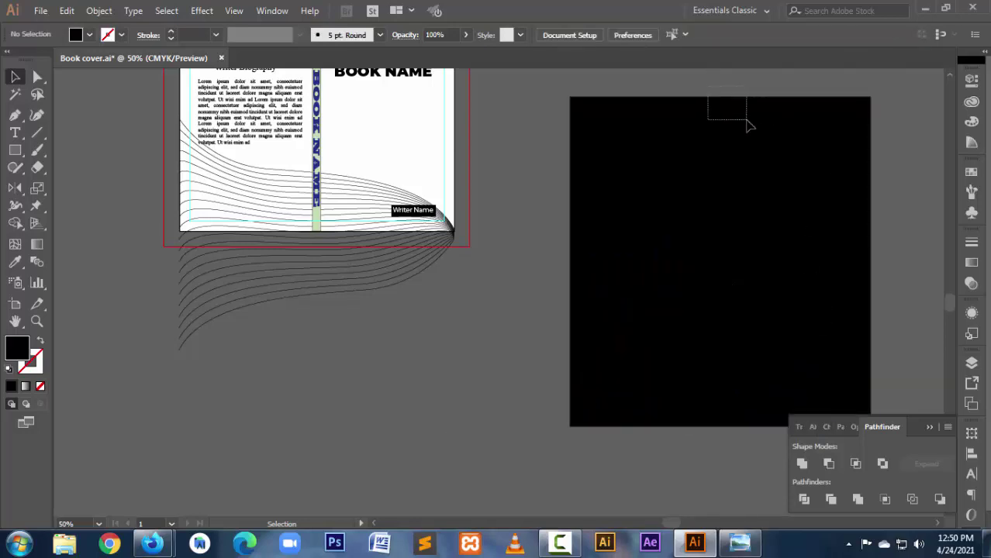
{"action": "key", "text": "Delete"}
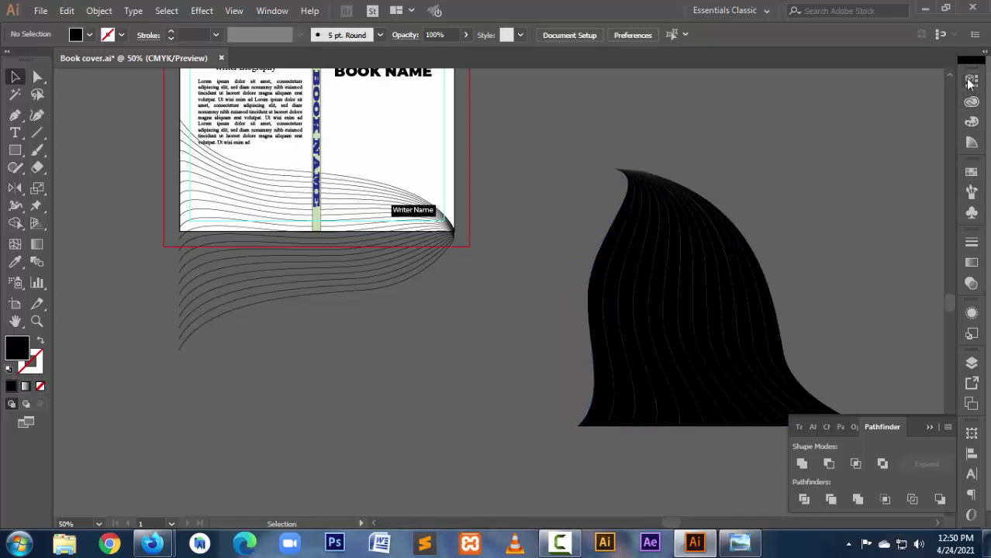
Step: Mix a yellow with cyan 20 and no black, and apply it to the leftmost strip
{"action": "left_click", "coordinate": [971, 80]}
{"action": "left_click", "coordinate": [969, 103]}
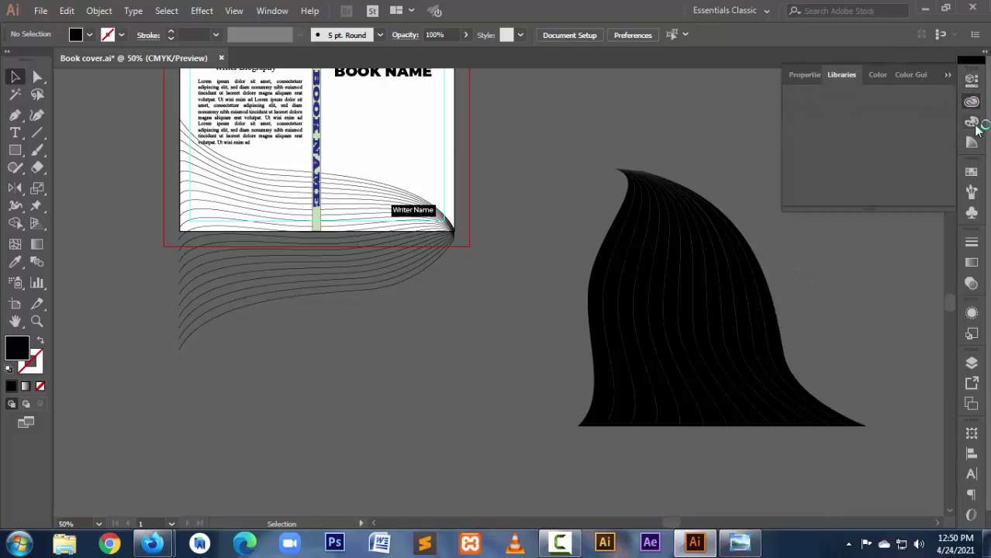
{"action": "left_click", "coordinate": [973, 124]}
{"action": "left_click", "coordinate": [971, 122]}
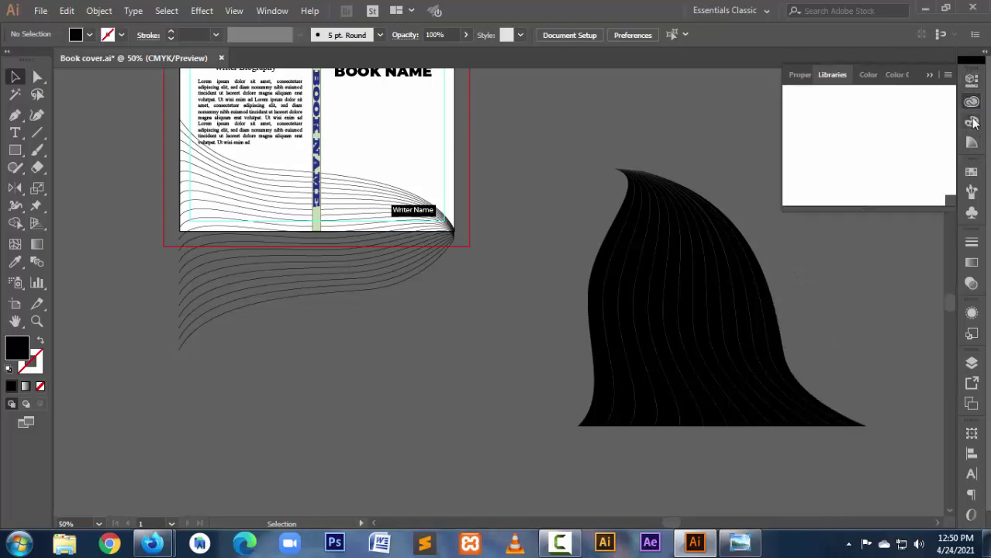
{"action": "left_click_drag", "start_coordinate": [906, 155], "coordinate": [777, 154]}
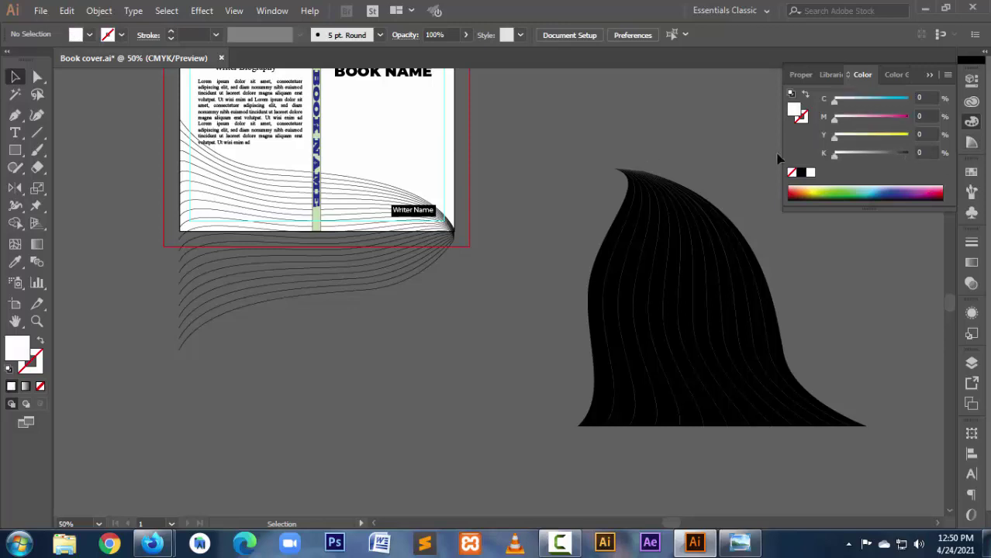
{"action": "left_click_drag", "start_coordinate": [833, 137], "coordinate": [913, 138]}
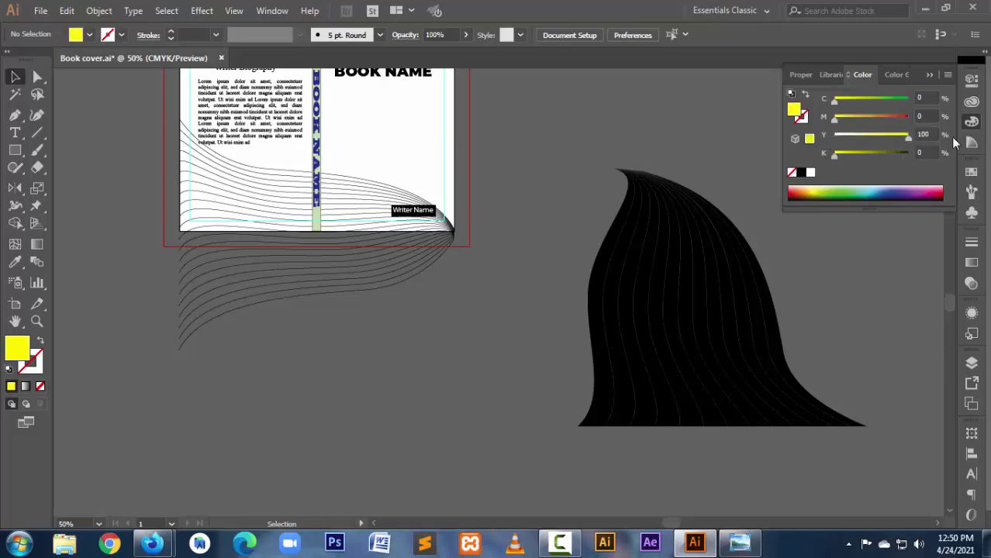
{"action": "left_click", "coordinate": [926, 97]}
{"action": "type", "text": "2"}
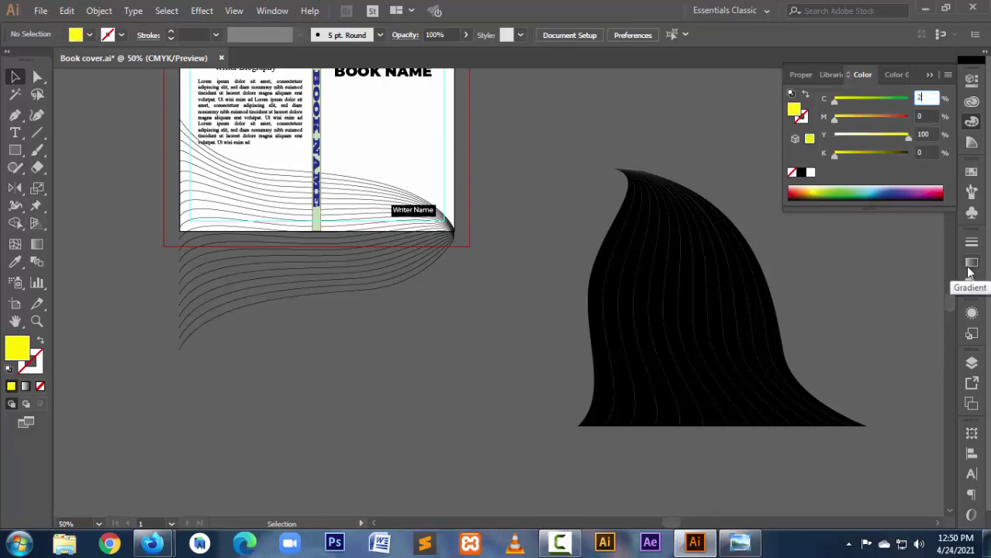
{"action": "type", "text": "0"}
{"action": "key", "text": "Return"}
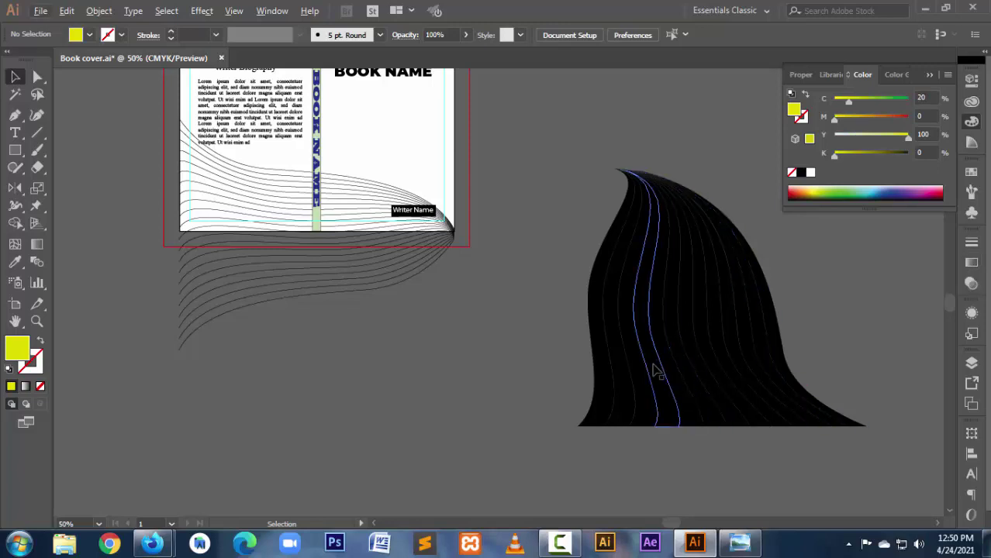
{"action": "left_click", "coordinate": [17, 265]}
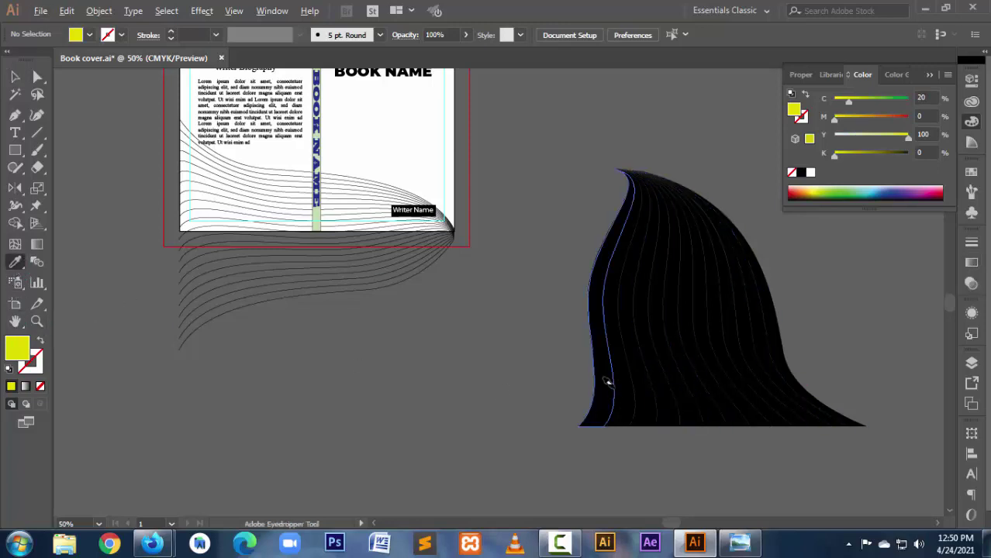
{"action": "left_click", "coordinate": [599, 368], "text": "alt"}
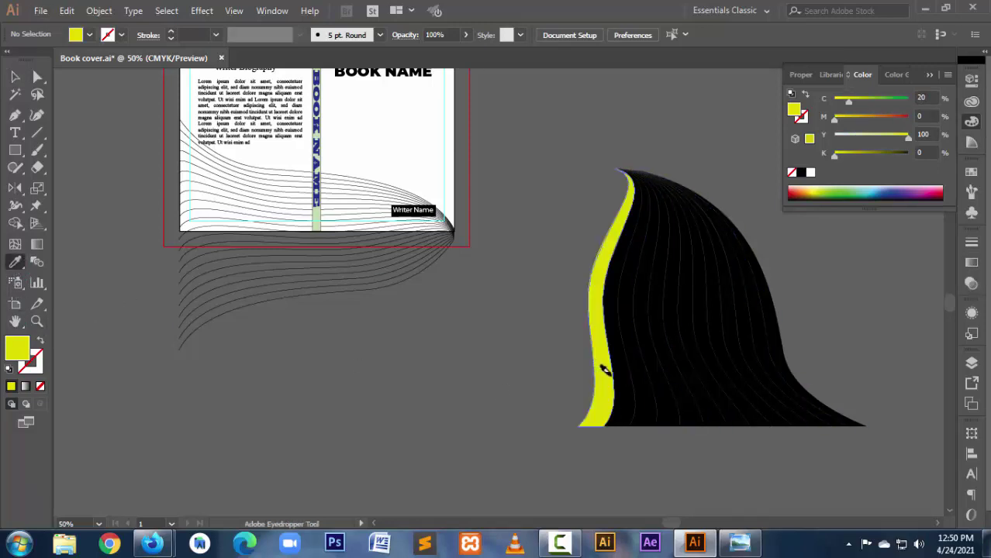
Step: Fill the next strips with a cyan 30 shade, then a magenta 10 shade
{"action": "left_click", "coordinate": [920, 98]}
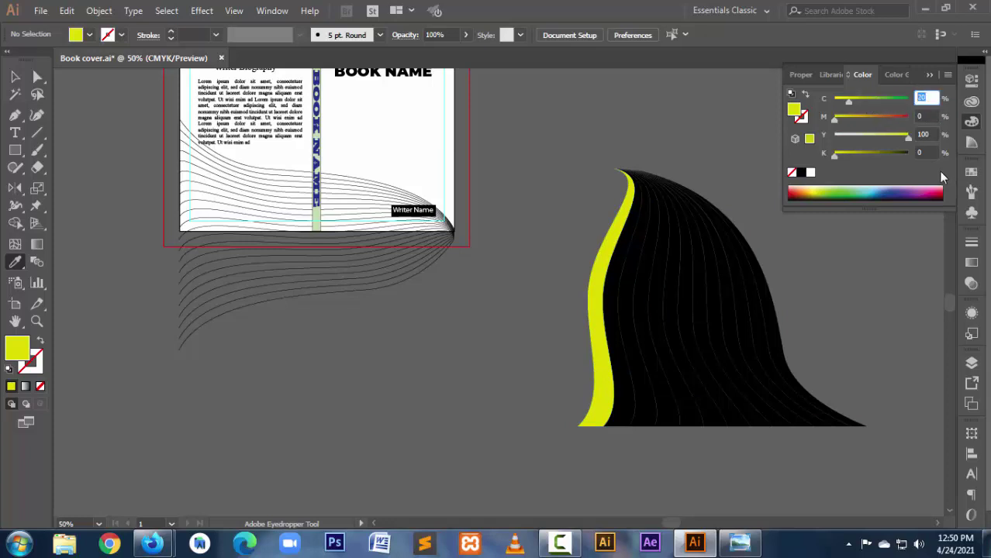
{"action": "type", "text": "30"}
{"action": "key", "text": "Return"}
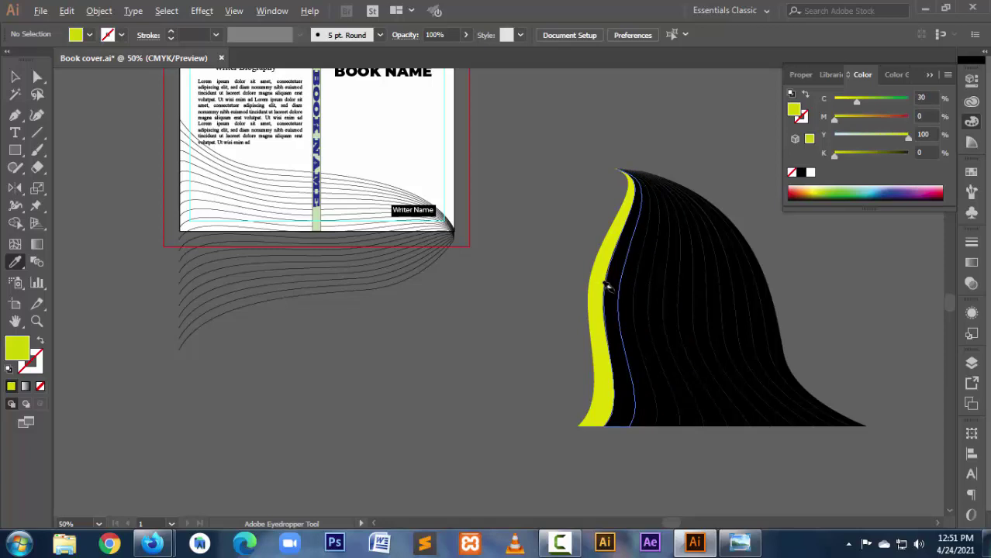
{"action": "left_click", "coordinate": [609, 286]}
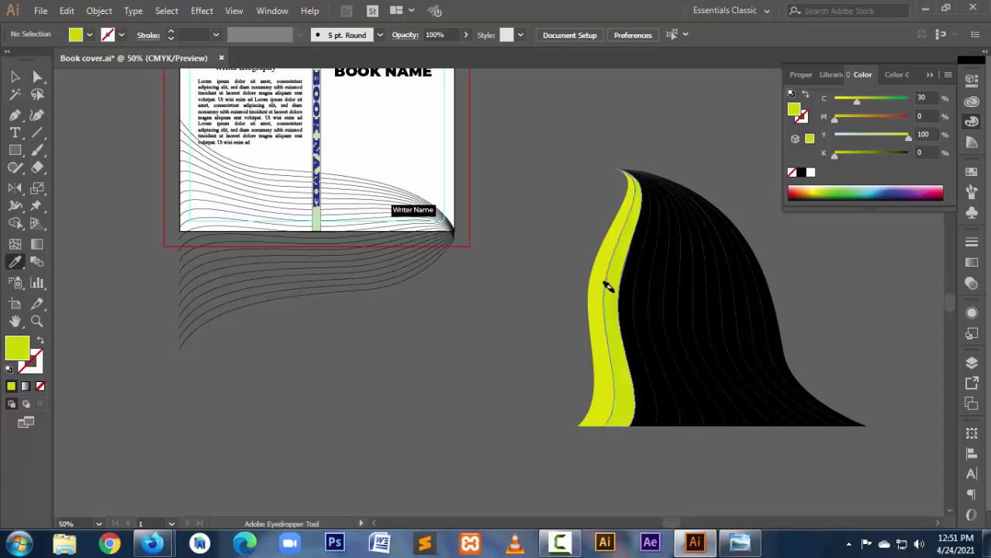
{"action": "left_click", "coordinate": [920, 115]}
{"action": "type", "text": "10"}
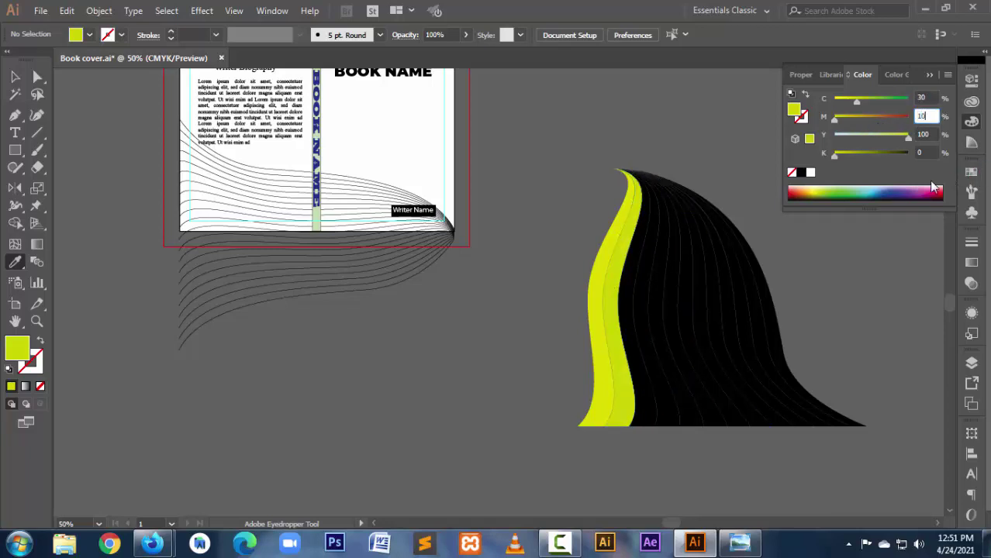
{"action": "key", "text": "Return"}
{"action": "left_click", "coordinate": [647, 306], "text": "alt"}
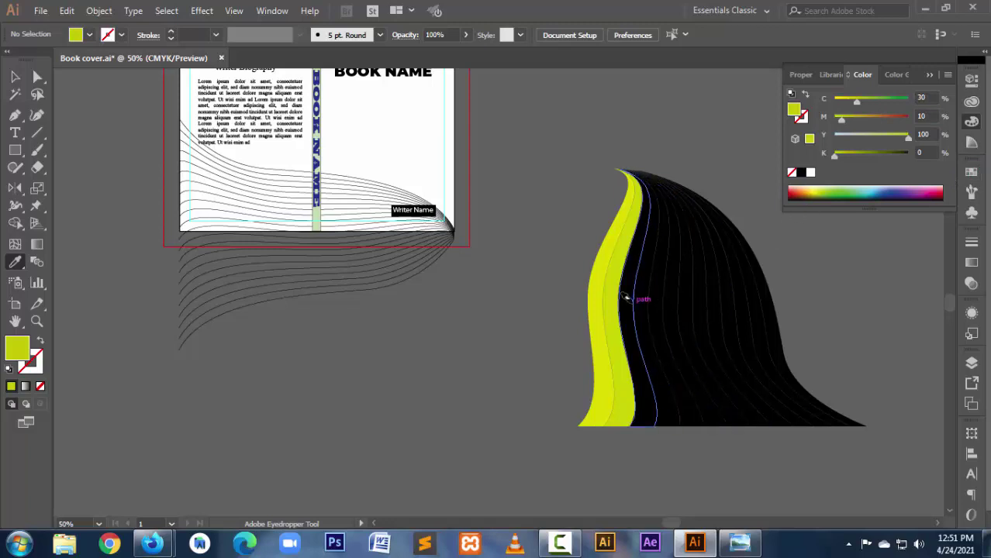
{"action": "left_click", "coordinate": [641, 295], "text": "alt"}
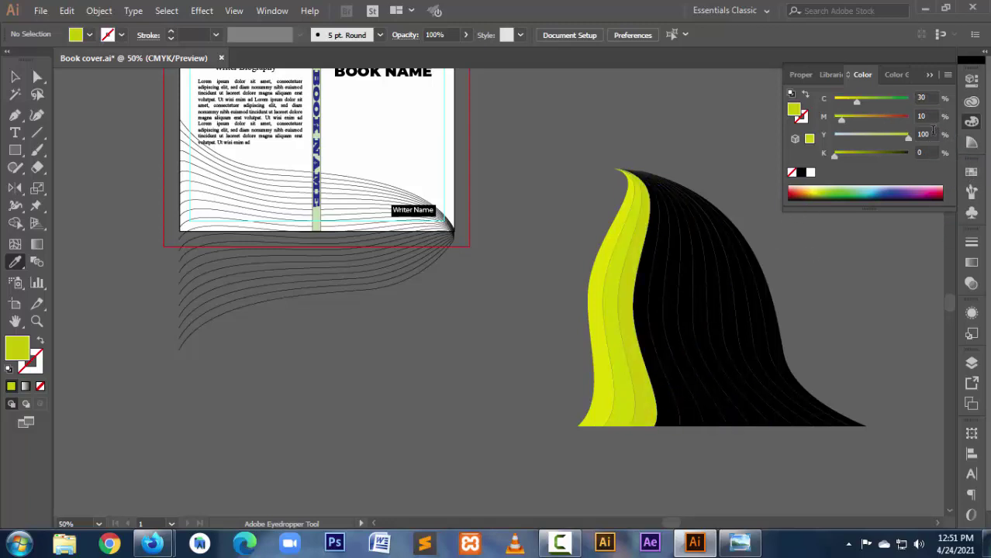
Step: Apply magenta 20 and then cyan 40 olive shades to the following strips
{"action": "left_click", "coordinate": [933, 115]}
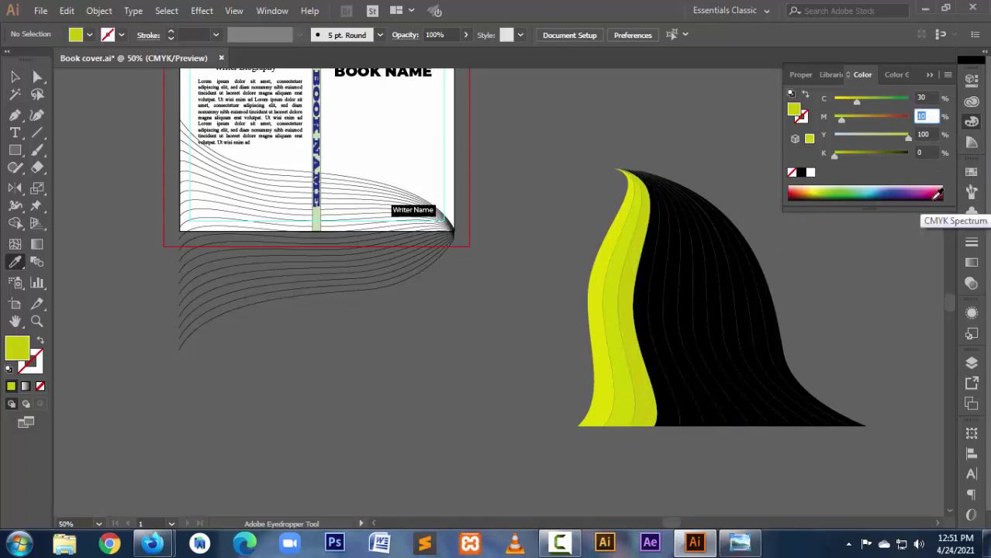
{"action": "type", "text": "20"}
{"action": "key", "text": "Return"}
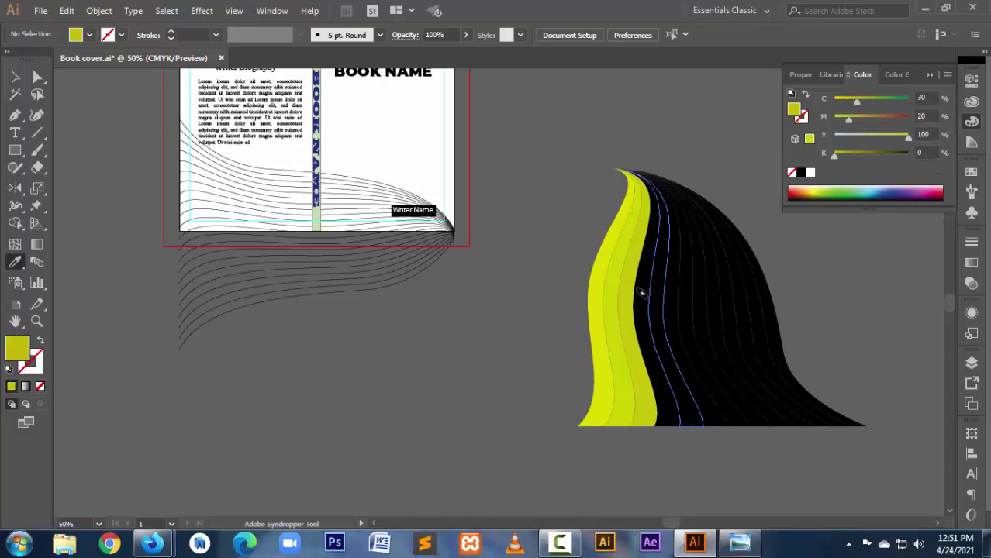
{"action": "left_click", "coordinate": [637, 292], "text": "alt"}
{"action": "left_click", "coordinate": [931, 97]}
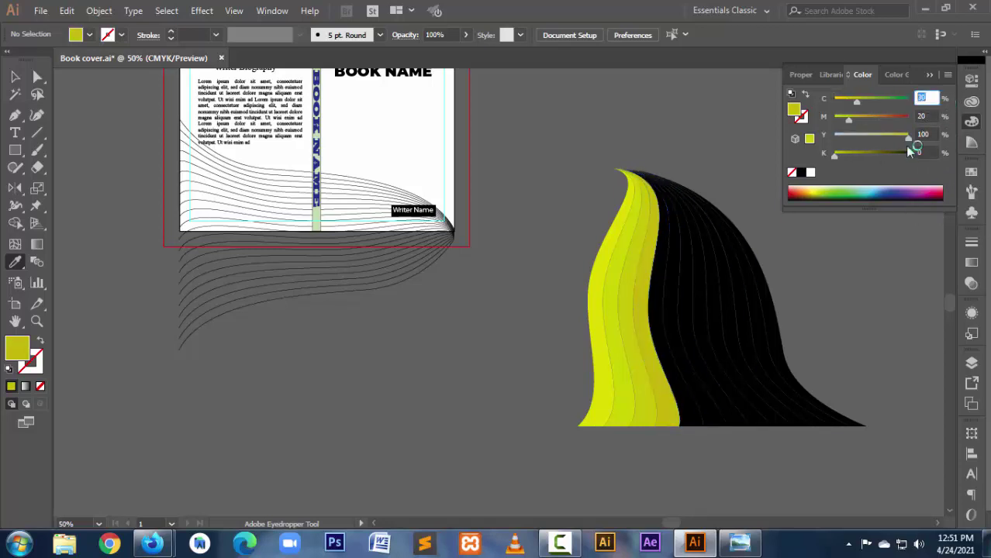
{"action": "type", "text": "40"}
{"action": "key", "text": "Return"}
{"action": "left_click", "coordinate": [660, 261], "text": "alt"}
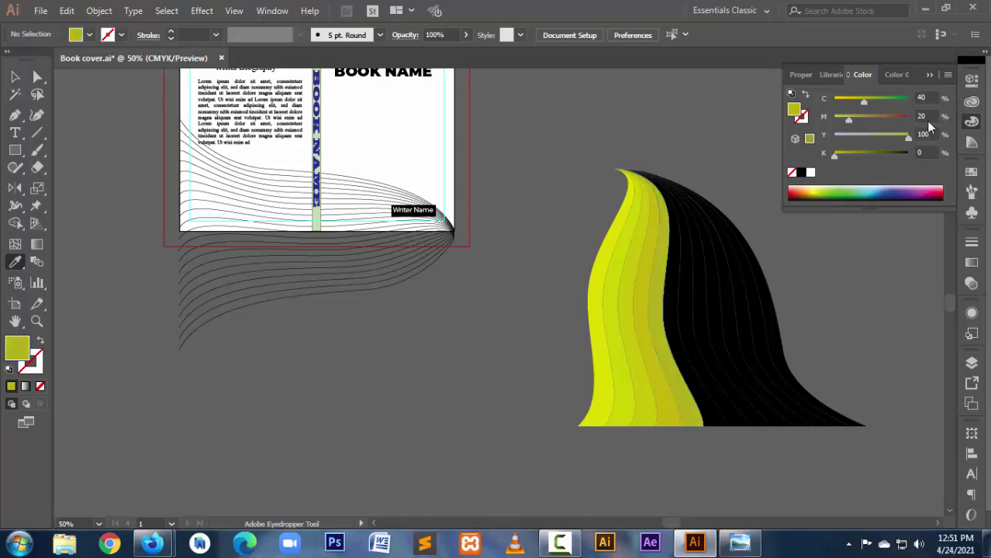
Step: Remove magenta and recolour the leftmost strip yellow-green
{"action": "left_click_drag", "start_coordinate": [848, 120], "coordinate": [831, 118]}
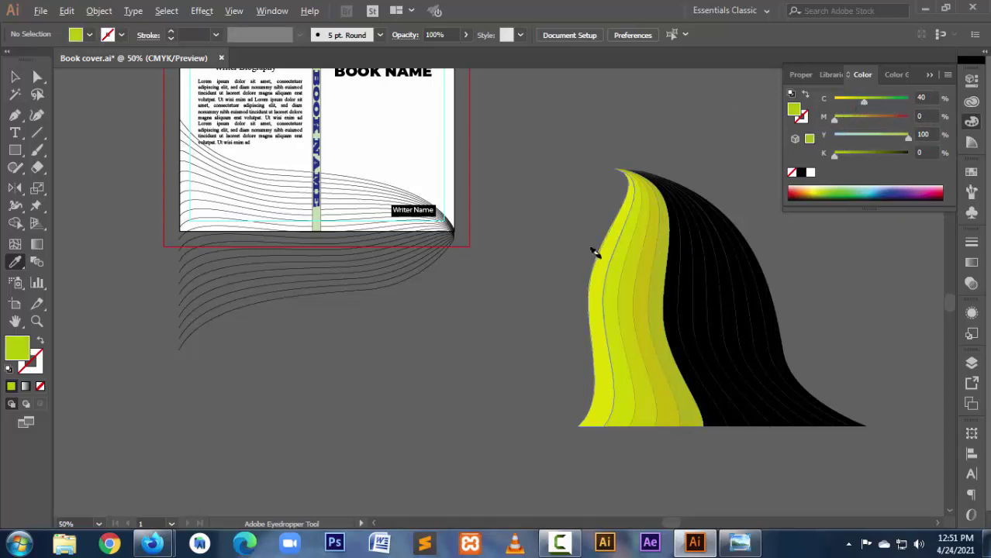
{"action": "left_click", "coordinate": [592, 251]}
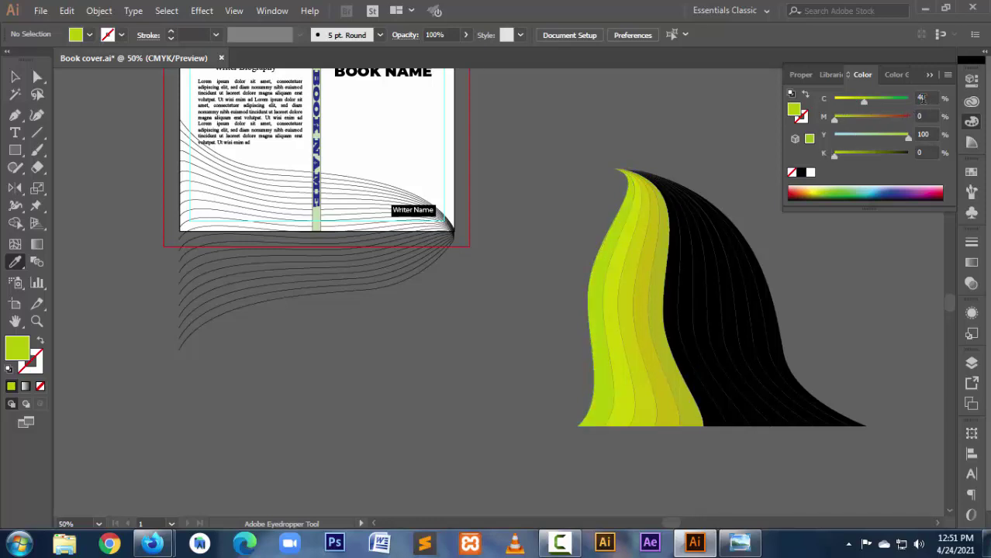
{"action": "left_click_drag", "start_coordinate": [934, 97], "coordinate": [914, 97]}
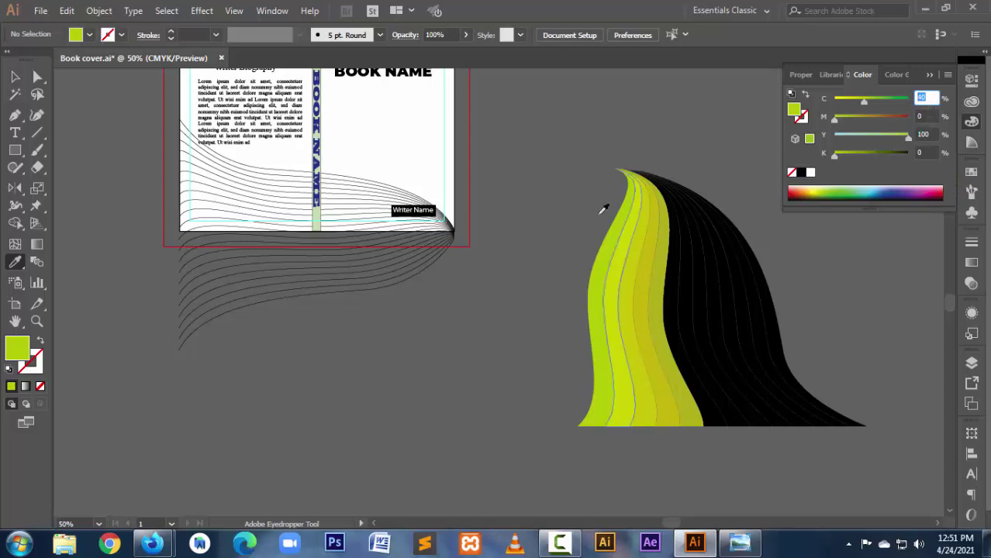
{"action": "left_click", "coordinate": [15, 150]}
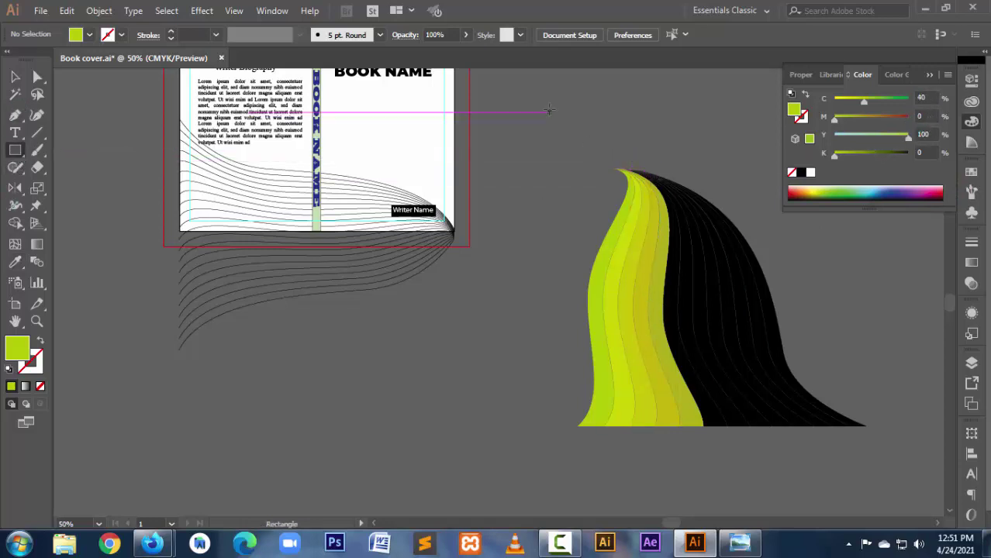
Step: Draw a small lime rectangle and Alt-drag copies into a row of four
{"action": "left_click_drag", "start_coordinate": [551, 110], "coordinate": [586, 126]}
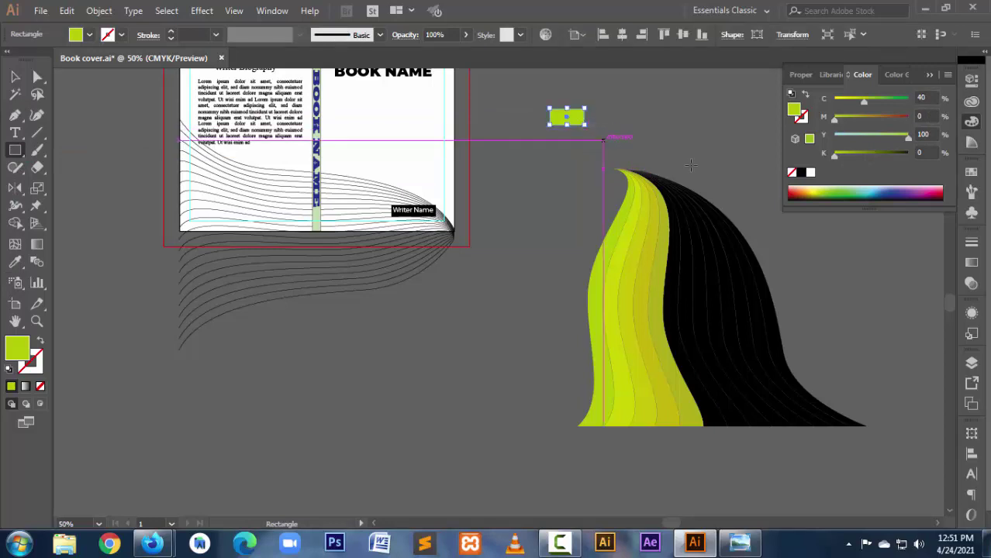
{"action": "left_click_drag", "start_coordinate": [516, 90], "coordinate": [730, 168]}
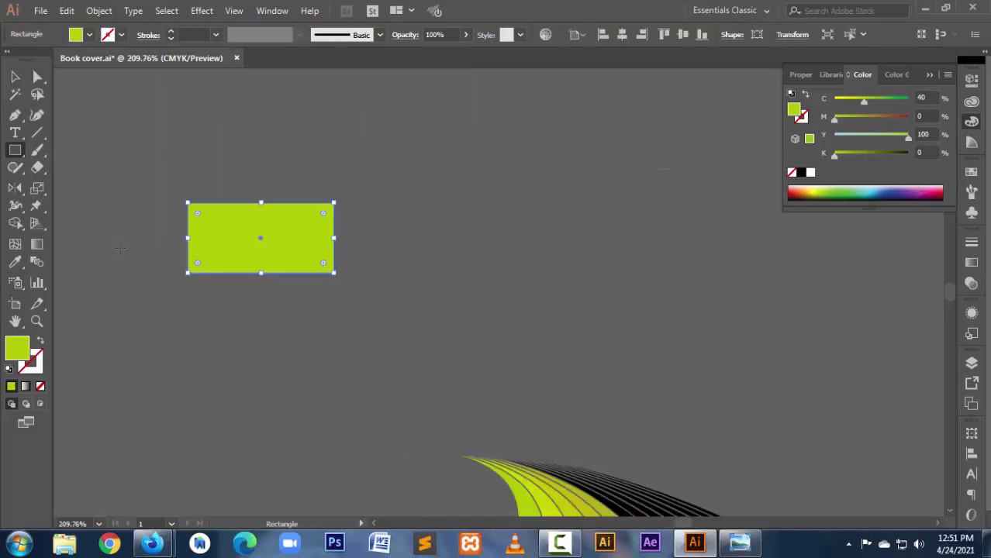
{"action": "left_click", "coordinate": [15, 76]}
{"action": "mouse_move", "coordinate": [271, 248]}
{"action": "left_mouse_down"}
{"action": "mouse_move", "coordinate": [416, 239]}
{"action": "mouse_move", "coordinate": [433, 252]}
{"action": "left_mouse_up"}
{"action": "left_click", "coordinate": [553, 261]}
{"action": "left_click_drag", "start_coordinate": [213, 177], "coordinate": [539, 327]}
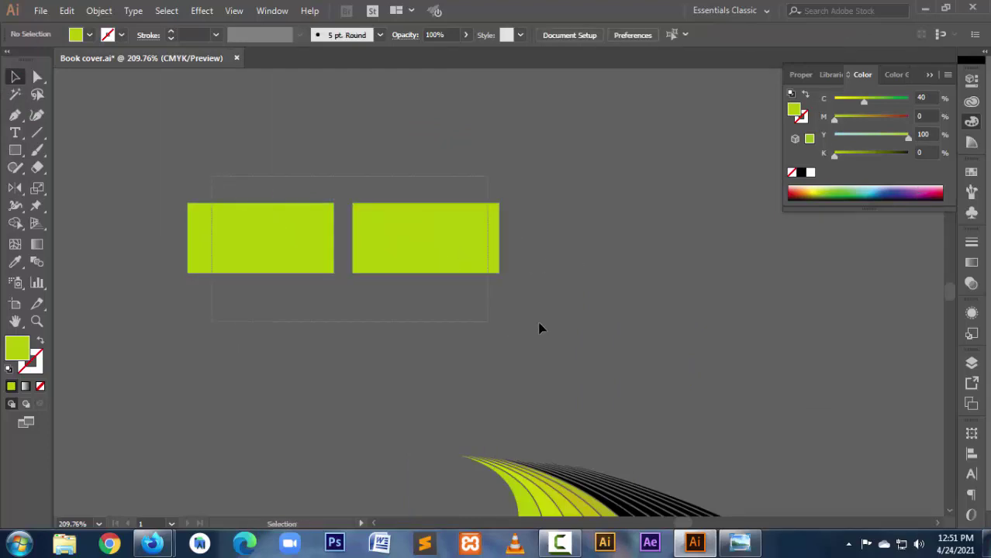
{"action": "left_click_drag", "start_coordinate": [402, 262], "coordinate": [736, 254]}
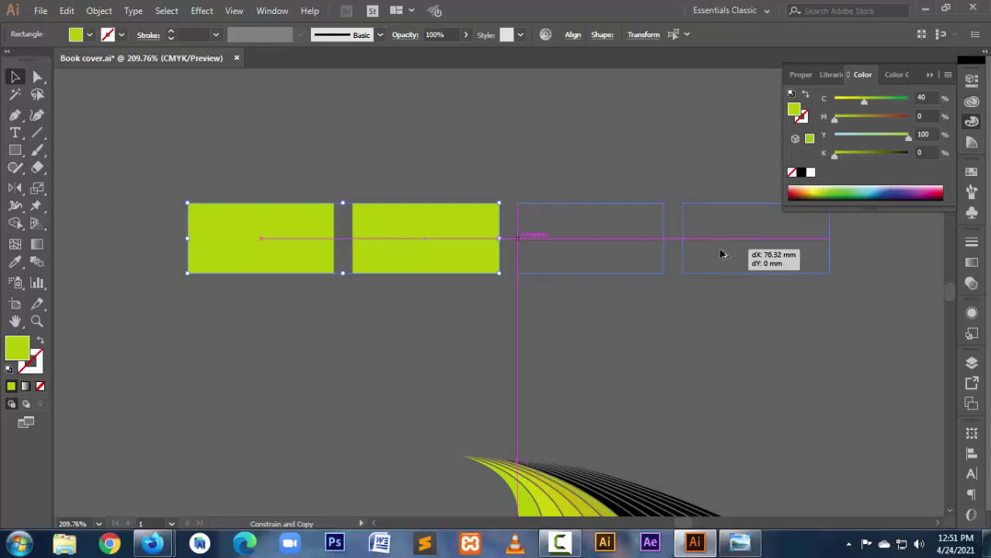
{"action": "left_click_drag", "start_coordinate": [732, 254], "coordinate": [716, 256]}
Step: Turn the fourth rectangle brown by setting magenta to 50
{"action": "left_click", "coordinate": [732, 367]}
{"action": "left_click", "coordinate": [756, 270]}
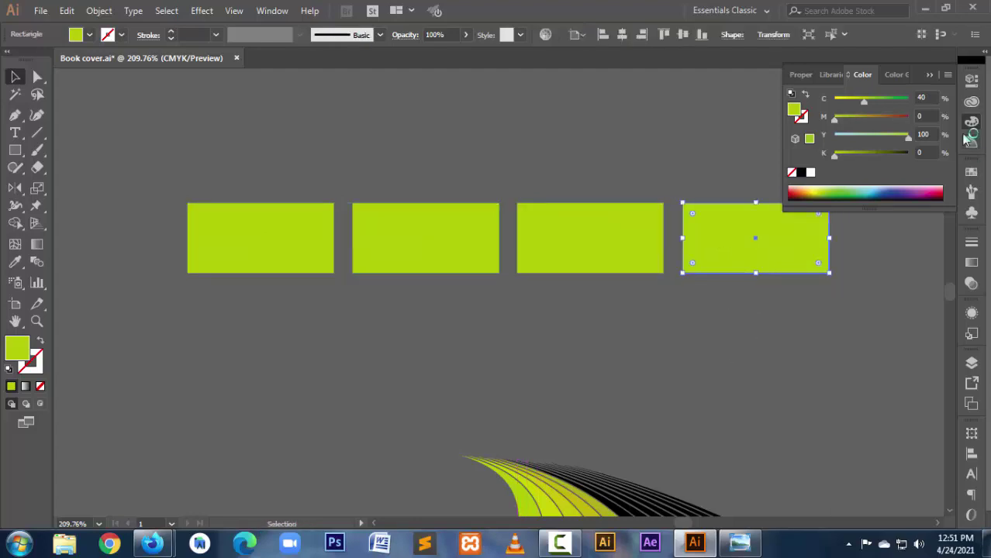
{"action": "left_click", "coordinate": [926, 117]}
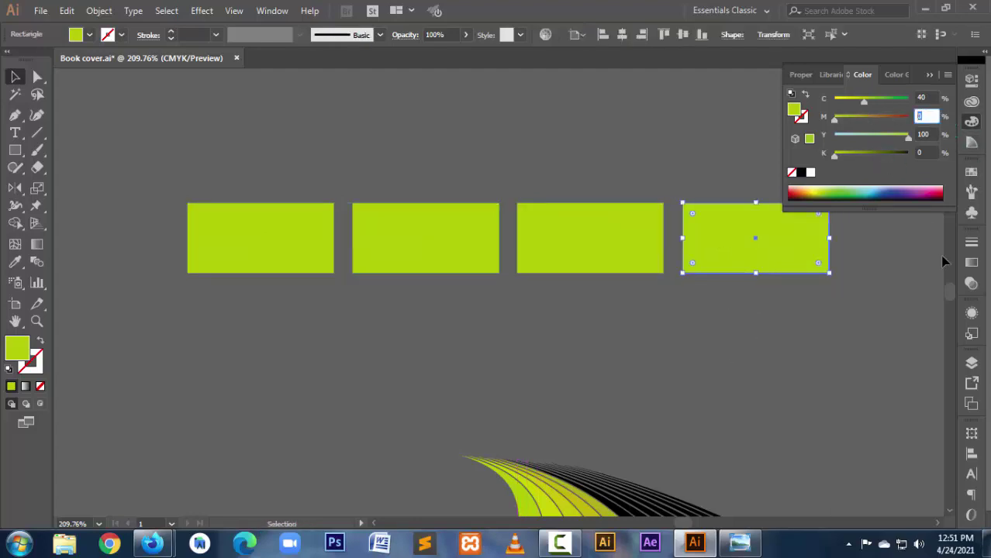
{"action": "type", "text": "50"}
{"action": "key", "text": "Return"}
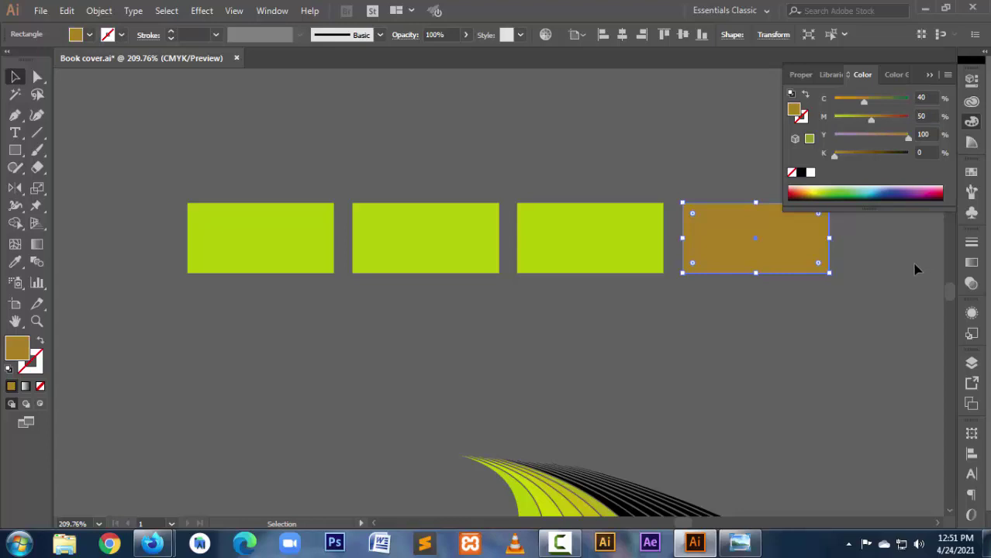
Step: Turn the third lime rectangle red by setting its magenta to 100
{"action": "left_click", "coordinate": [905, 275]}
{"action": "left_click", "coordinate": [609, 257]}
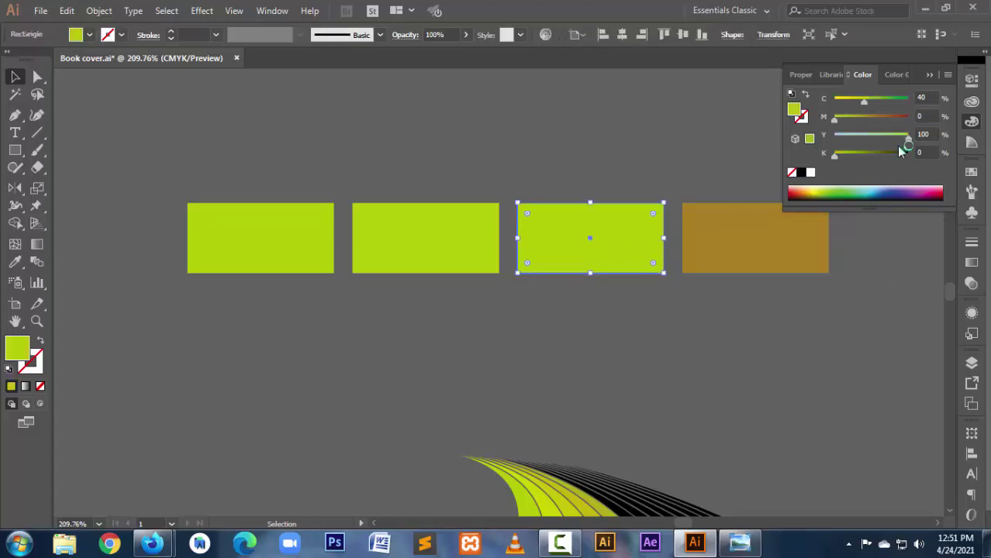
{"action": "left_click", "coordinate": [926, 116]}
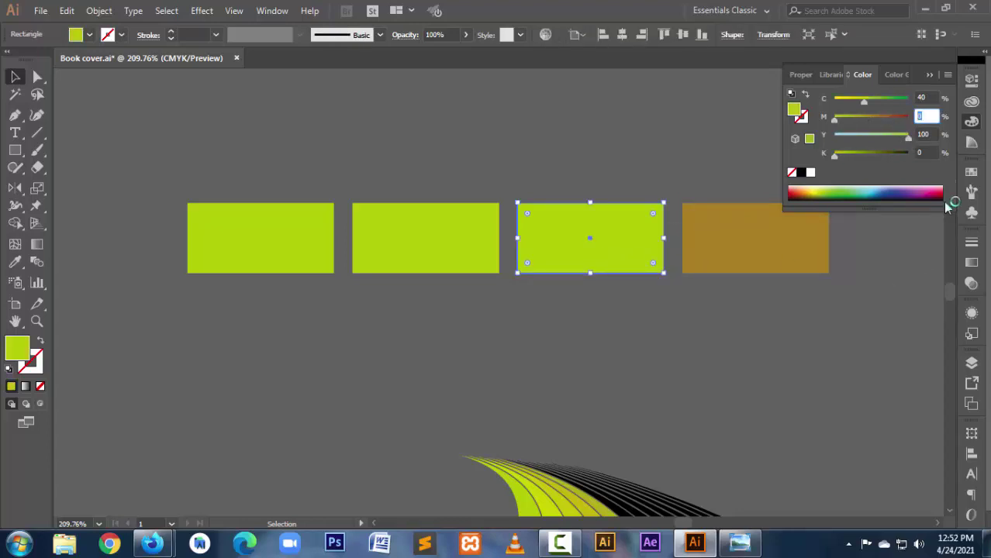
{"action": "type", "text": "10"}
{"action": "key", "text": "Return"}
{"action": "key", "text": "Return"}
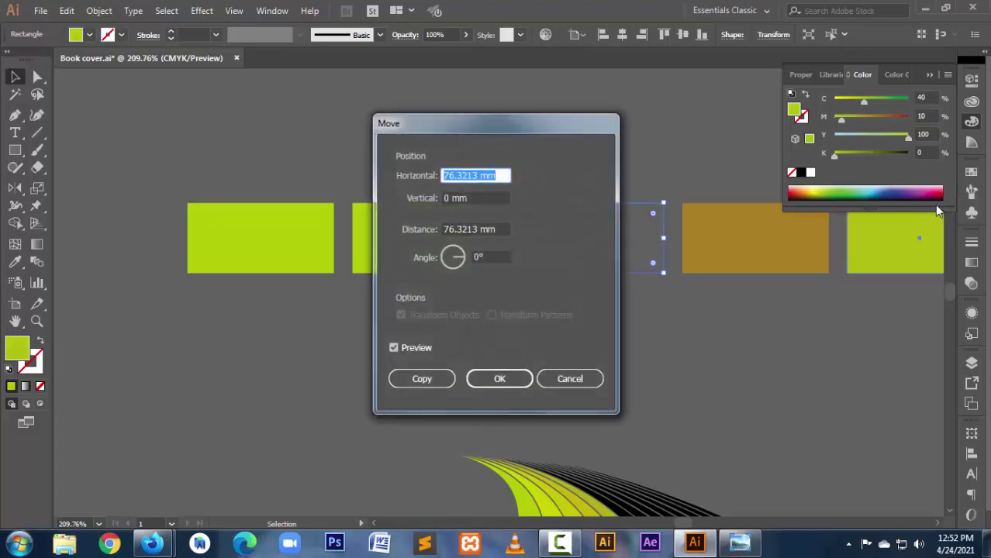
{"action": "left_click", "coordinate": [571, 379]}
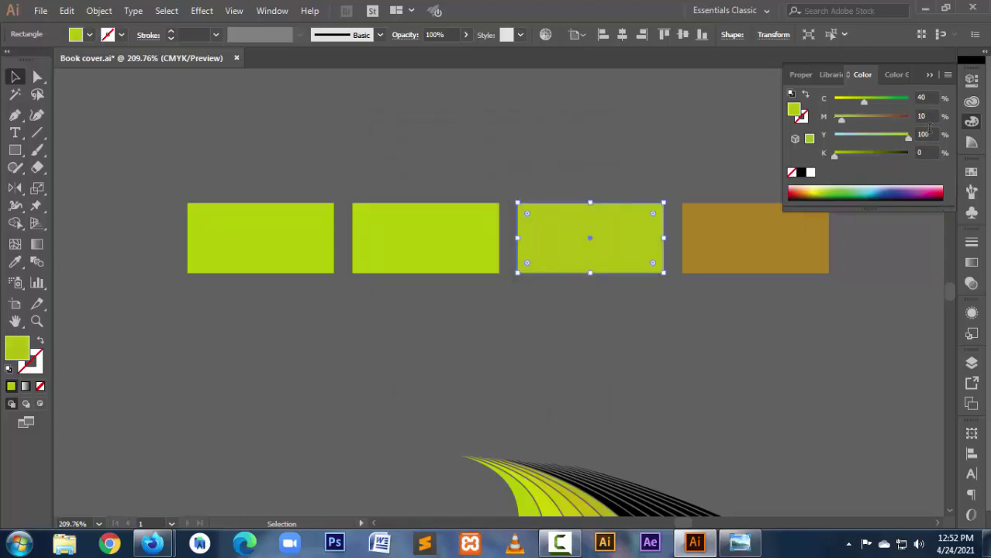
{"action": "left_click", "coordinate": [924, 117]}
{"action": "type", "text": "100"}
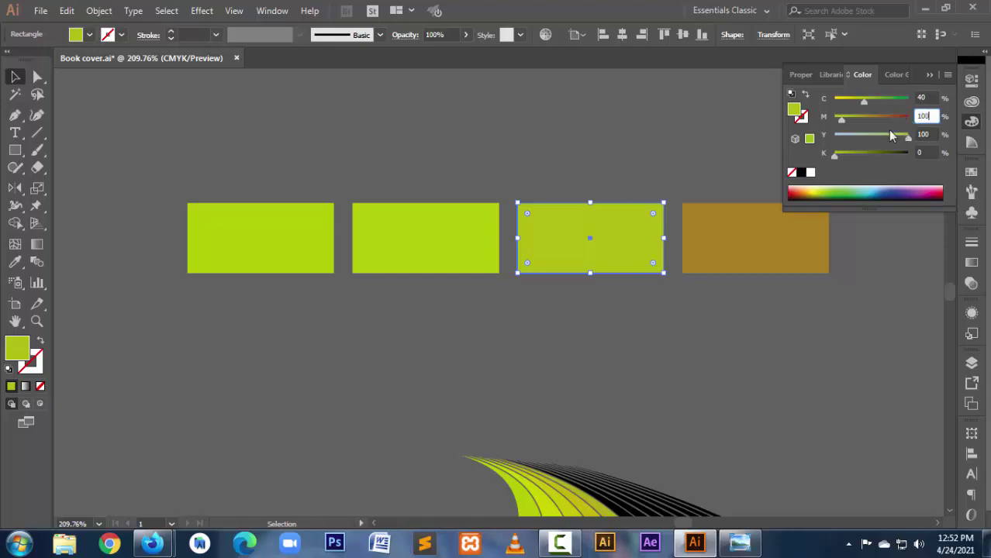
{"action": "key", "text": "Return"}
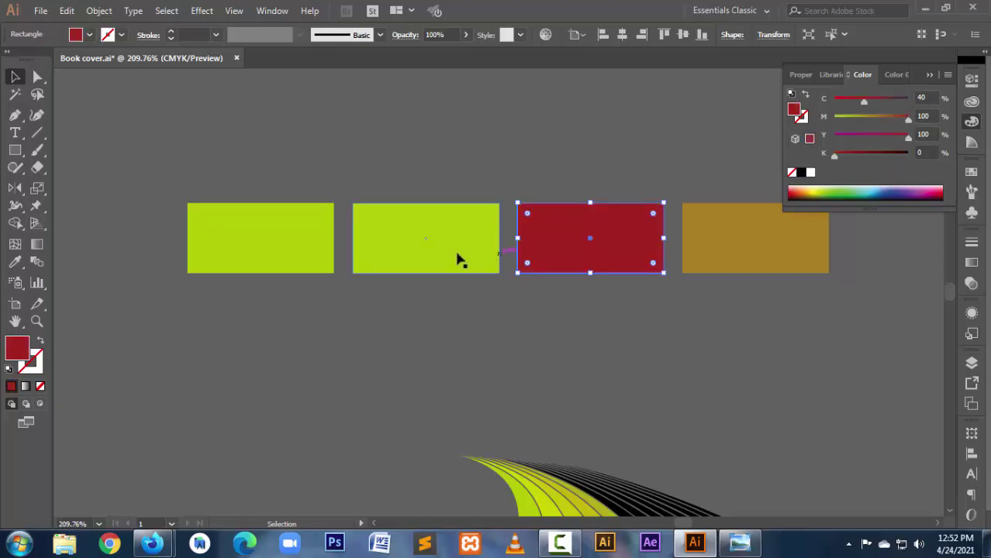
Step: Make the second lime rectangle pure cyan by removing its yellow
{"action": "left_click", "coordinate": [425, 238]}
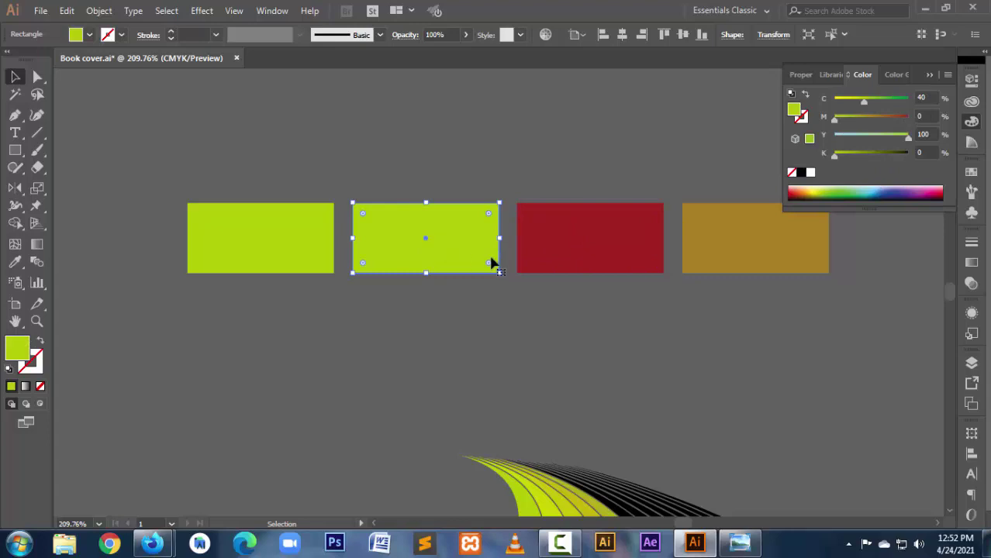
{"action": "left_click", "coordinate": [923, 134]}
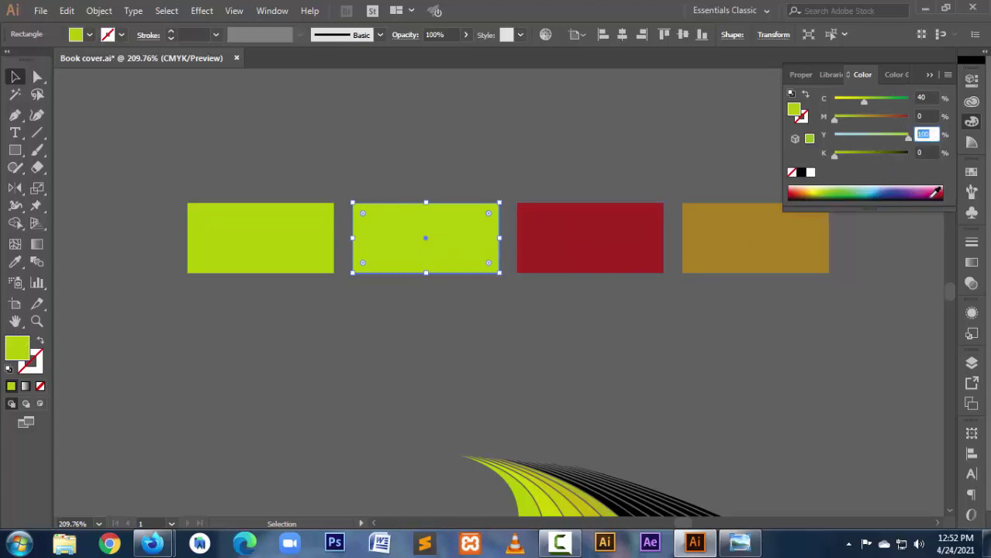
{"action": "type", "text": "0"}
{"action": "key", "text": "Tab"}
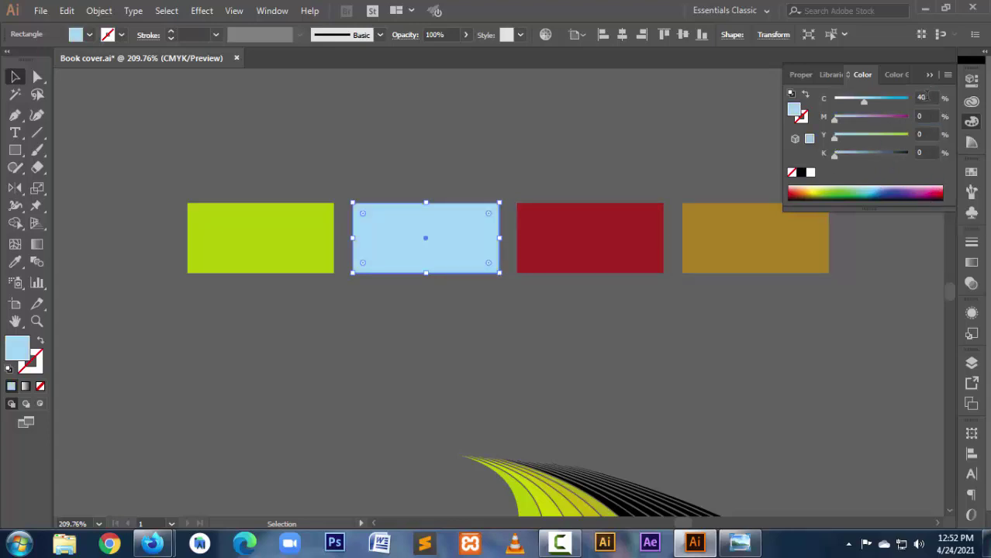
{"action": "type", "text": "10"}
{"action": "key", "text": "Return"}
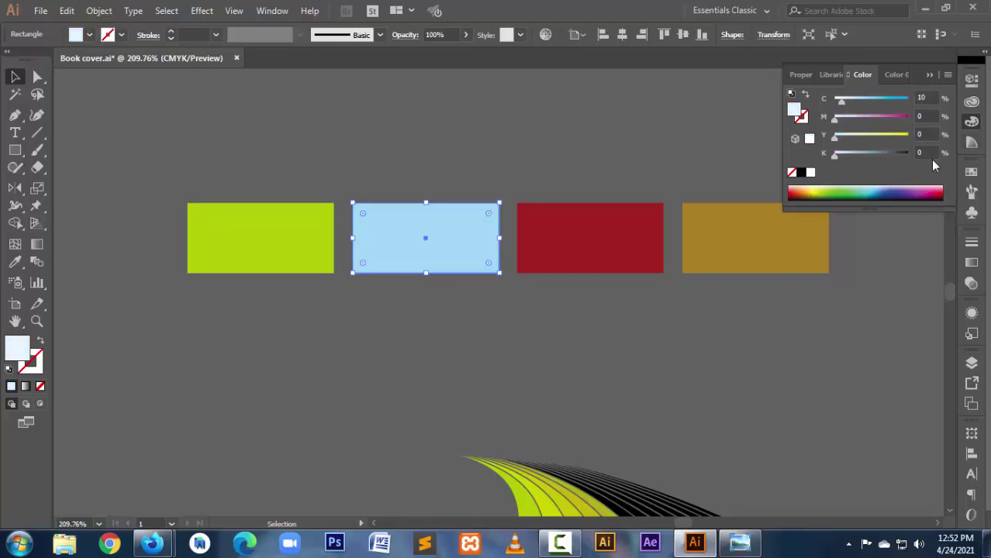
{"action": "key", "text": "Return"}
{"action": "left_click", "coordinate": [589, 380]}
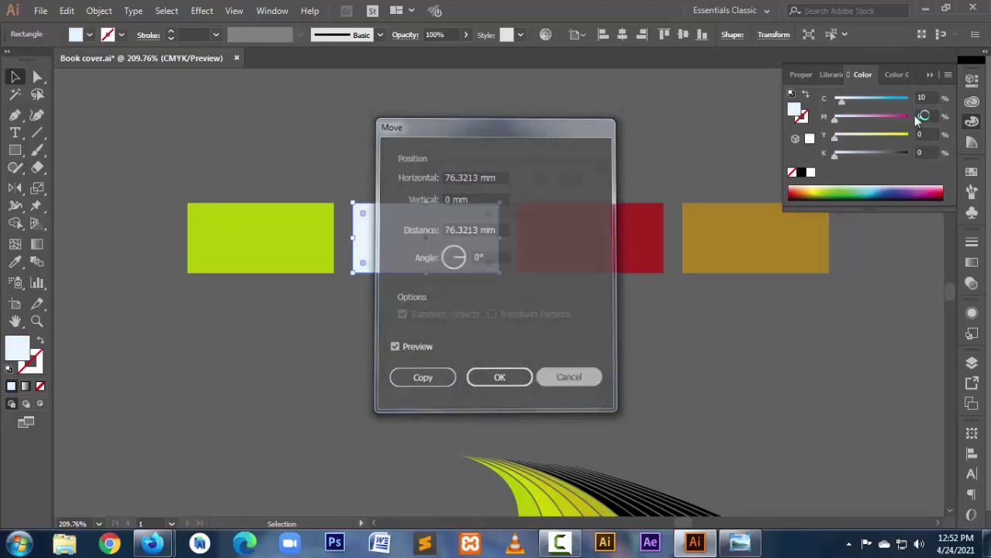
{"action": "type", "text": "0"}
{"action": "key", "text": "Return"}
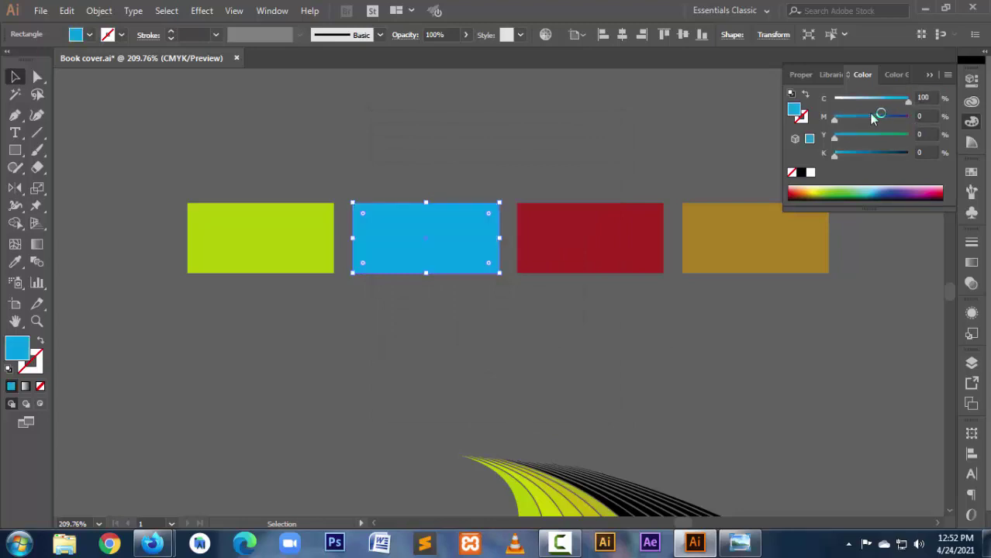
Step: Make the first lime rectangle deep purple with full cyan and magenta and no yellow
{"action": "left_click", "coordinate": [566, 135]}
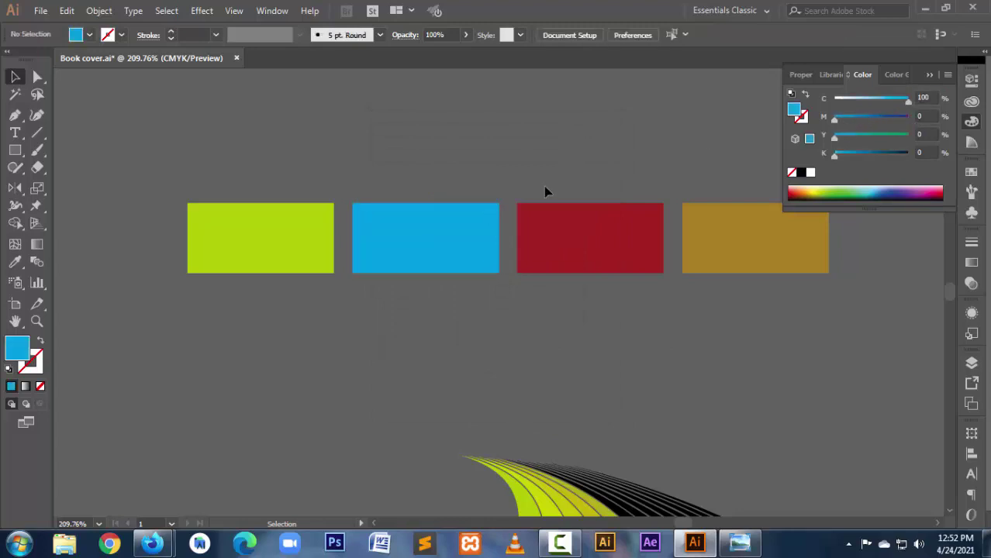
{"action": "left_click", "coordinate": [309, 238]}
{"action": "left_click", "coordinate": [309, 238]}
{"action": "left_click_drag", "start_coordinate": [866, 101], "coordinate": [908, 99]}
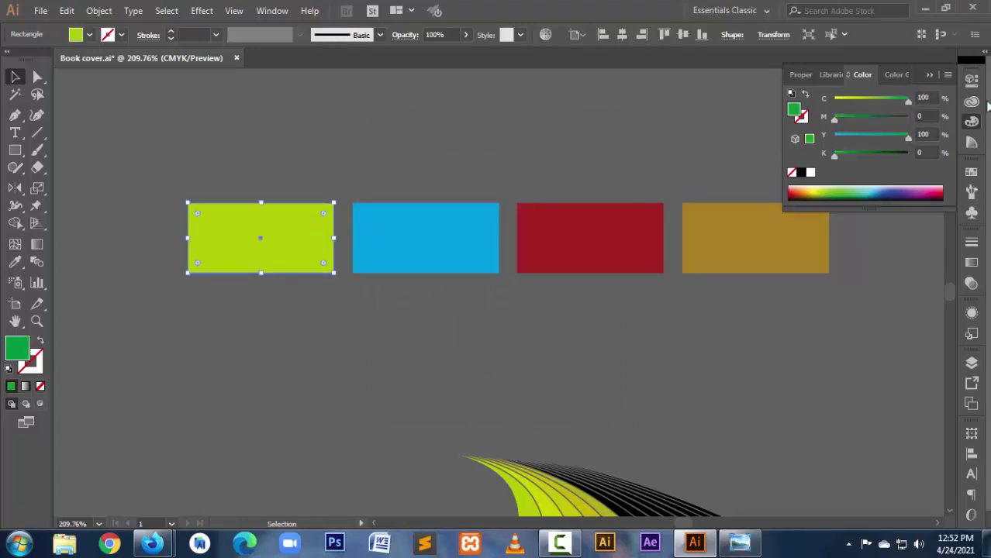
{"action": "mouse_move", "coordinate": [837, 119]}
{"action": "left_mouse_down"}
{"action": "mouse_move", "coordinate": [908, 116]}
{"action": "mouse_move", "coordinate": [835, 118]}
{"action": "left_mouse_up"}
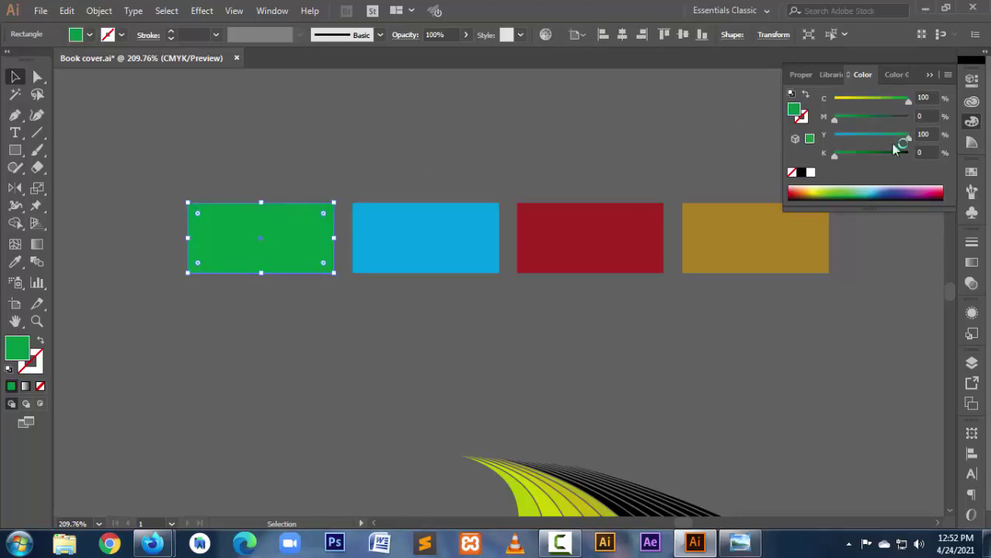
{"action": "mouse_move", "coordinate": [908, 136]}
{"action": "left_mouse_down"}
{"action": "mouse_move", "coordinate": [837, 137]}
{"action": "mouse_move", "coordinate": [908, 116]}
{"action": "left_mouse_up"}
{"action": "left_click", "coordinate": [482, 169]}
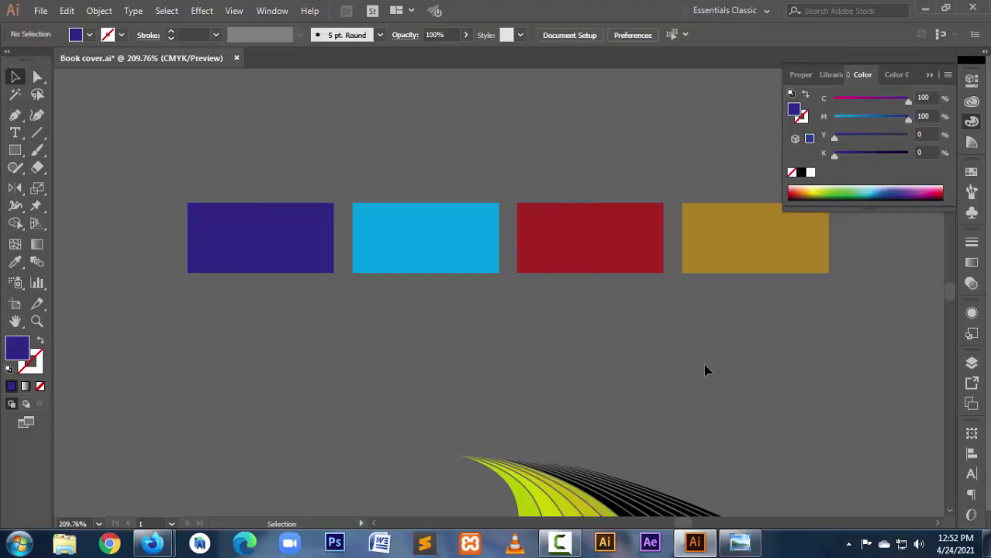
Step: Place a copy of the purple rectangle above the row, coloured C0 M100 Y25
{"action": "left_click", "coordinate": [266, 227]}
{"action": "left_click_drag", "start_coordinate": [278, 214], "coordinate": [277, 123]}
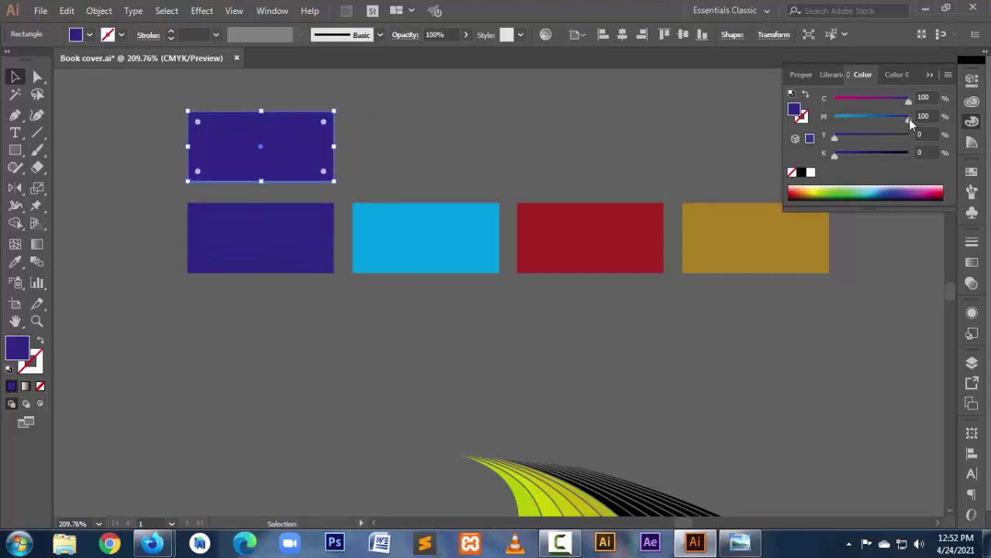
{"action": "left_click_drag", "start_coordinate": [906, 102], "coordinate": [631, 103]}
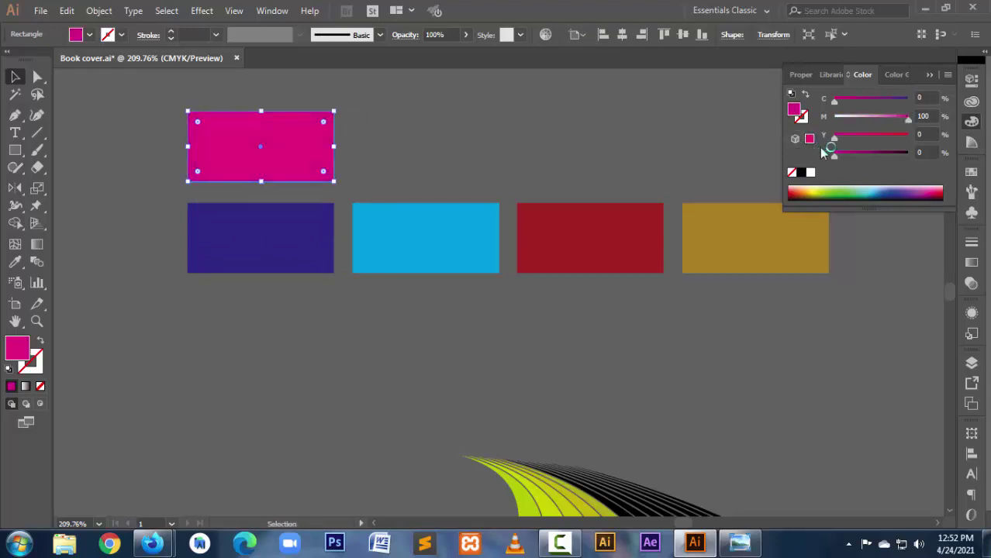
{"action": "left_click_drag", "start_coordinate": [833, 140], "coordinate": [850, 140]}
{"action": "left_click", "coordinate": [932, 134]}
{"action": "type", "text": "25"}
{"action": "key", "text": "Return"}
{"action": "left_click", "coordinate": [459, 142]}
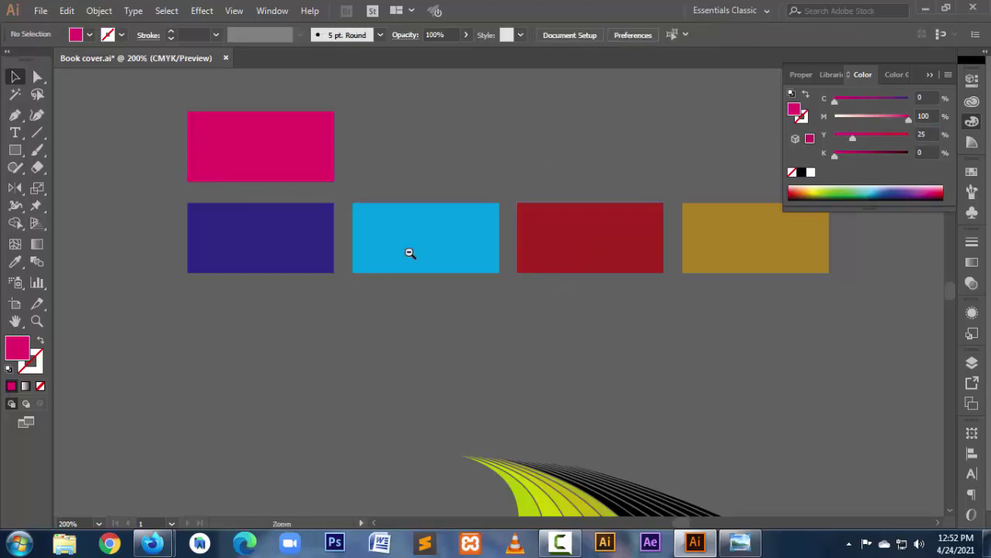
{"action": "scroll", "coordinate": [740, 360], "scroll_direction": "down", "scroll_amount": 3}
{"action": "scroll", "coordinate": [747, 371], "scroll_direction": "down", "scroll_amount": 2}
Step: Eyedropper the swatches onto the first four wave strips: magenta, purple, cyan and red
{"action": "left_click_drag", "start_coordinate": [583, 350], "coordinate": [493, 255]}
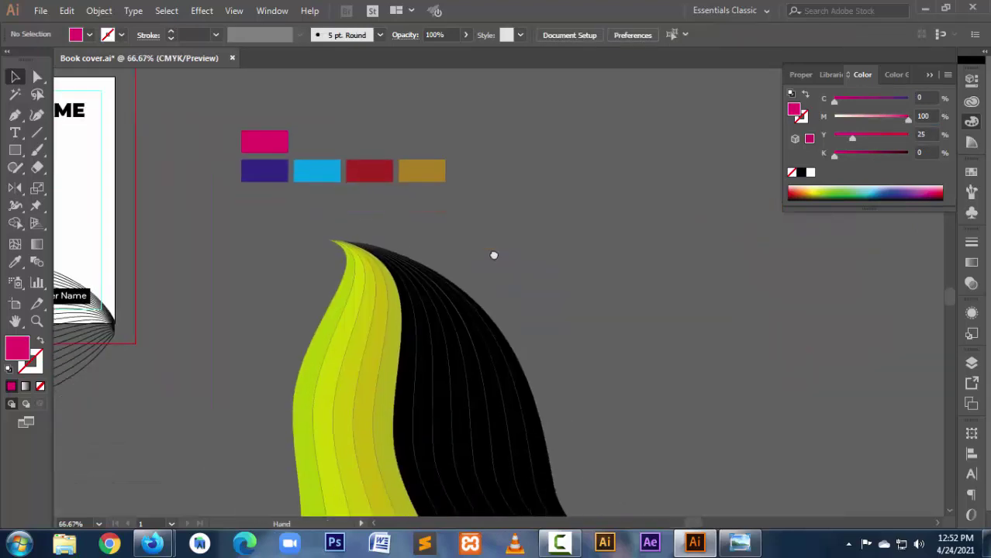
{"action": "left_click", "coordinate": [15, 262]}
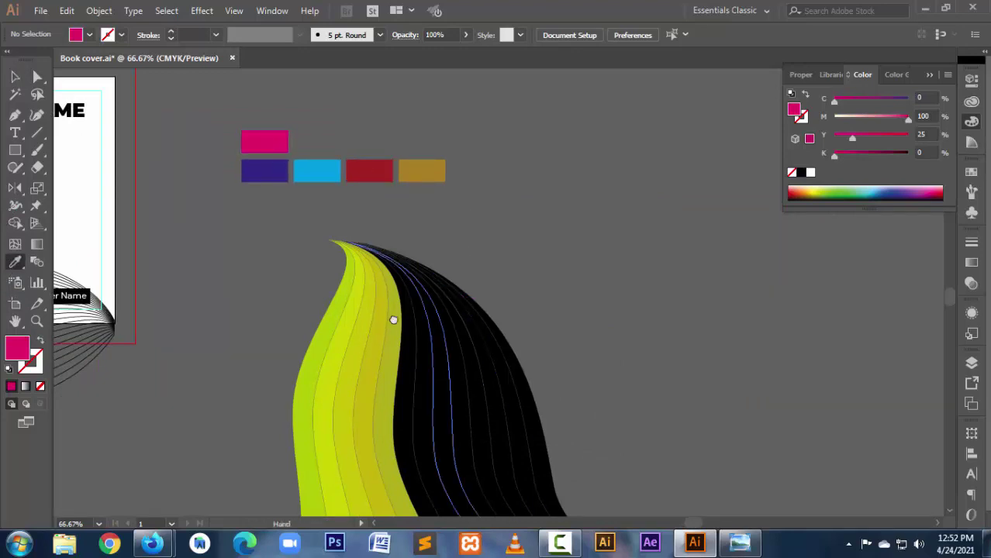
{"action": "scroll", "coordinate": [399, 295], "scroll_direction": "down", "scroll_amount": 2}
{"action": "scroll", "coordinate": [407, 232], "scroll_direction": "up", "scroll_amount": 1}
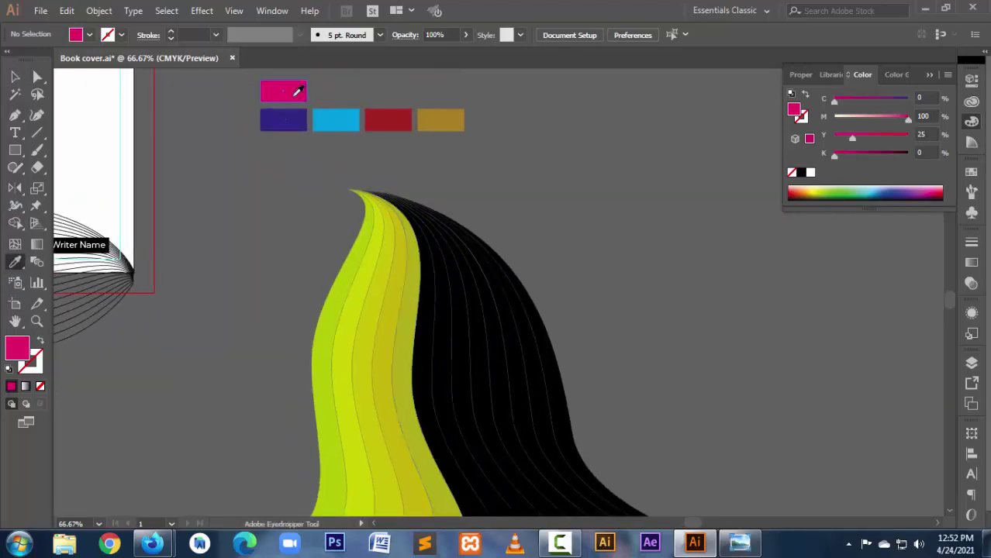
{"action": "left_click", "coordinate": [341, 273], "text": "alt"}
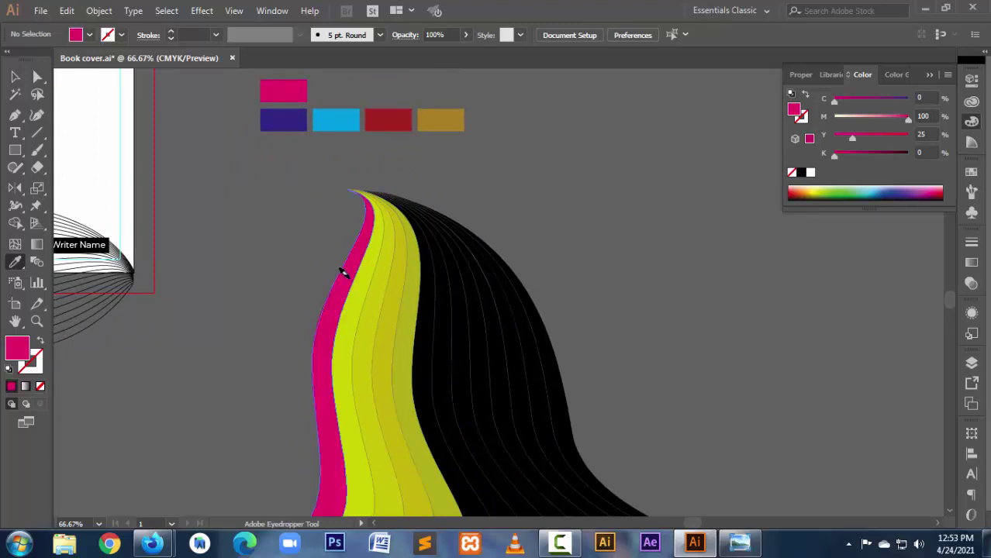
{"action": "left_click", "coordinate": [291, 119]}
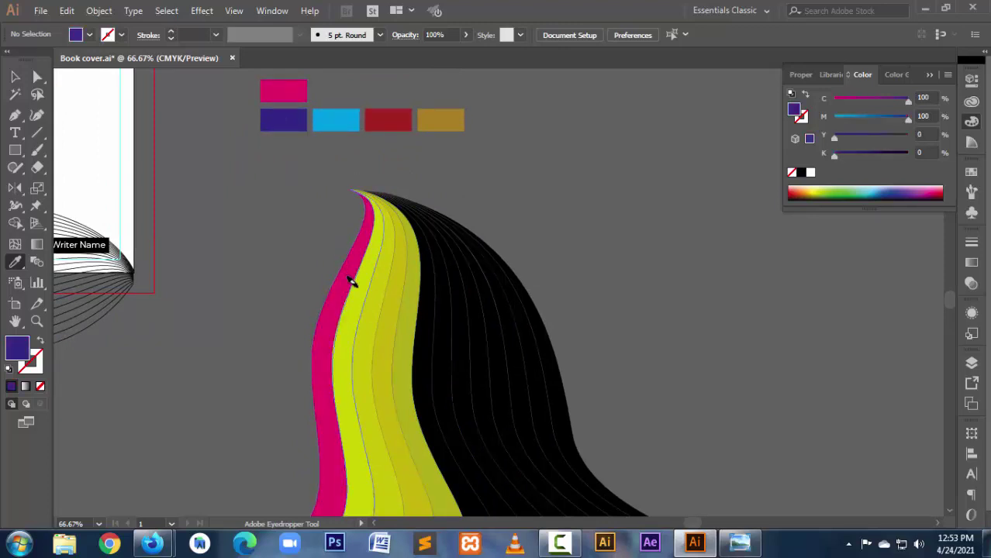
{"action": "left_click", "coordinate": [351, 282], "text": "alt"}
{"action": "left_click", "coordinate": [347, 116]}
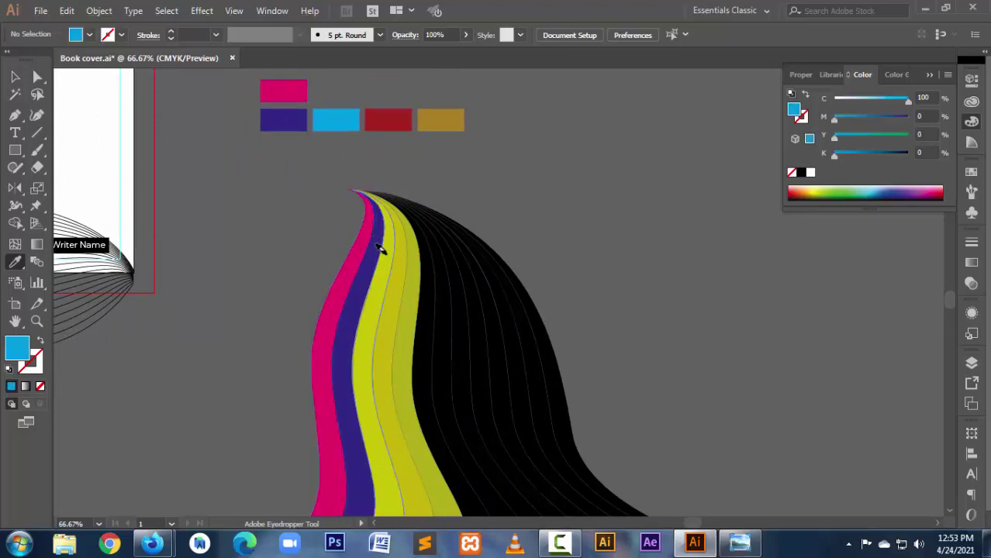
{"action": "left_click", "coordinate": [380, 250], "text": "alt"}
{"action": "left_click", "coordinate": [382, 116]}
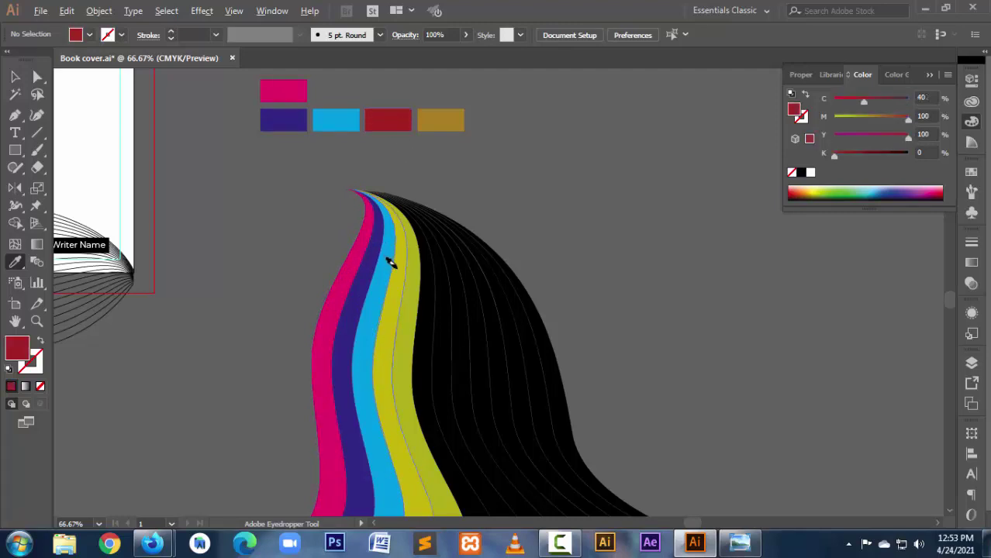
{"action": "left_click", "coordinate": [388, 261], "text": "alt"}
Step: Fill the next black strips with the magenta, purple, cyan, red and gold swatch colours
{"action": "left_click", "coordinate": [443, 118]}
{"action": "left_click", "coordinate": [411, 261], "text": "alt"}
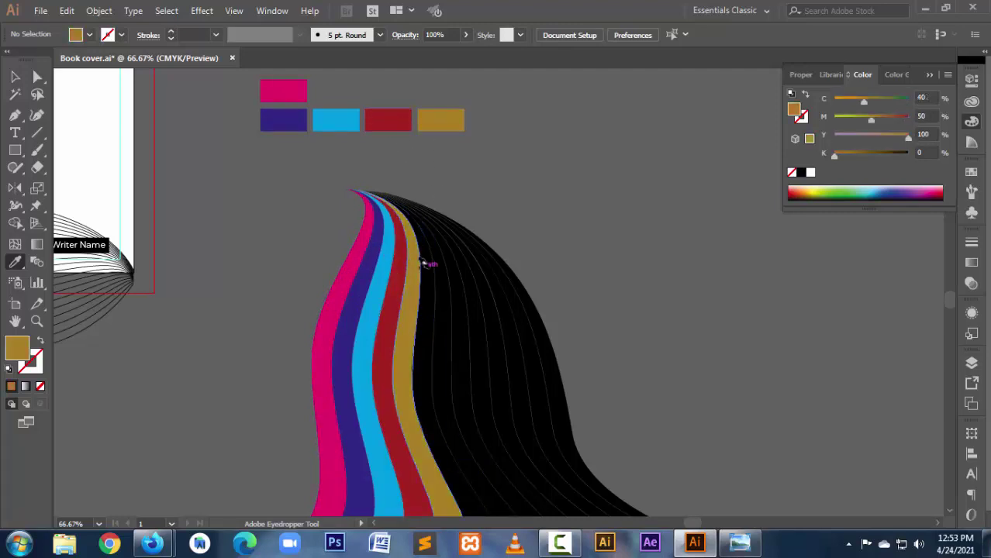
{"action": "left_click", "coordinate": [296, 86]}
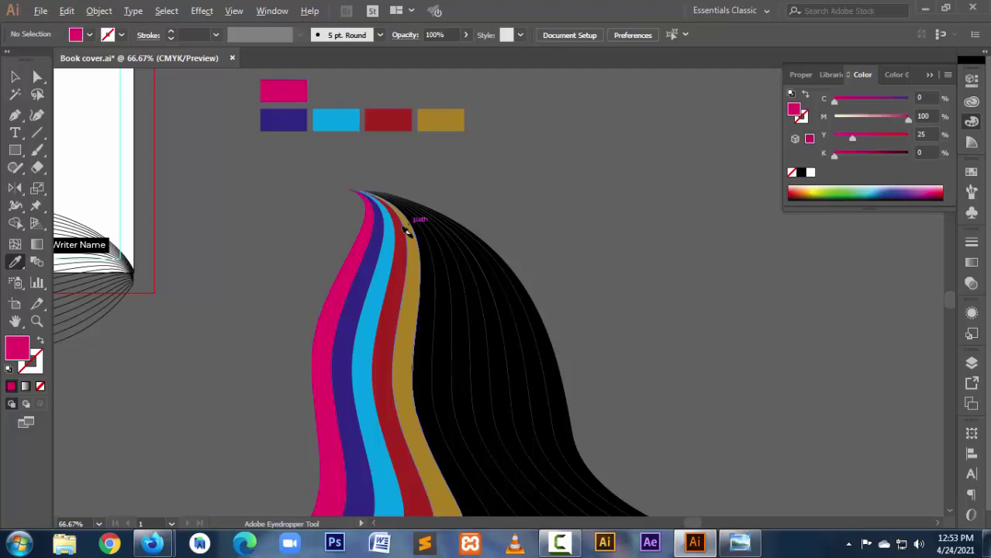
{"action": "left_click", "coordinate": [407, 234], "text": "alt"}
{"action": "left_click", "coordinate": [297, 116]}
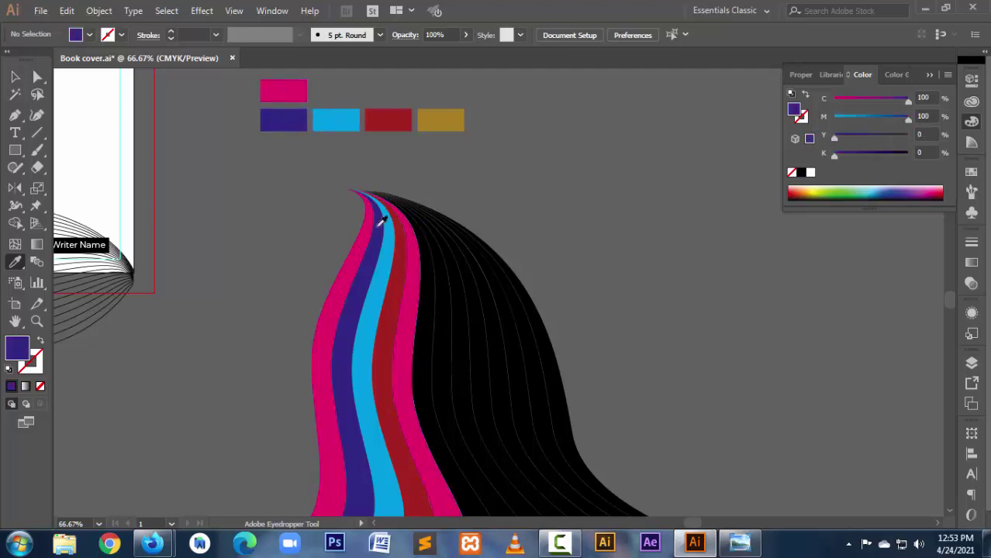
{"action": "left_click", "coordinate": [434, 262], "text": "alt"}
{"action": "left_click", "coordinate": [348, 116]}
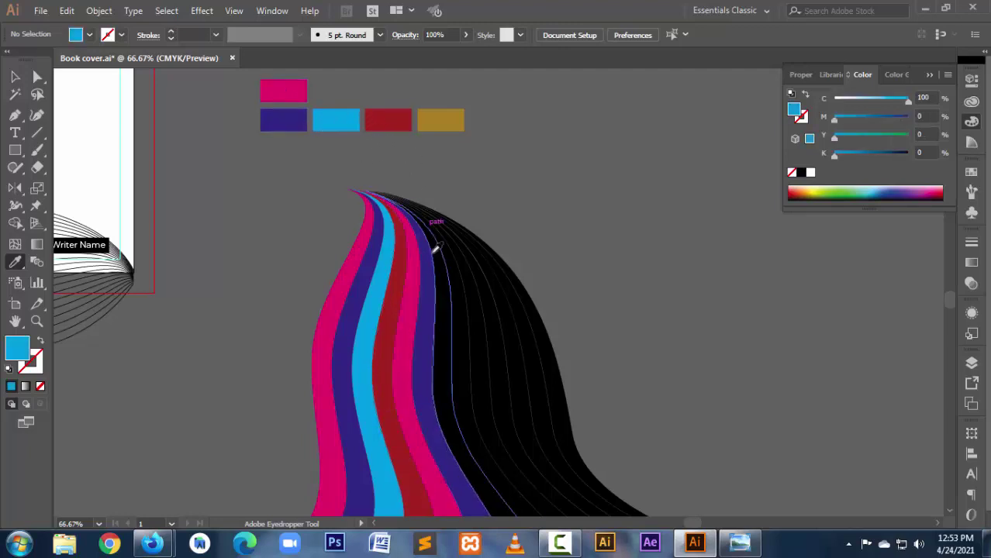
{"action": "left_click", "coordinate": [436, 262], "text": "alt"}
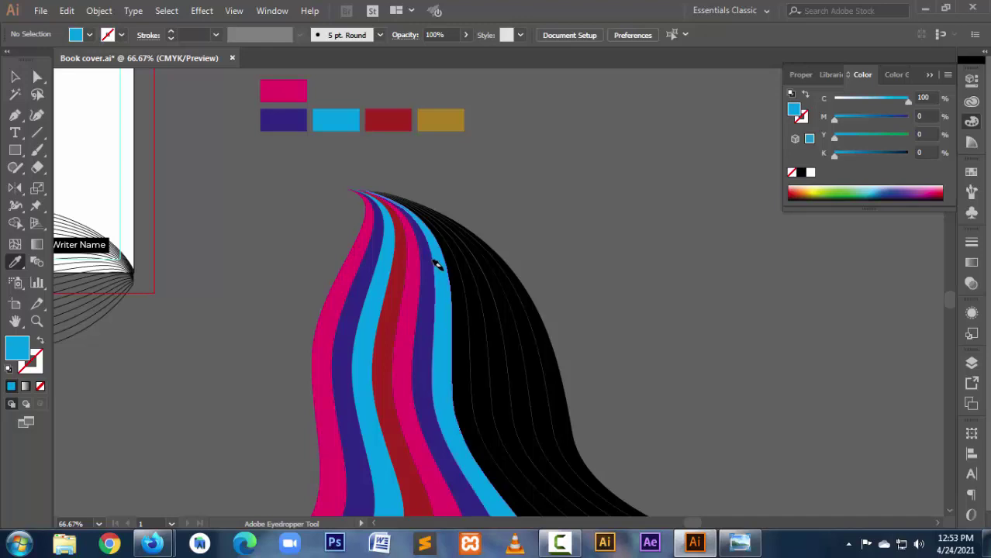
{"action": "left_click", "coordinate": [393, 116]}
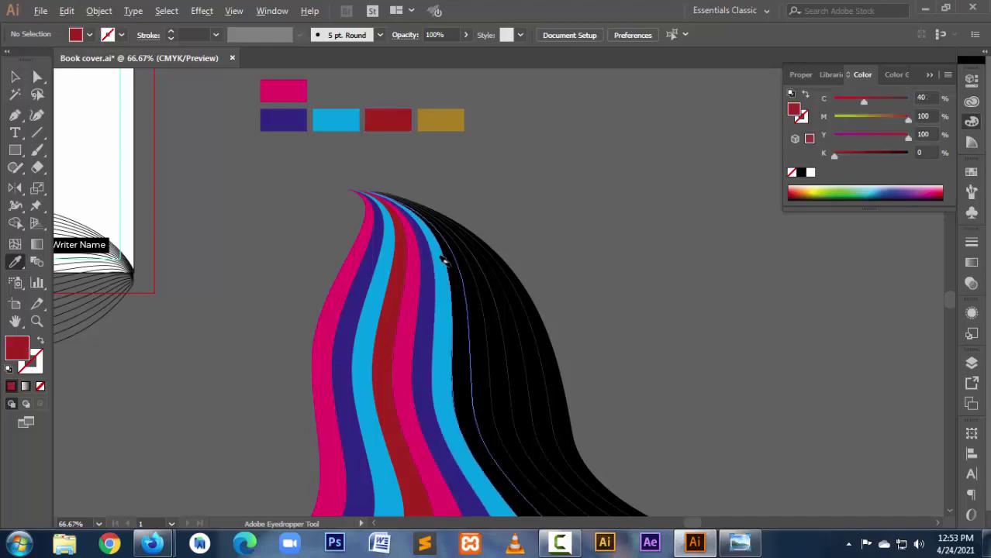
{"action": "left_click", "coordinate": [447, 261], "text": "alt"}
{"action": "left_click", "coordinate": [440, 120]}
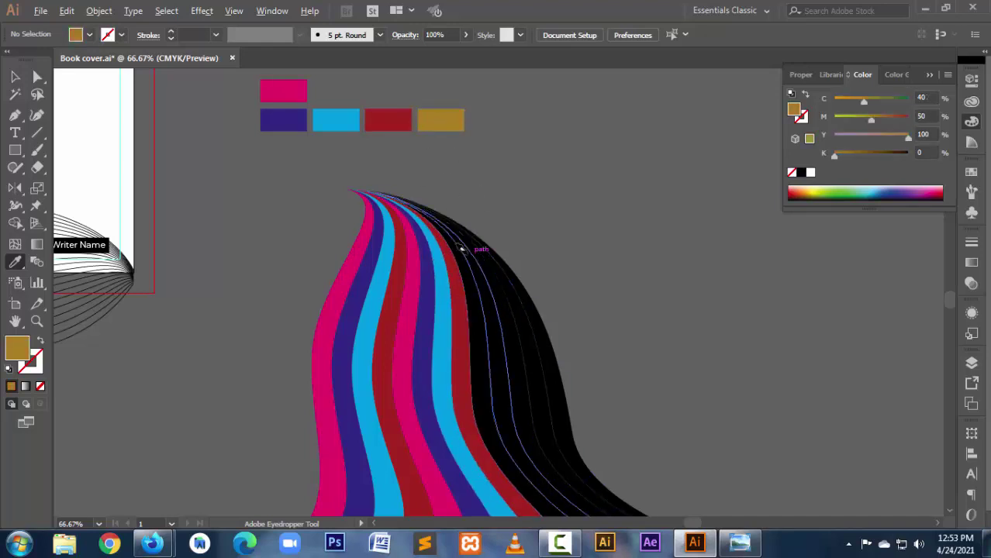
{"action": "left_click", "coordinate": [459, 249], "text": "alt"}
Step: Paint the last black strips magenta, purple, cyan and red from the swatches
{"action": "left_click", "coordinate": [294, 87]}
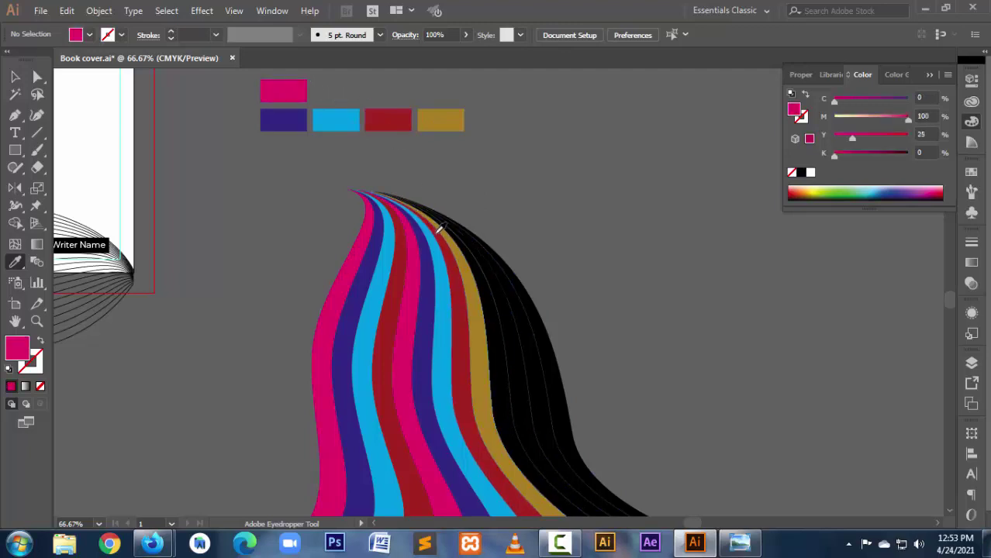
{"action": "left_click", "coordinate": [462, 246], "text": "alt"}
{"action": "left_click", "coordinate": [291, 116]}
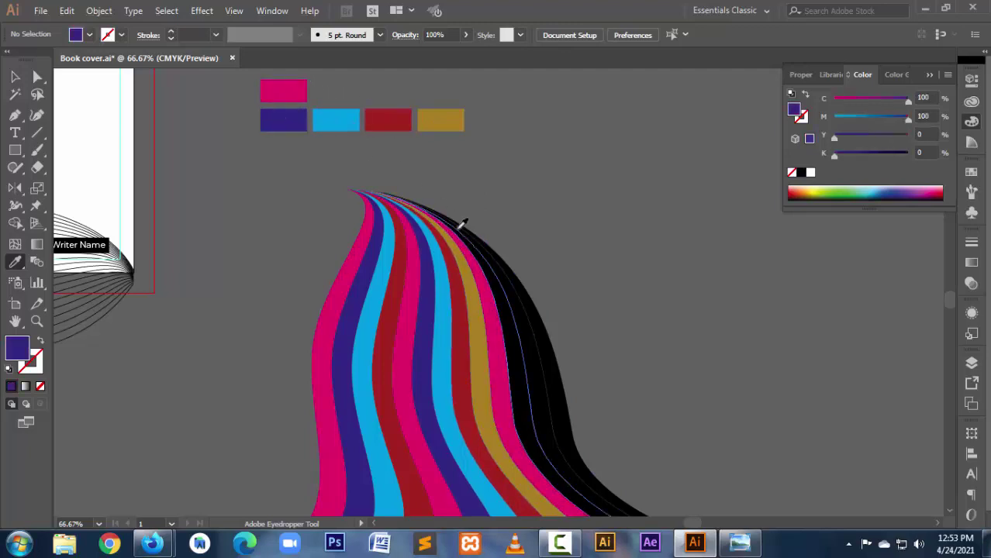
{"action": "left_click", "coordinate": [490, 246]}
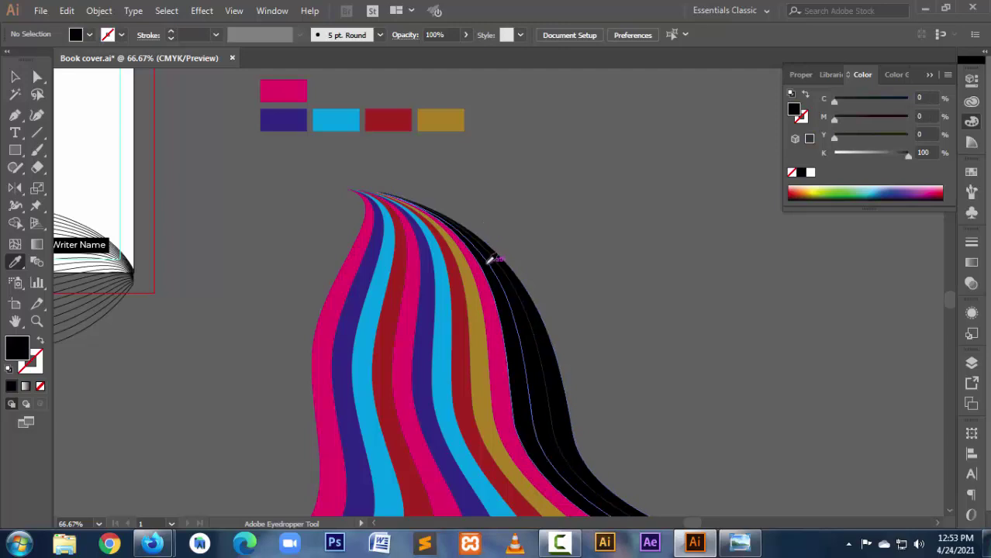
{"action": "left_click", "coordinate": [295, 129]}
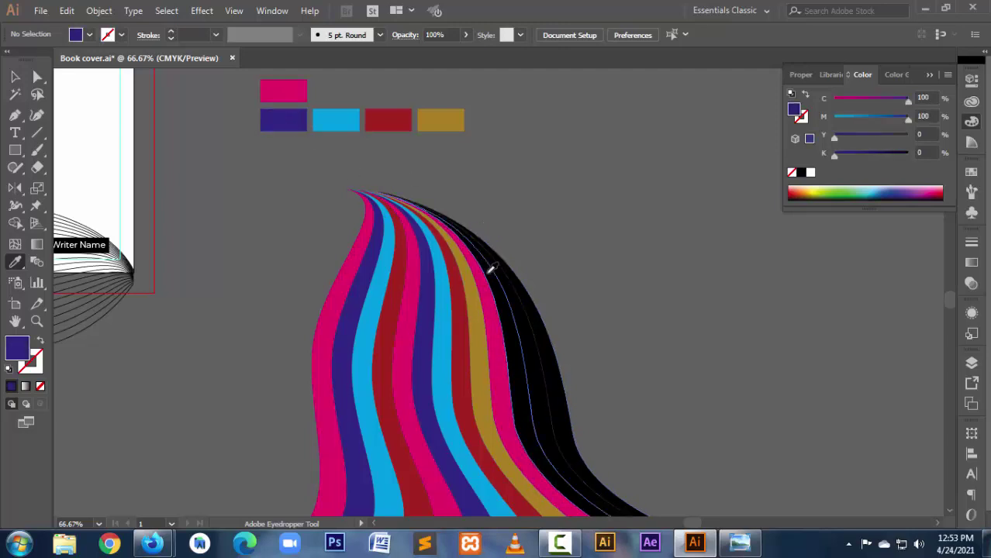
{"action": "left_click", "coordinate": [483, 267], "text": "alt"}
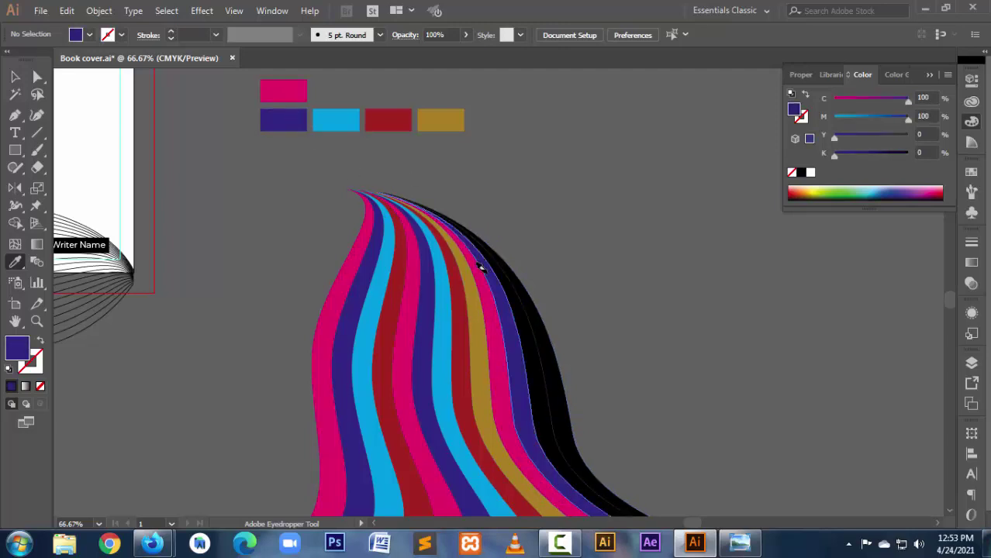
{"action": "left_click", "coordinate": [345, 122]}
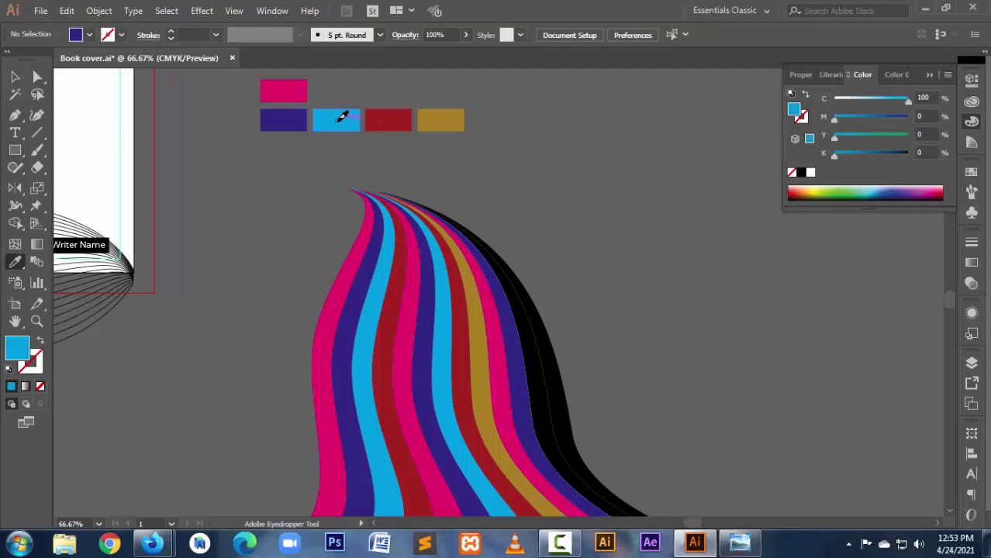
{"action": "left_click", "coordinate": [482, 248], "text": "alt"}
{"action": "left_click", "coordinate": [390, 121]}
{"action": "left_click", "coordinate": [500, 263], "text": "alt"}
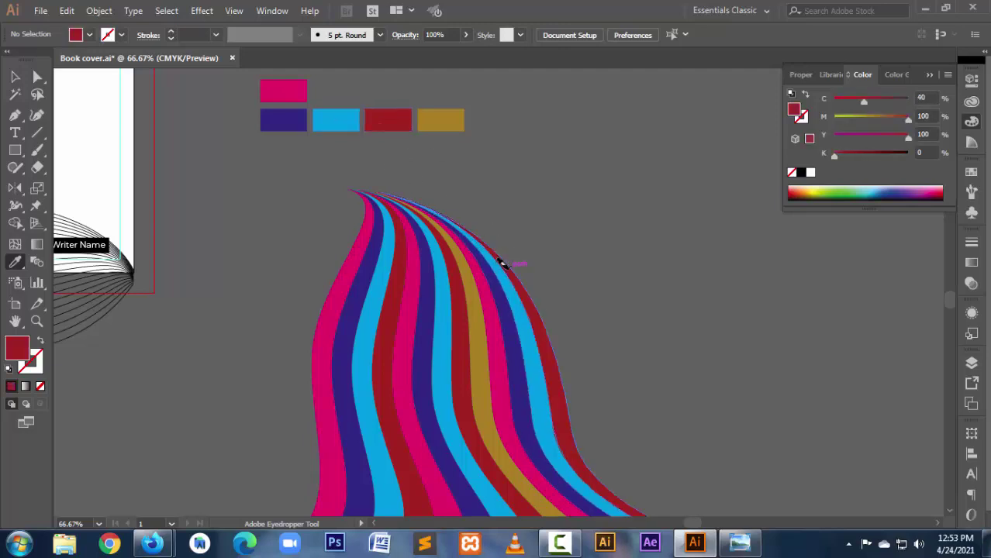
Step: Select the whole wave artwork and bring up the Reflect options for a vertical mirror
{"action": "left_click", "coordinate": [15, 76]}
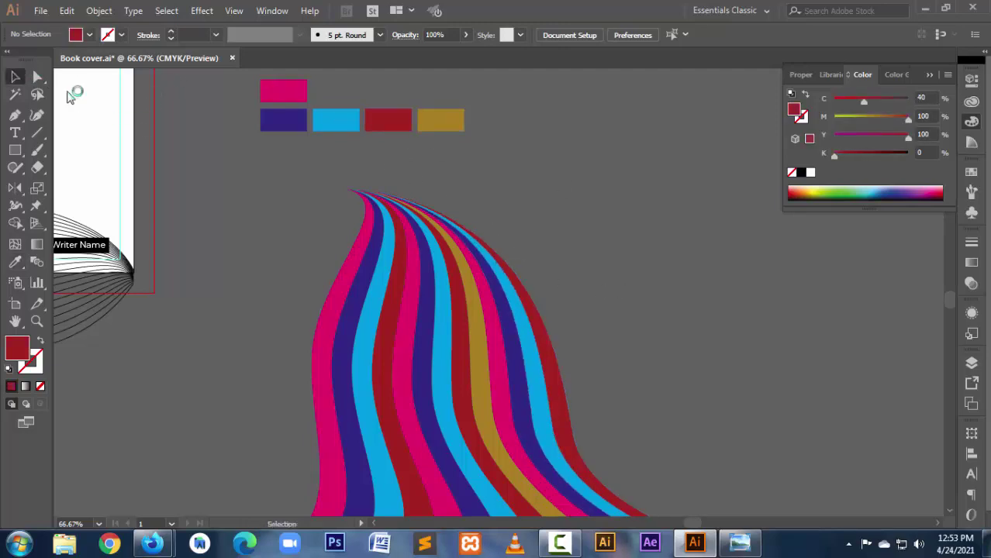
{"action": "left_click", "coordinate": [465, 302], "text": "ctrl+alt"}
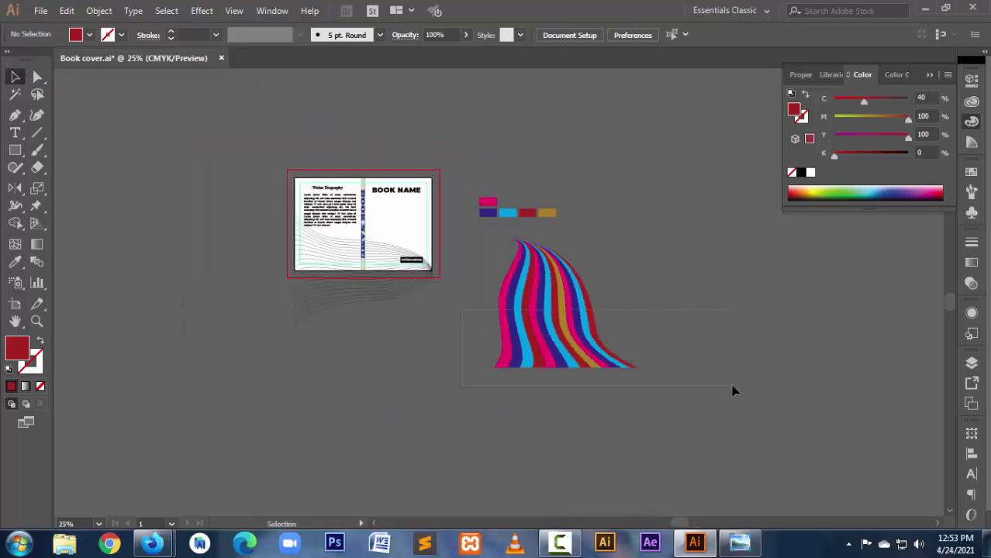
{"action": "left_click_drag", "start_coordinate": [734, 391], "coordinate": [732, 391]}
{"action": "key", "text": "a"}
{"action": "key", "text": "v"}
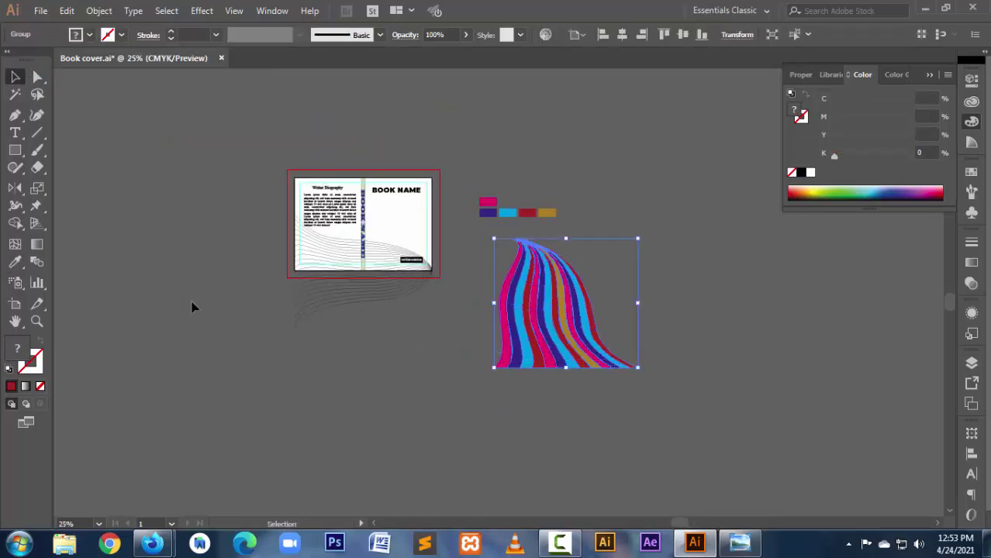
{"action": "double_click", "coordinate": [17, 187]}
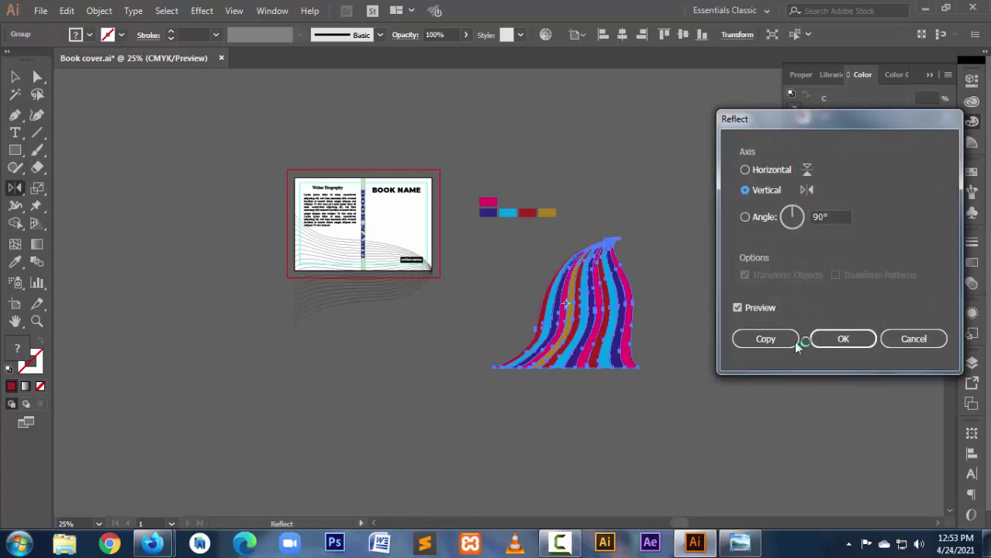
Step: Create the vertically mirrored wave copy and position the original wave on the front cover
{"action": "left_click", "coordinate": [765, 339]}
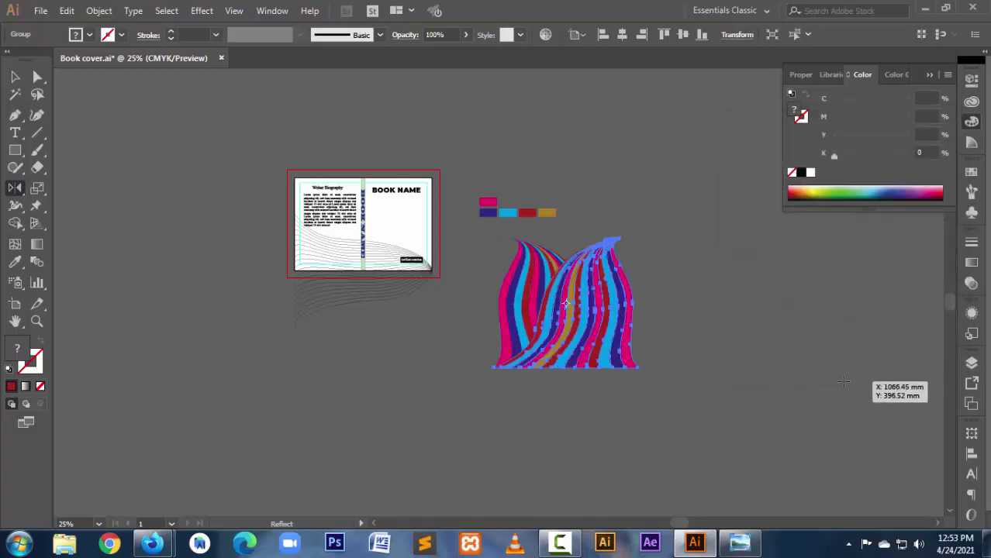
{"action": "left_click_drag", "start_coordinate": [843, 381], "coordinate": [843, 381]}
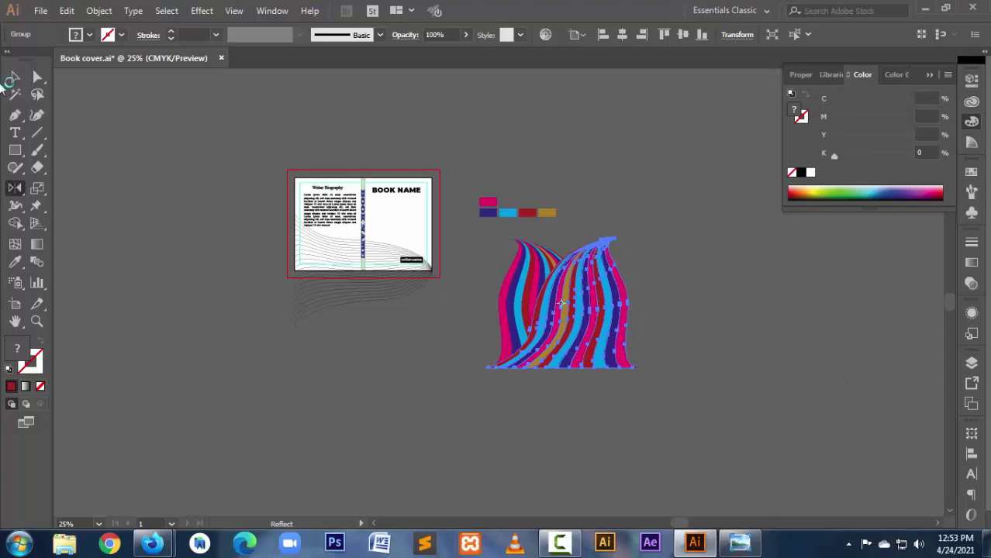
{"action": "left_click", "coordinate": [16, 78]}
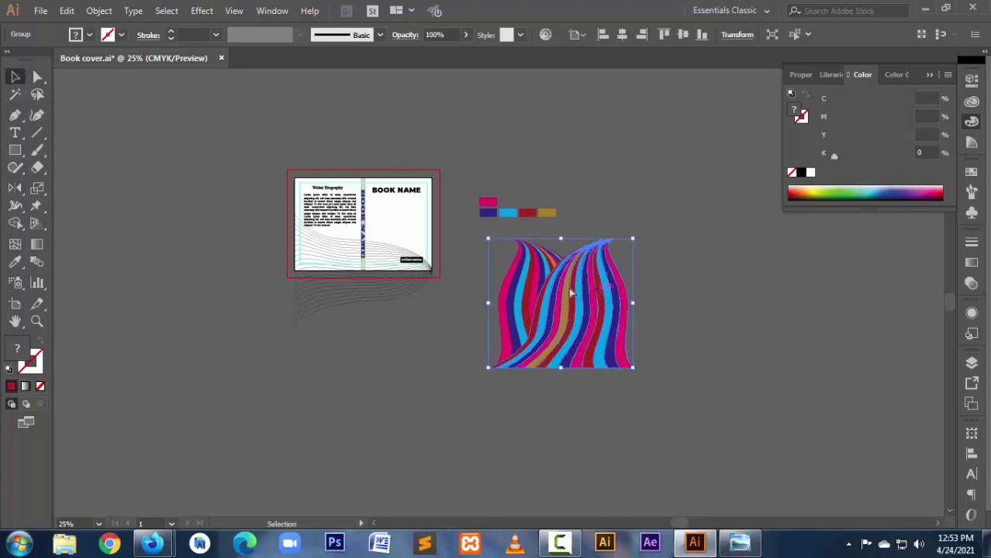
{"action": "left_click_drag", "start_coordinate": [594, 297], "coordinate": [416, 259]}
{"action": "left_click_drag", "start_coordinate": [488, 319], "coordinate": [495, 332]}
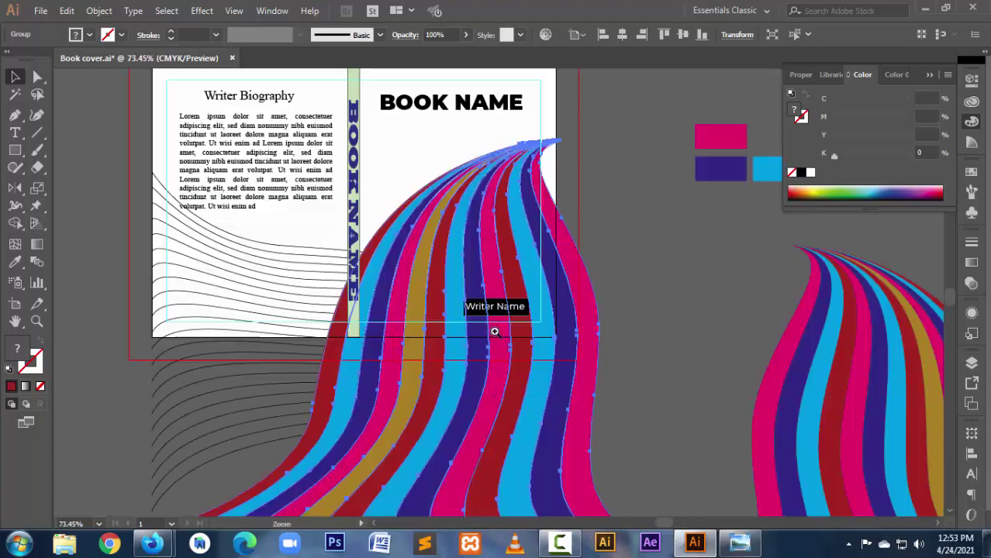
{"action": "mouse_move", "coordinate": [496, 245]}
{"action": "left_mouse_down"}
{"action": "mouse_move", "coordinate": [517, 247]}
{"action": "mouse_move", "coordinate": [506, 247]}
{"action": "left_mouse_up"}
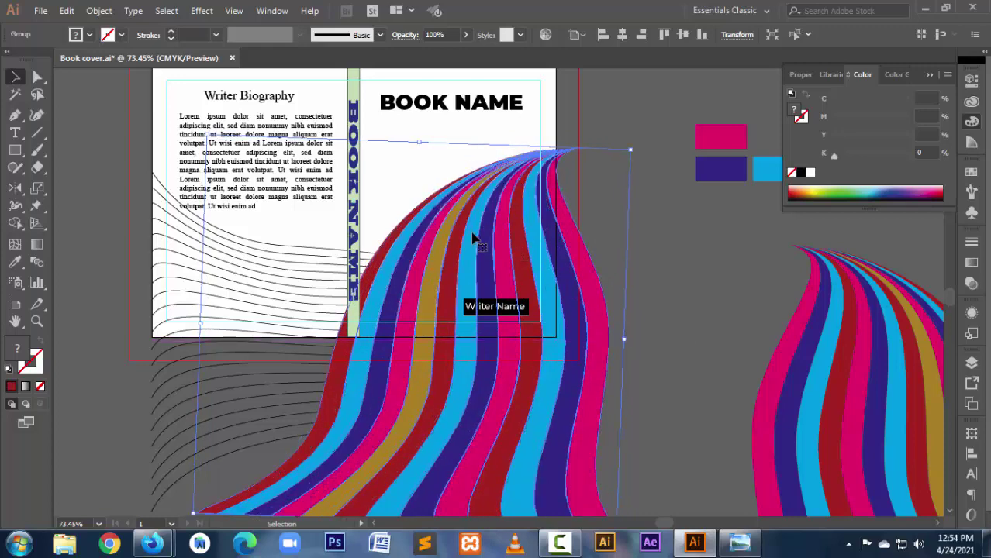
{"action": "left_click_drag", "start_coordinate": [473, 240], "coordinate": [481, 209]}
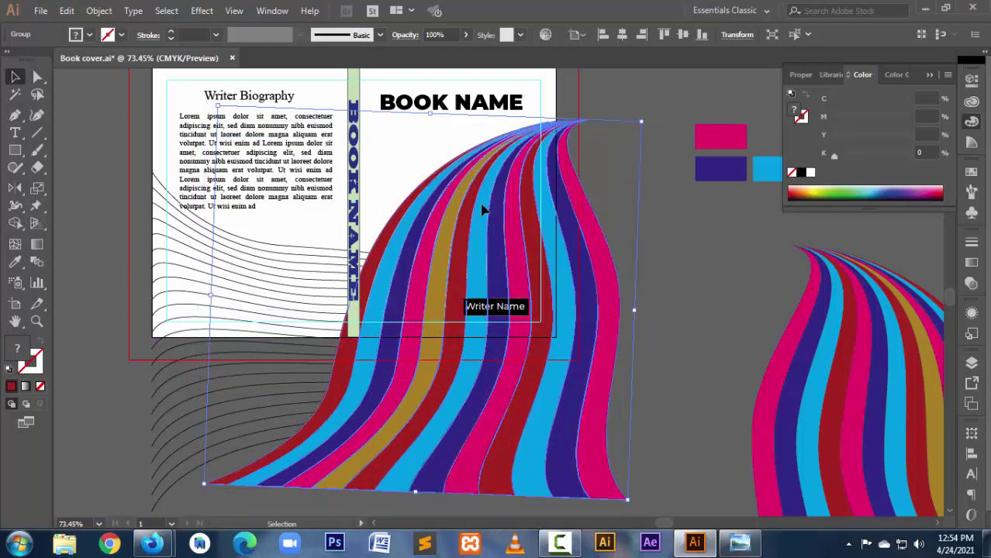
{"action": "left_click", "coordinate": [700, 257]}
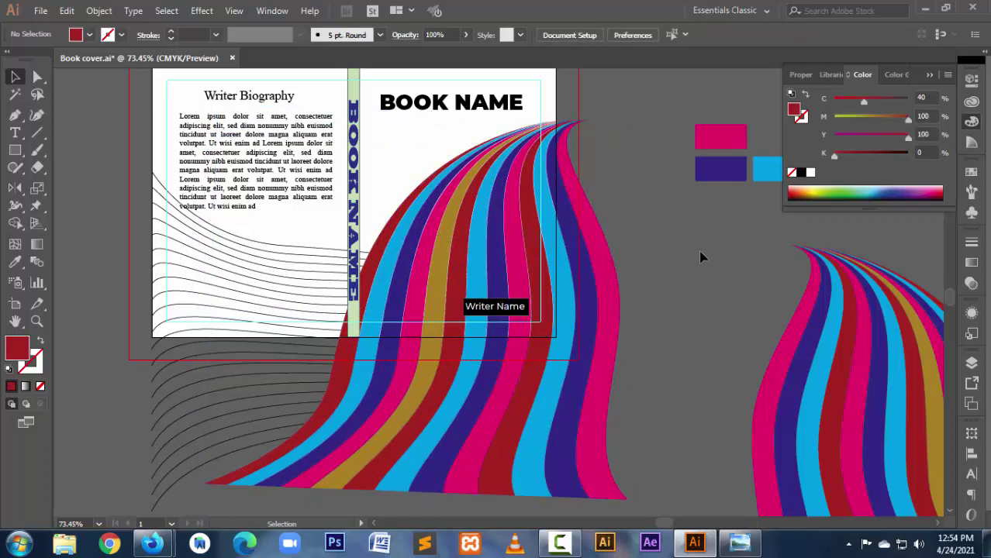
Step: Move the mirrored wave onto the back cover and tilt it about 4 degrees
{"action": "mouse_move", "coordinate": [858, 348]}
{"action": "left_mouse_down"}
{"action": "mouse_move", "coordinate": [195, 255]}
{"action": "mouse_move", "coordinate": [208, 317]}
{"action": "mouse_move", "coordinate": [190, 307]}
{"action": "left_mouse_up"}
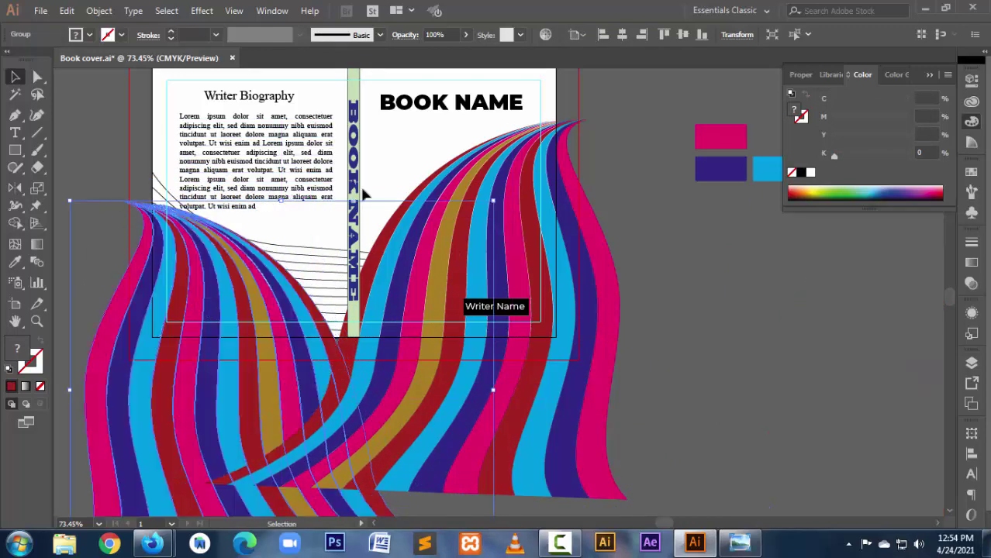
{"action": "left_click_drag", "start_coordinate": [498, 202], "coordinate": [504, 159]}
{"action": "left_click_drag", "start_coordinate": [298, 392], "coordinate": [299, 372]}
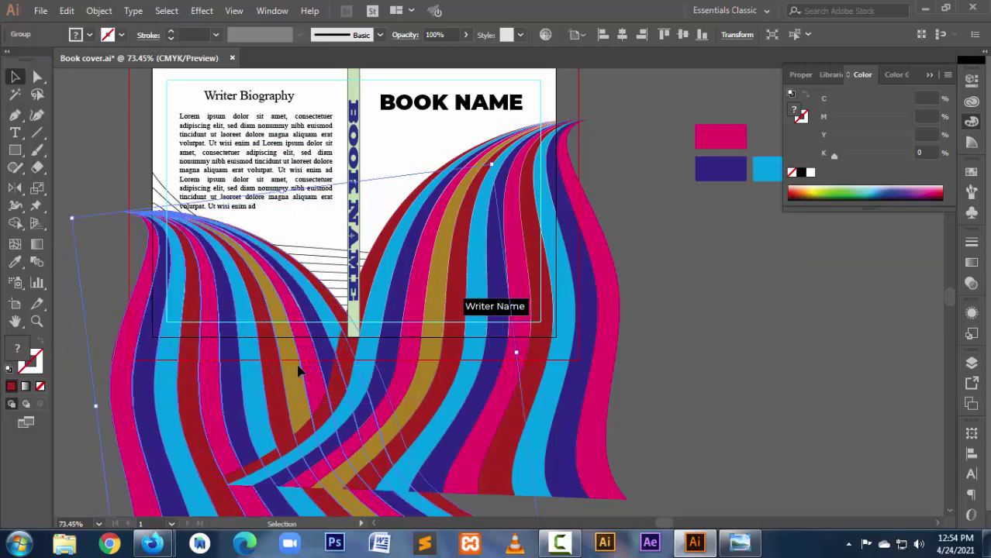
{"action": "left_click", "coordinate": [735, 324]}
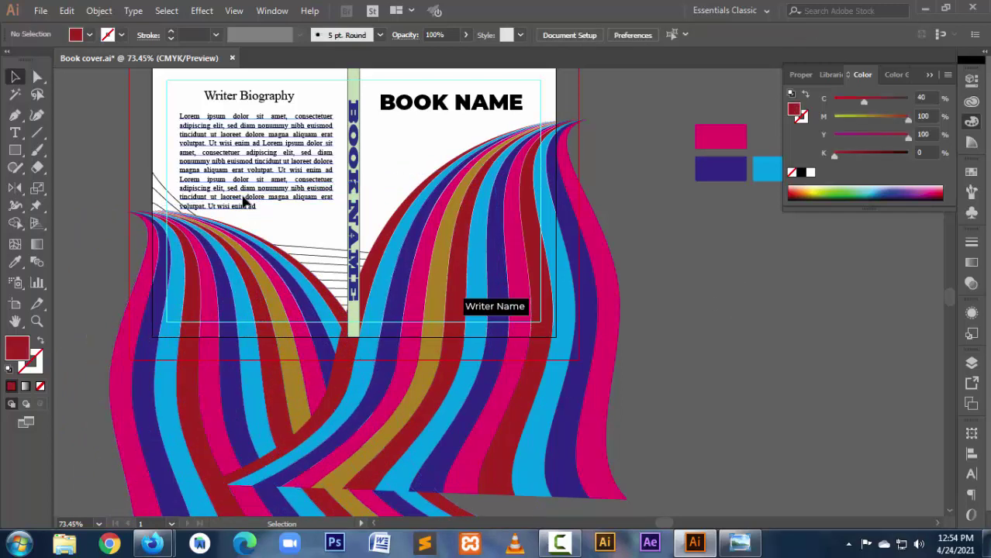
Step: Resize the Lorem ipsum biography frame and nudge it up three steps under the Writer Biography heading
{"action": "left_click", "coordinate": [244, 201]}
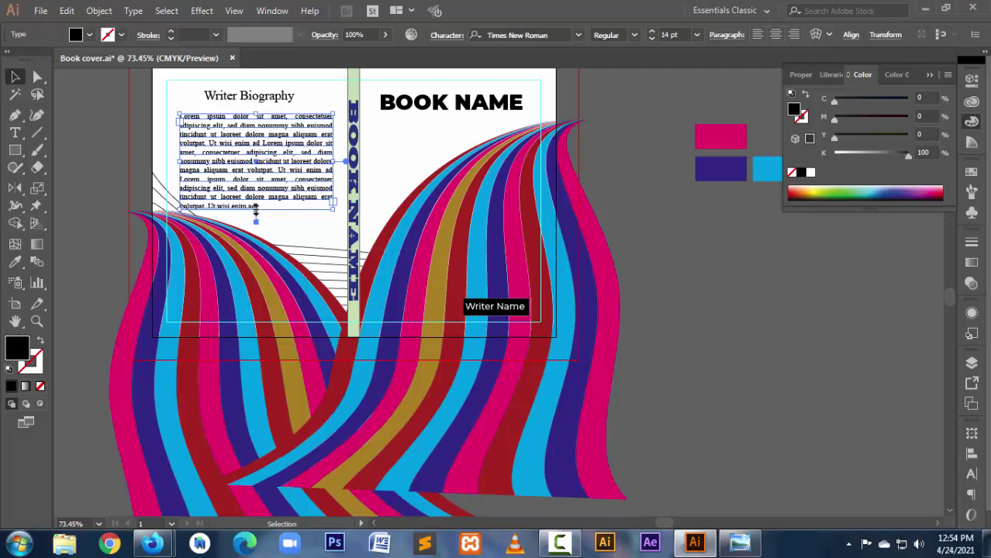
{"action": "left_click_drag", "start_coordinate": [255, 210], "coordinate": [255, 202]}
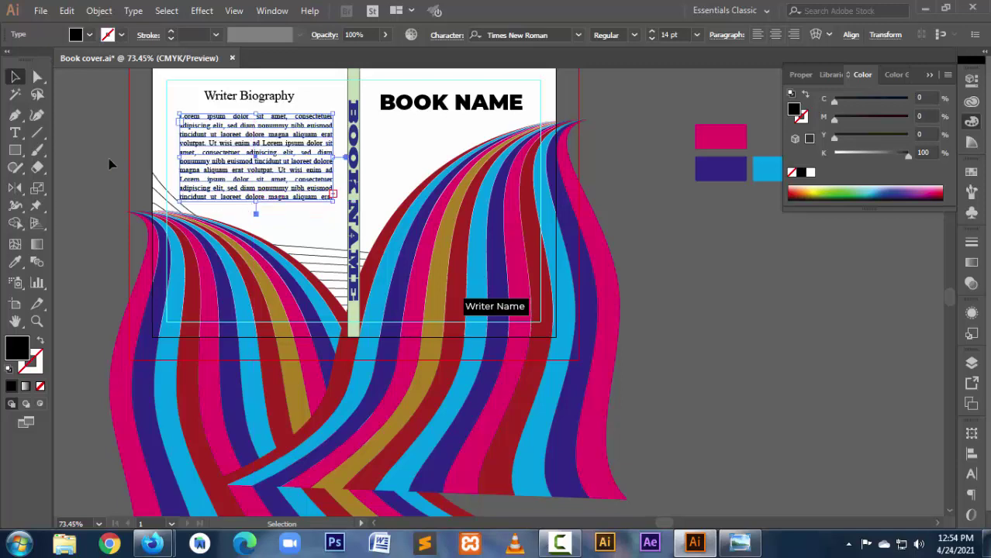
{"action": "key", "text": "Up"}
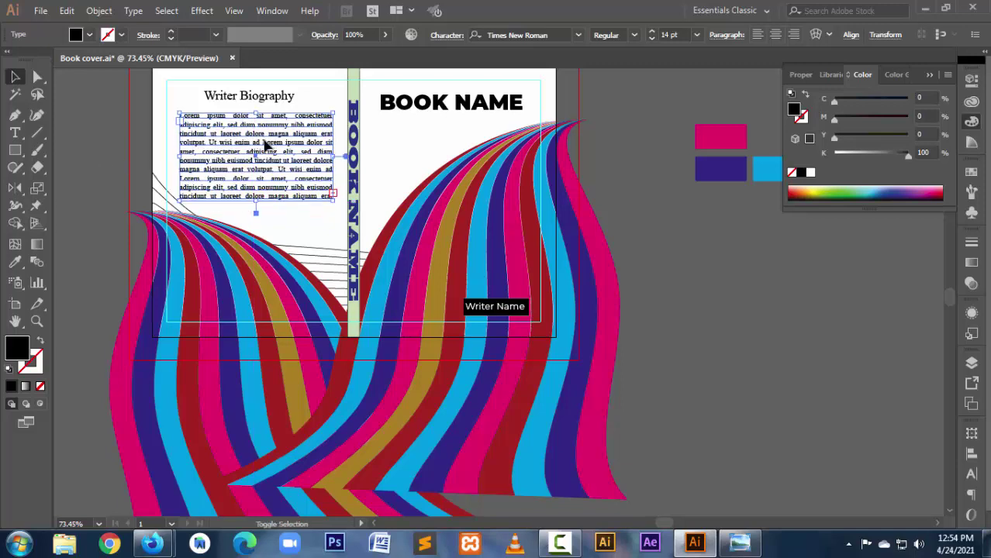
{"action": "key", "text": "Up"}
{"action": "key", "text": "Up"}
{"action": "key", "text": "Up"}
{"action": "key", "text": "Up"}
{"action": "key", "text": "Up"}
{"action": "key", "text": "Up"}
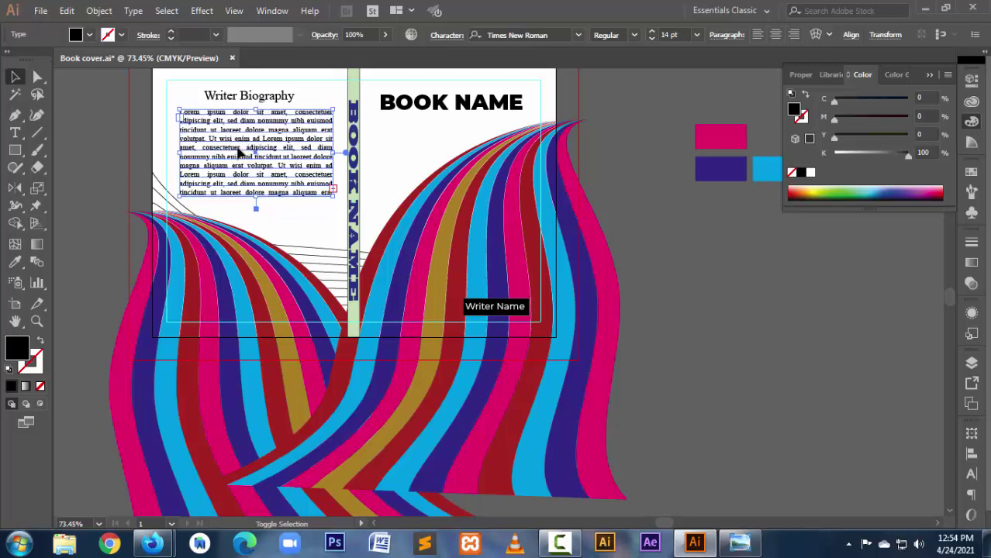
{"action": "key", "text": "Up"}
{"action": "key", "text": "Up"}
{"action": "key", "text": "Up"}
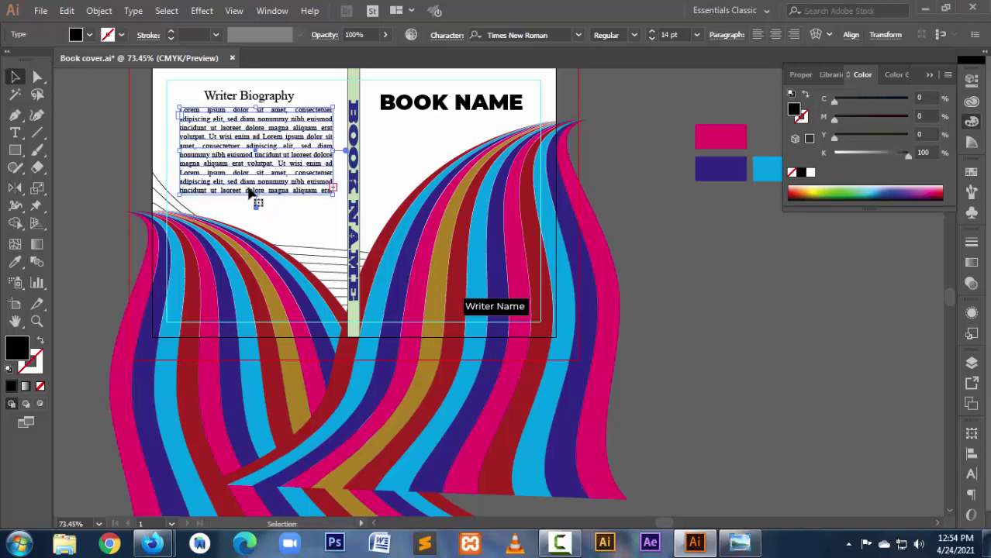
{"action": "left_click_drag", "start_coordinate": [255, 196], "coordinate": [257, 202]}
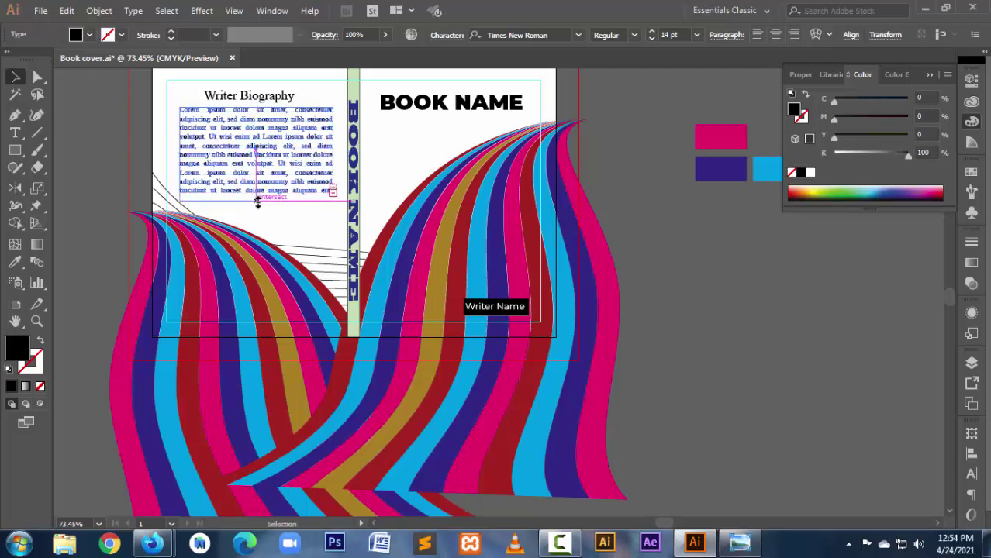
{"action": "left_click", "coordinate": [699, 293]}
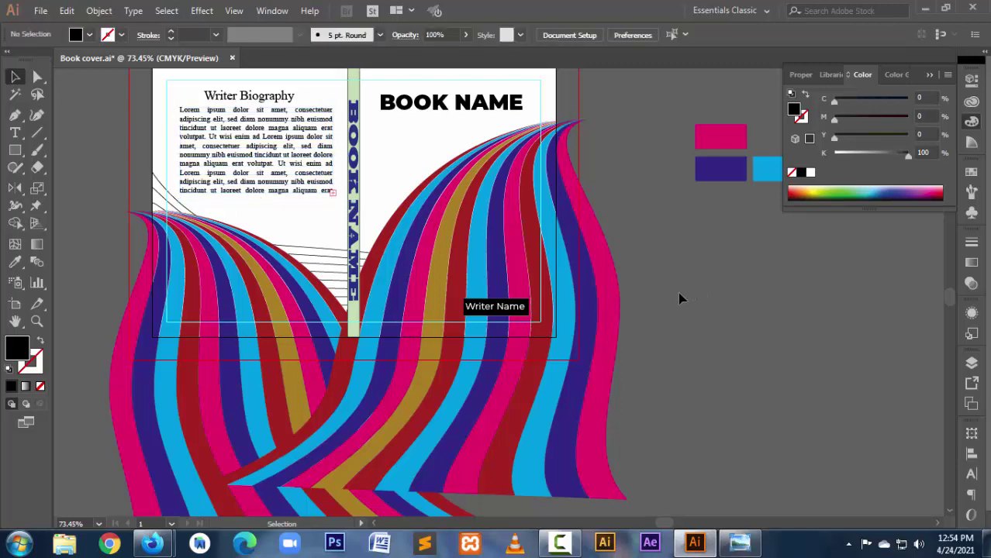
Step: Shift the wavy strip artwork slightly upward on the cover
{"action": "left_click", "coordinate": [293, 302]}
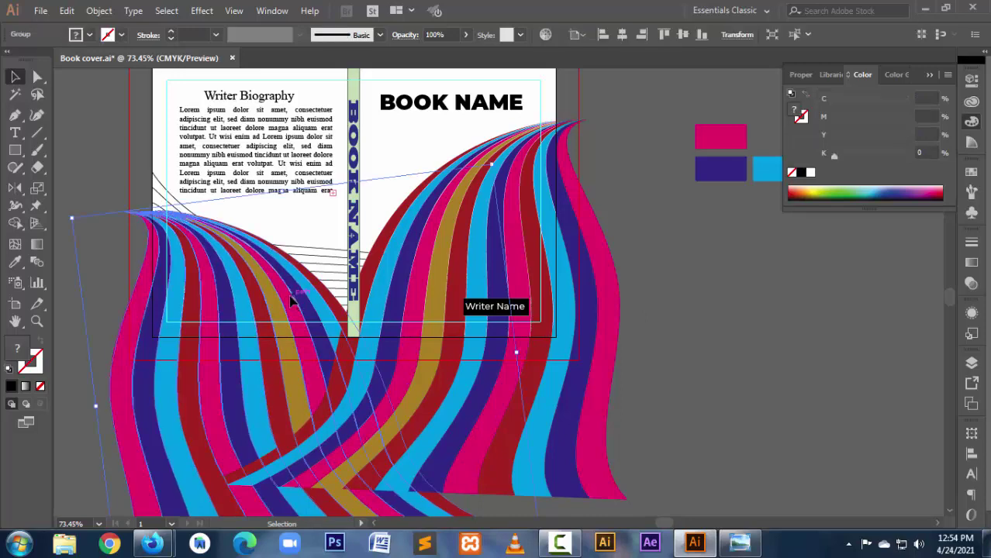
{"action": "mouse_move", "coordinate": [289, 296]}
{"action": "left_mouse_down"}
{"action": "mouse_move", "coordinate": [298, 281]}
{"action": "mouse_move", "coordinate": [291, 284]}
{"action": "left_mouse_up"}
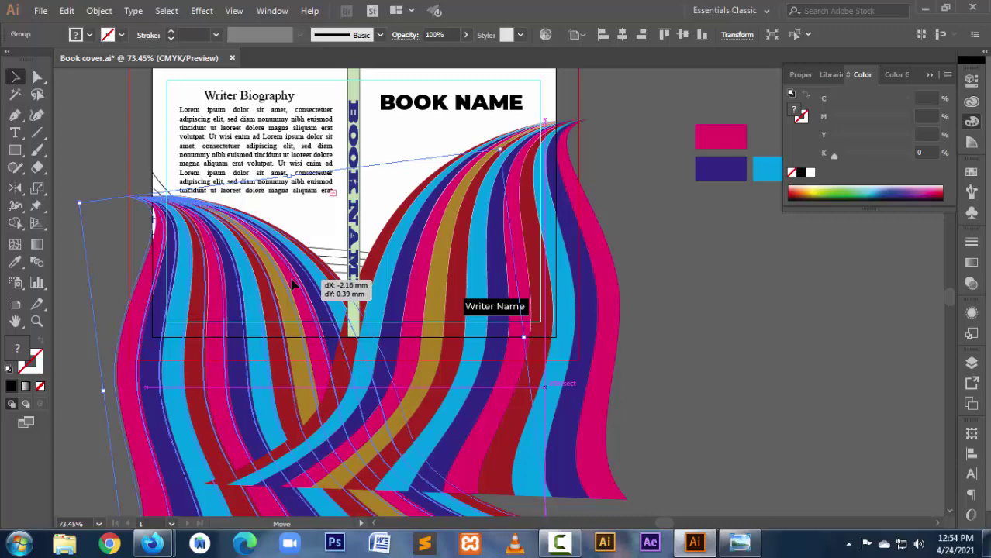
{"action": "left_click", "coordinate": [717, 341]}
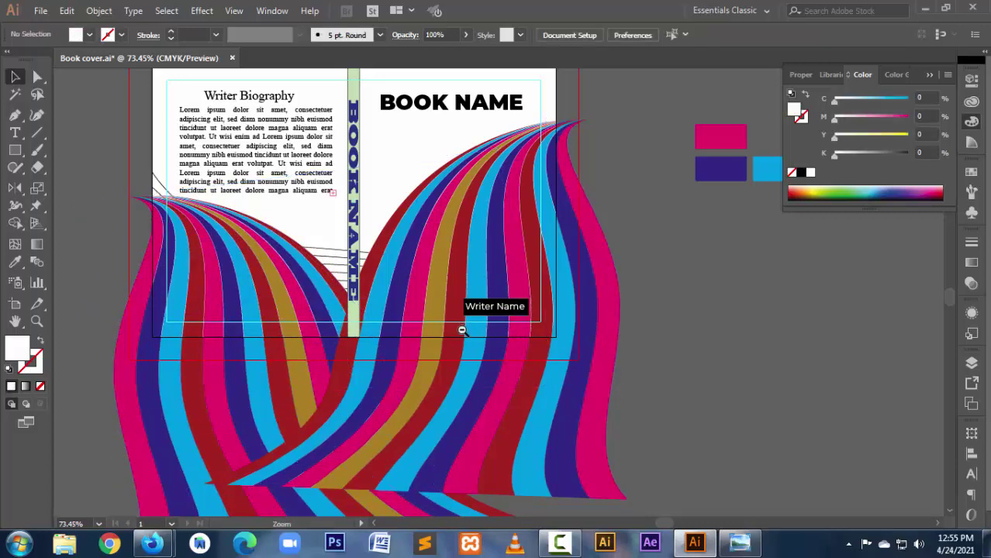
{"action": "key", "text": "ctrl+minus"}
{"action": "key", "text": "ctrl+minus"}
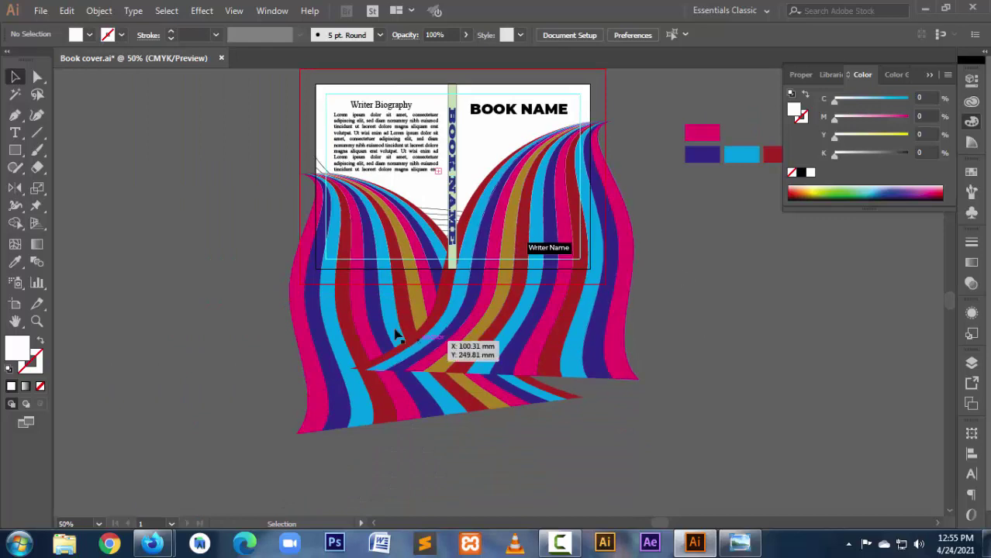
Step: Make a clipping mask of the wavy artwork using the book cover rectangle
{"action": "left_click", "coordinate": [496, 333]}
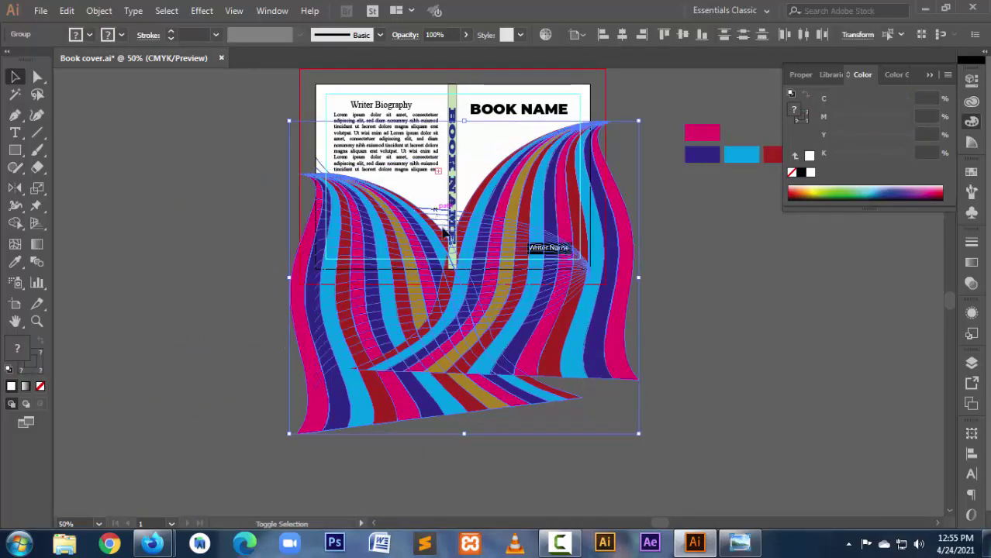
{"action": "key", "text": "a"}
{"action": "key", "text": "v"}
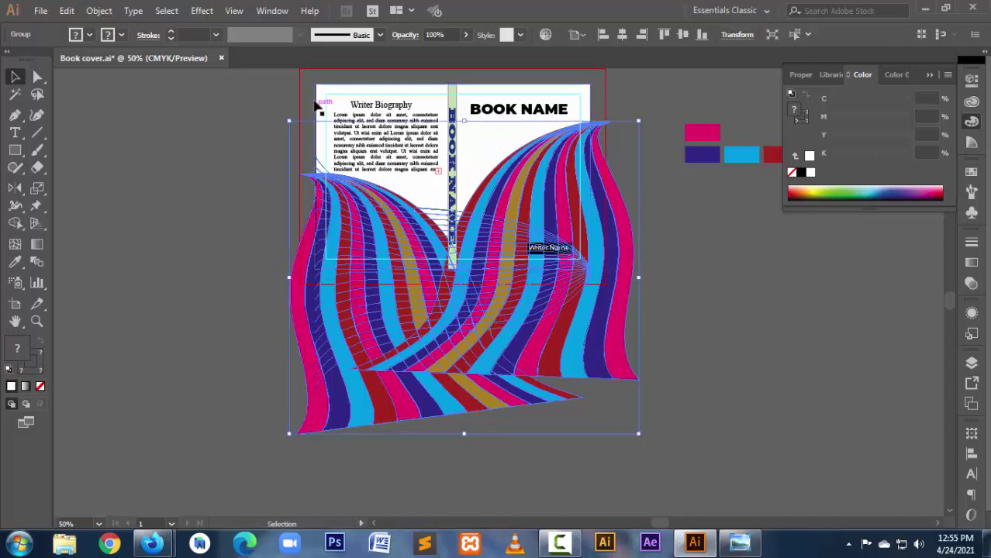
{"action": "left_click", "coordinate": [316, 100]}
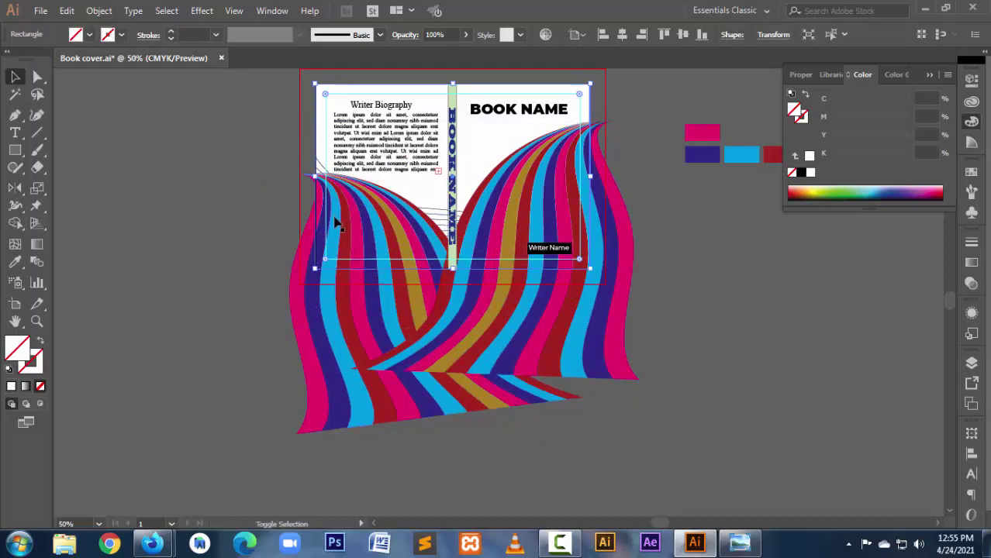
{"action": "left_click", "coordinate": [332, 217], "text": "shift"}
{"action": "right_click", "coordinate": [333, 217]}
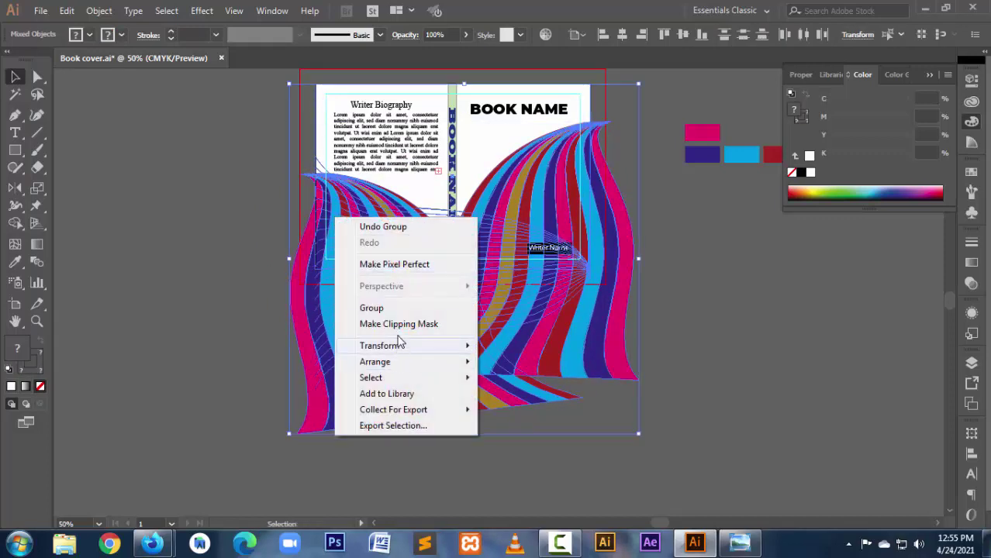
{"action": "left_click", "coordinate": [396, 326]}
{"action": "left_click", "coordinate": [723, 343]}
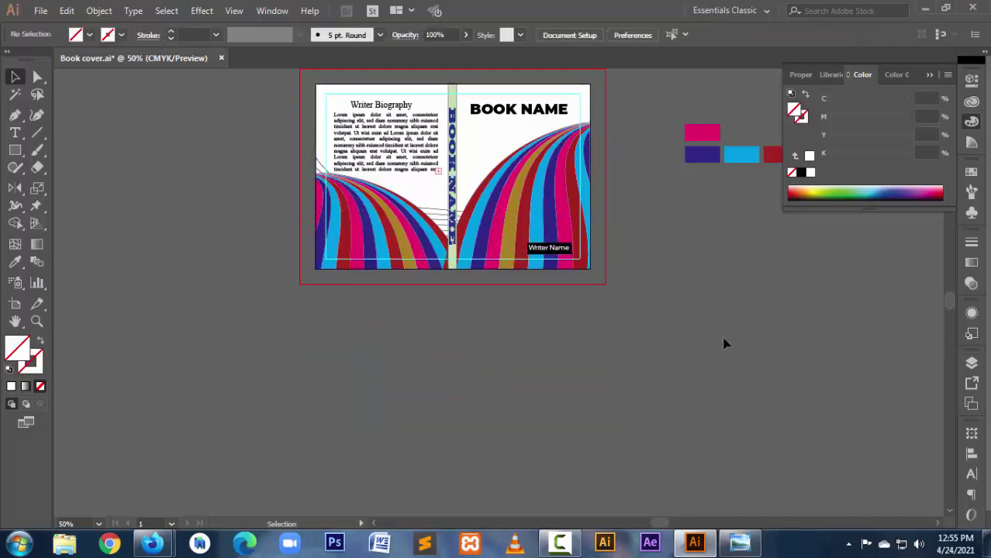
Step: Save the file and set the clipped wave group's opacity to 50%
{"action": "key", "text": "ctrl+s"}
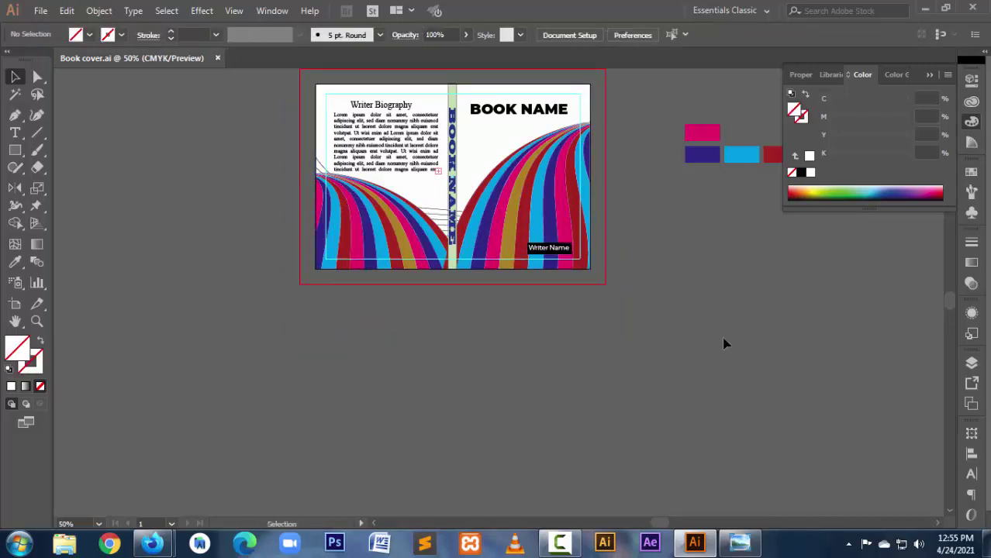
{"action": "left_click", "coordinate": [532, 185]}
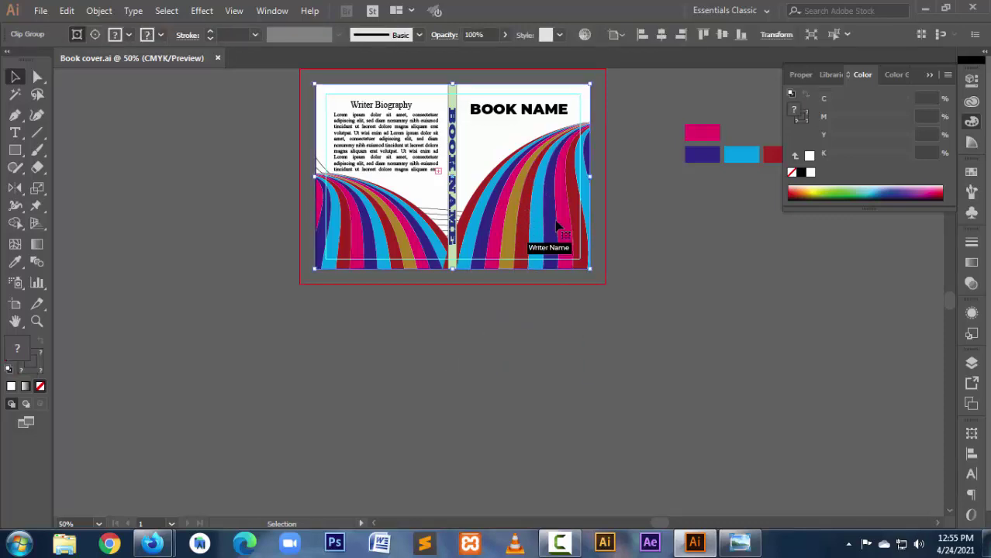
{"action": "left_click", "coordinate": [971, 312]}
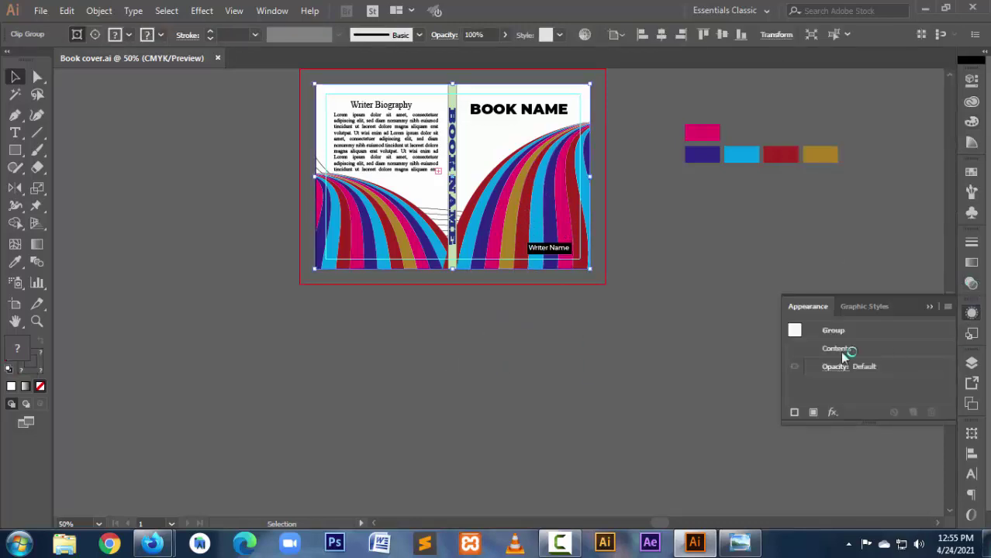
{"action": "left_click", "coordinate": [834, 366]}
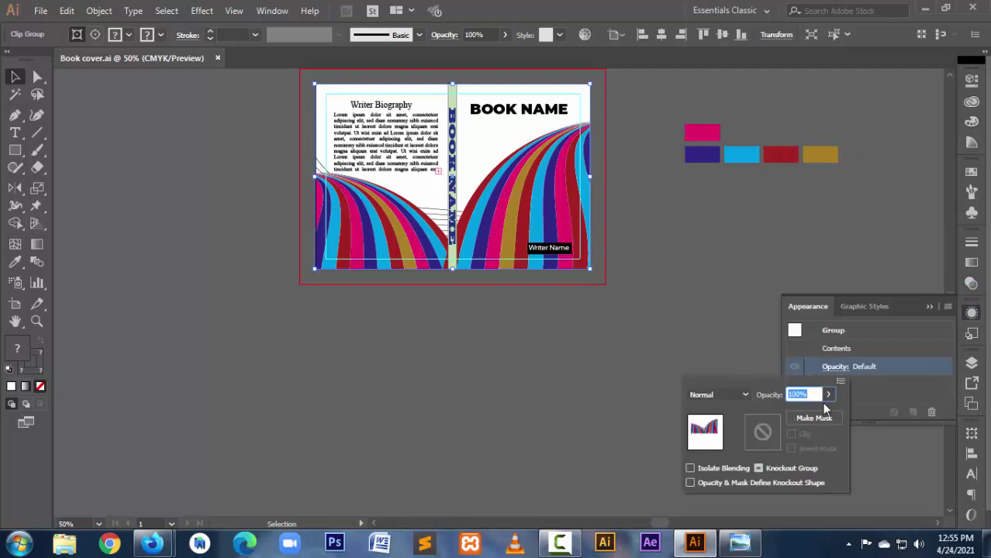
{"action": "left_click", "coordinate": [827, 394]}
{"action": "left_click_drag", "start_coordinate": [798, 418], "coordinate": [802, 417]}
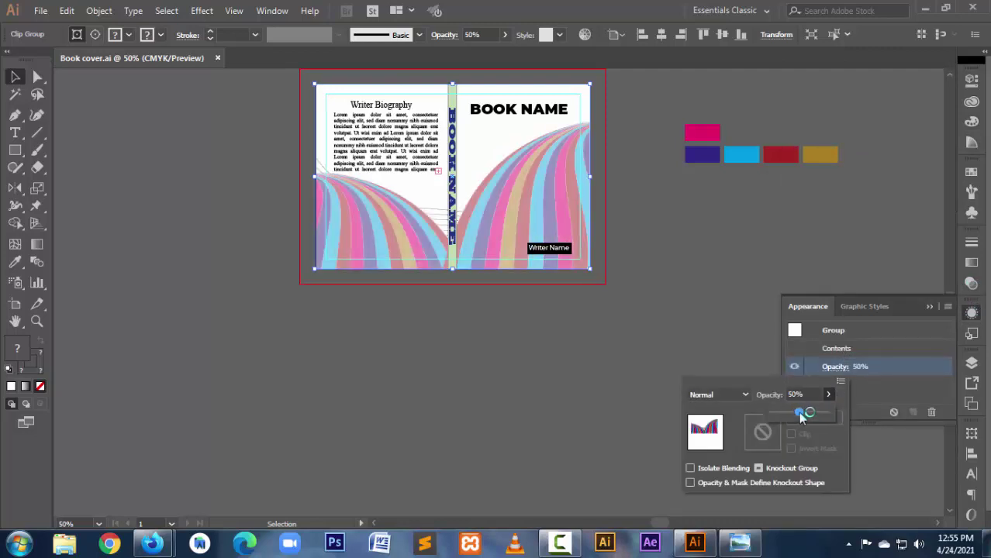
{"action": "left_click", "coordinate": [703, 255]}
{"action": "left_click", "coordinate": [690, 255]}
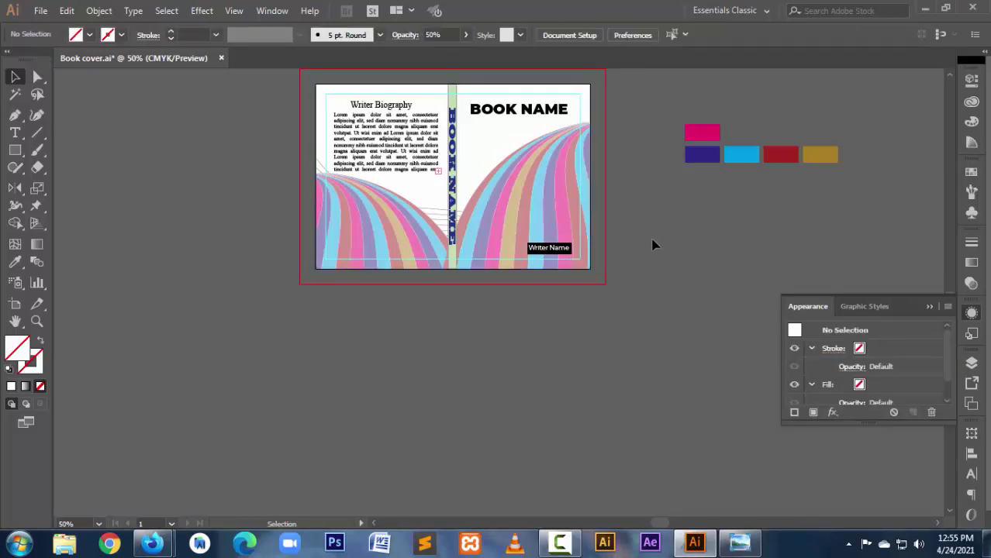
{"action": "left_click", "coordinate": [930, 307]}
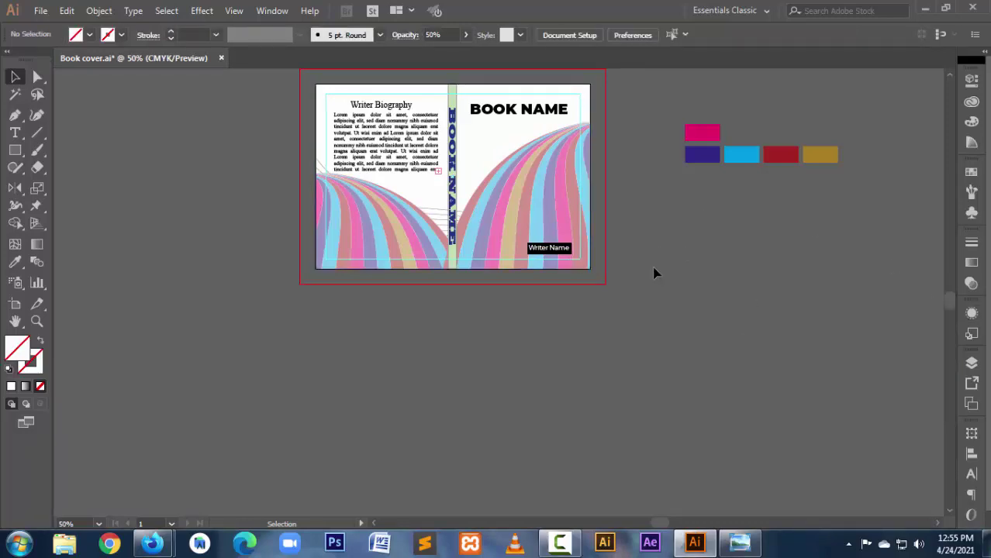
Step: Move the colour swatches up and right, away from the cover spread
{"action": "key", "text": "z"}
{"action": "left_click_drag", "start_coordinate": [301, 83], "coordinate": [647, 296]}
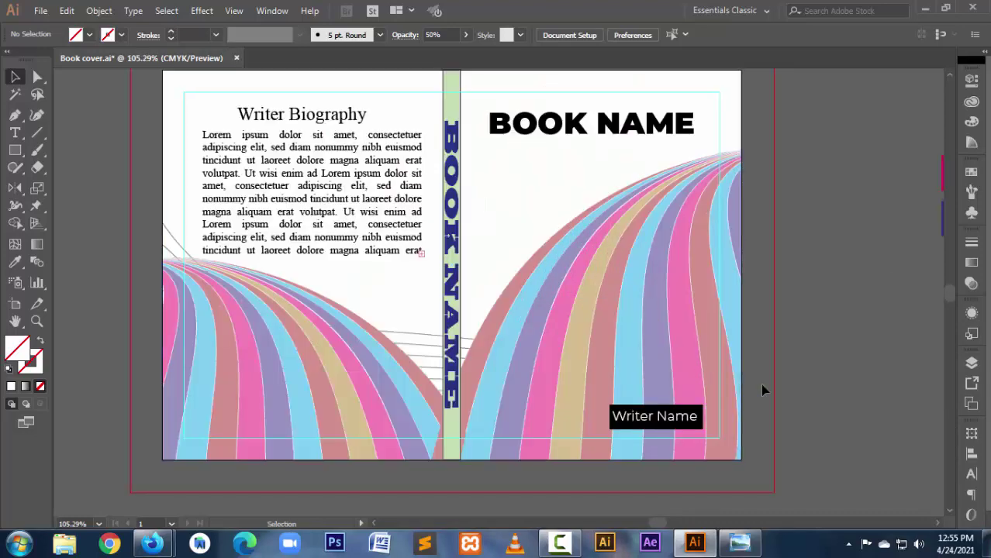
{"action": "key", "text": "v"}
{"action": "key", "text": "ctrl+minus"}
{"action": "key", "text": "ctrl+minus"}
{"action": "key", "text": "ctrl+minus"}
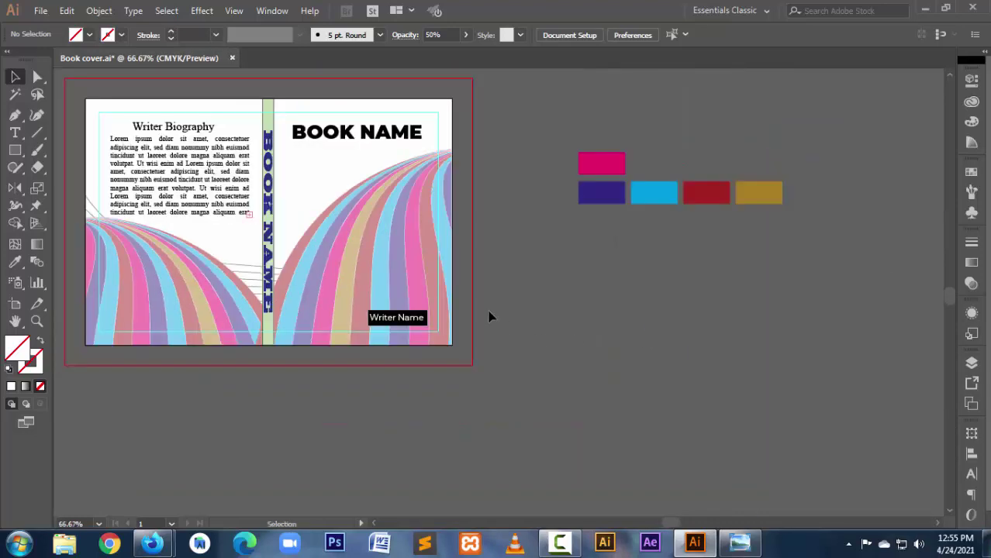
{"action": "key", "text": "a"}
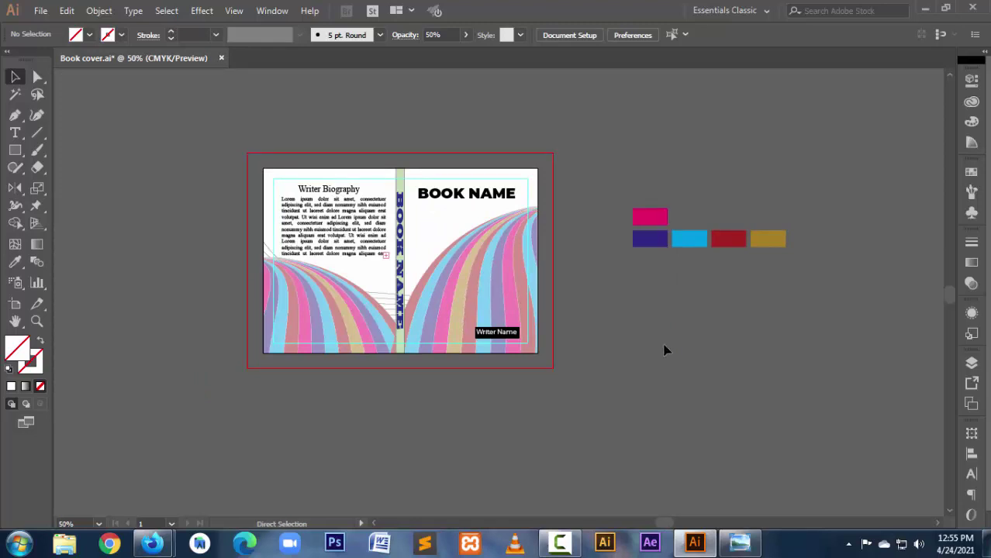
{"action": "key", "text": "v"}
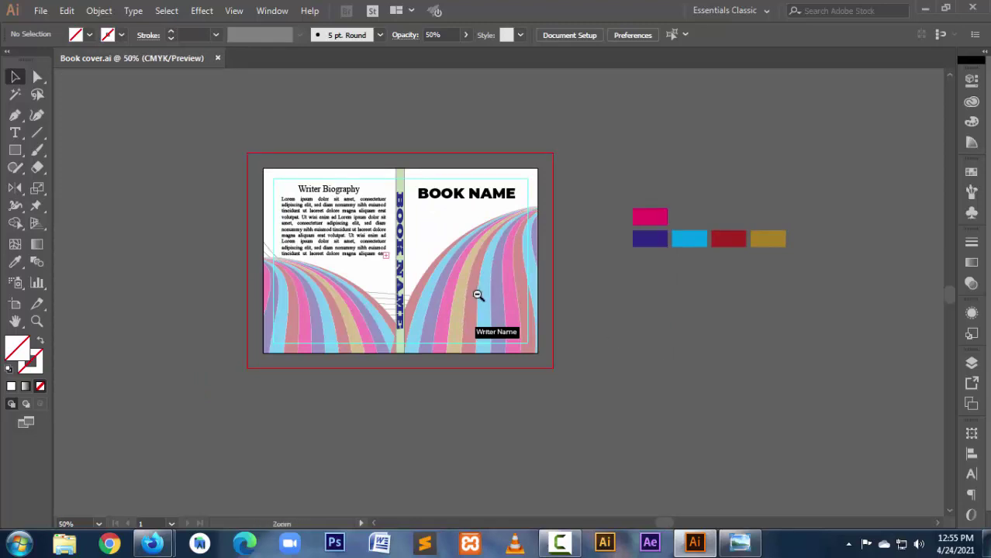
{"action": "key", "text": "ctrl+minus"}
{"action": "left_click_drag", "start_coordinate": [597, 208], "coordinate": [783, 336]}
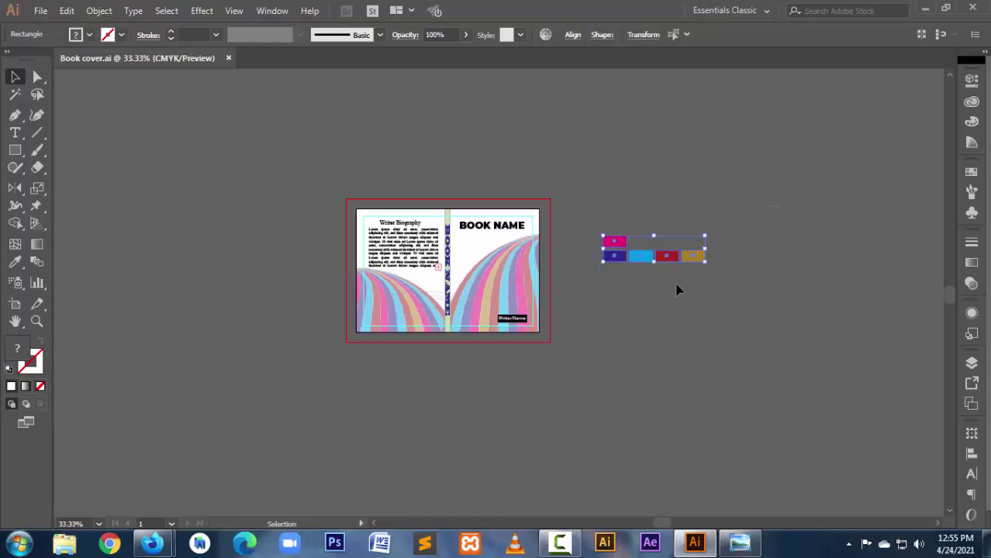
{"action": "left_click_drag", "start_coordinate": [631, 260], "coordinate": [703, 214]}
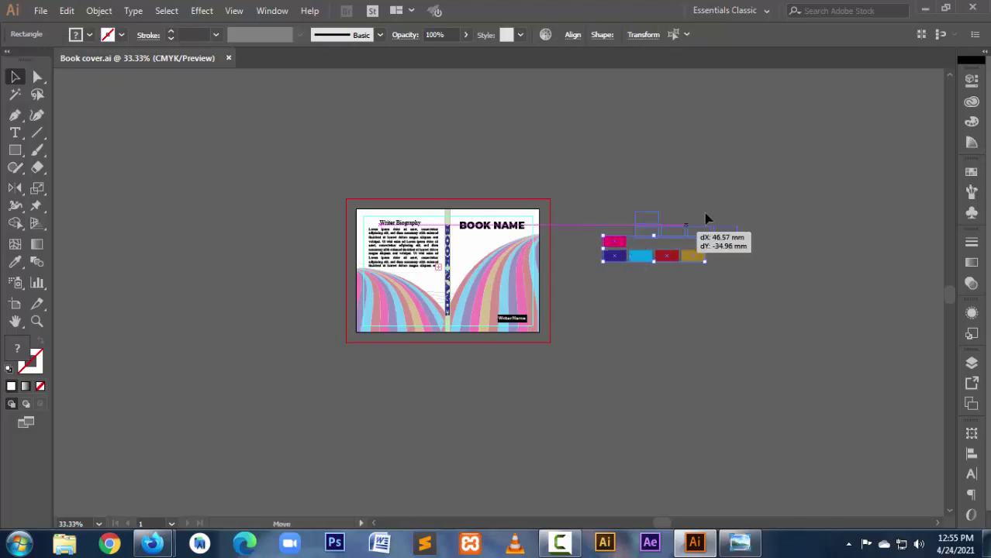
{"action": "left_click", "coordinate": [627, 407]}
{"action": "key", "text": "z"}
{"action": "left_click_drag", "start_coordinate": [523, 311], "coordinate": [595, 378]}
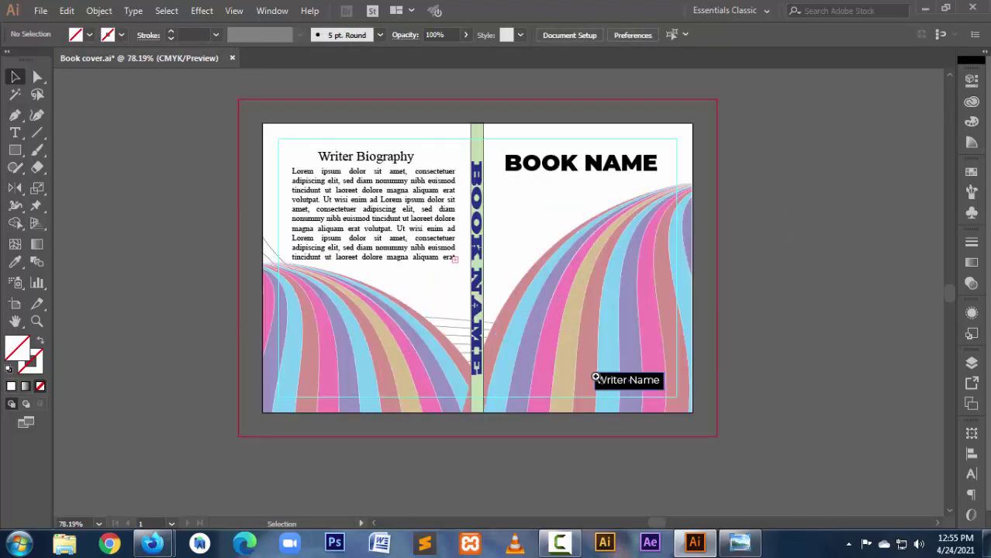